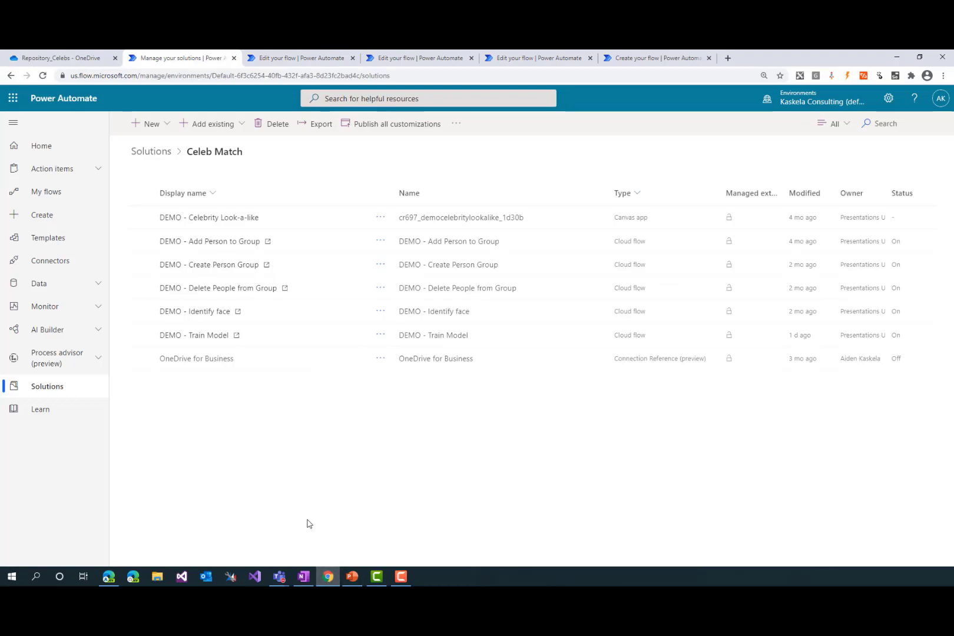
Examine the celebrity photos and their file names in the Repository_Celebs folder on OneDrive
click(101, 63)
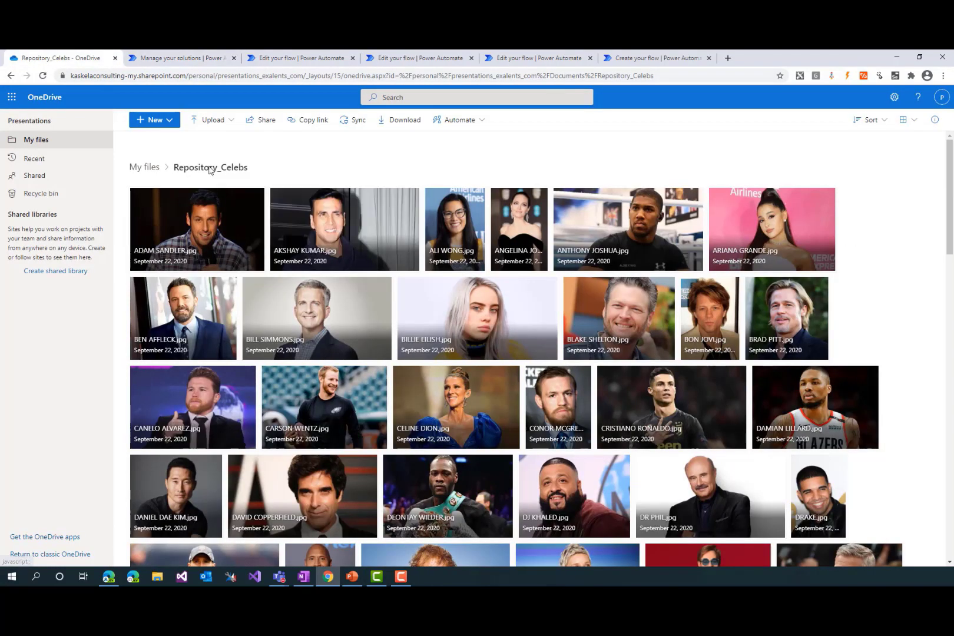
drag(252, 168, 183, 168)
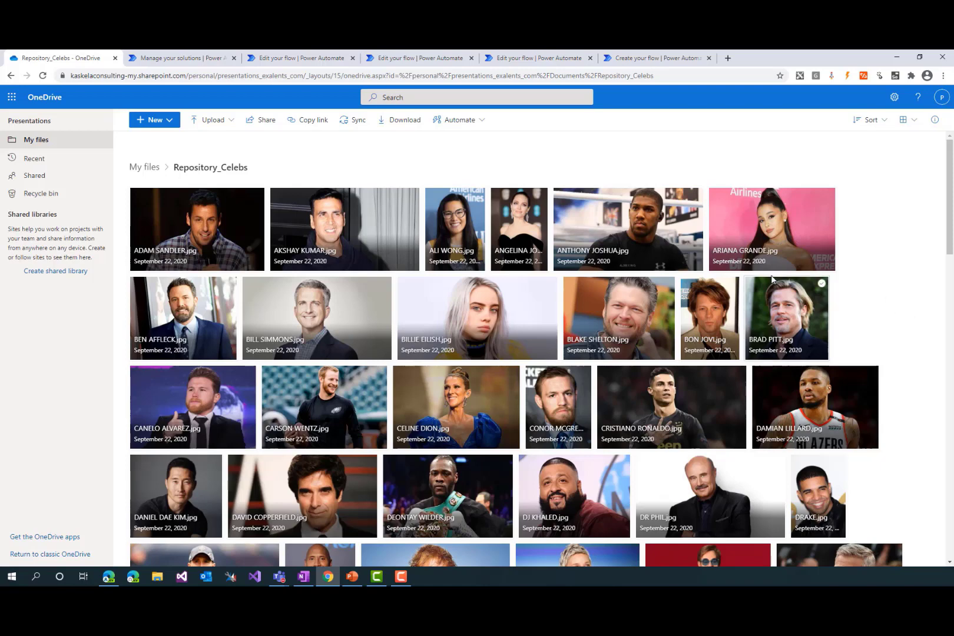
mouse_move(200, 252)
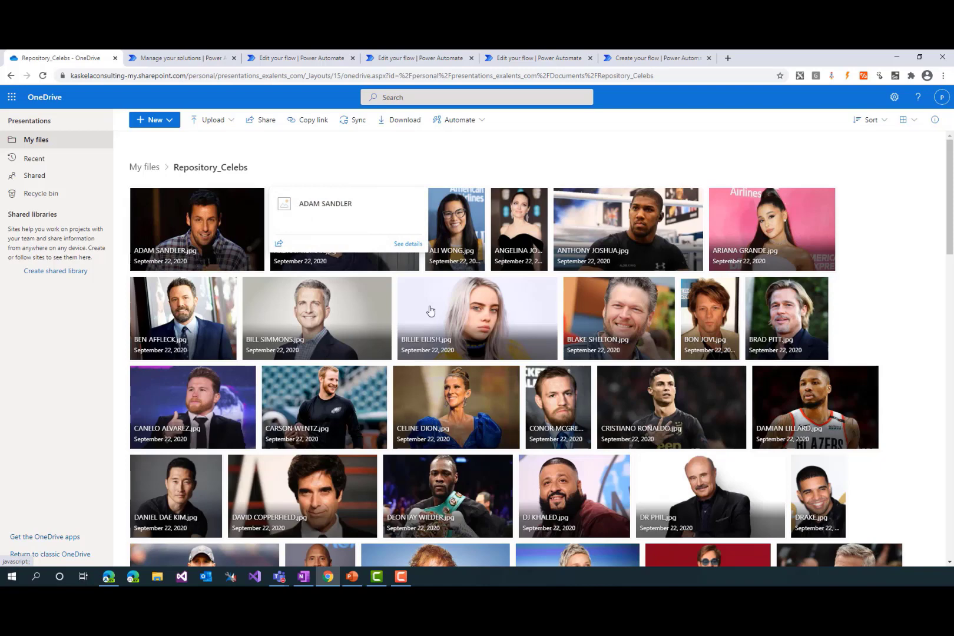
scroll(927, 440, down, 2)
scroll(927, 441, down, 3)
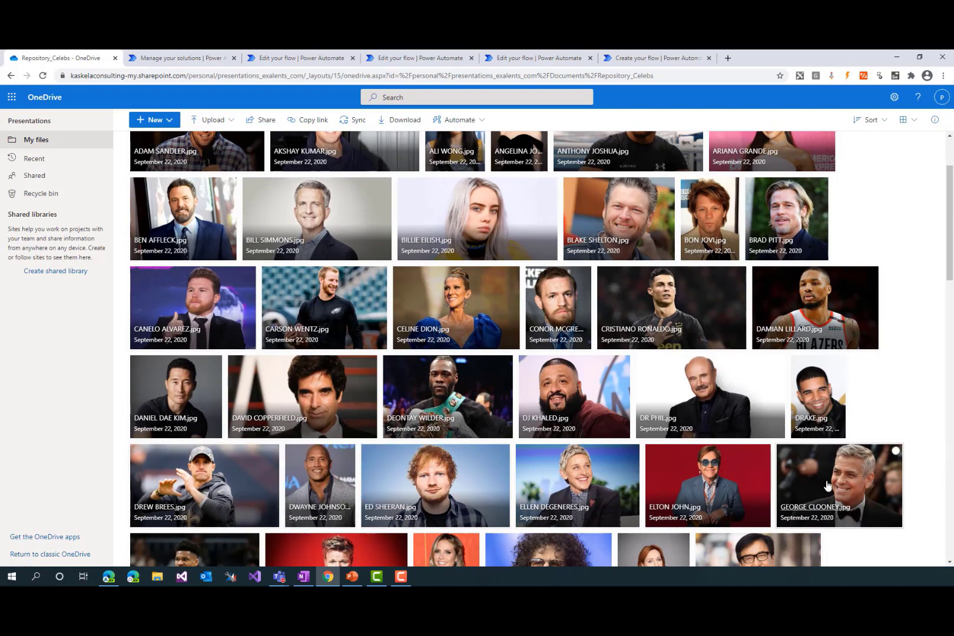
mouse_move(889, 506)
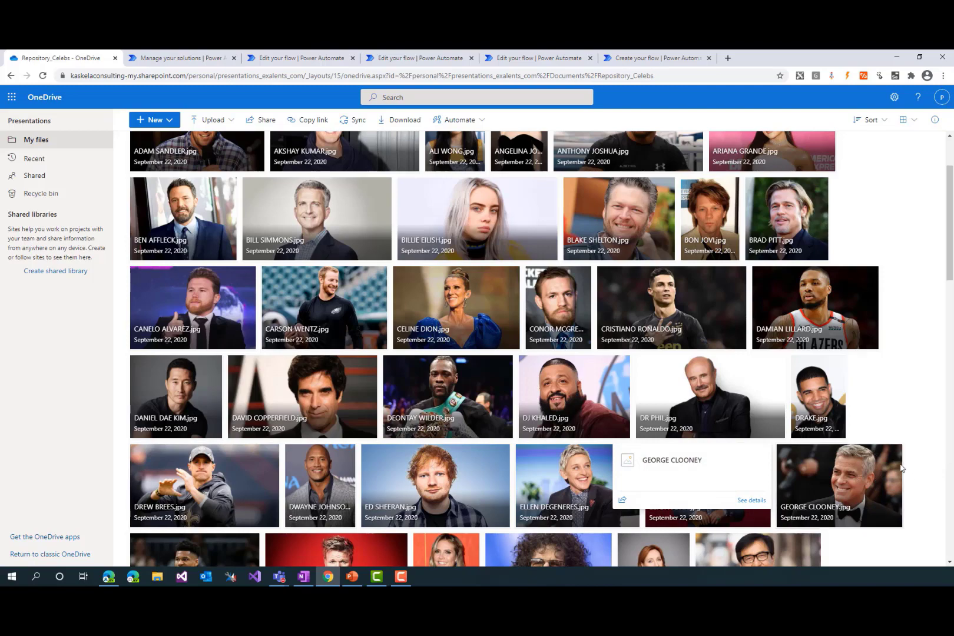
scroll(923, 516, down, 3)
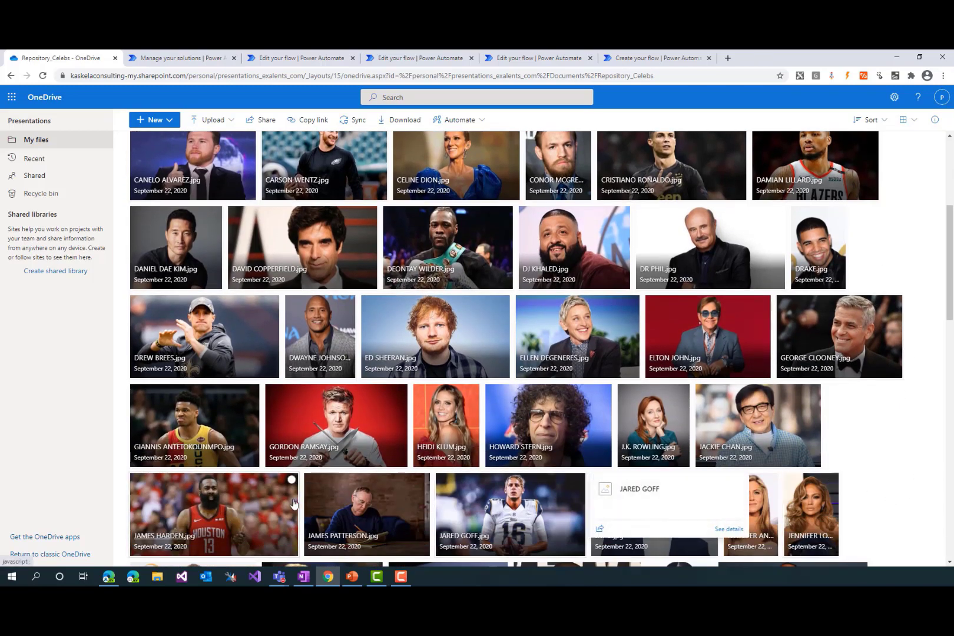
mouse_move(279, 534)
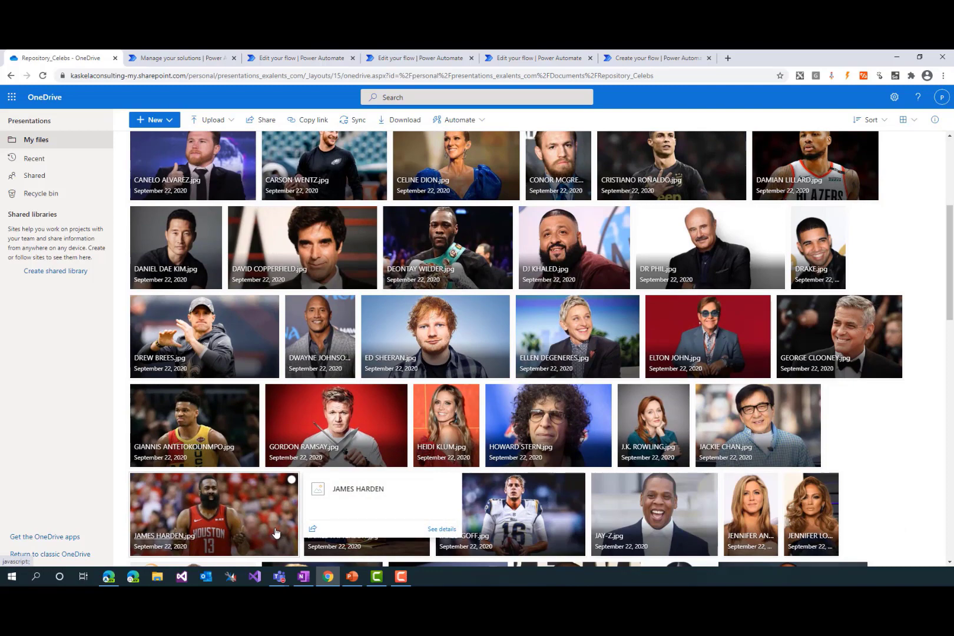
scroll(275, 533, down, 4)
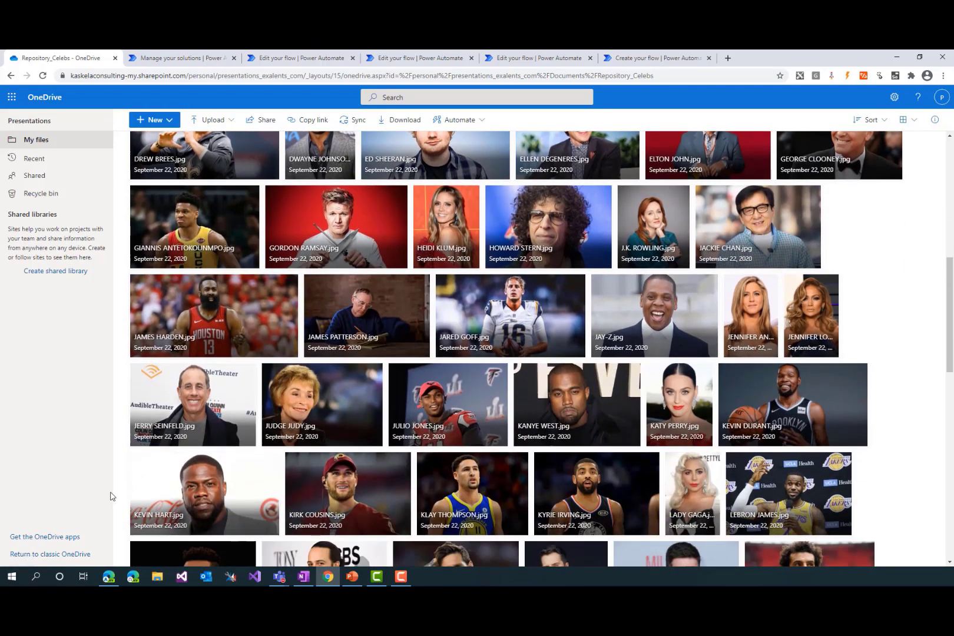
scroll(116, 494, down, 2)
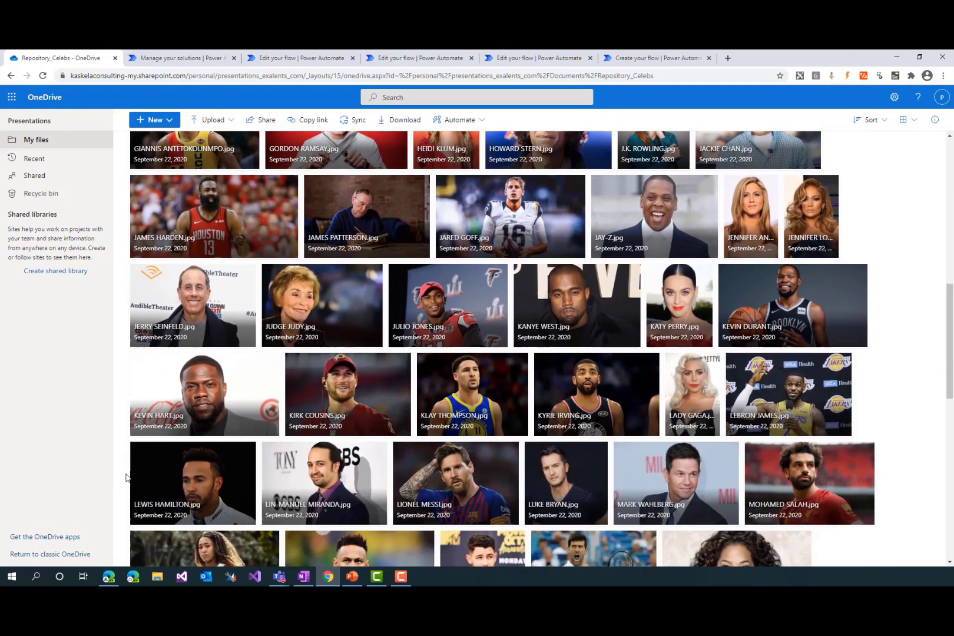
scroll(129, 469, up, 8)
scroll(129, 469, up, 2)
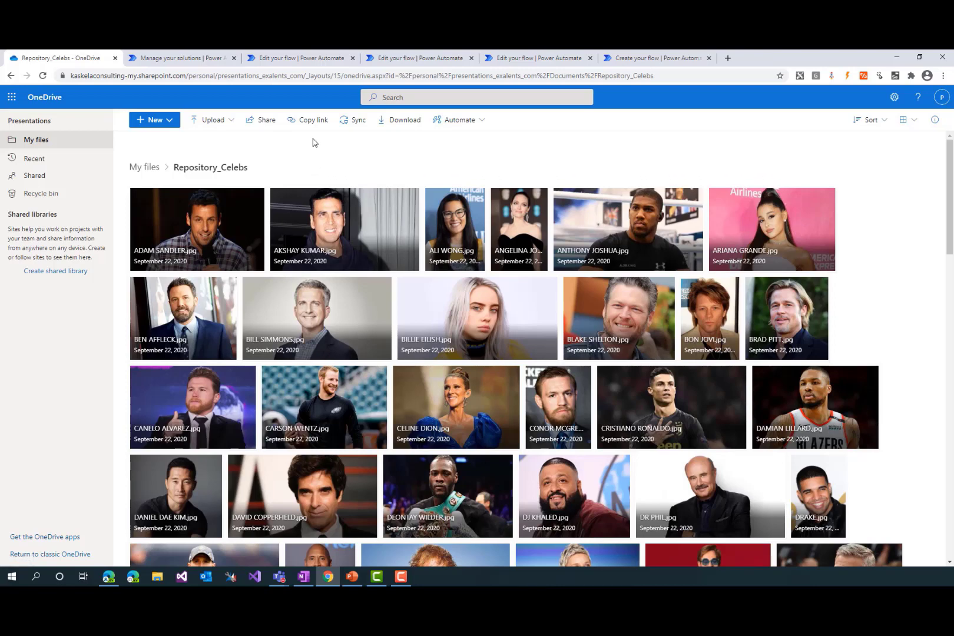
Switch to Power Automate, review the DEMO - Create Person Group flow, and close it
click(280, 57)
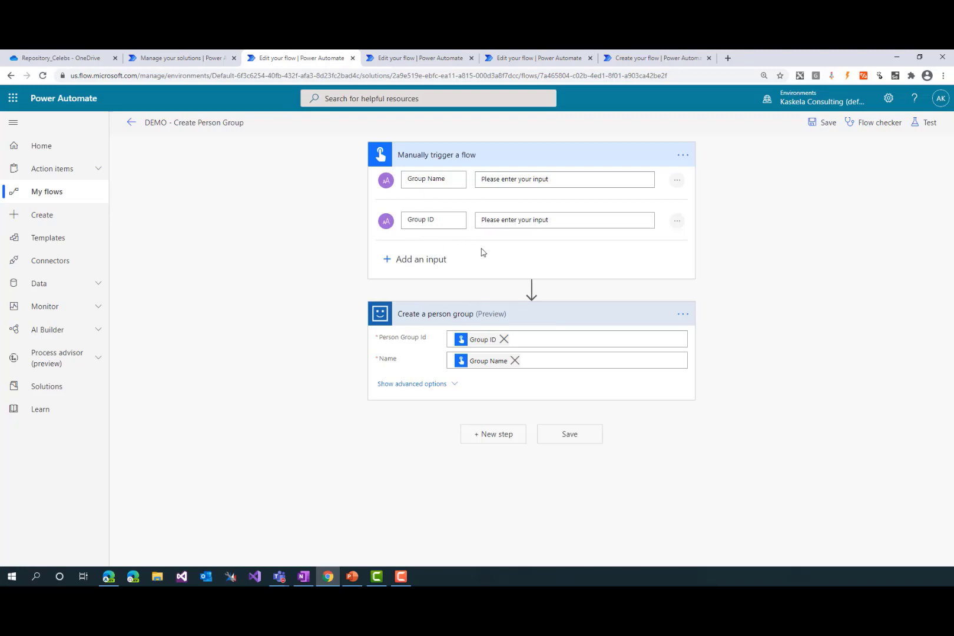
click(352, 58)
click(518, 132)
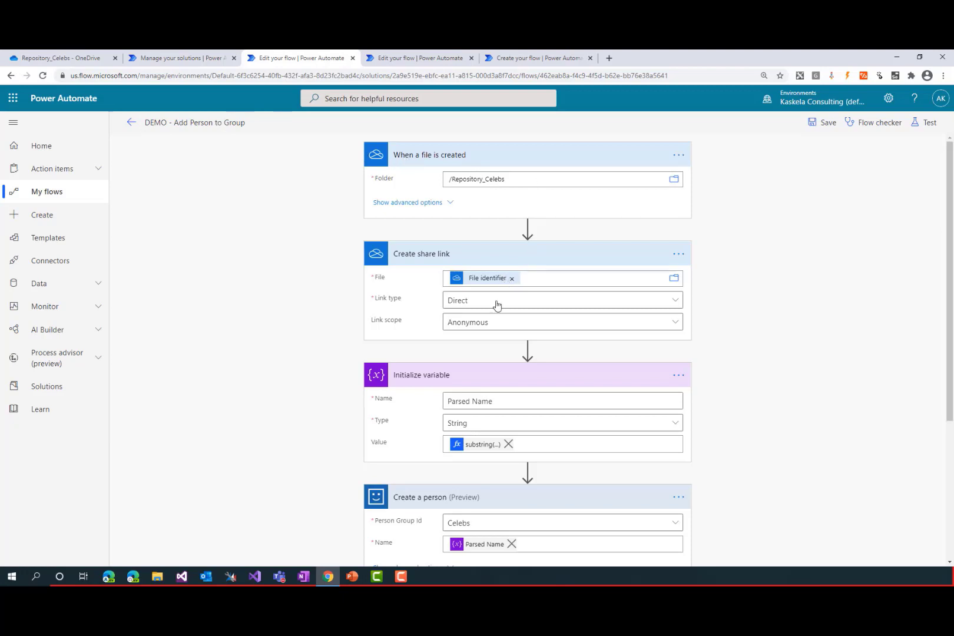
Examine the actions of the Add Person to Group and Train Model flows, closing each flow after review
scroll(488, 331, down, 1)
scroll(488, 331, down, 3)
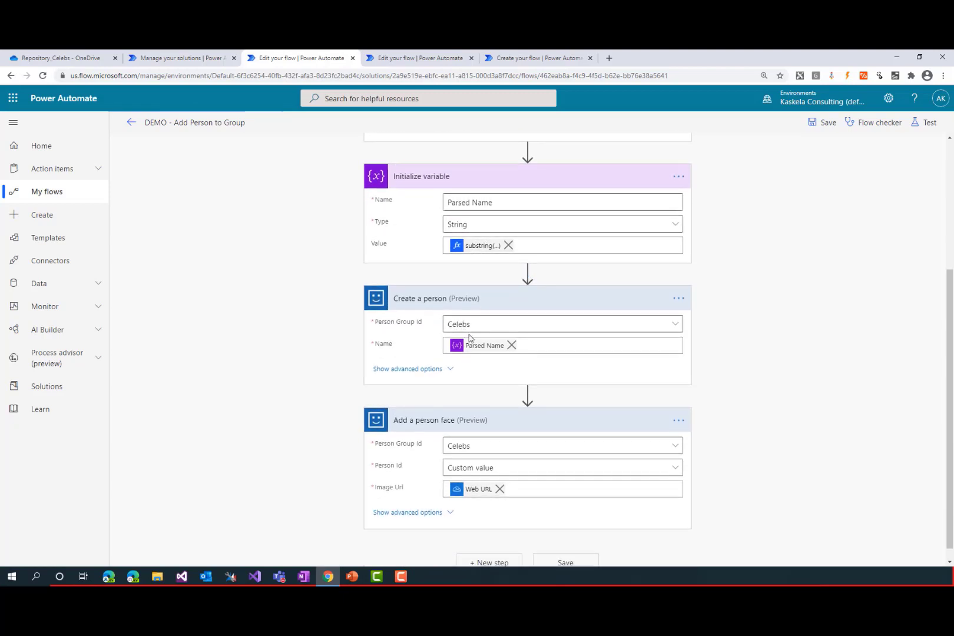
scroll(466, 336, down, 1)
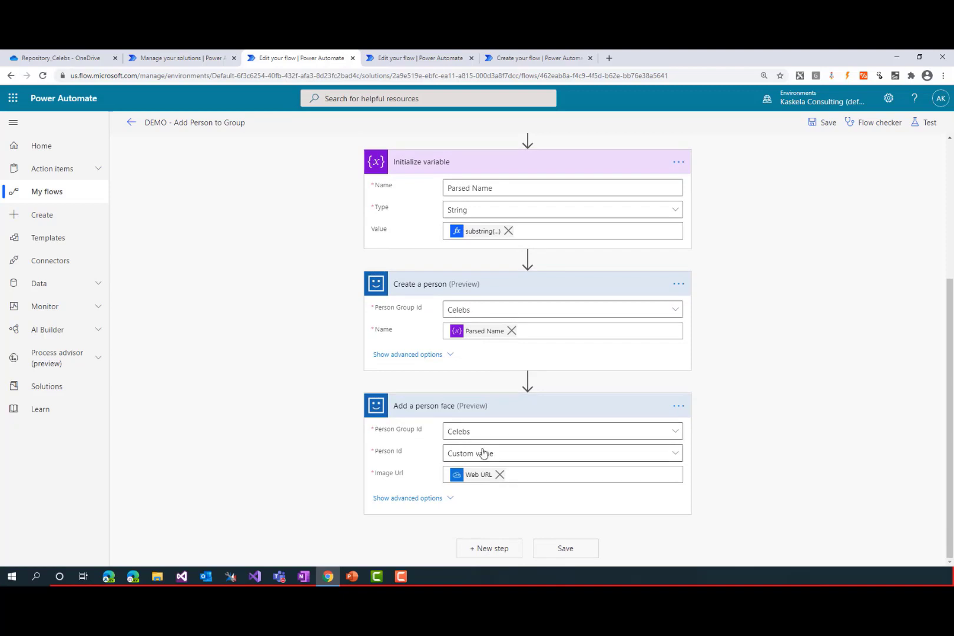
click(353, 58)
click(525, 132)
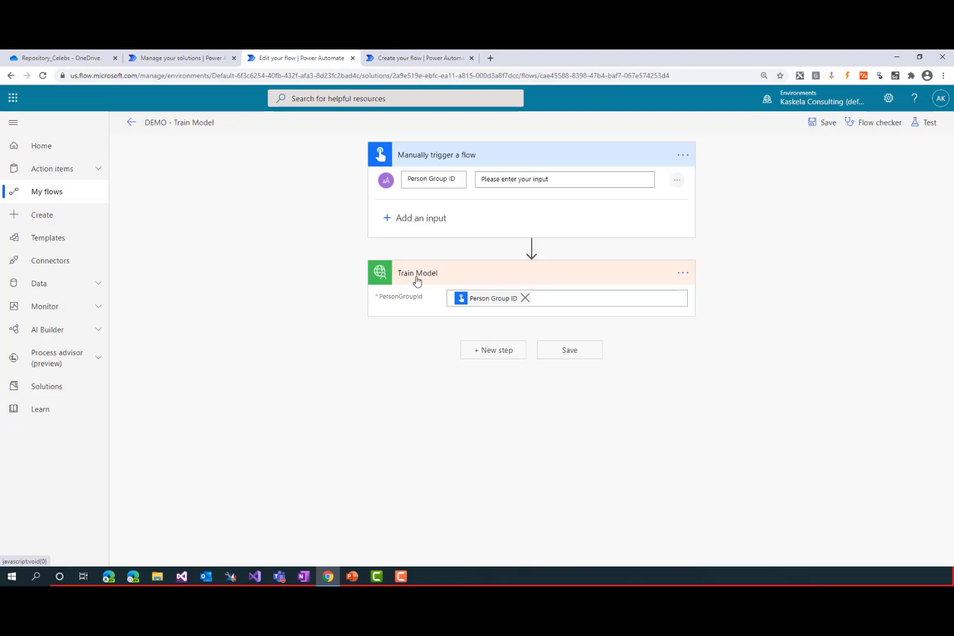
click(353, 57)
click(530, 135)
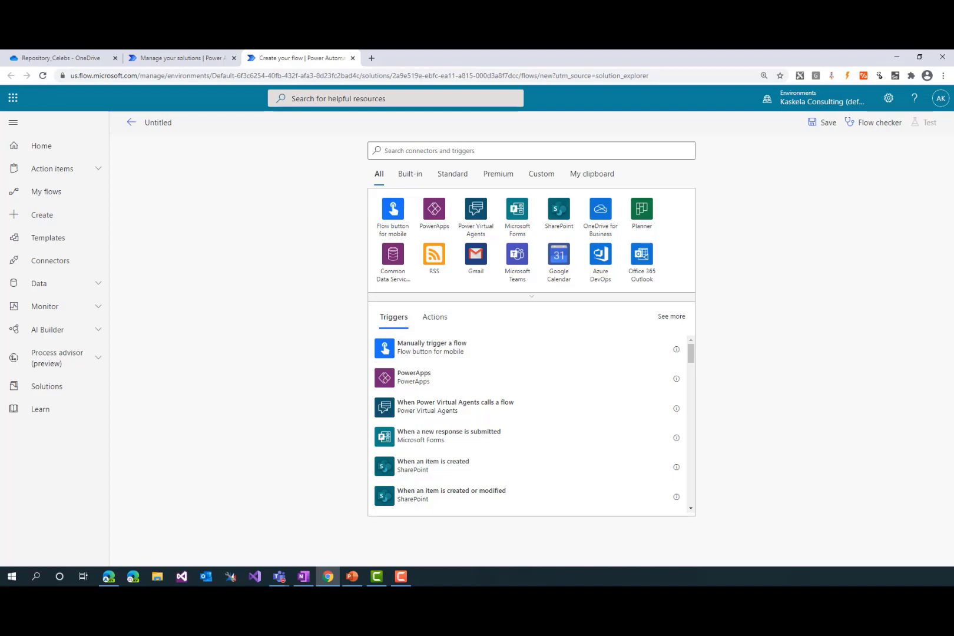
Start the untitled flow with the PowerApps trigger and add the OneDrive for Business Create file action
click(437, 207)
click(427, 205)
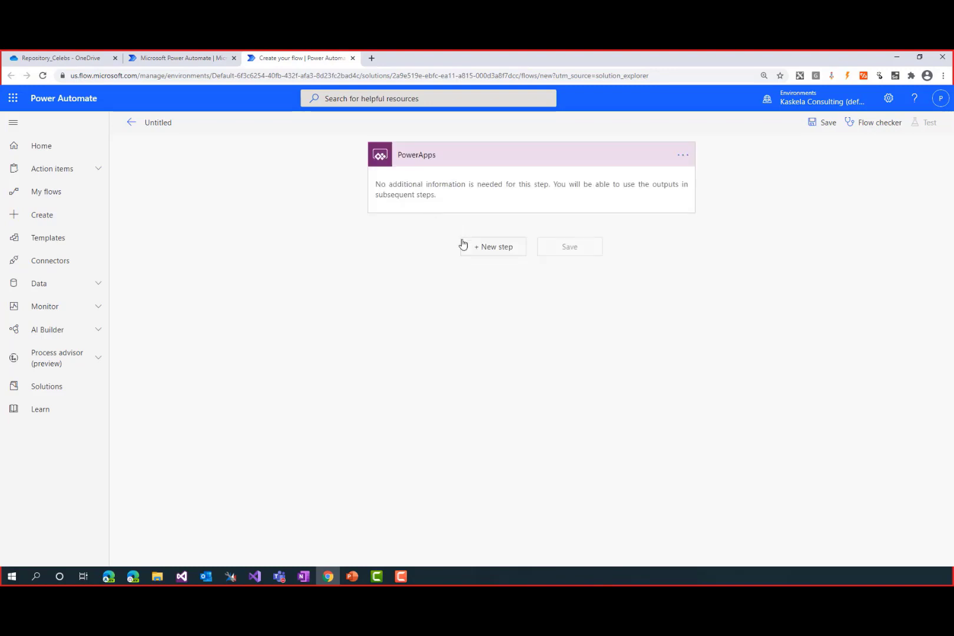
click(483, 253)
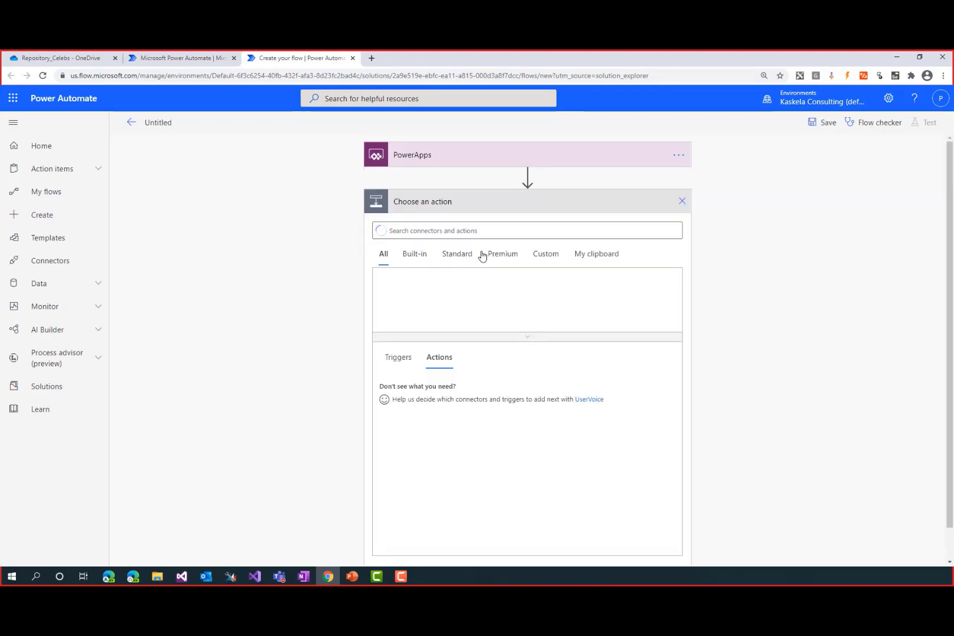
click(529, 233)
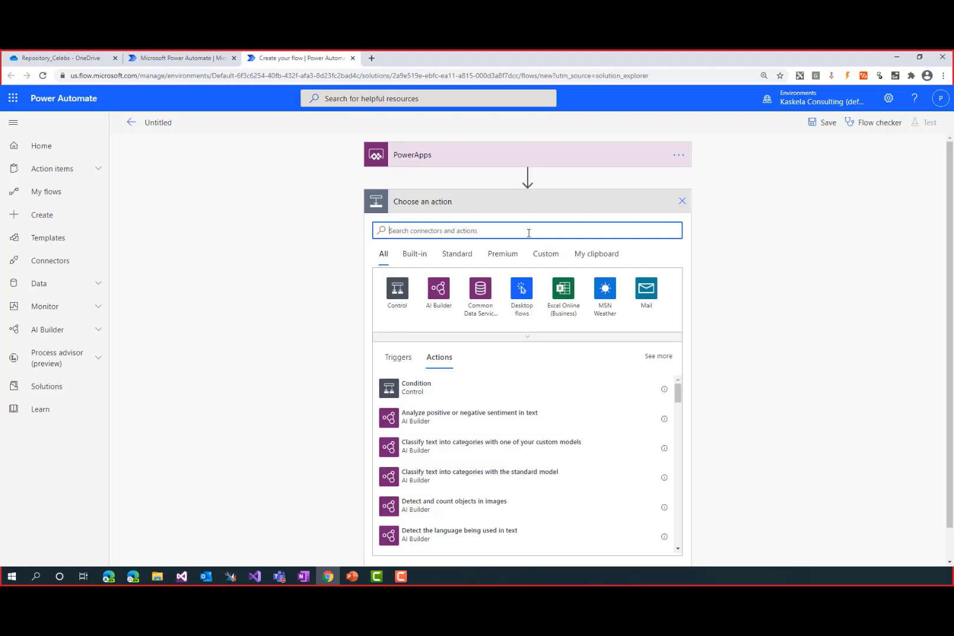
text(onedrive)
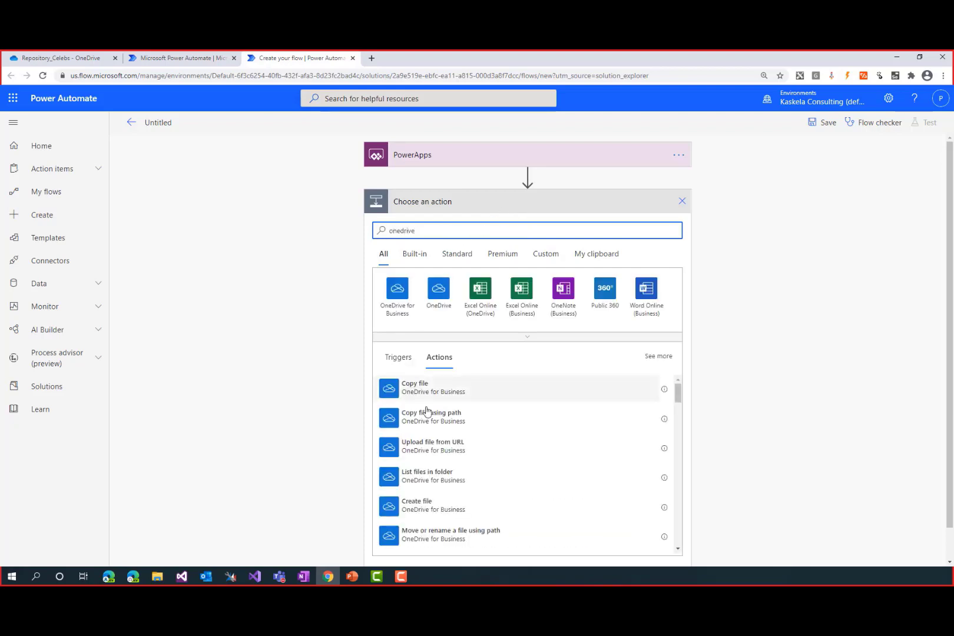
click(431, 511)
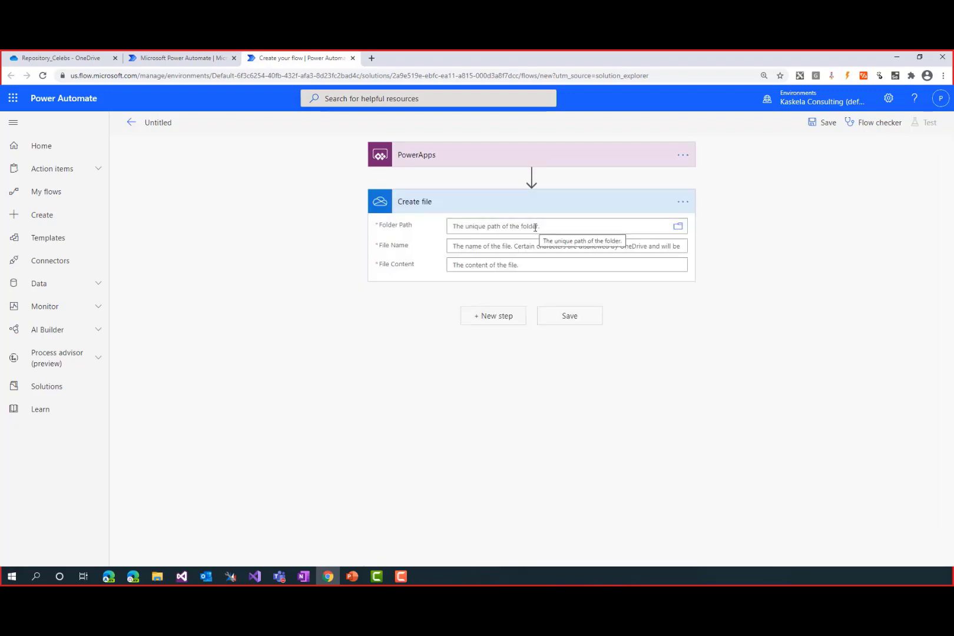
Set the Create file action's folder path to the Analysis folder under Root
click(679, 226)
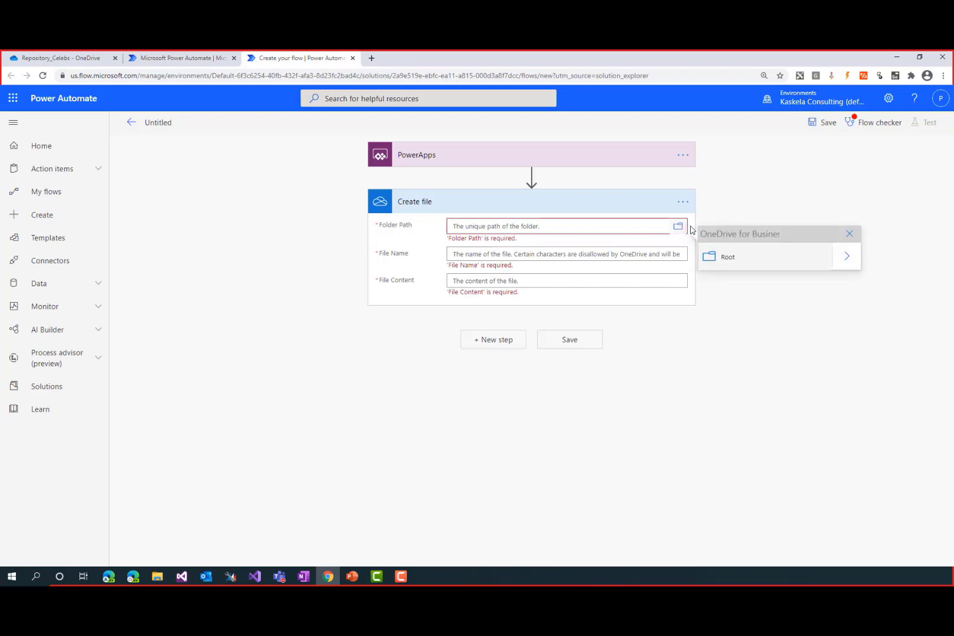
click(851, 257)
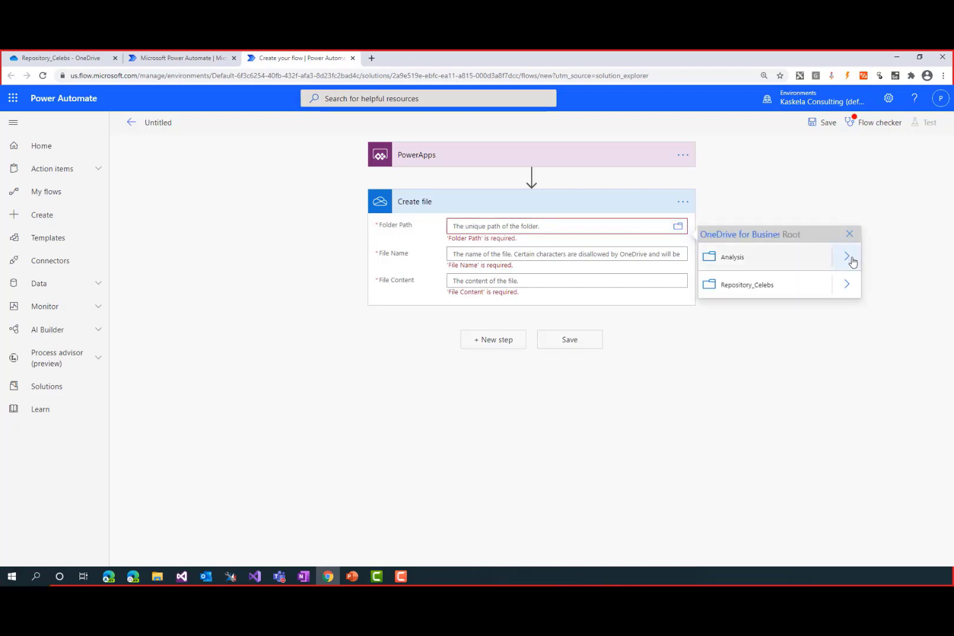
click(743, 262)
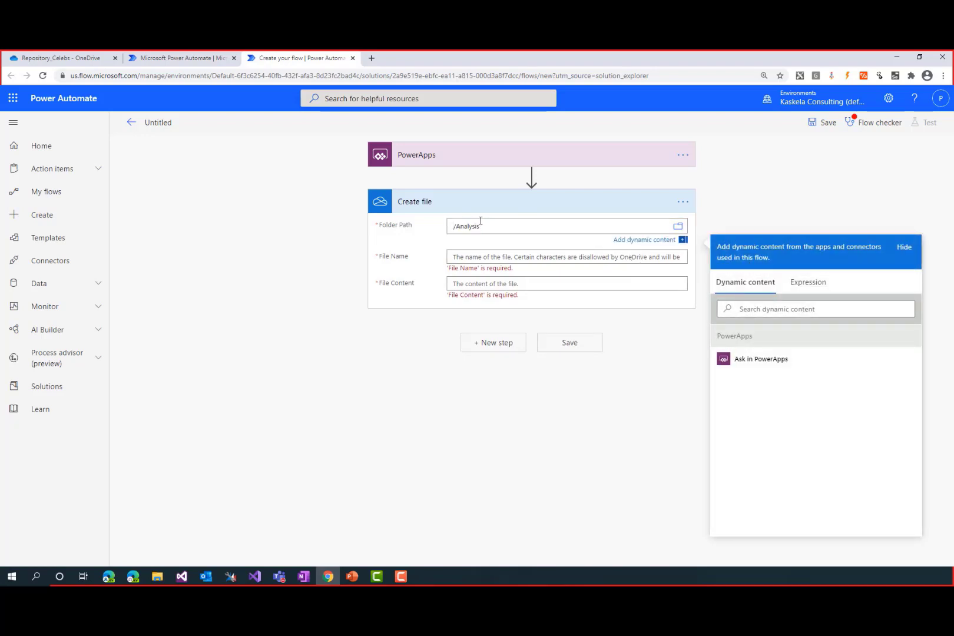
Set the Create file action's File Name to the expression concat(guid(), '.png')
click(489, 257)
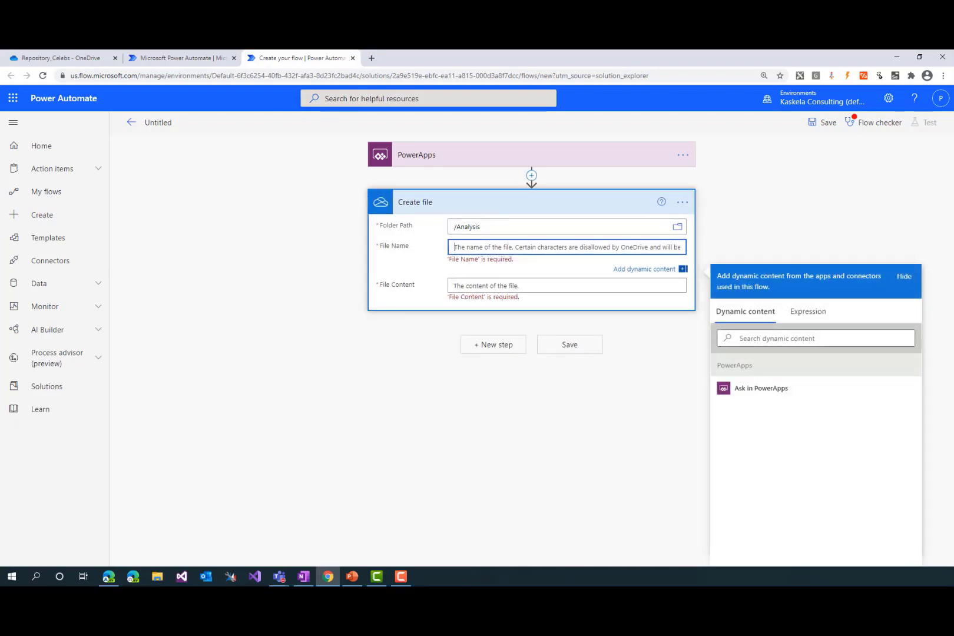
key(alt+Tab)
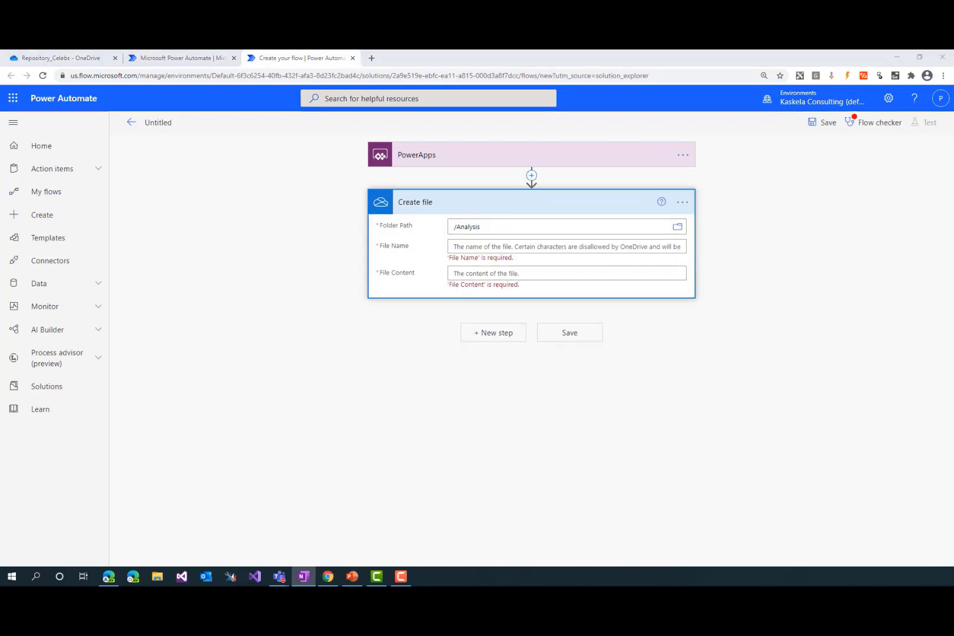
click(557, 247)
click(805, 310)
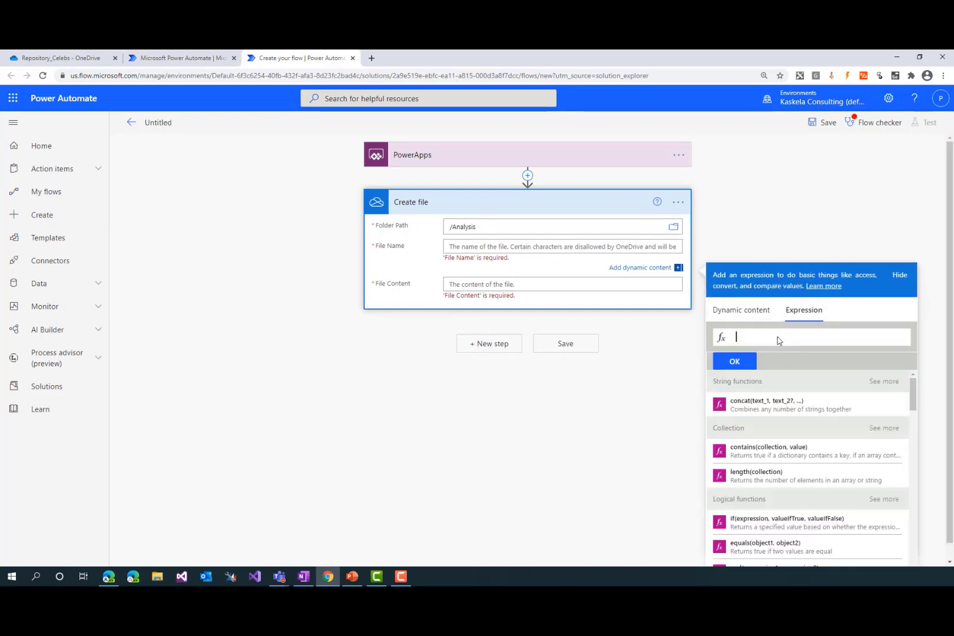
text(concat(guid())
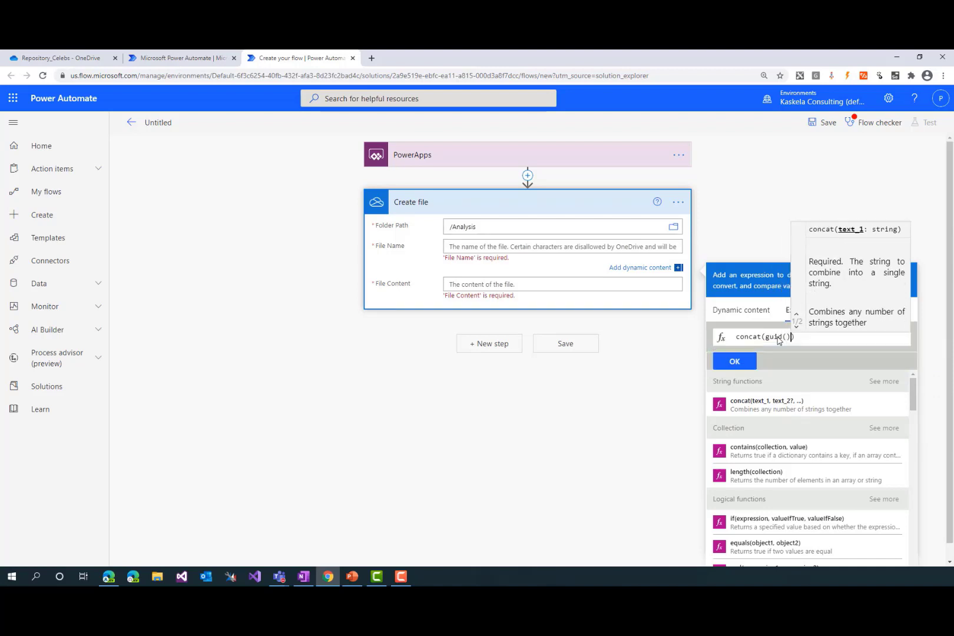
text(, '.pn)
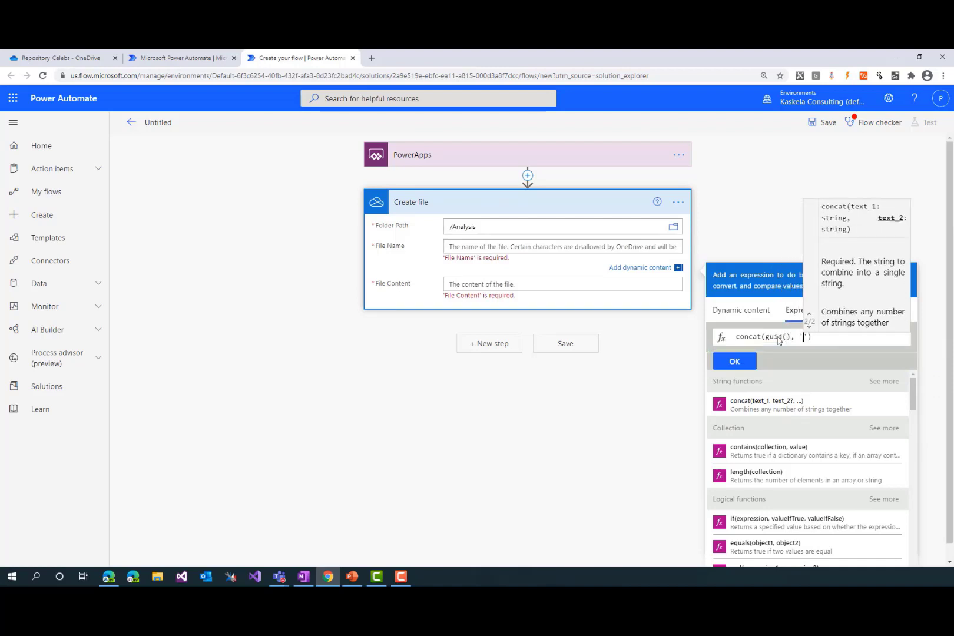
text(g))
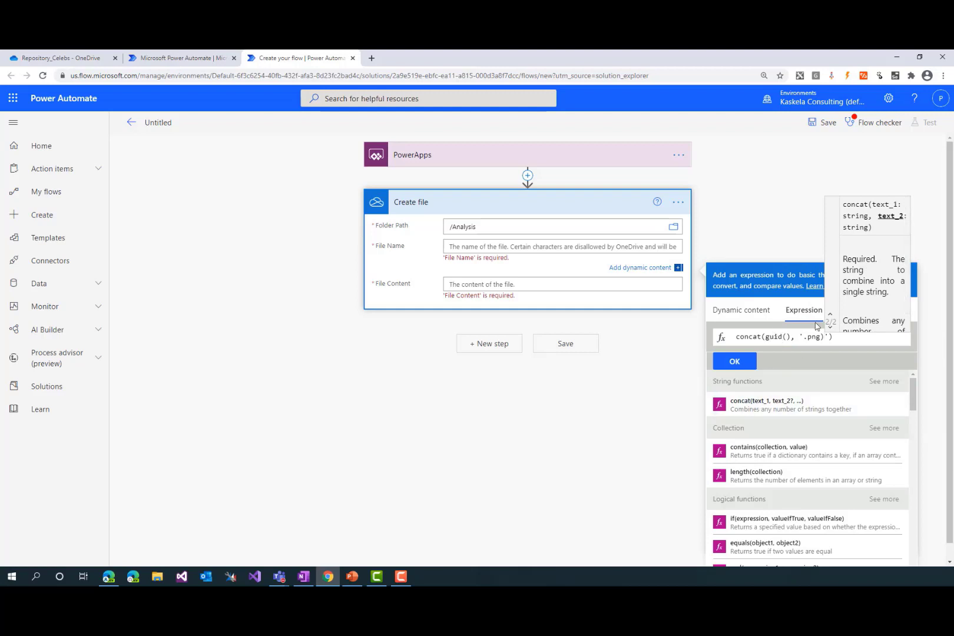
key(BackSpace)
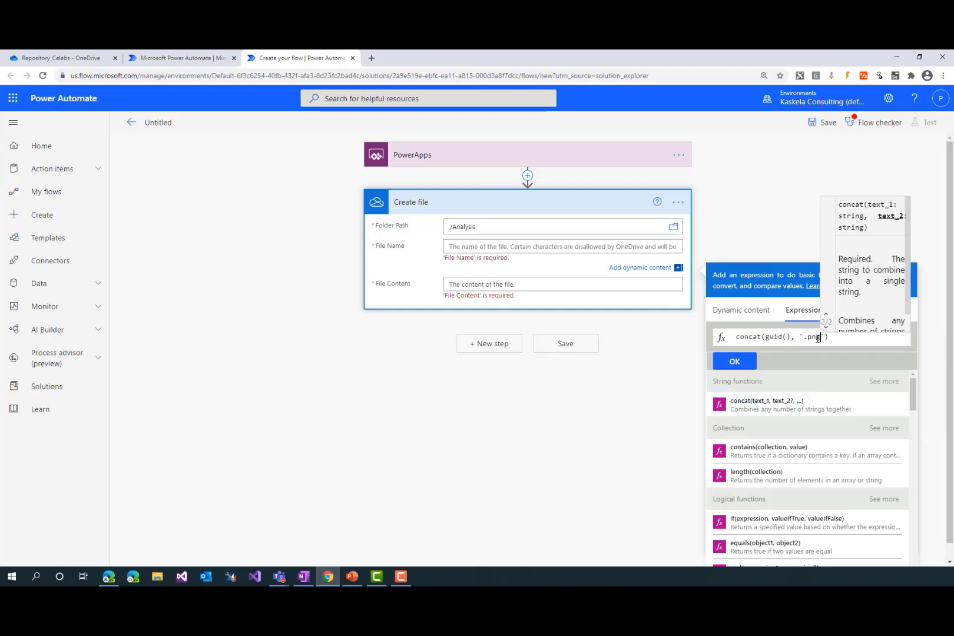
click(742, 366)
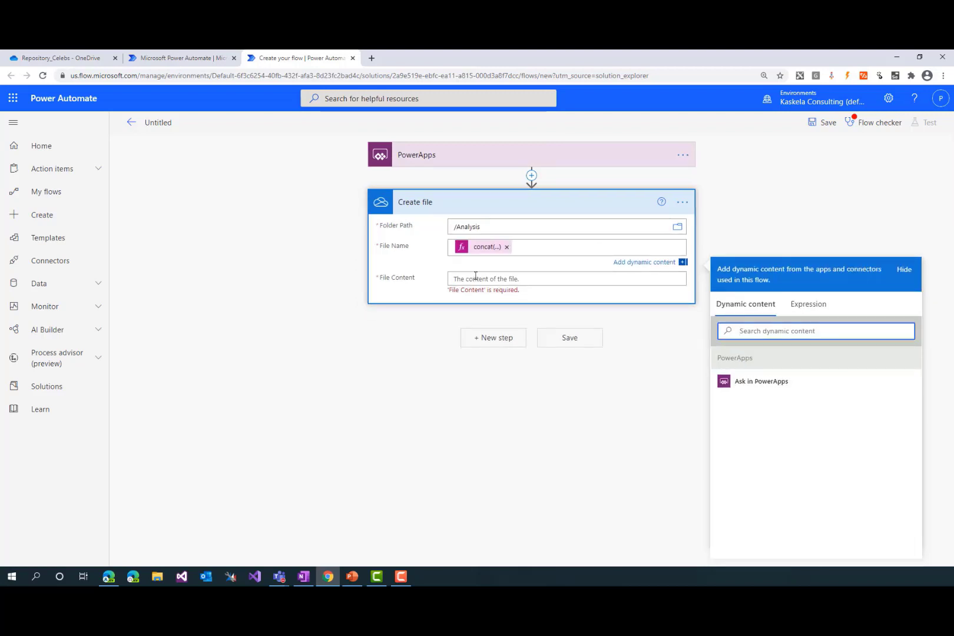
Generate a PowerApps parameter for File Content using Ask in PowerApps, and remove its token from the field
click(476, 275)
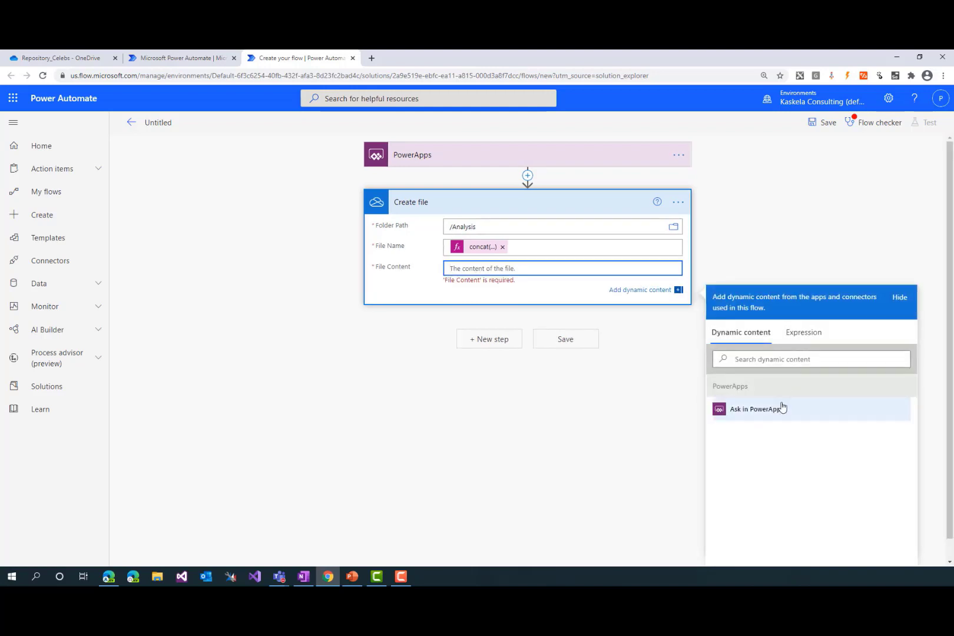
click(775, 418)
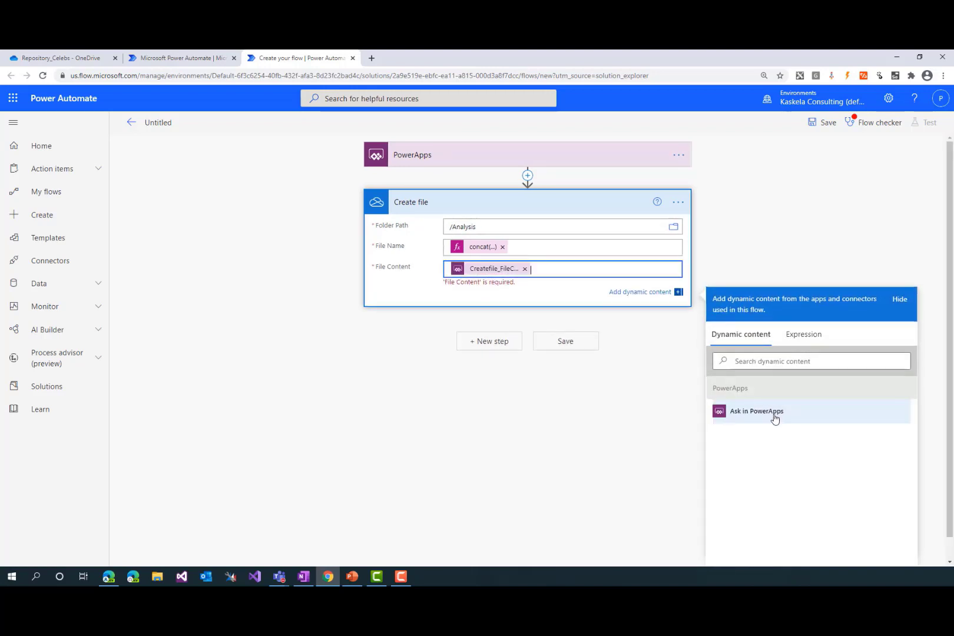
click(525, 269)
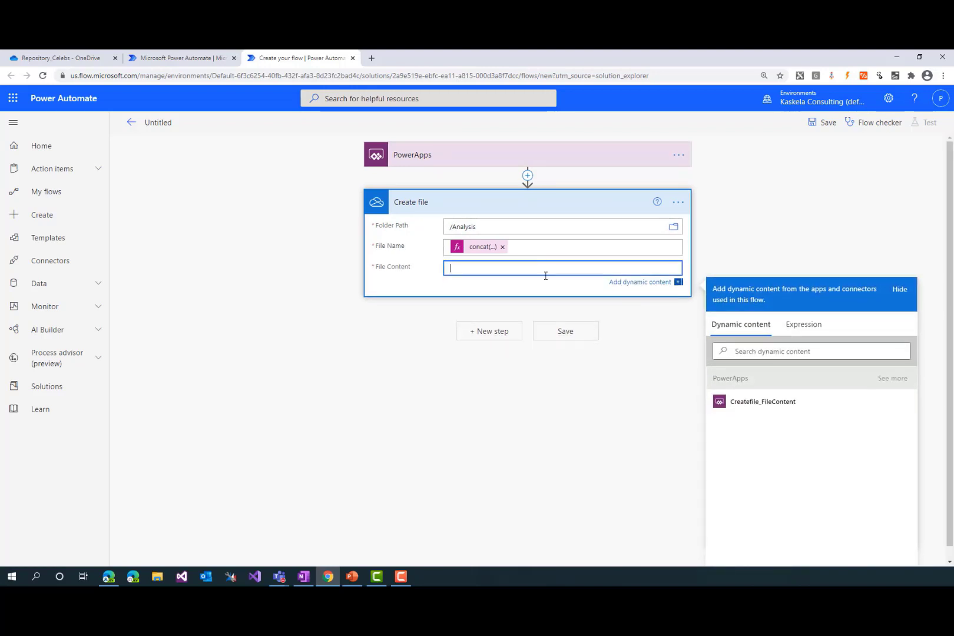
Set the Create file action's File Content to the expression dataUriToBinary(triggerBody()['Createfile_FileContent']) and collapse the action
click(802, 332)
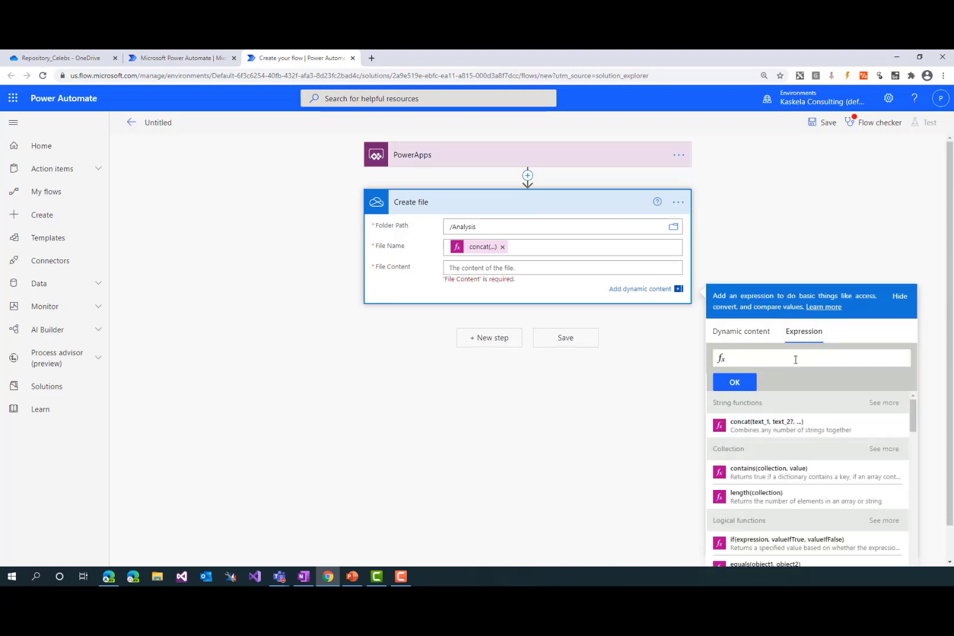
text(data)
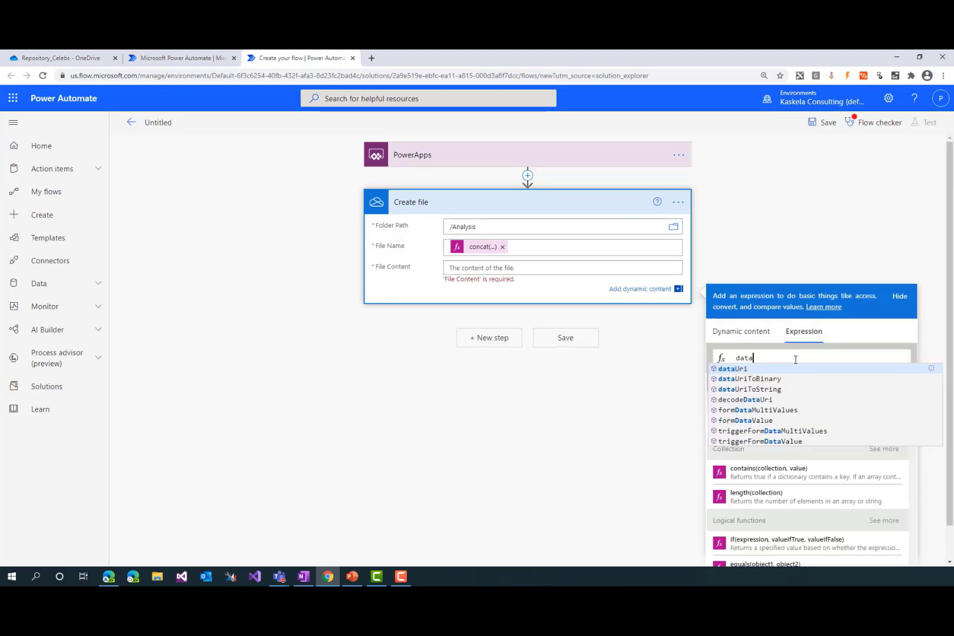
text(uri)
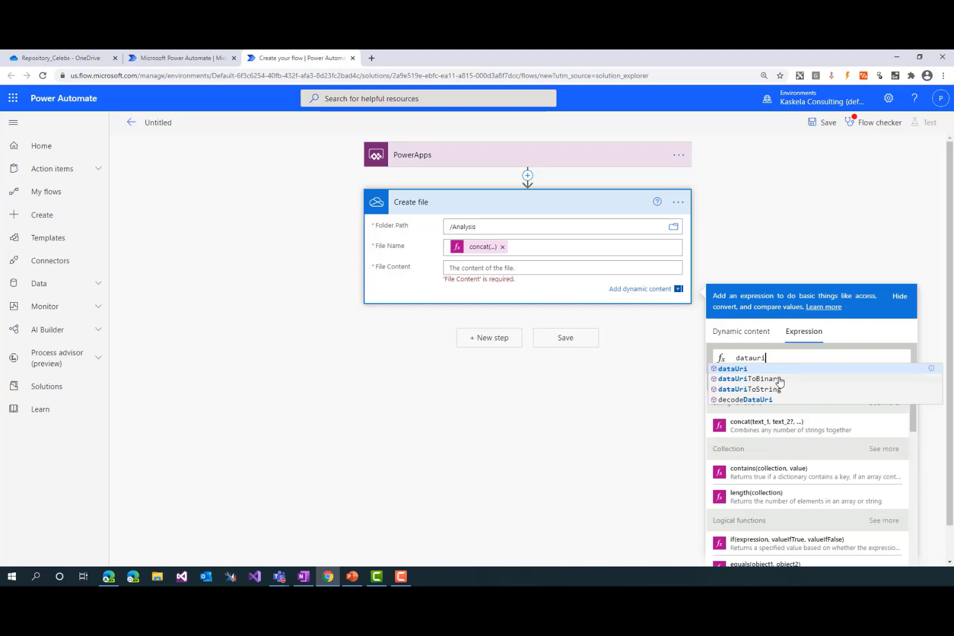
click(778, 378)
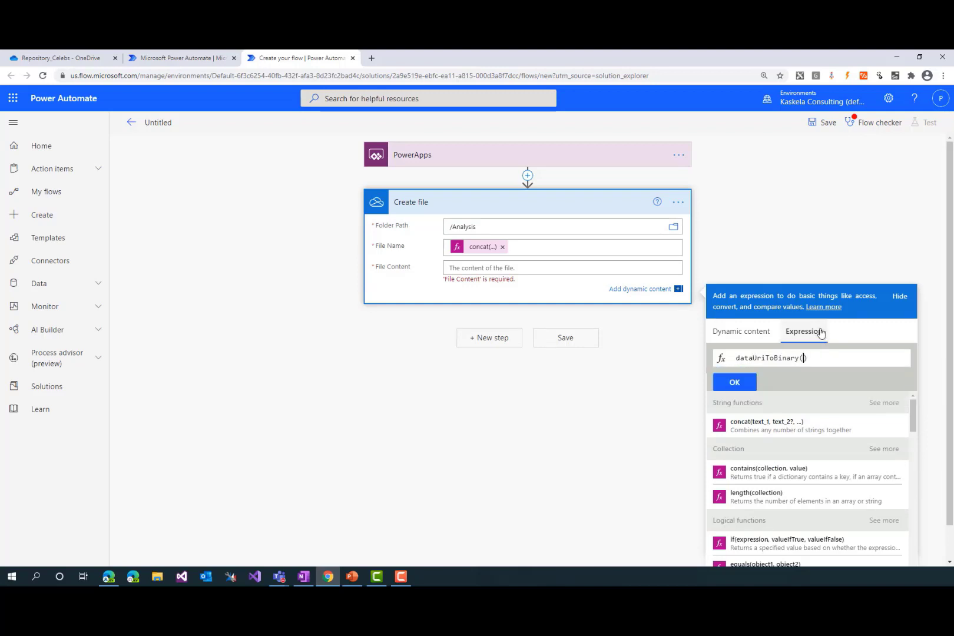
click(745, 333)
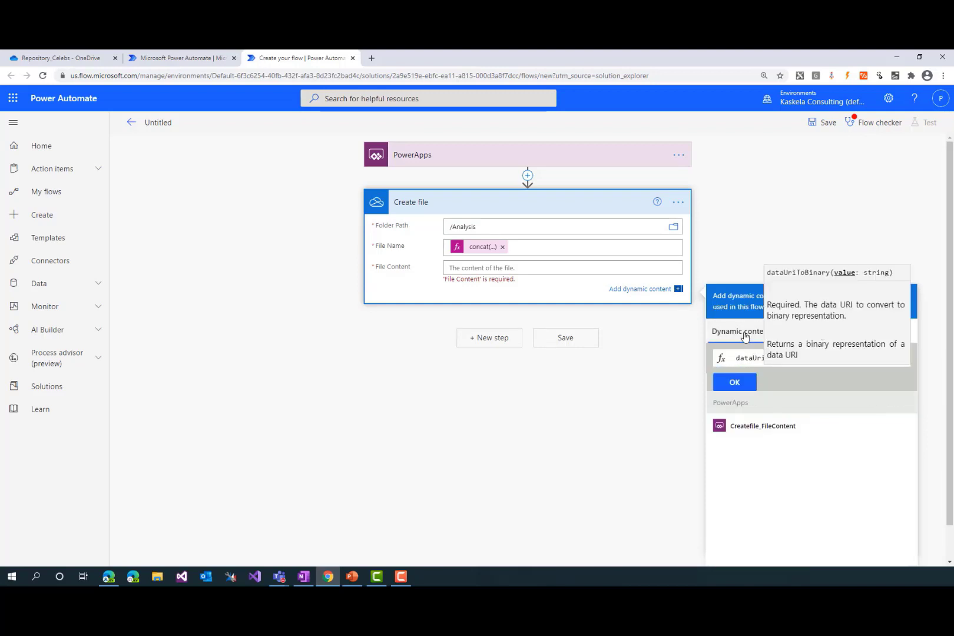
click(762, 425)
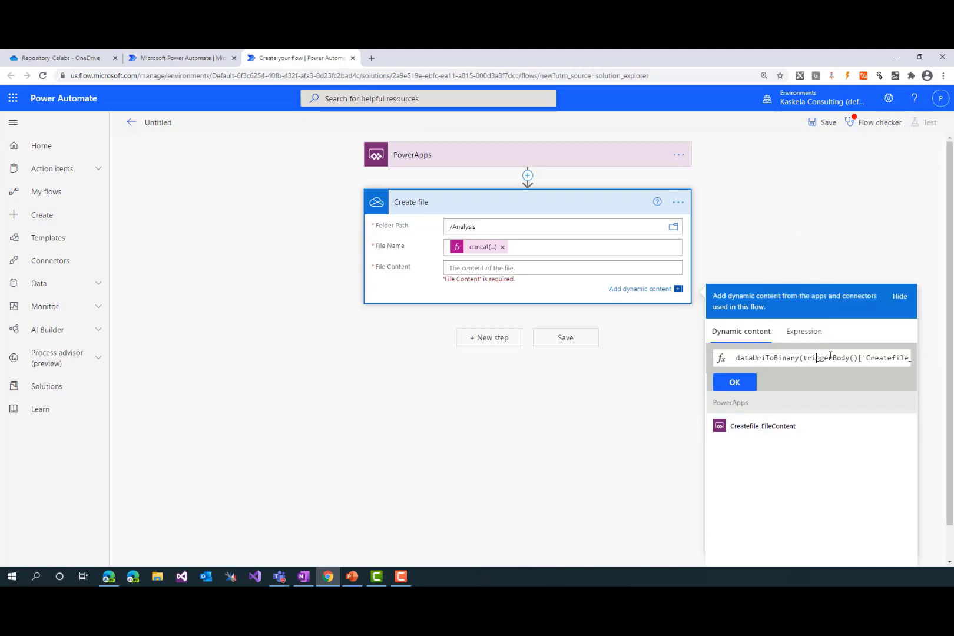
drag(871, 358, 911, 358)
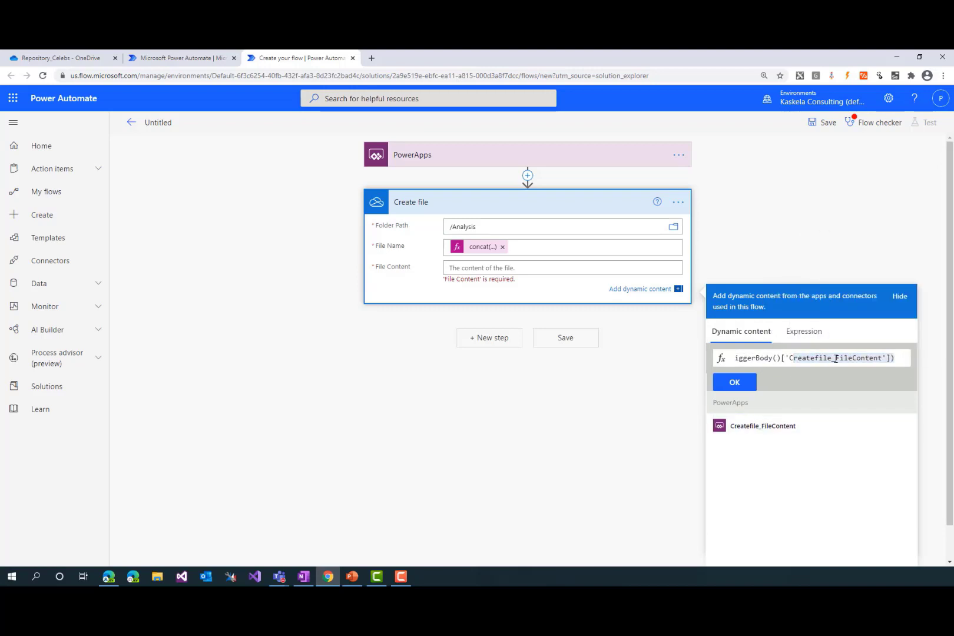
click(735, 382)
click(357, 325)
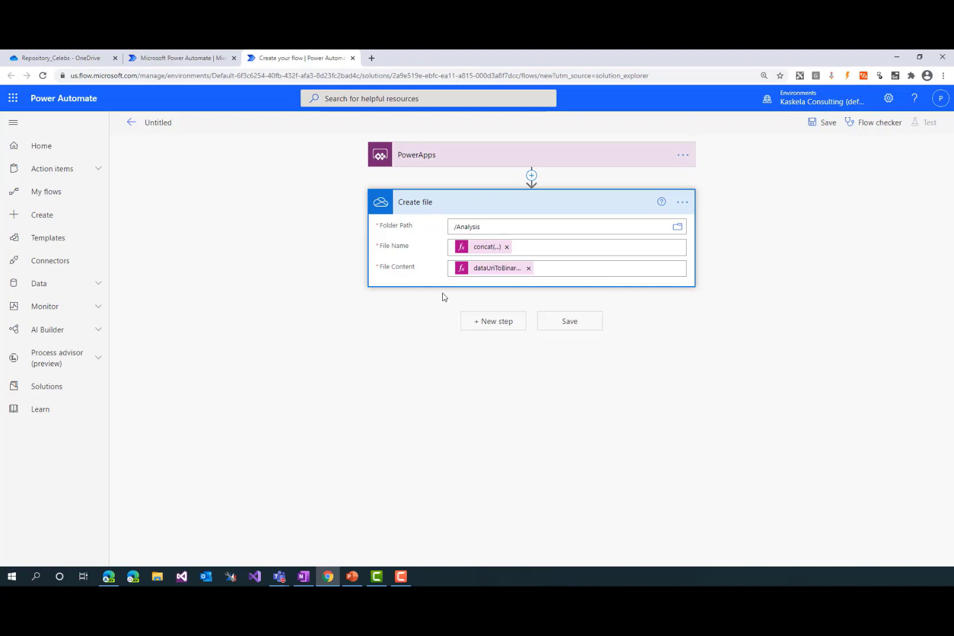
click(459, 209)
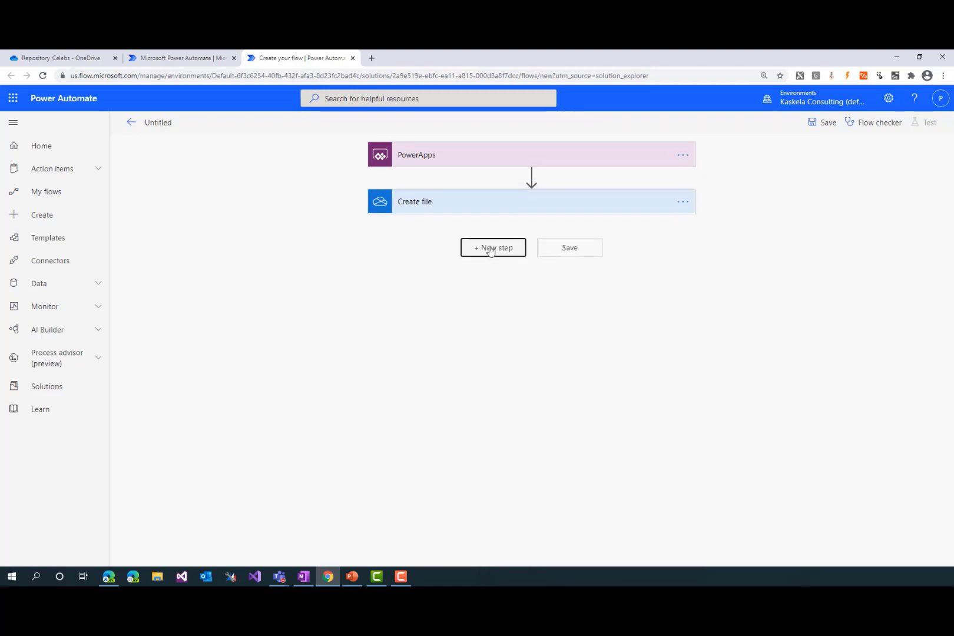
Start a new step below Create file, and check the Face identify request fields in the Cognitive Services API reference in Edge
click(490, 250)
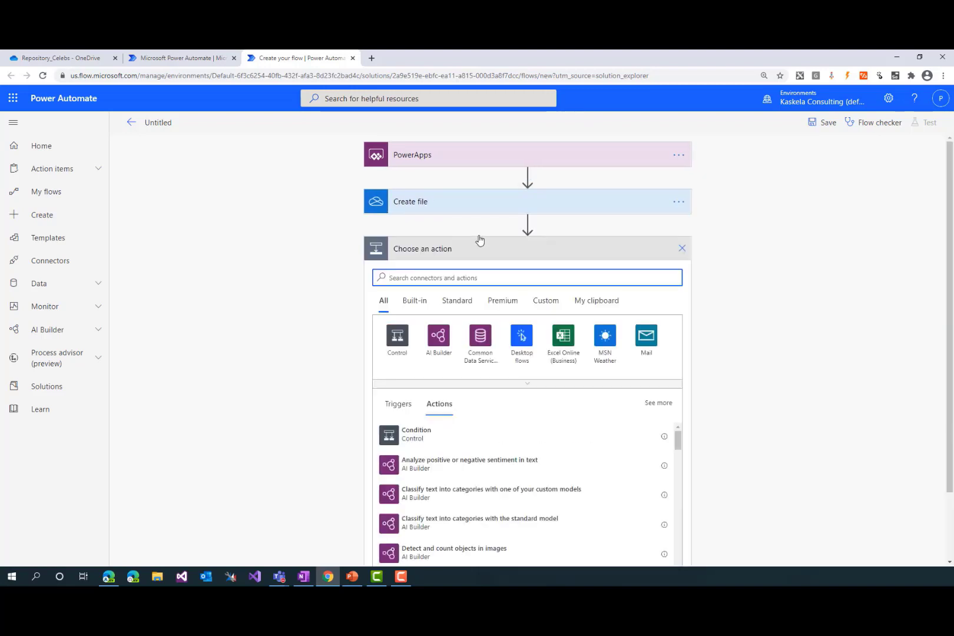
click(246, 265)
mouse_move(112, 580)
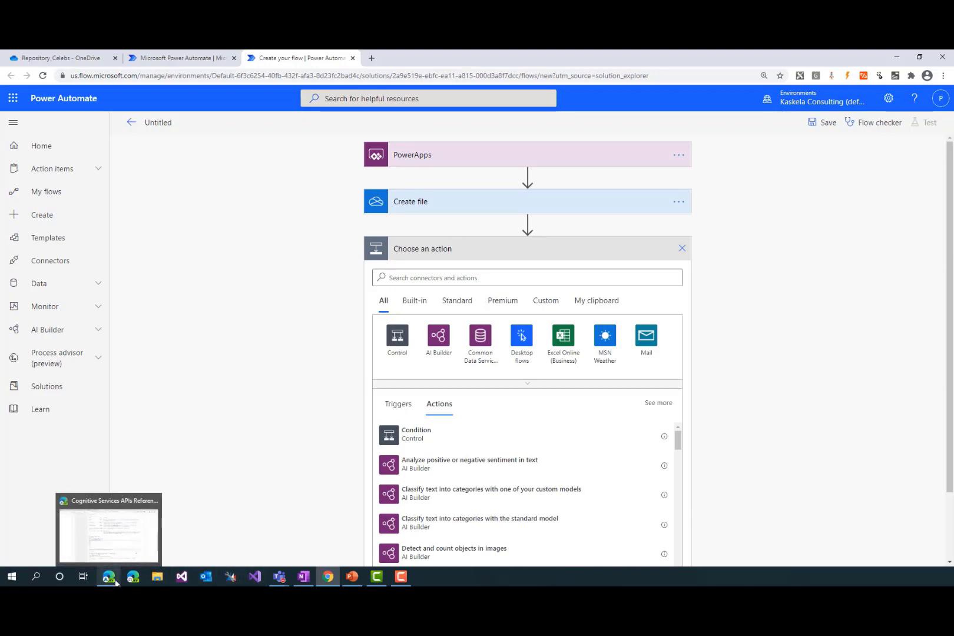
click(113, 542)
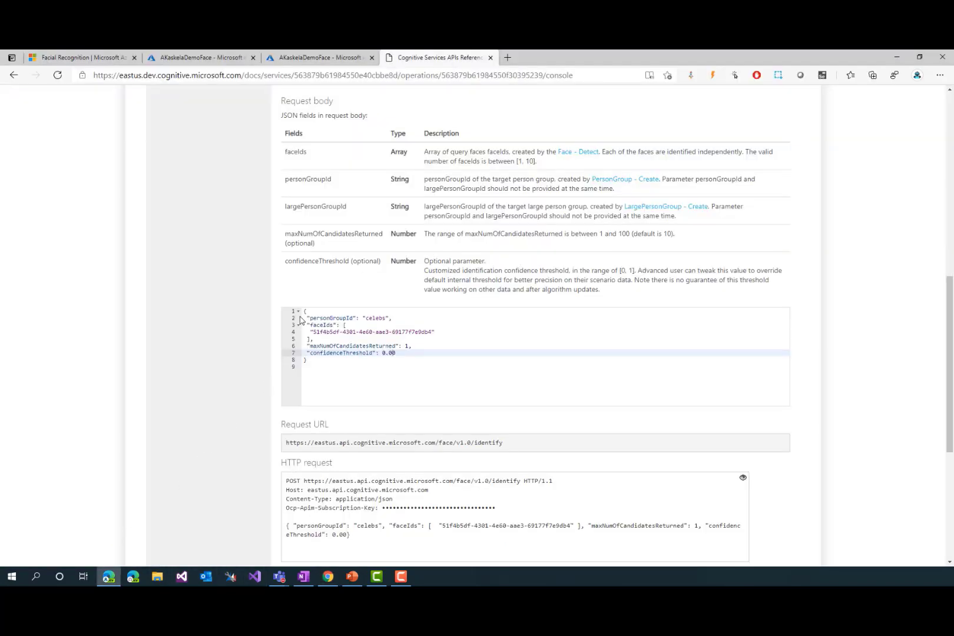
scroll(352, 316, up, 2)
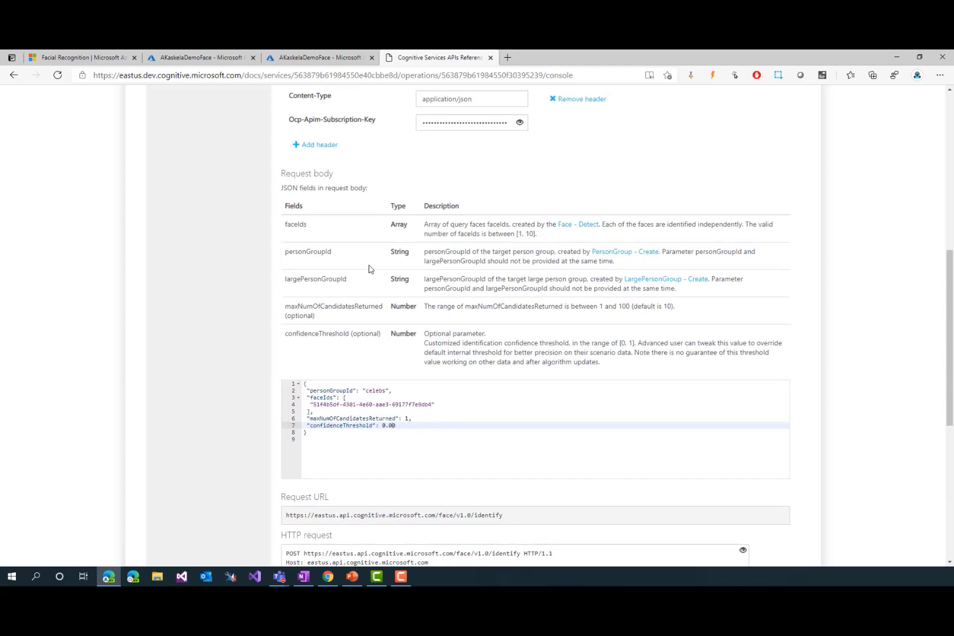
scroll(382, 242, up, 2)
key(alt+Tab)
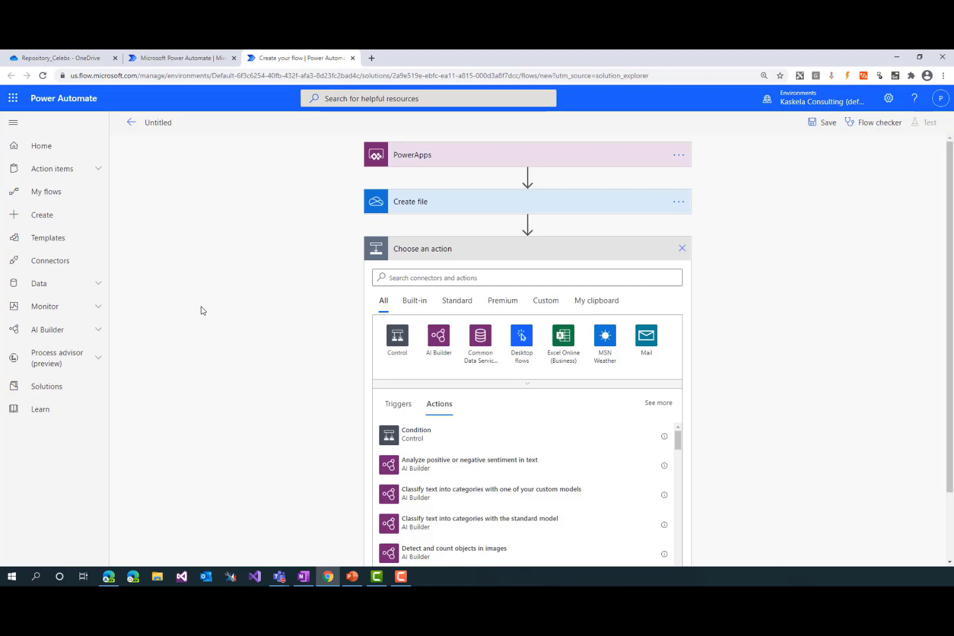
Search the actions for "onedrive share" and add the OneDrive for Business Create share link action
click(483, 275)
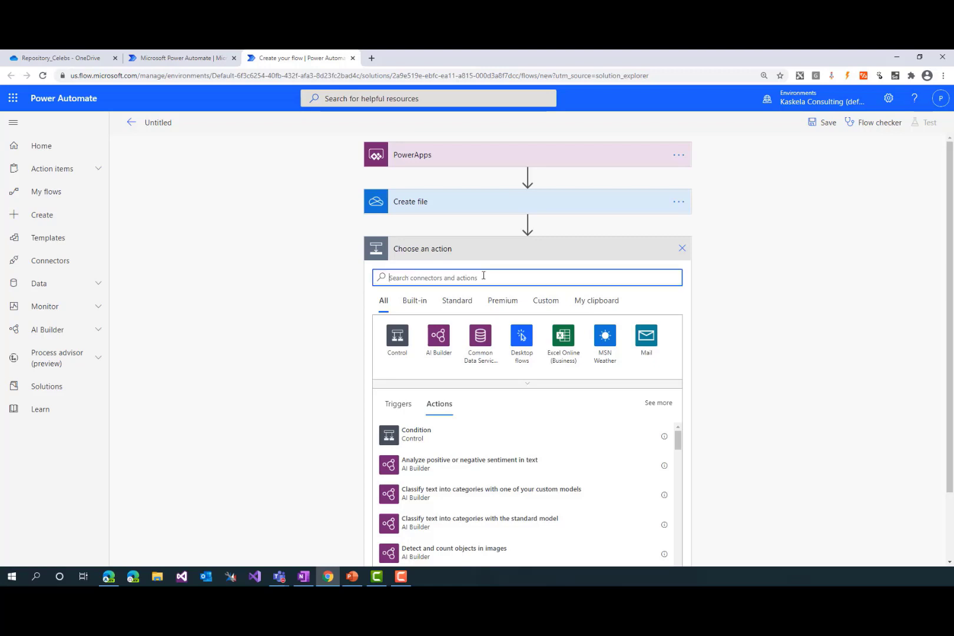
text(onedr)
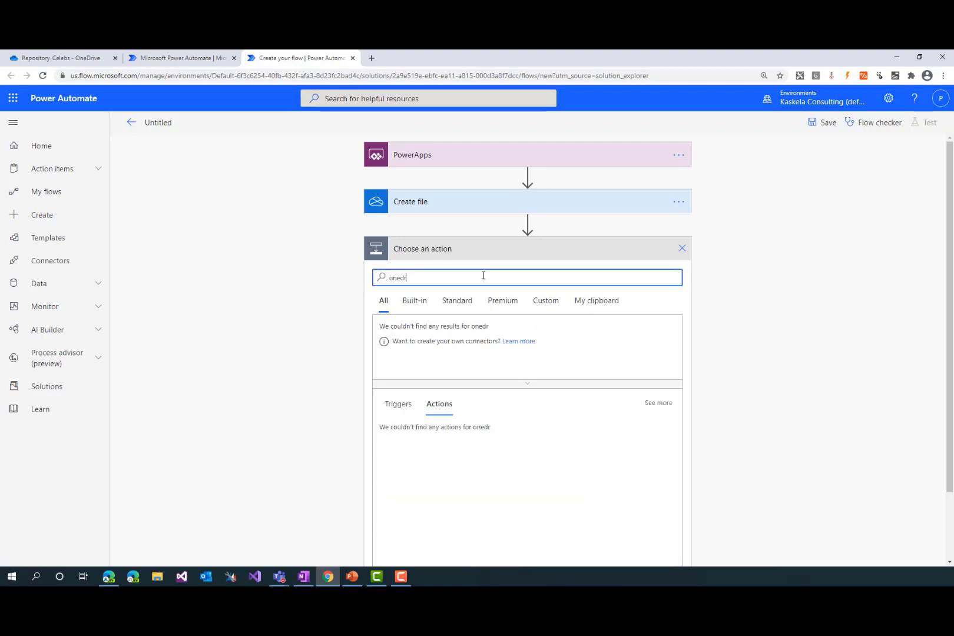
text(ive share)
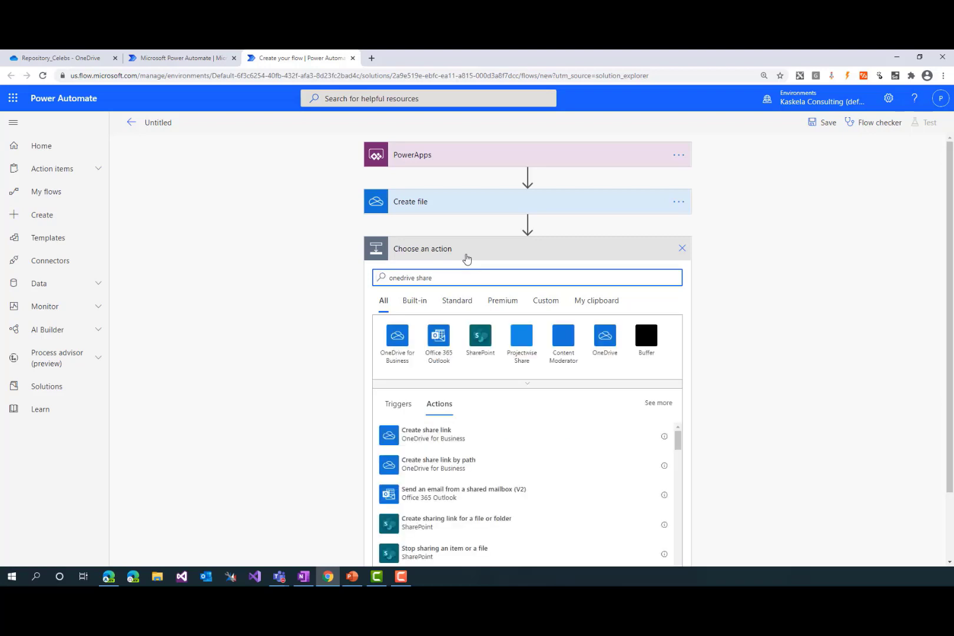
click(442, 439)
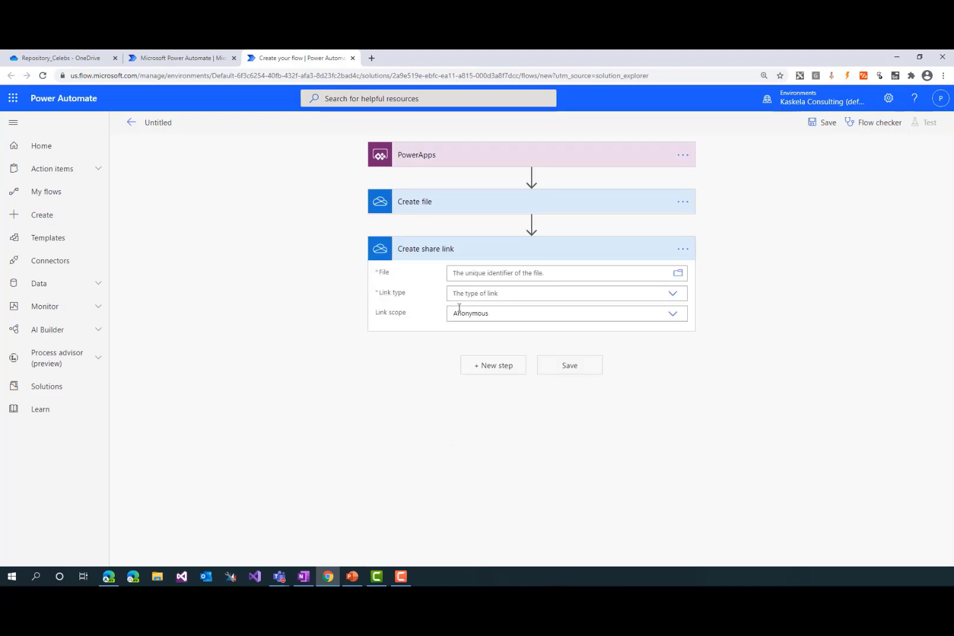
Set the share link's File to the Id from Create file and its Link type to Direct, and collapse the action
click(525, 272)
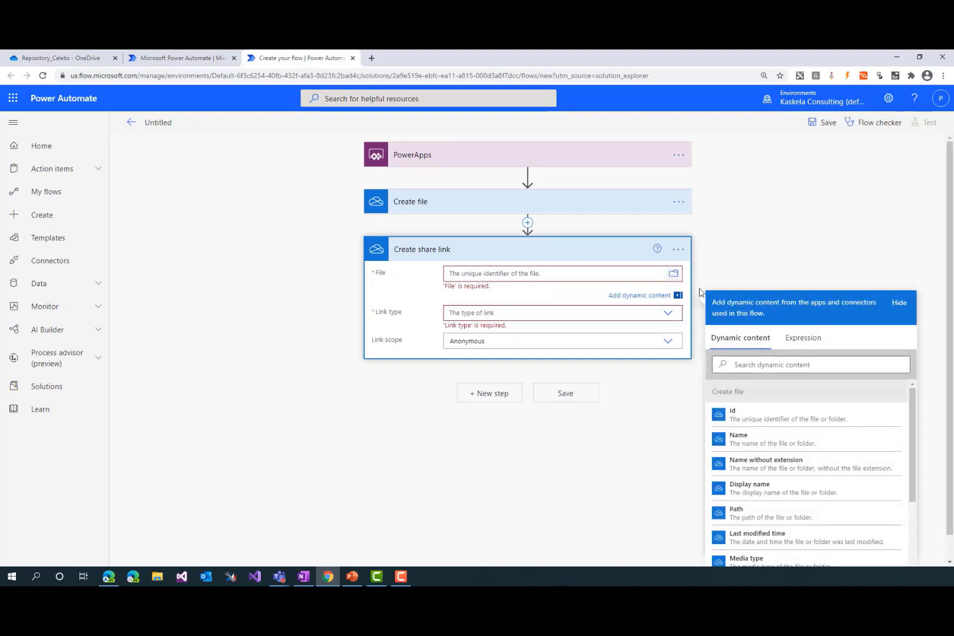
click(772, 415)
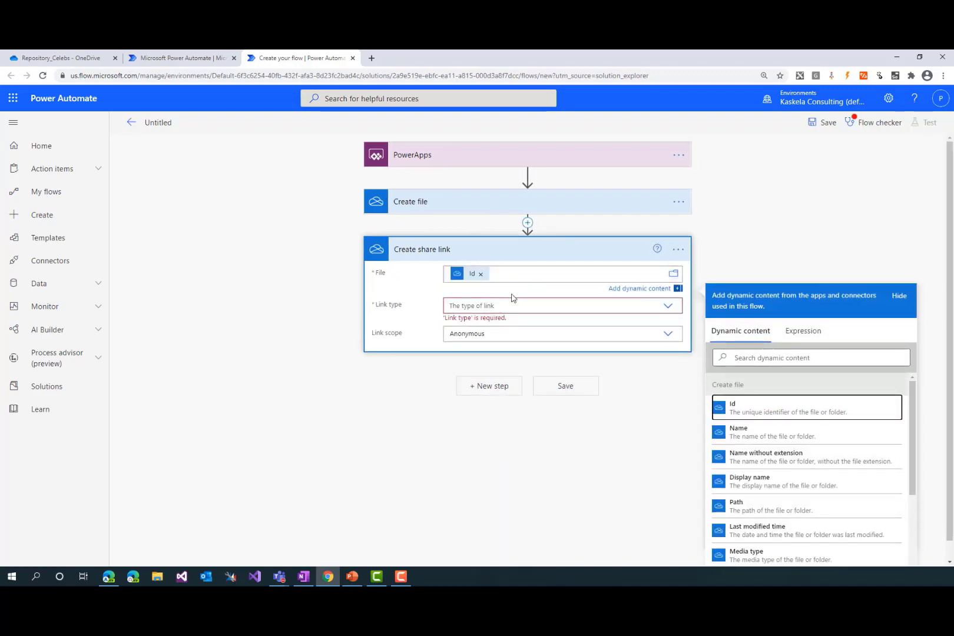
click(634, 312)
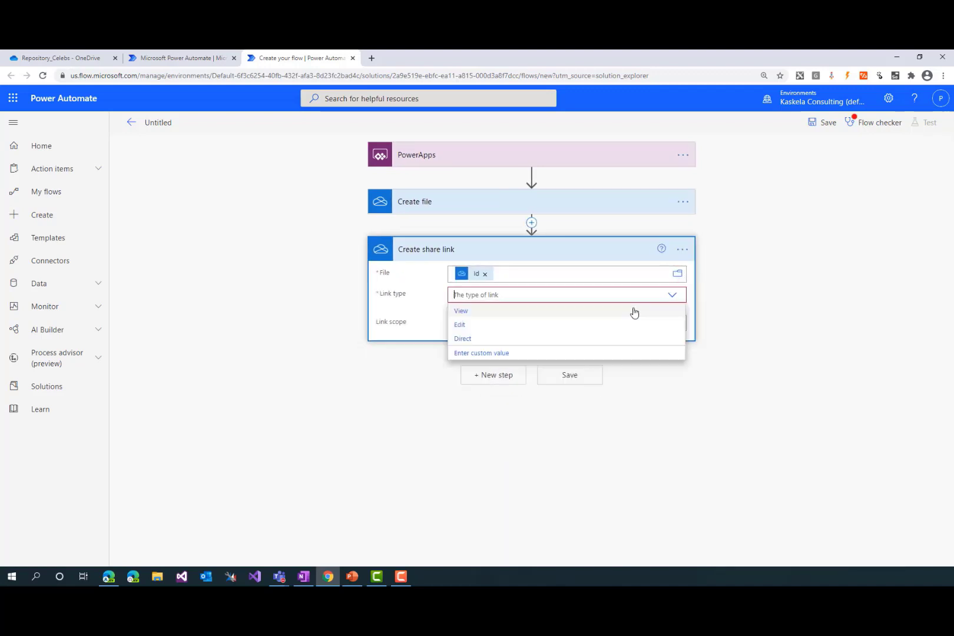
click(492, 338)
click(449, 256)
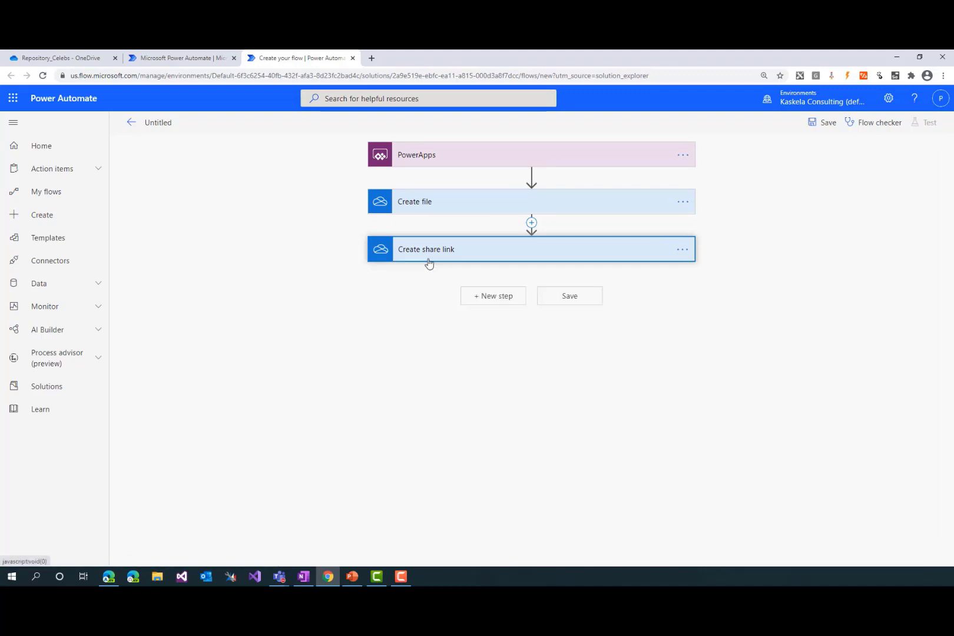
click(357, 372)
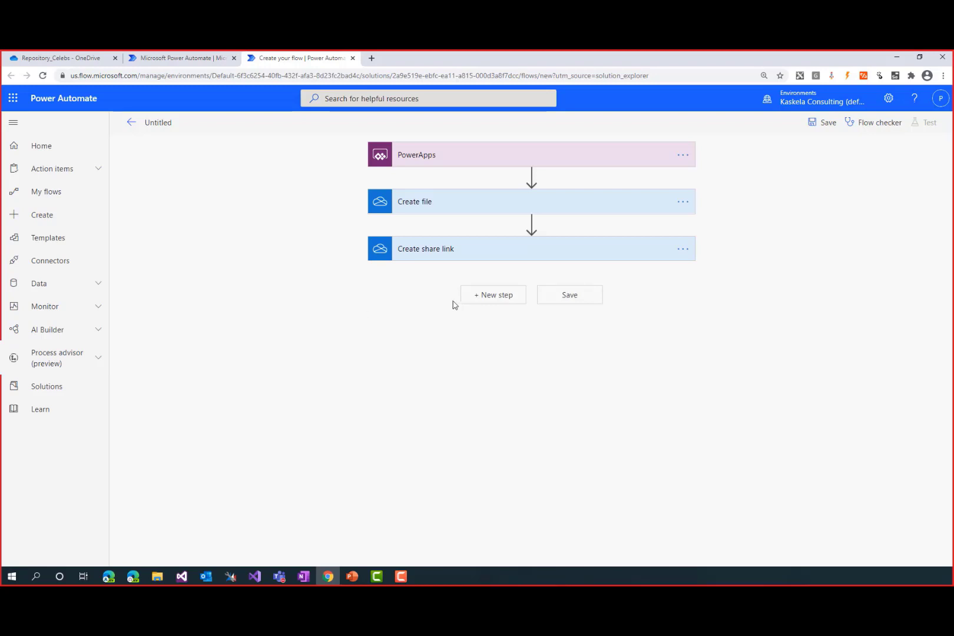
Add the Face API Detect faces action with the share link's Web URL as its Image Url, and collapse it
click(491, 296)
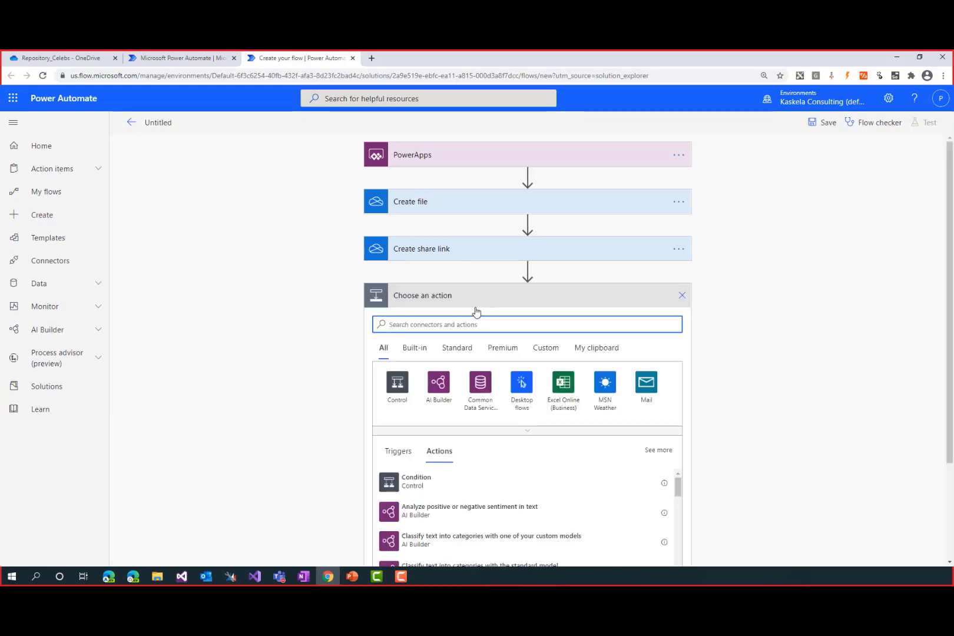
text(face api)
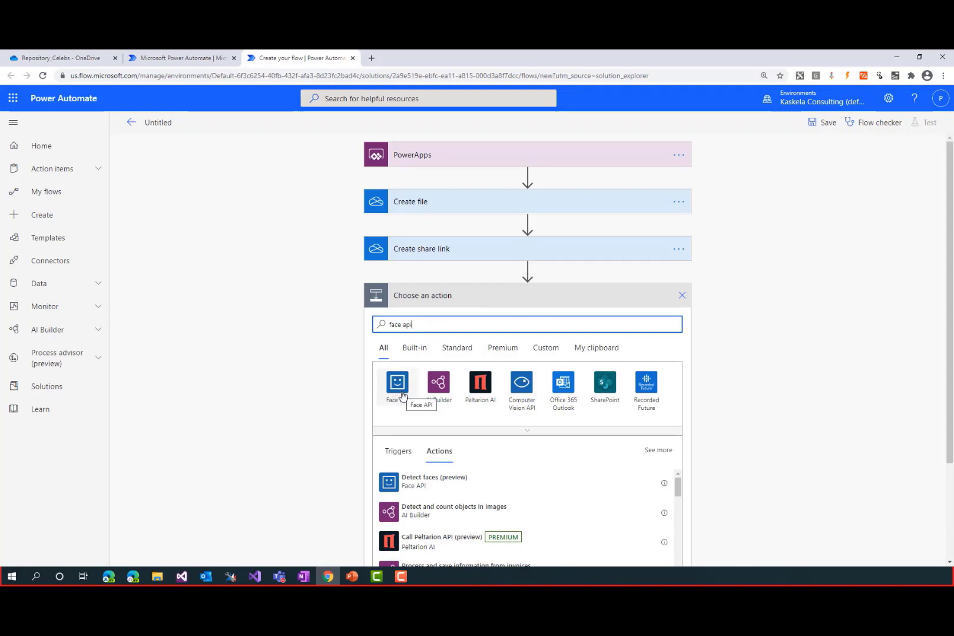
click(442, 485)
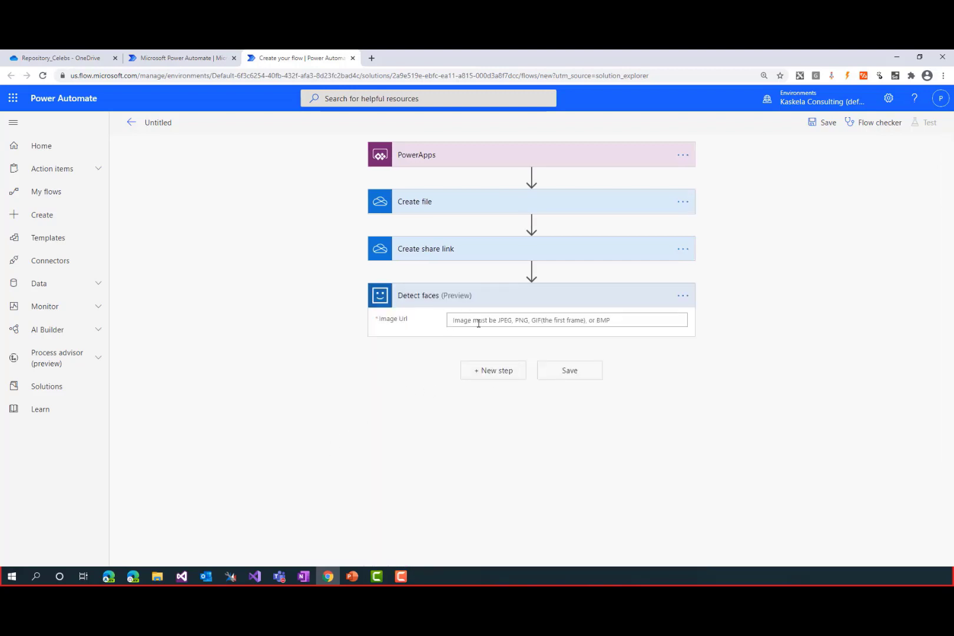
click(478, 324)
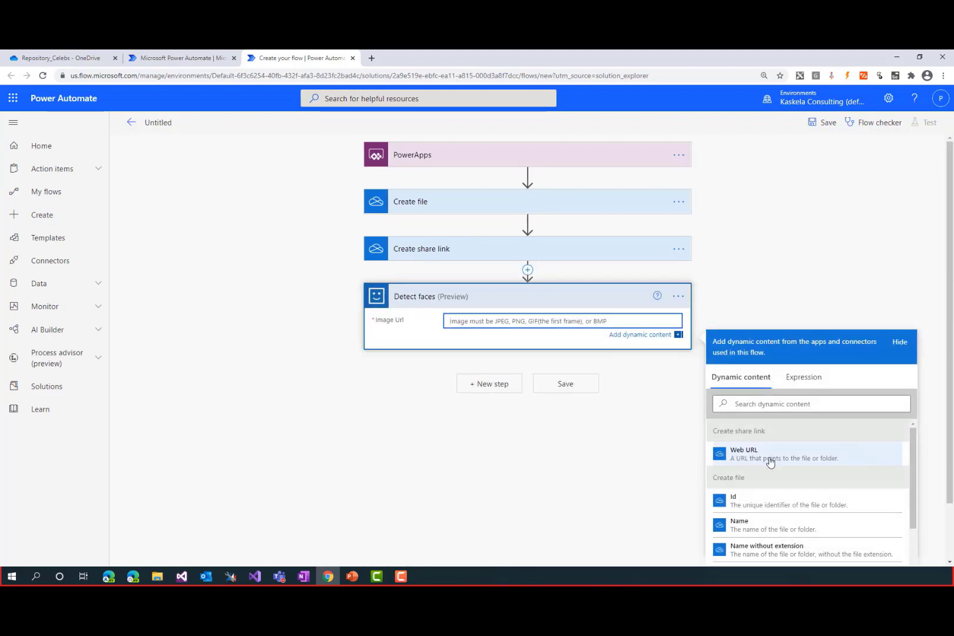
click(770, 462)
click(754, 255)
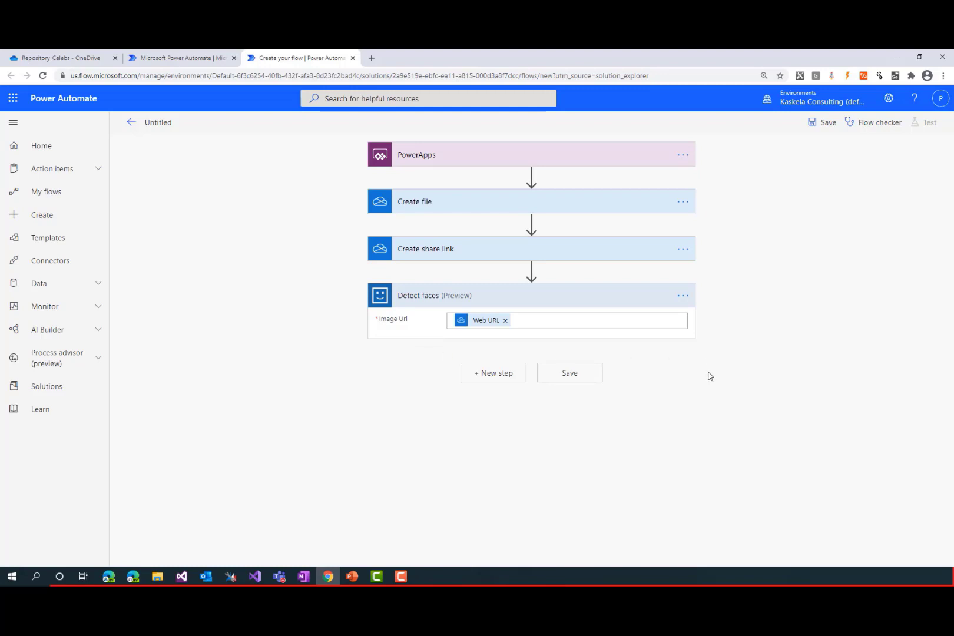
click(537, 297)
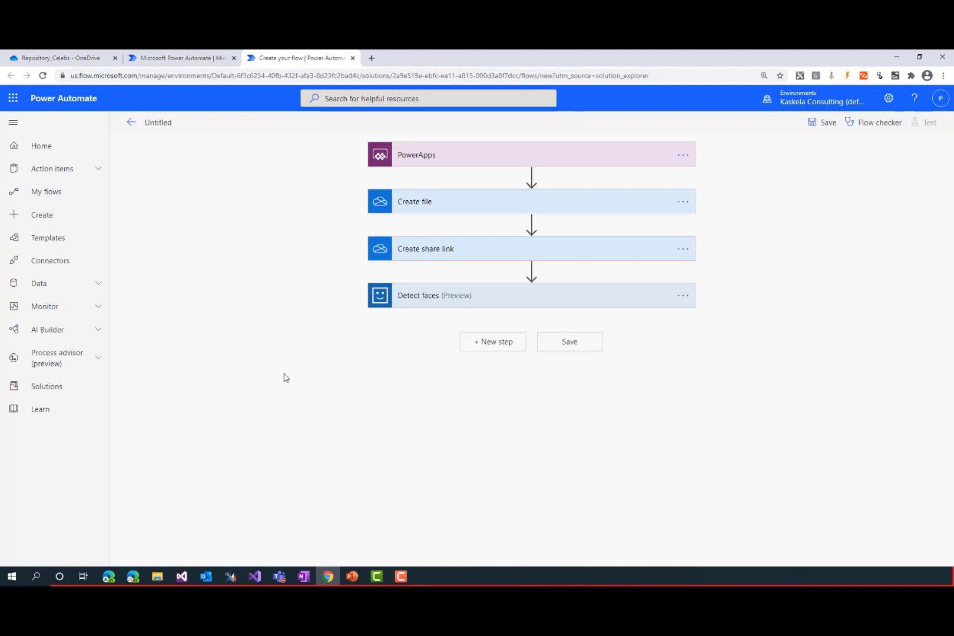
Search the actions for "vari" and add an Initialize variable action below Detect faces
click(481, 343)
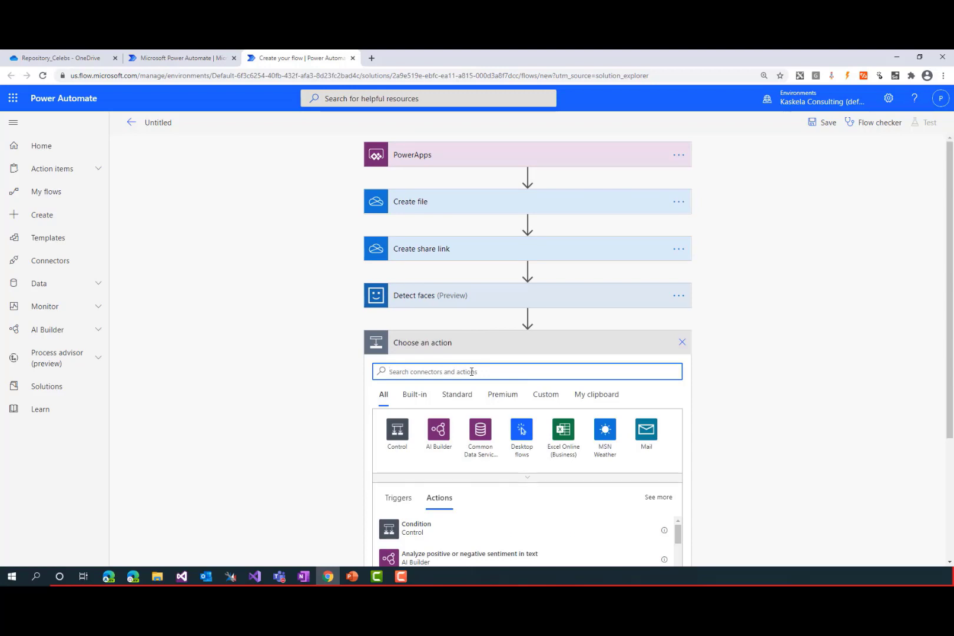
text(vari)
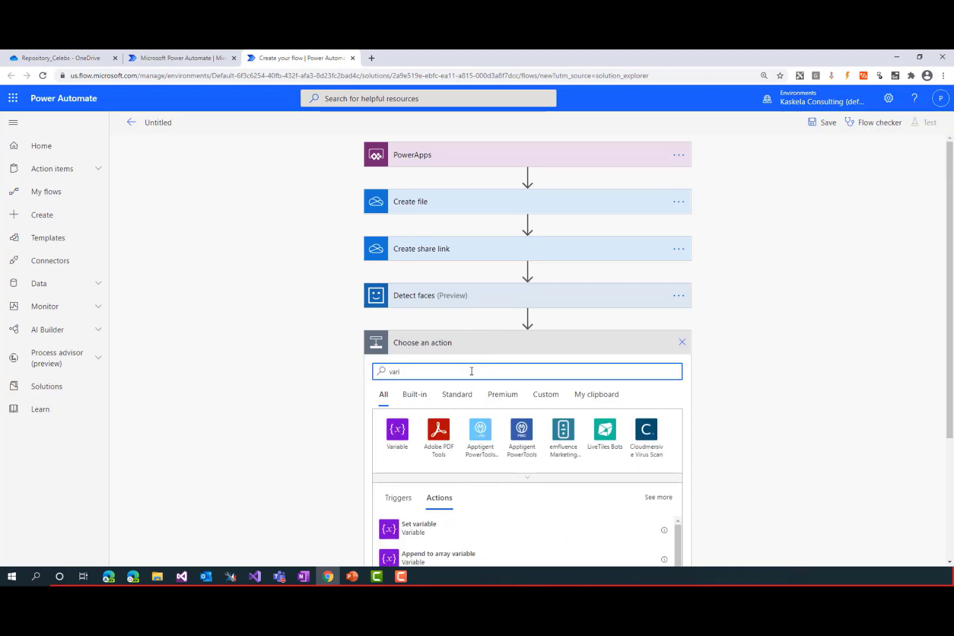
click(397, 429)
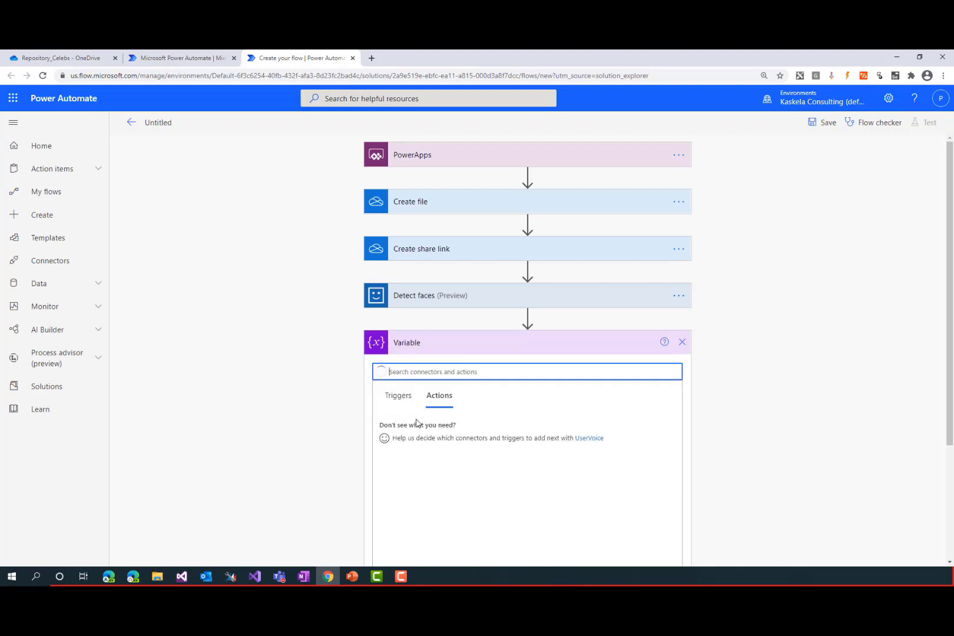
scroll(449, 431, down, 2)
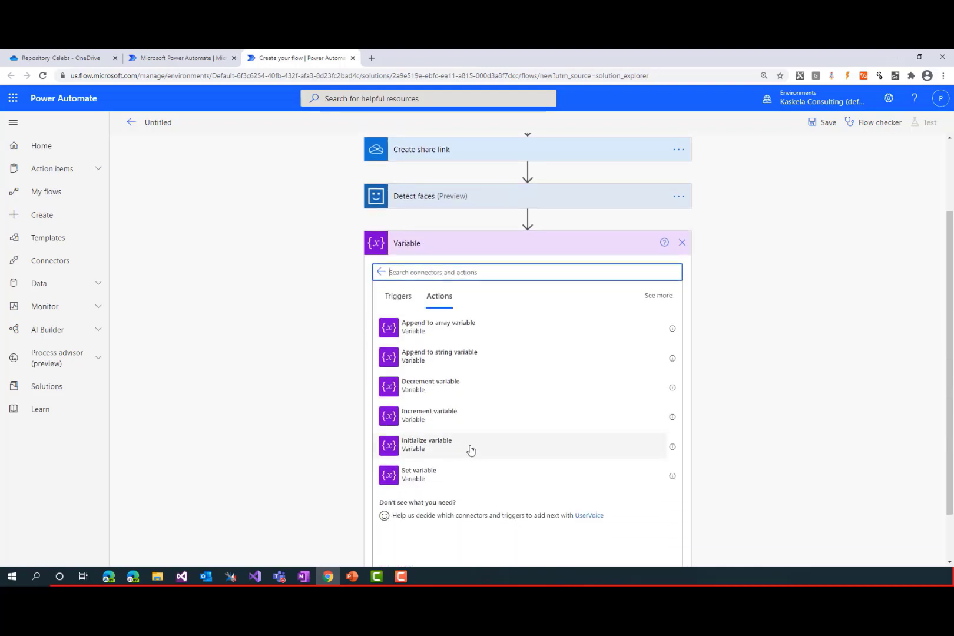
click(450, 452)
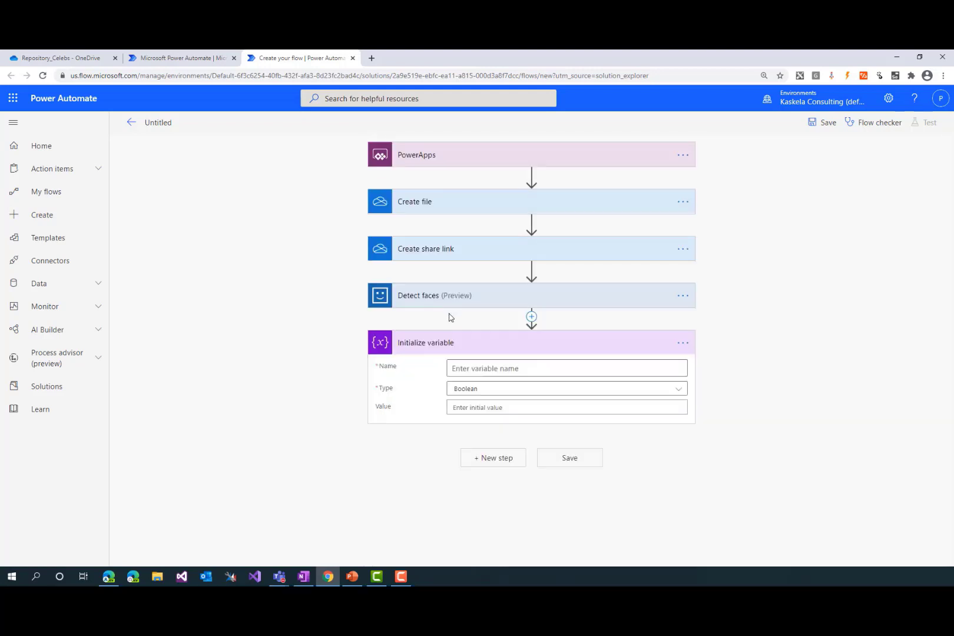
Name the variable FaceId and set its type to String
click(492, 368)
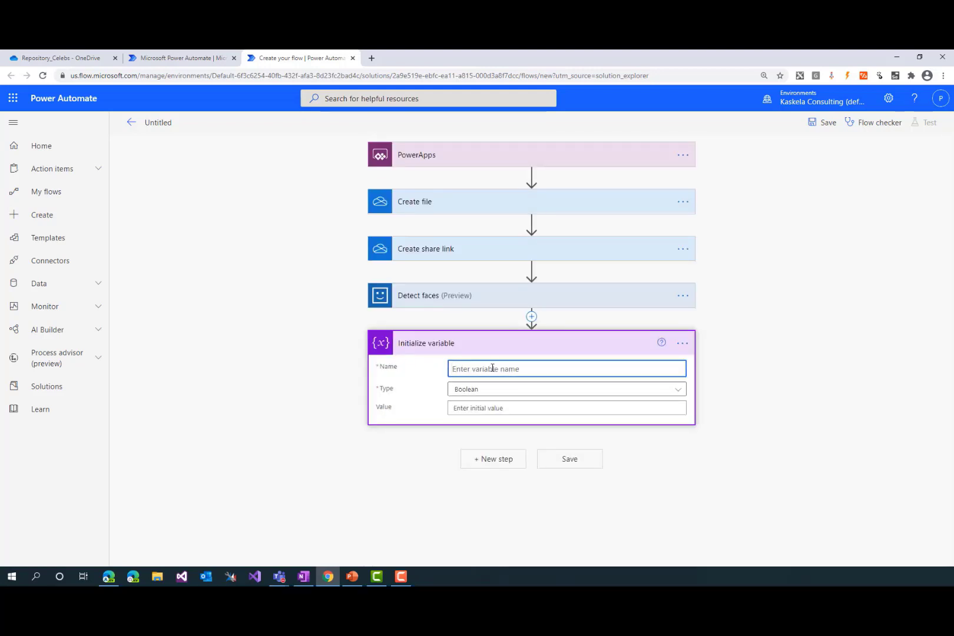
text(FaceId)
click(489, 390)
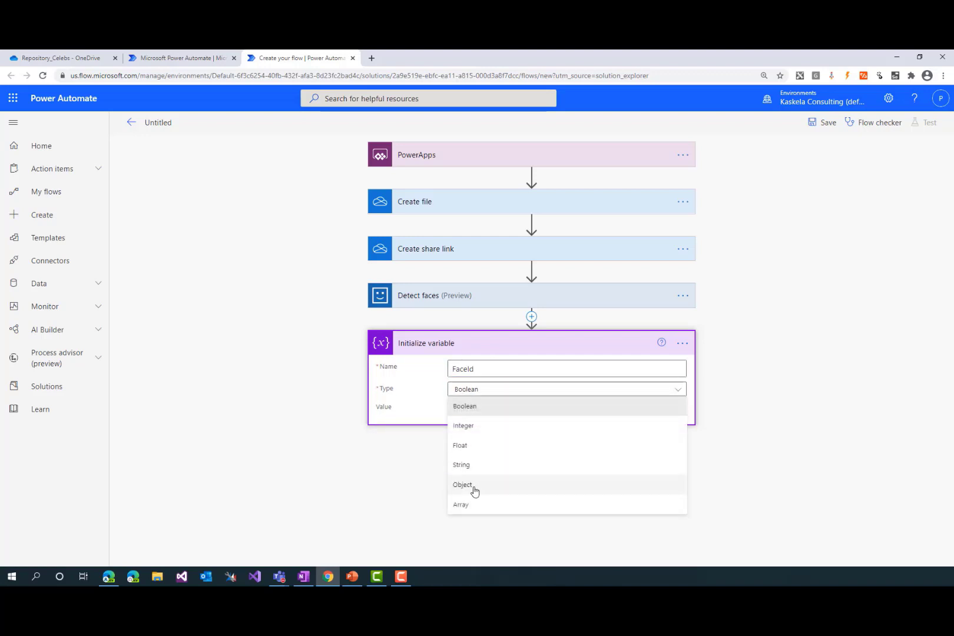
click(474, 466)
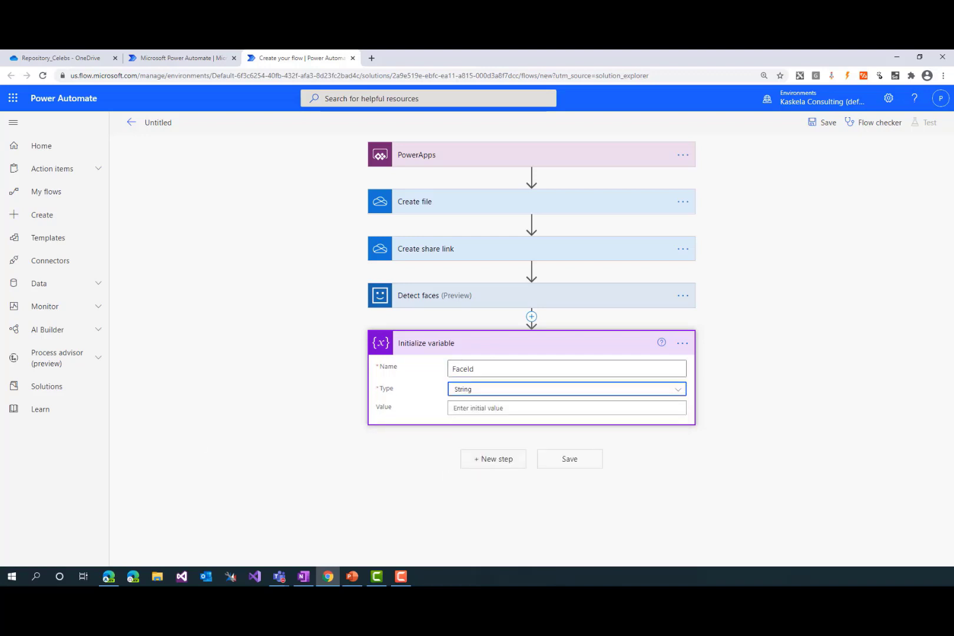
Set the FaceId variable's value to the expression first(outputs('Detect_faces')?['body'])['faceId'], copied from OneNote, and collapse the action
key(alt+Tab)
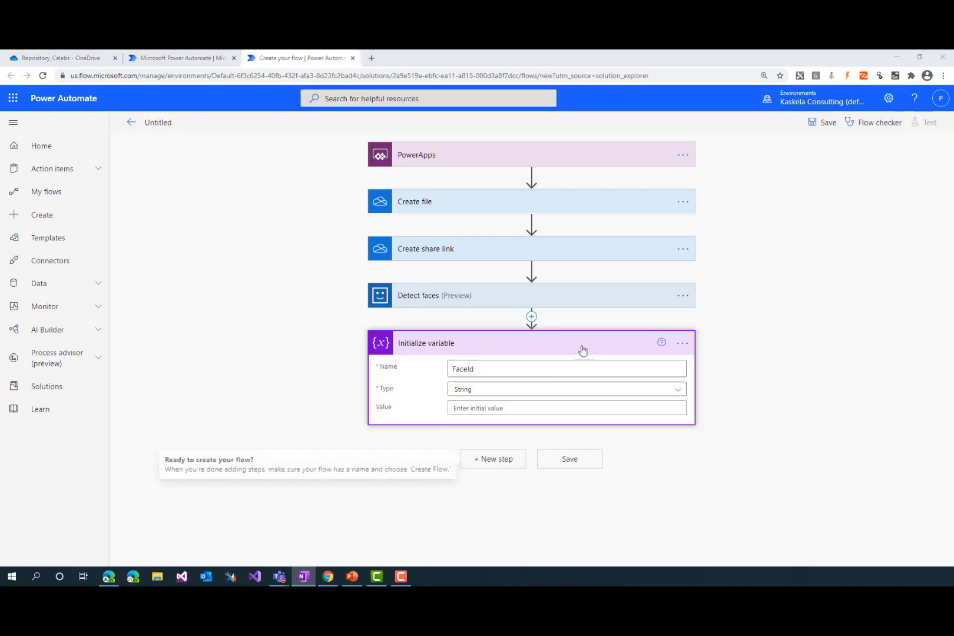
click(518, 409)
click(810, 465)
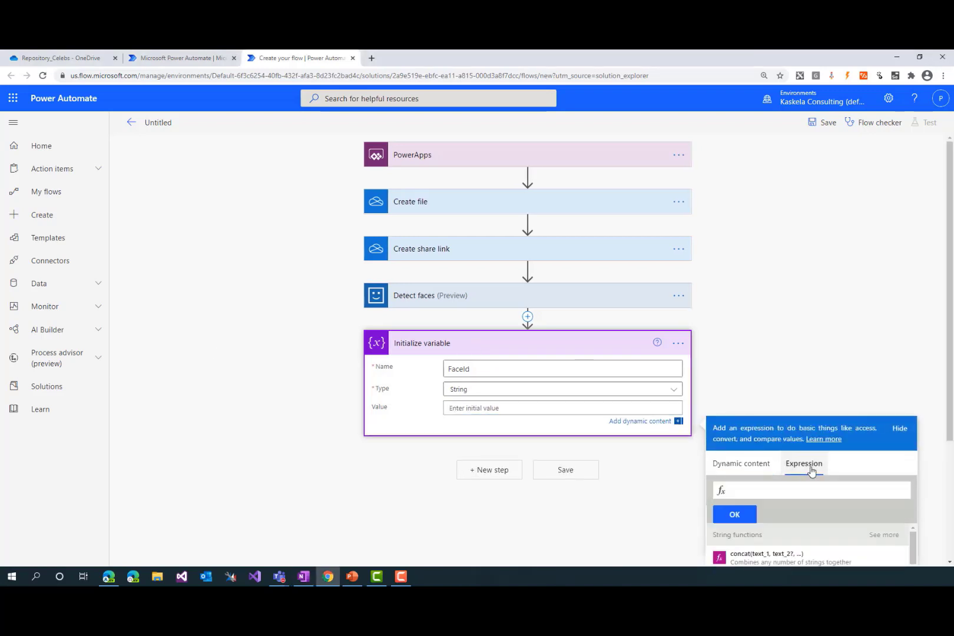
scroll(808, 467, down, 3)
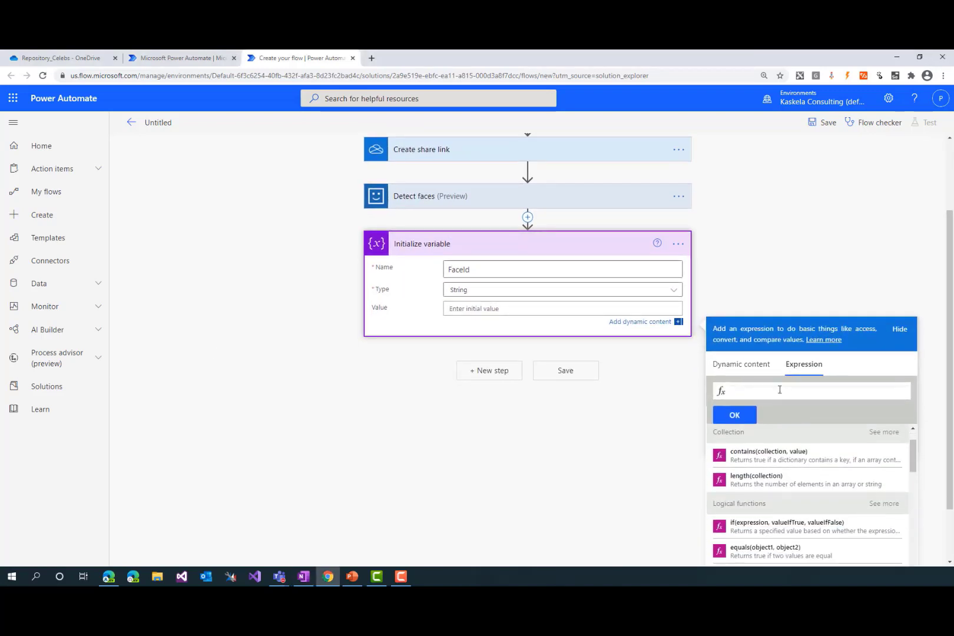
click(780, 390)
key(ctrl+v)
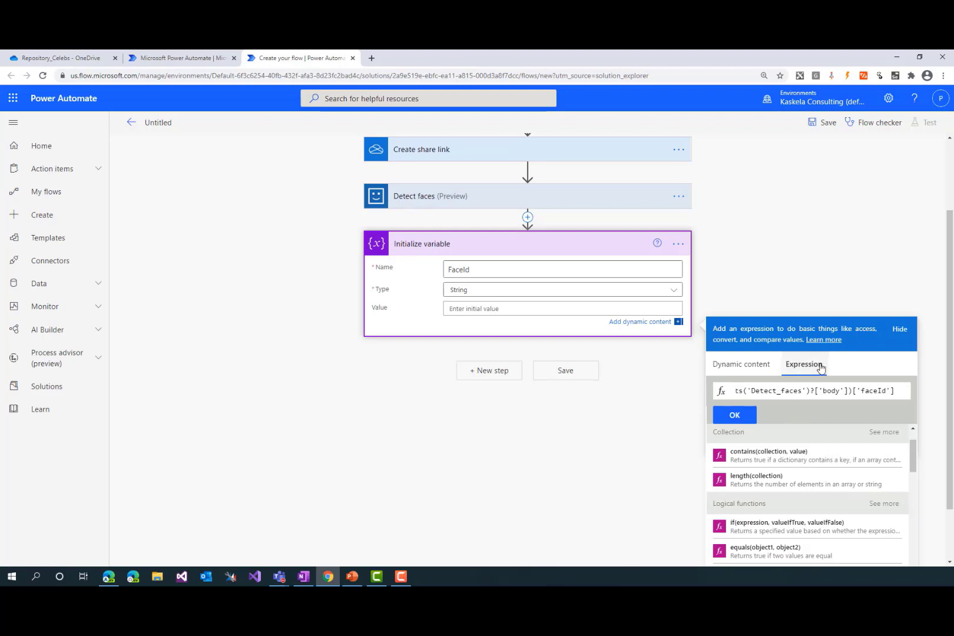
key(Home)
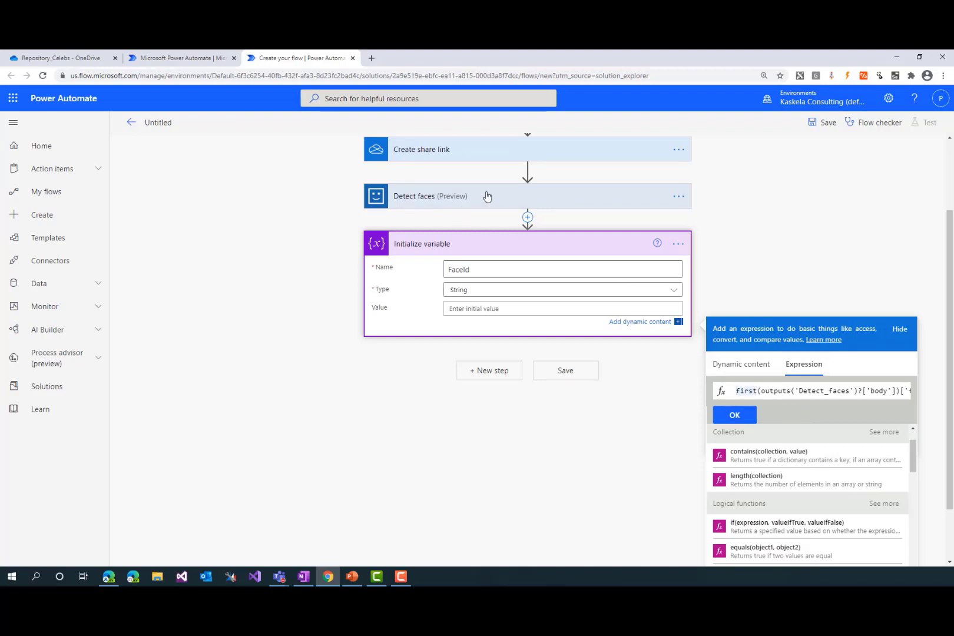
click(876, 390)
key(End)
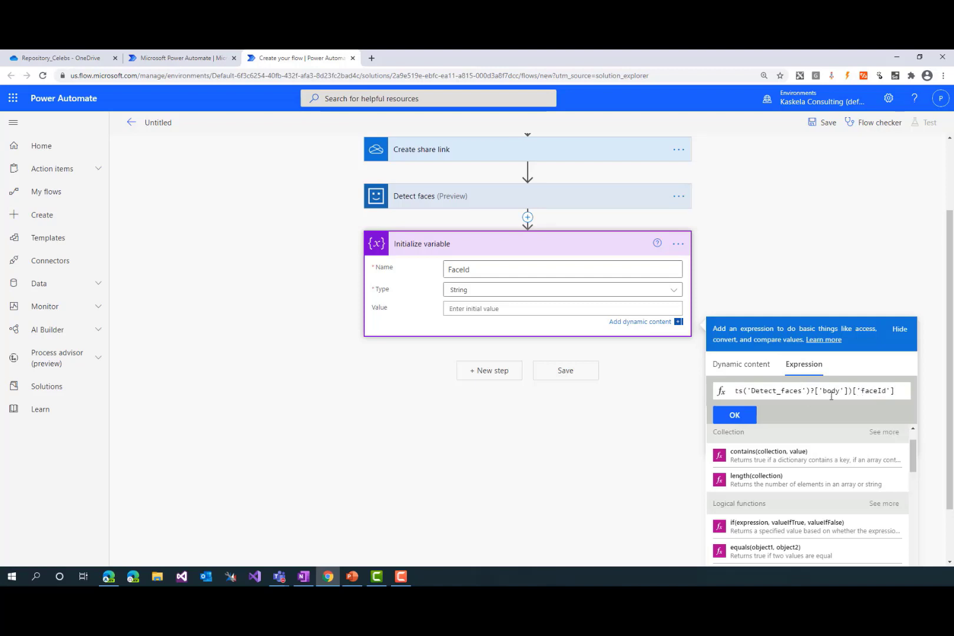
click(734, 415)
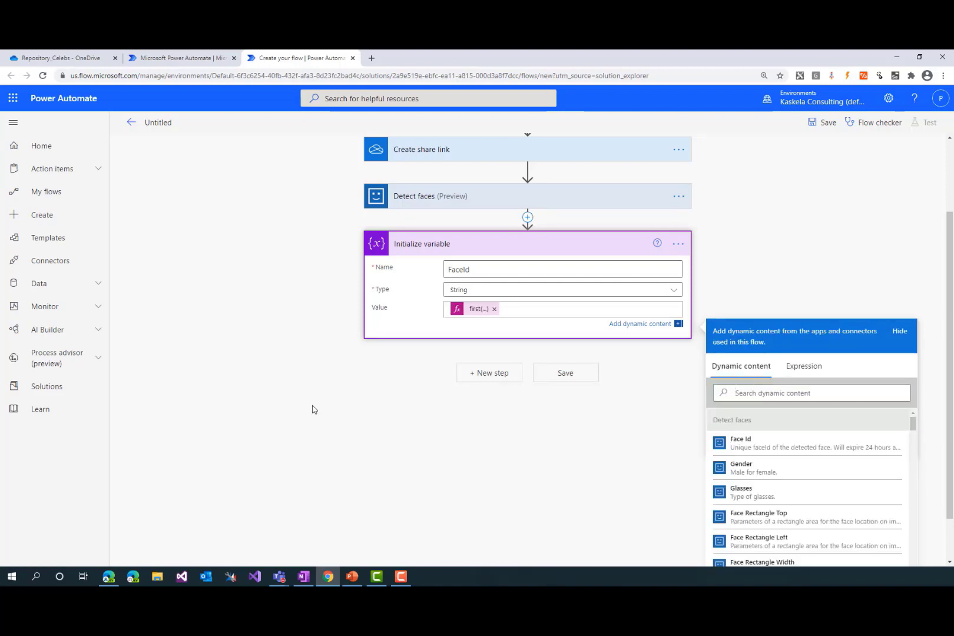
scroll(463, 291, up, 2)
click(439, 342)
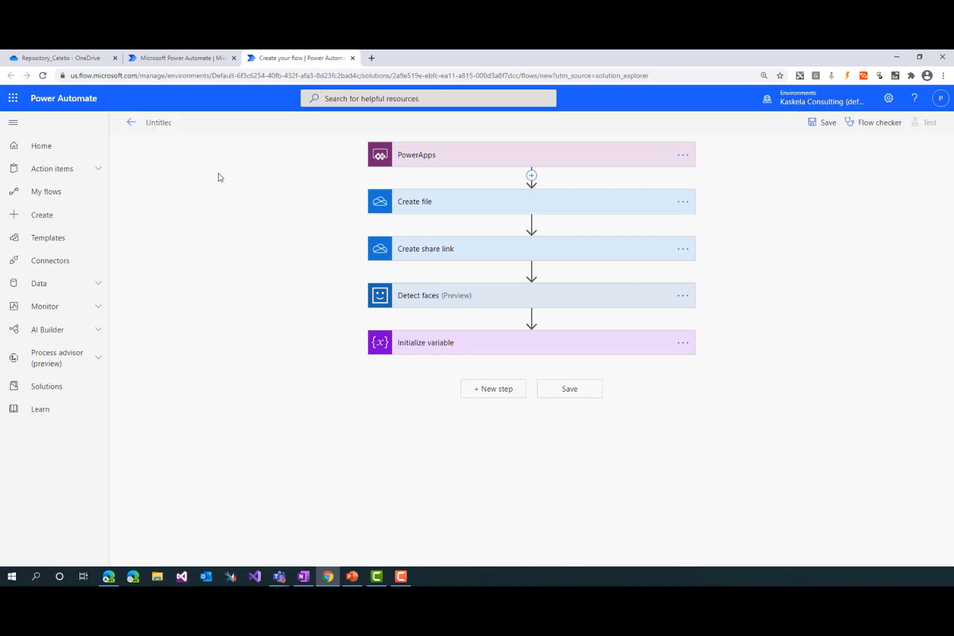
Name the flow Scottish Summit Face Detect and save it
text(Scottish Summit Face Detect)
click(829, 122)
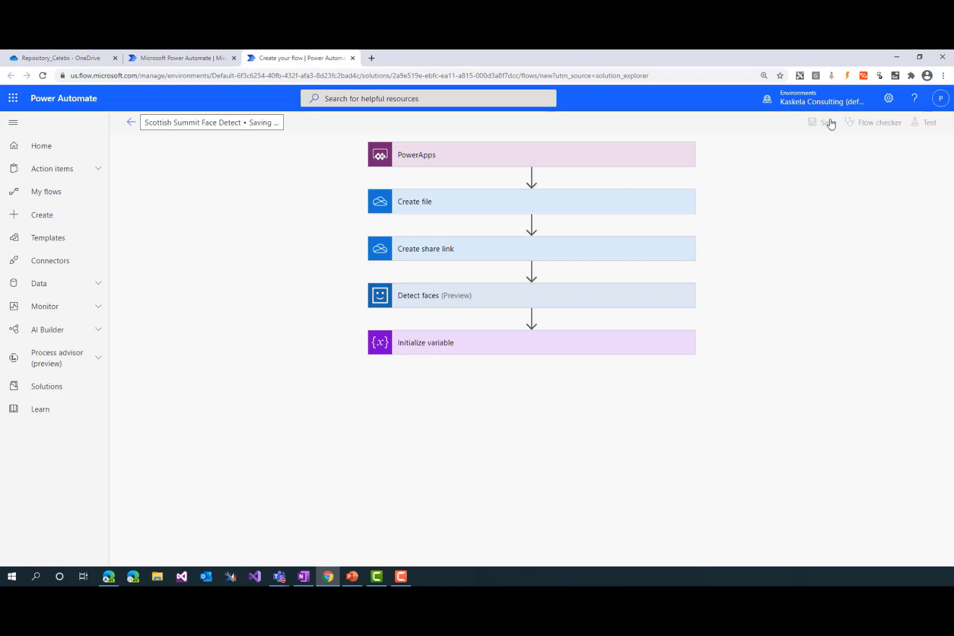
Look at the Repository_Celebs folder in OneDrive, and examine the Face identify request body and URL in the API reference in Edge
click(202, 54)
click(59, 58)
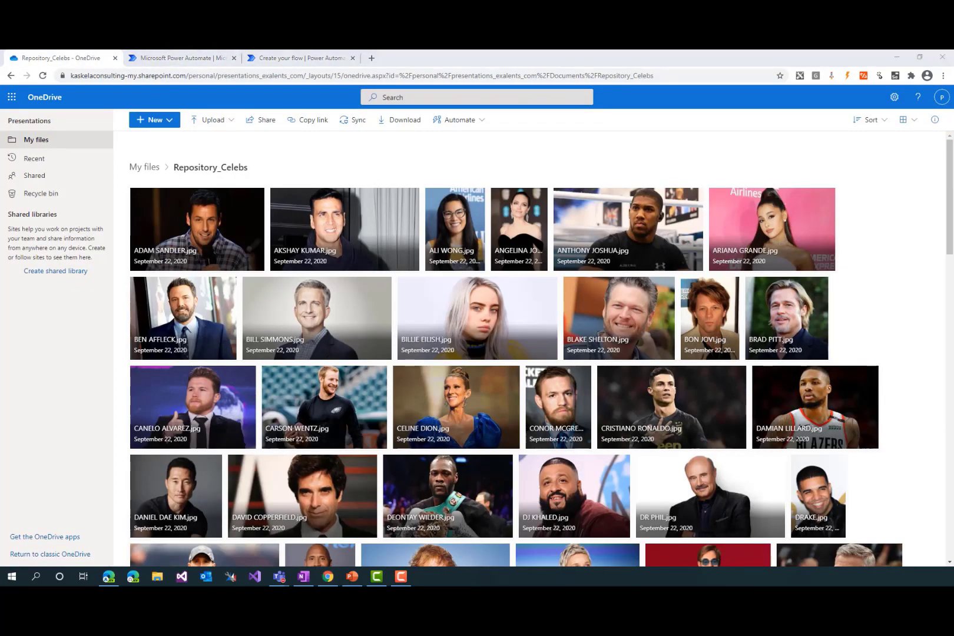
key(alt+Tab)
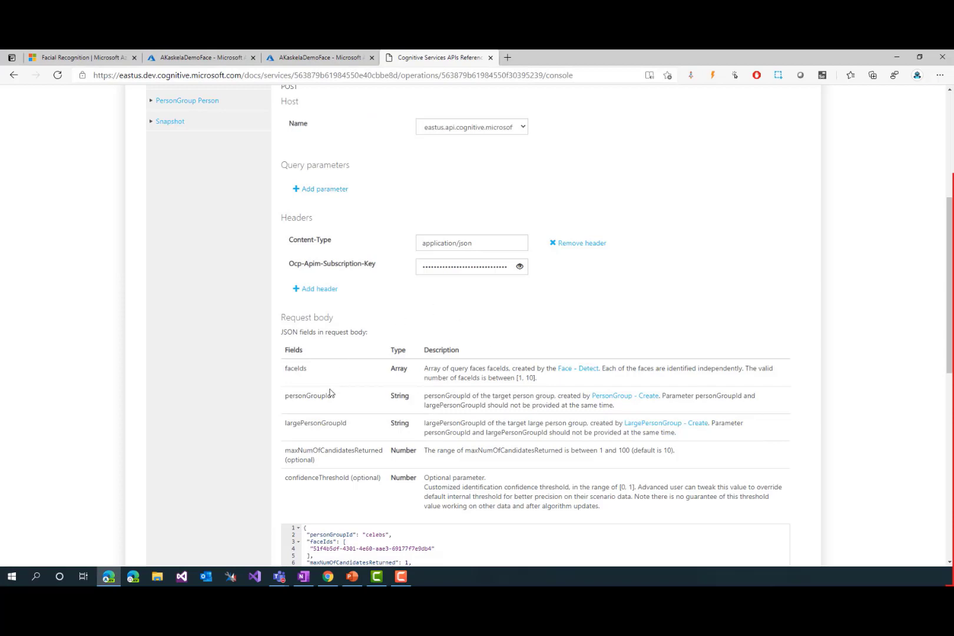
scroll(330, 393, down, 1)
scroll(379, 323, down, 1)
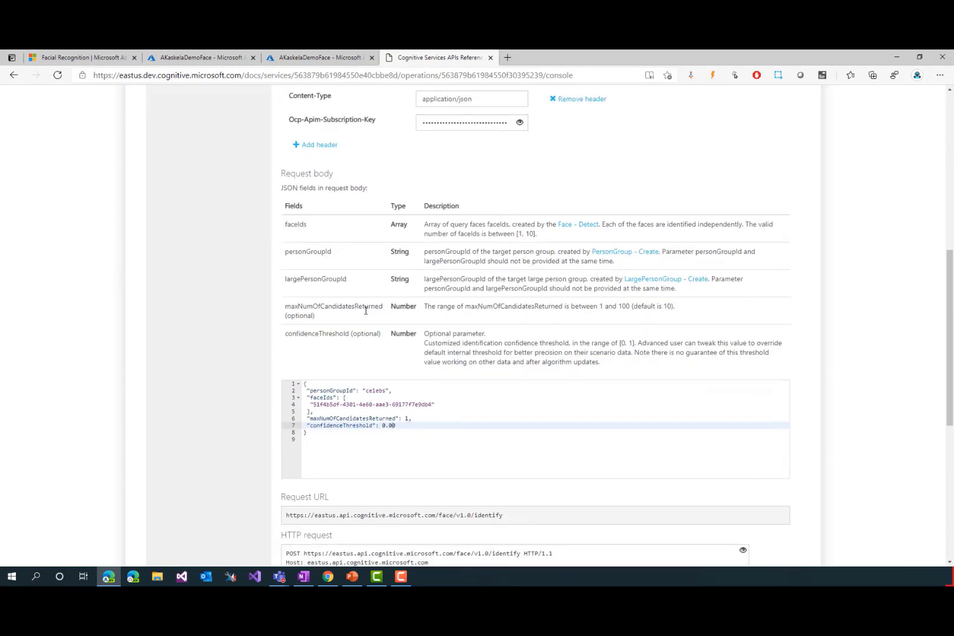
click(388, 449)
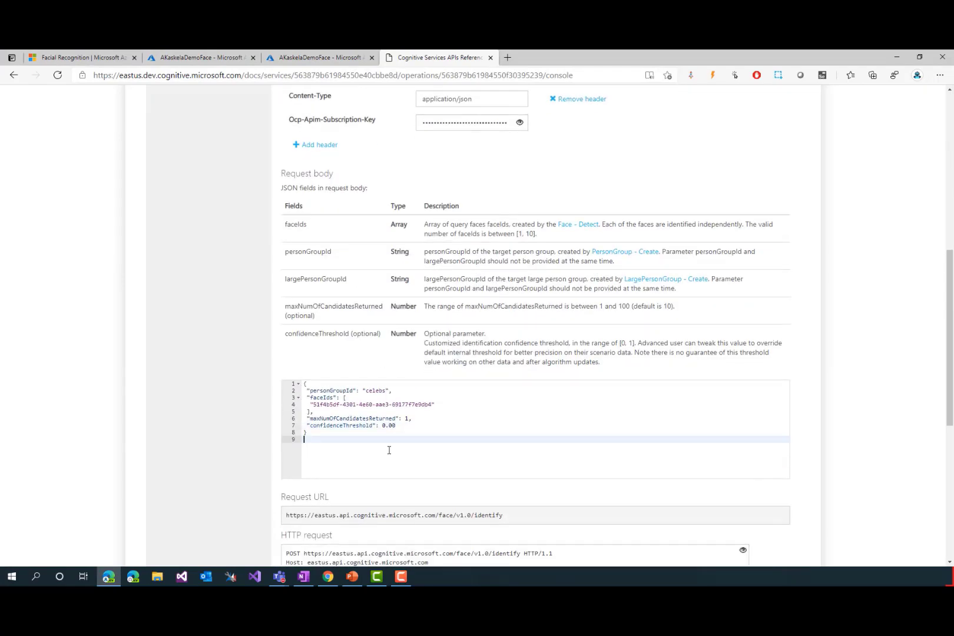
scroll(388, 450, down, 1)
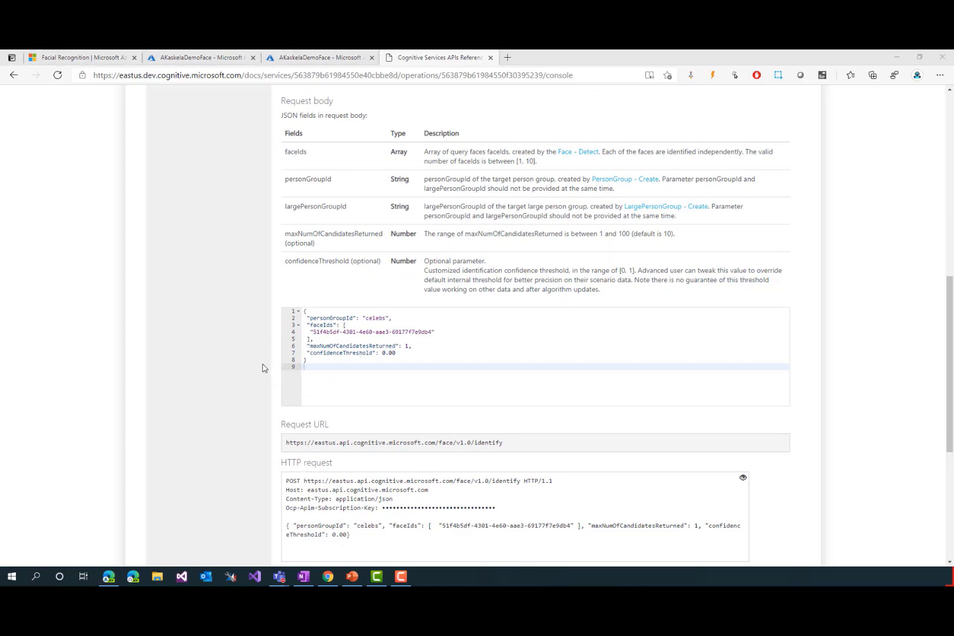
Return to the flow in Chrome and open the environment's Custom connectors page, leaving the flow editor
key(alt+Tab)
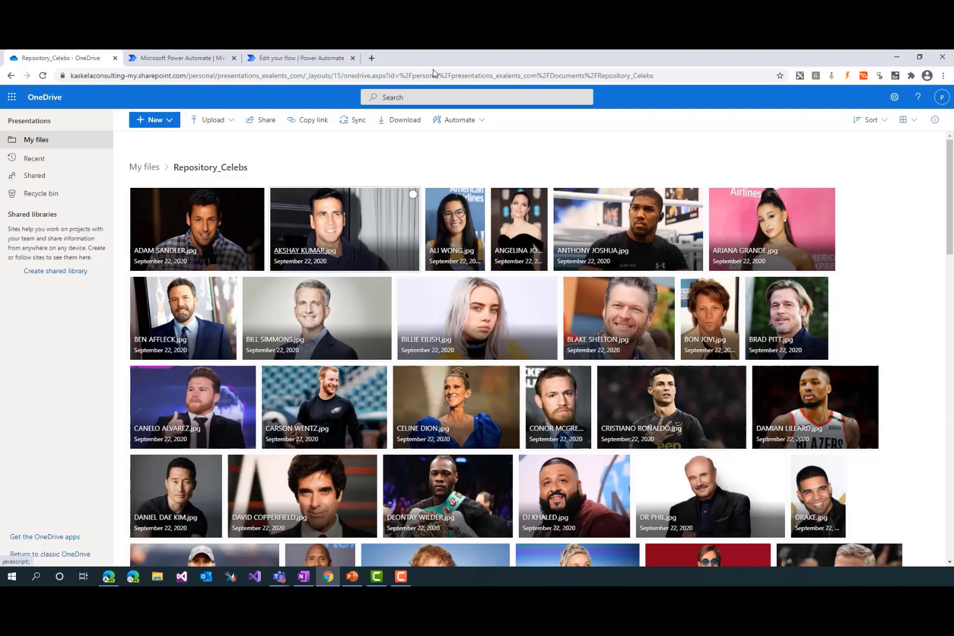
click(299, 58)
click(98, 282)
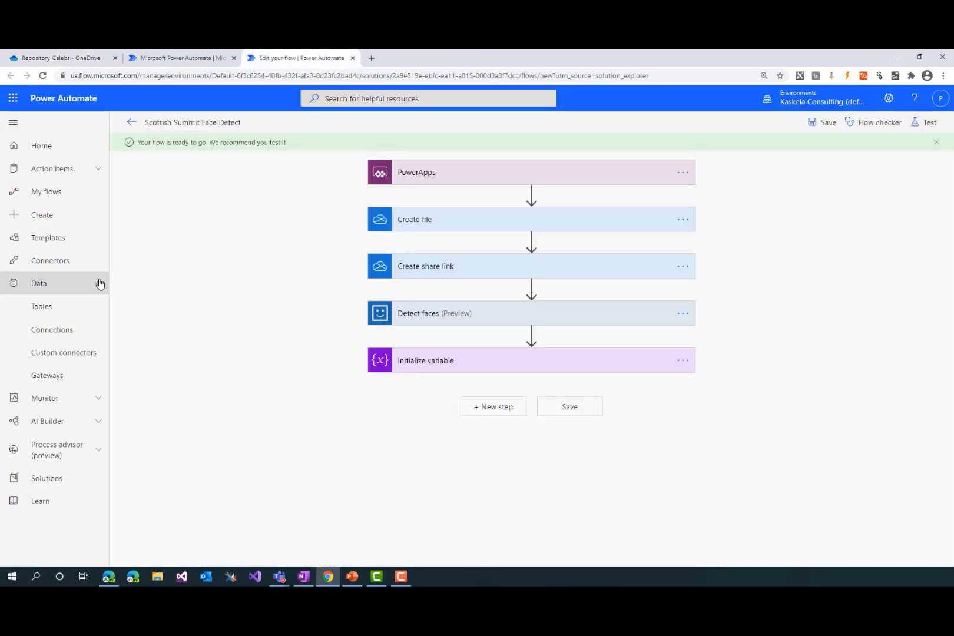
click(88, 355)
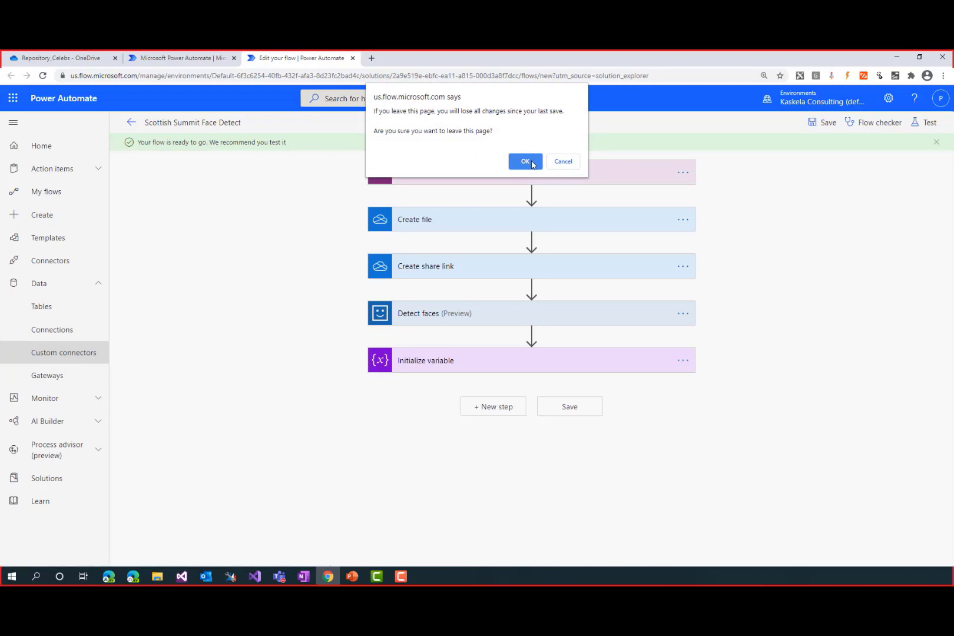
click(522, 162)
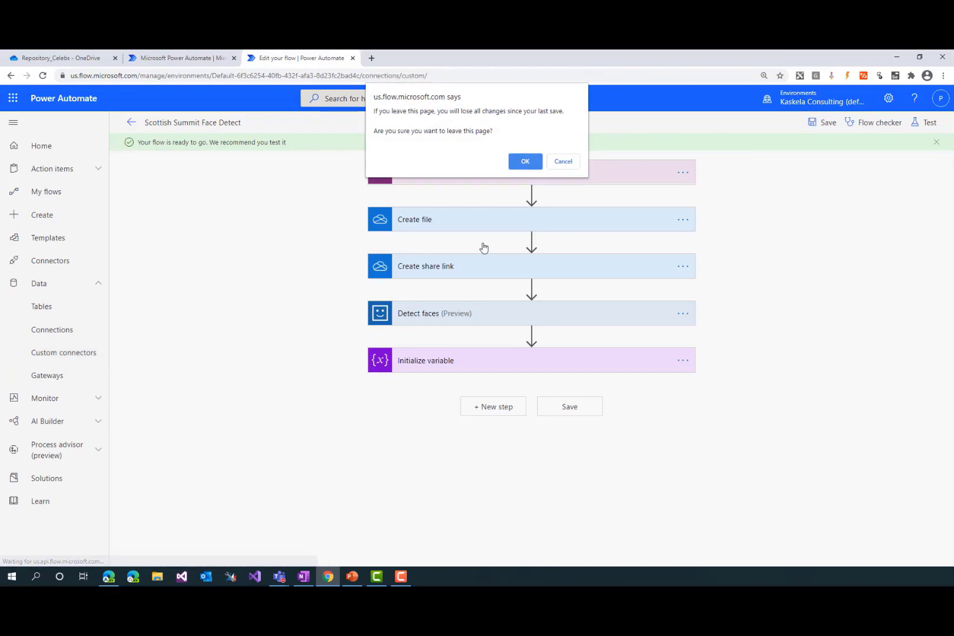
click(521, 162)
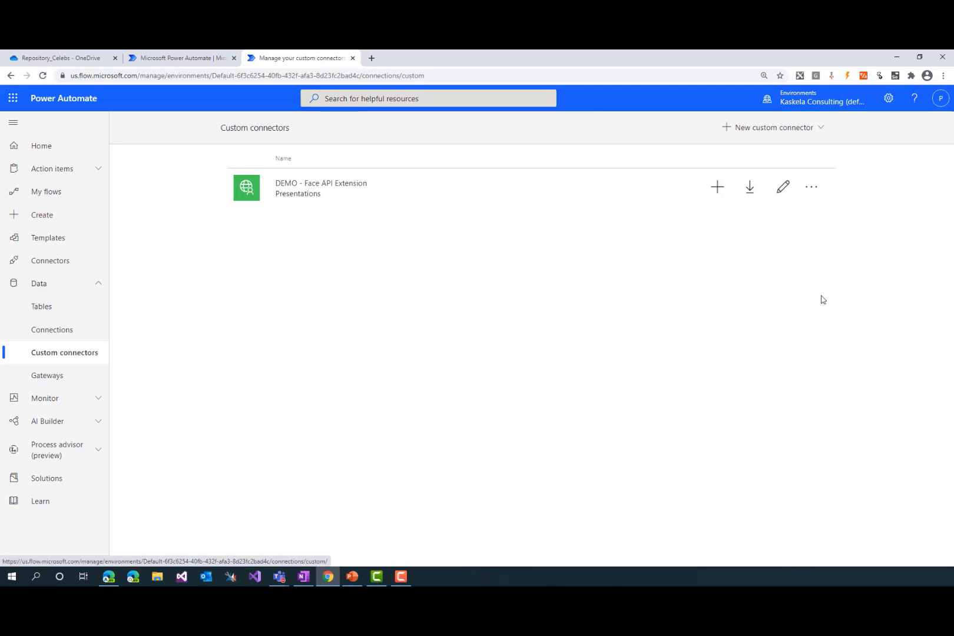
Create a custom connector from blank named Scottish Summit
click(796, 129)
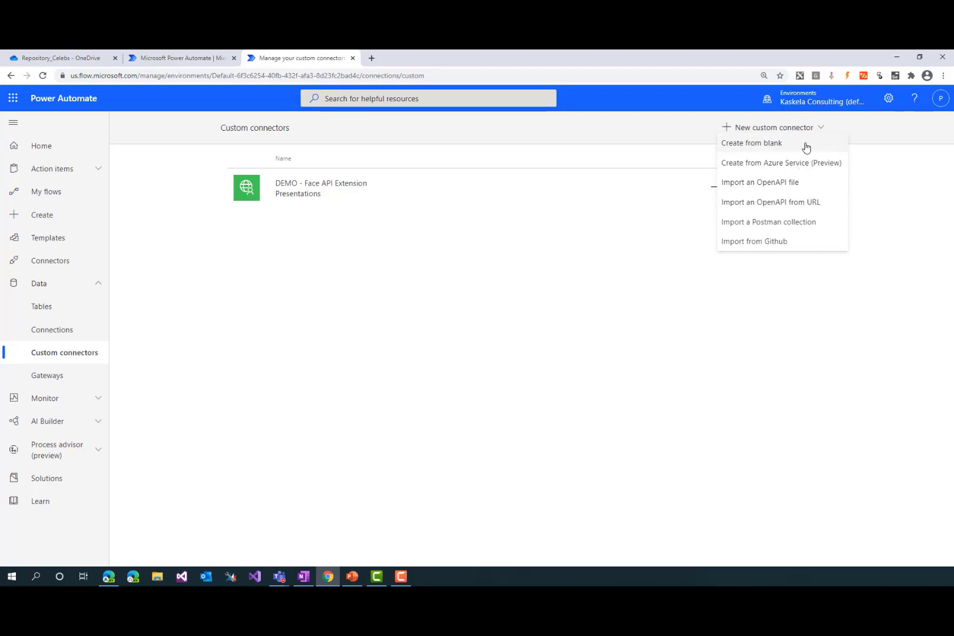
click(804, 146)
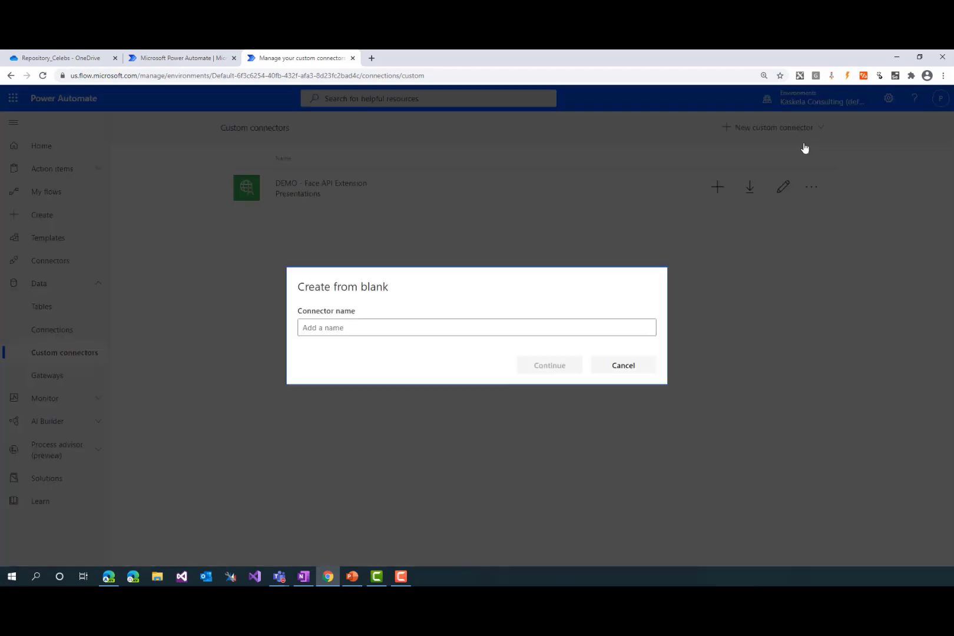
click(516, 323)
text(Scotti)
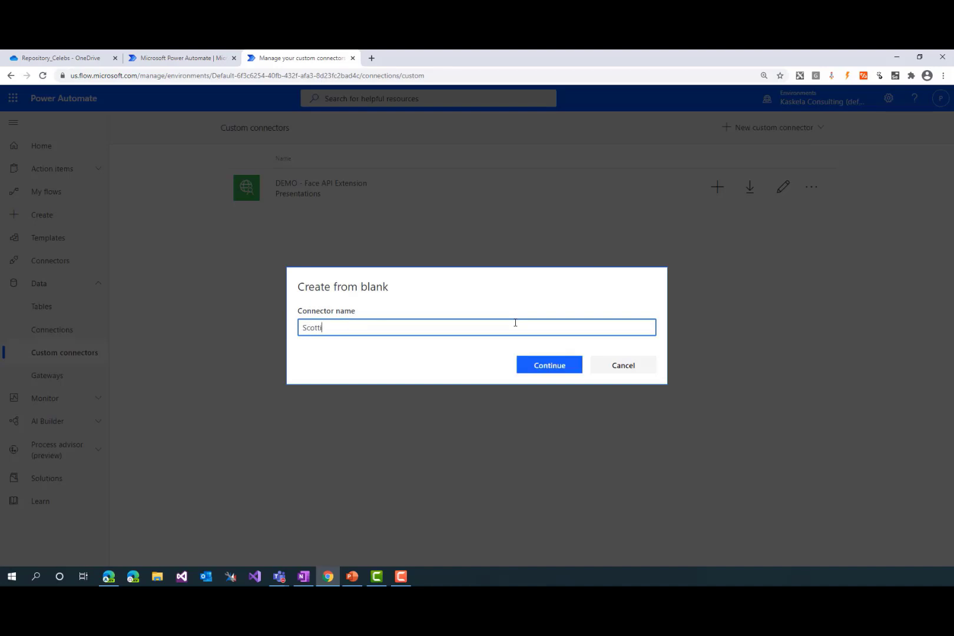
text(sh Summit)
click(546, 370)
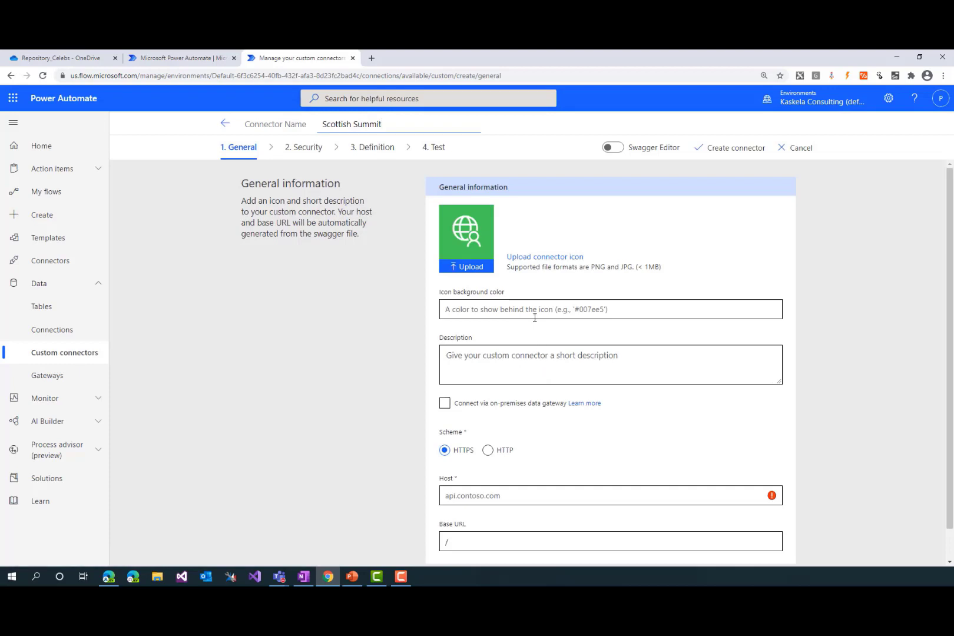
Set the connector's icon background color to #ff914d, copying the hex code from OneNote
click(535, 316)
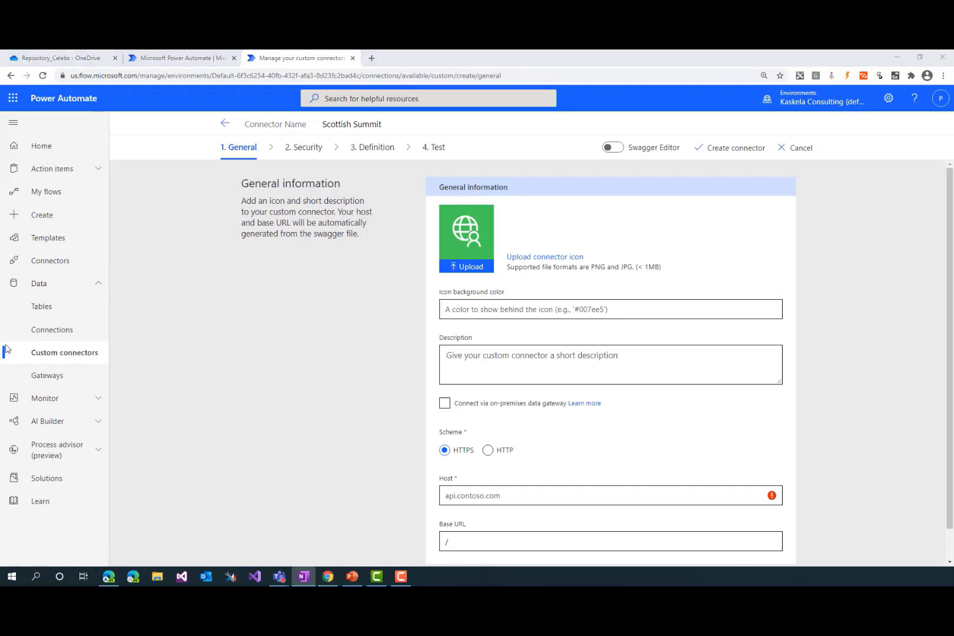
click(589, 315)
text(ff914d)
click(524, 360)
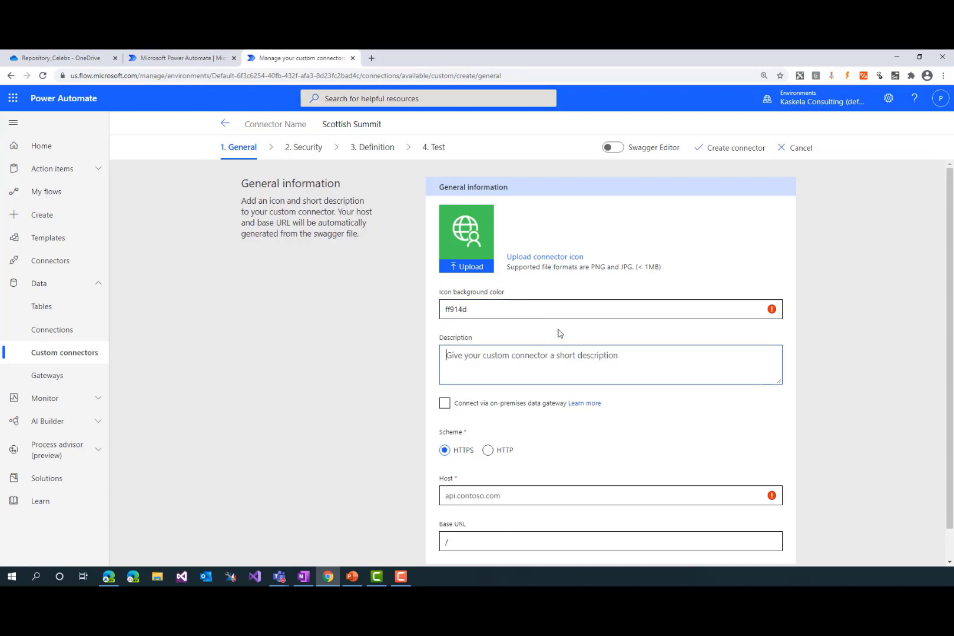
click(685, 309)
text(#)
key(Tab)
key(Tab)
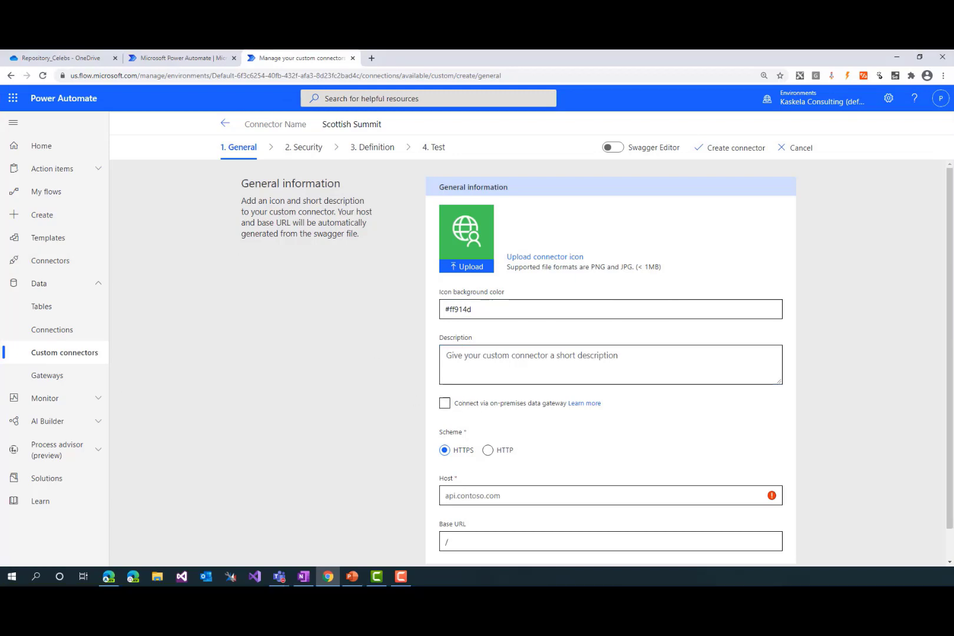
Set the connector's host to eastus.api.cognitive.microsoft.com, copied from OneNote, also pasting it after the slash in the base URL
key(alt+Tab)
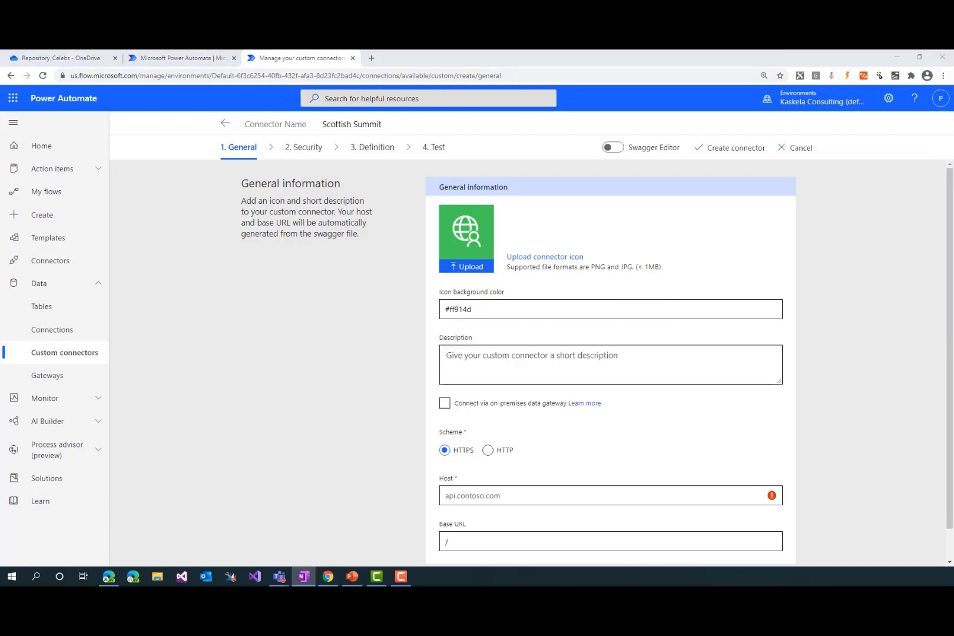
click(539, 539)
text(eastus.api.cognitive.microsoft.com)
scroll(537, 524, down, 1)
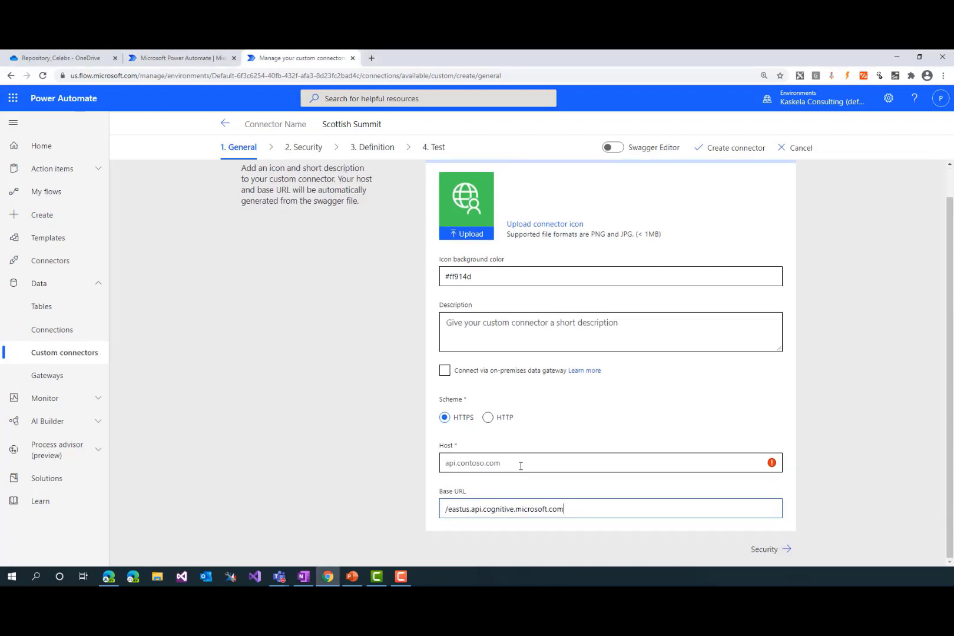
click(520, 465)
text(eastus.api.cognitive.microsoft.com)
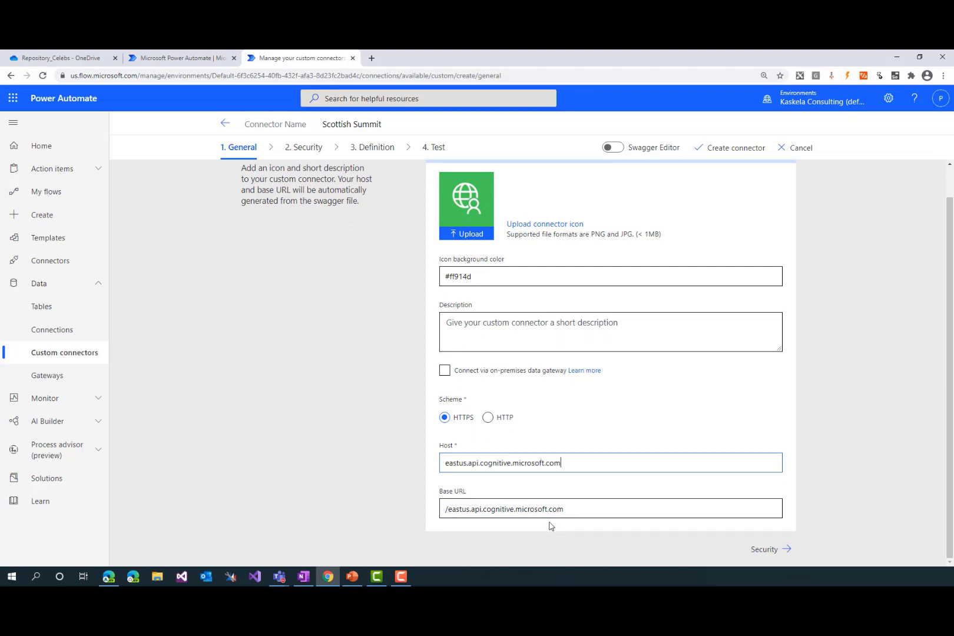
Reset the connector's base URL to / and check the host entry
drag(569, 509, 430, 502)
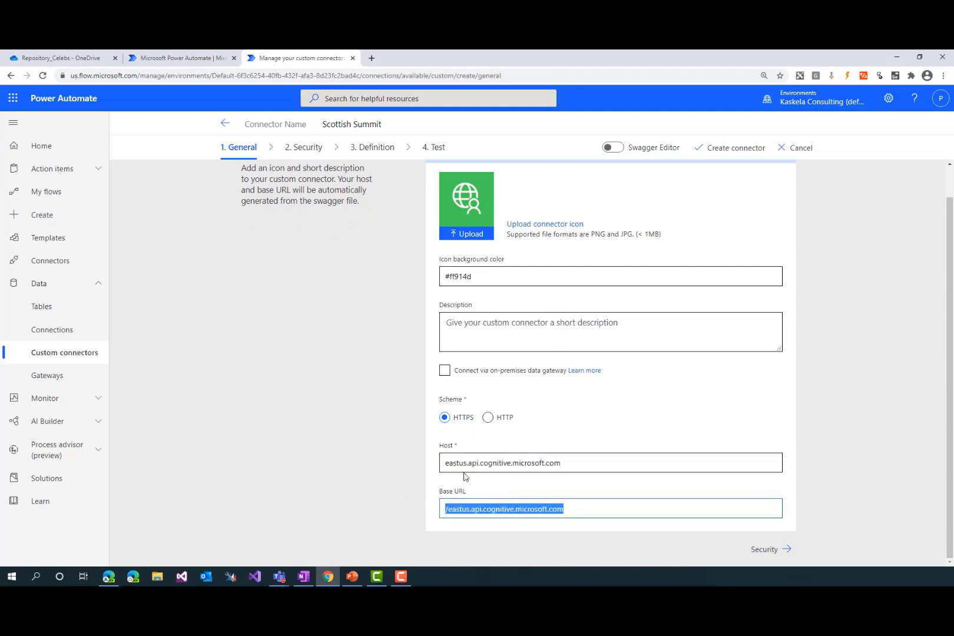
text(/)
click(355, 438)
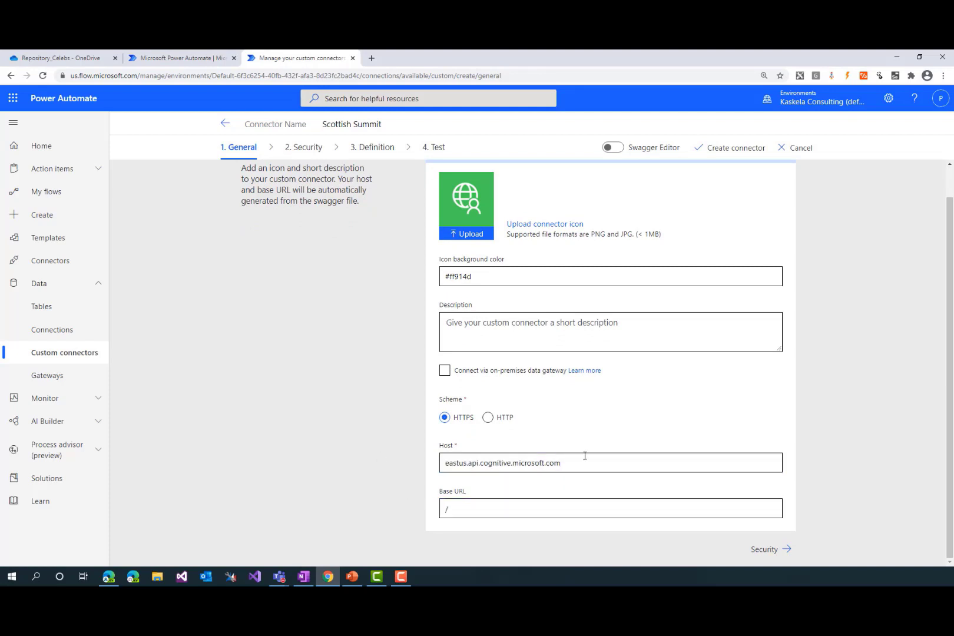
drag(585, 456, 448, 460)
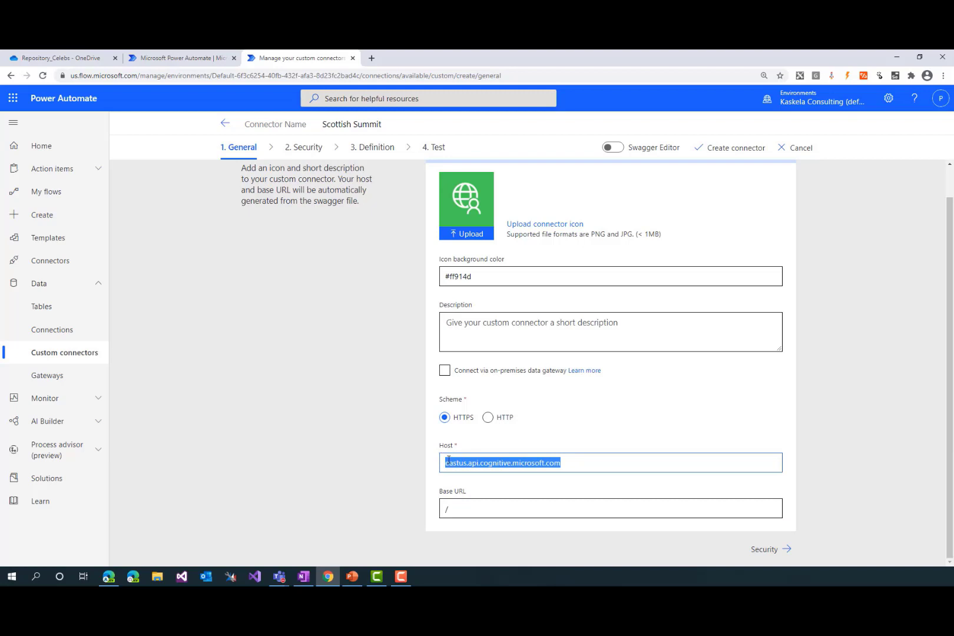
click(328, 442)
scroll(401, 404, up, 1)
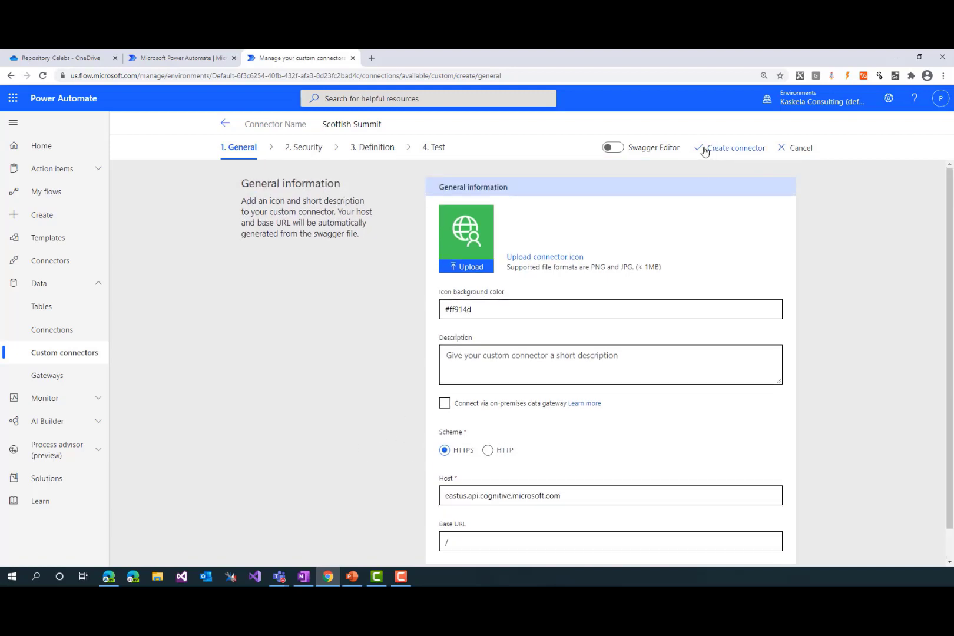
Set the connector's security authentication type to API Key
click(306, 154)
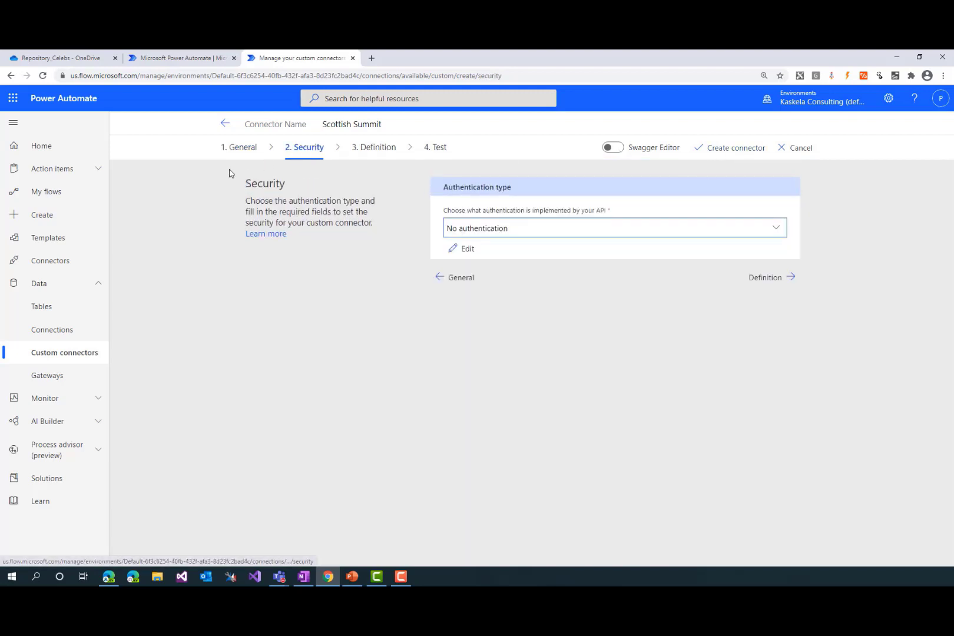
click(568, 233)
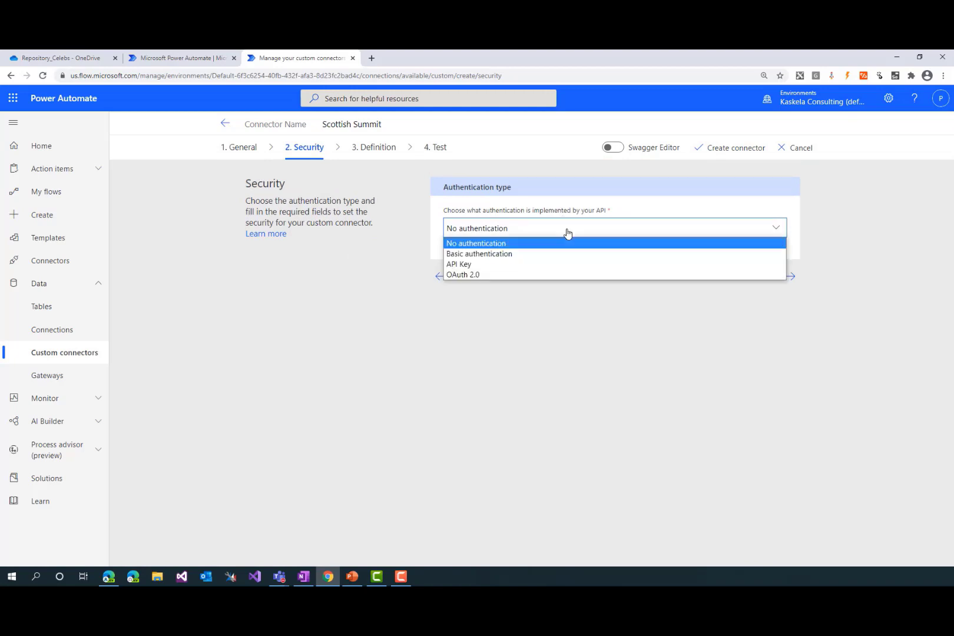
click(538, 265)
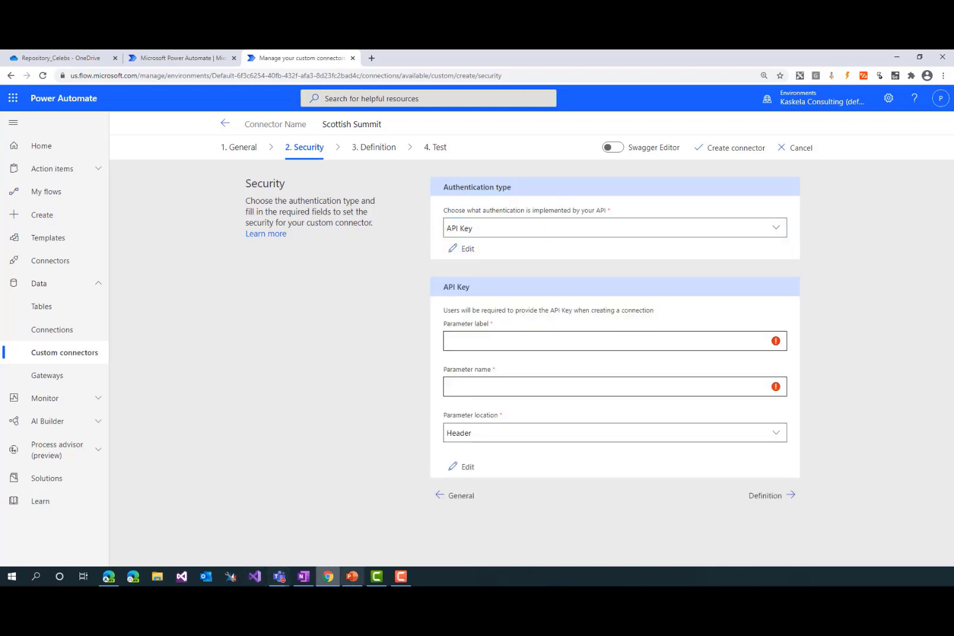
Look up the subscription key header name in the HTTP request of the Face identify reference in Edge, and return to Chrome
mouse_move(109, 576)
click(116, 542)
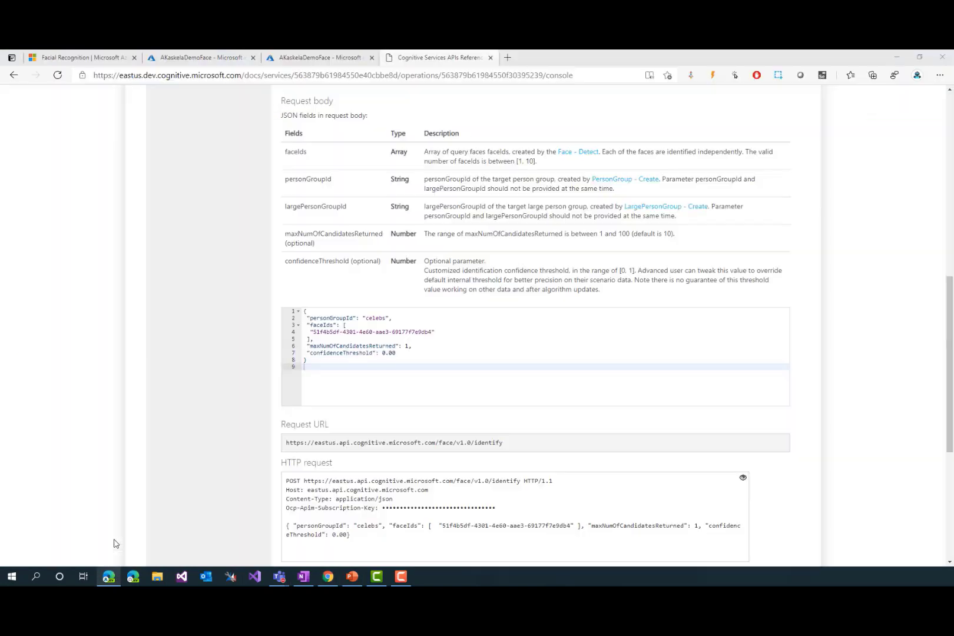
scroll(288, 439, down, 1)
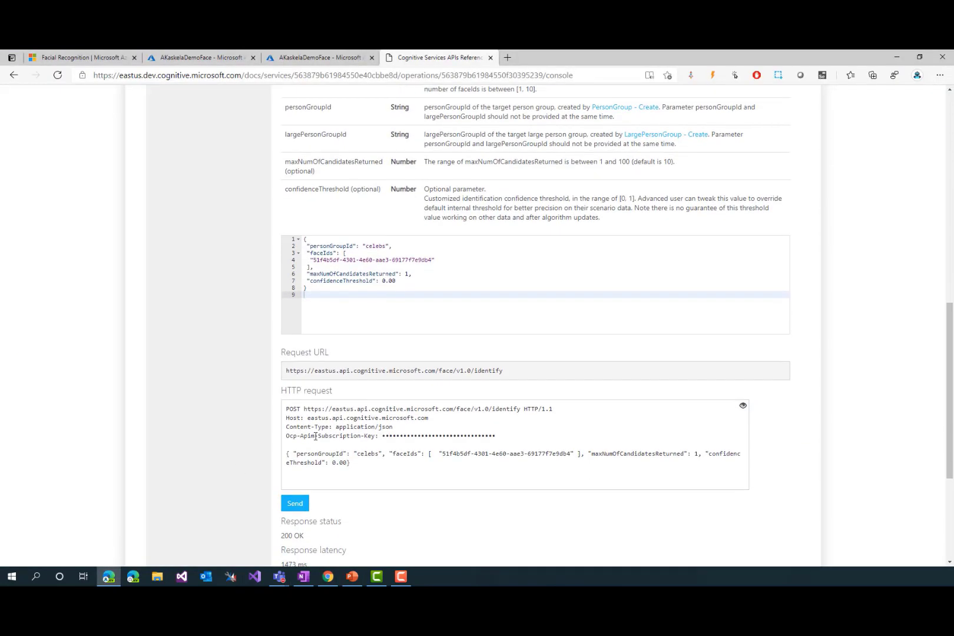
drag(286, 436, 375, 437)
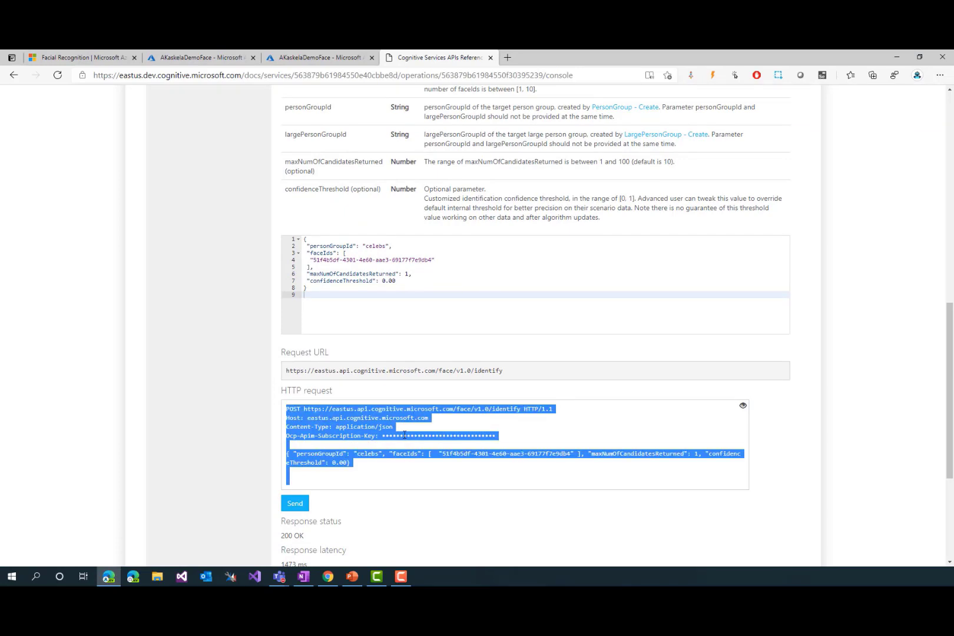
click(402, 434)
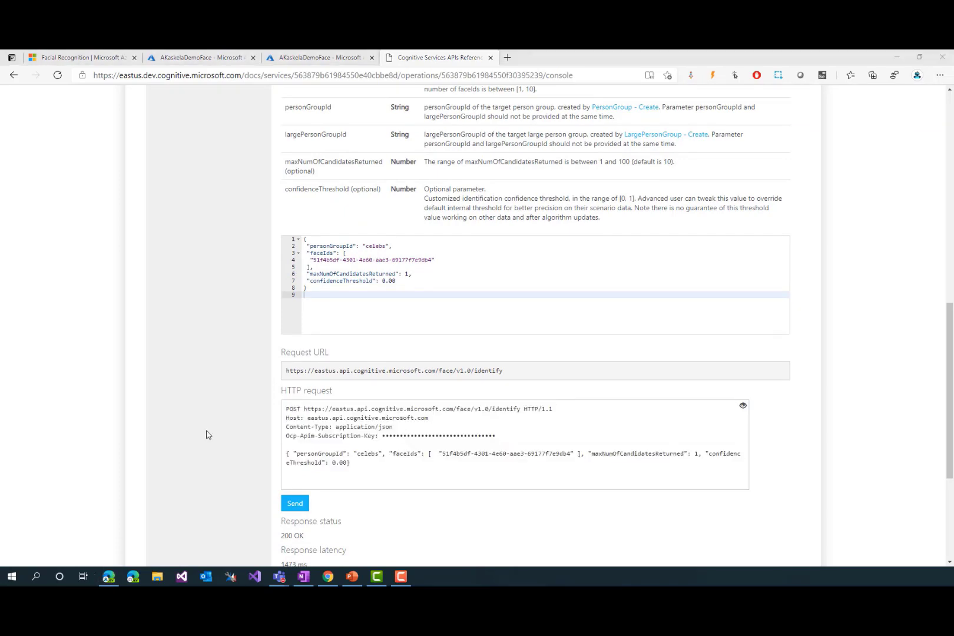
key(alt+Tab)
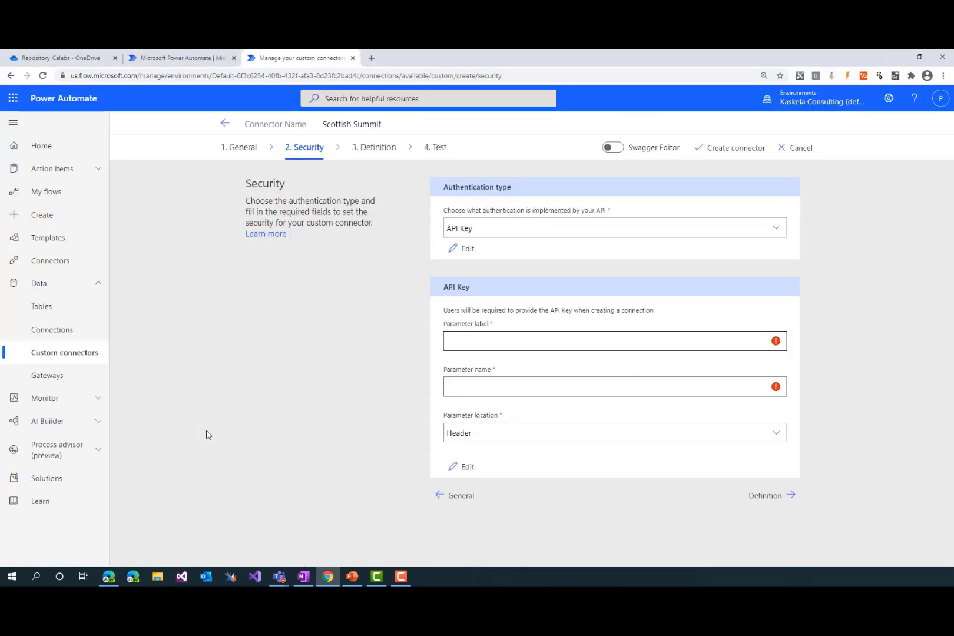
Set the API key parameter label to Subscription Key and its parameter name to Ocp-Apim-Subscription-Key, copied from OneNote
click(546, 337)
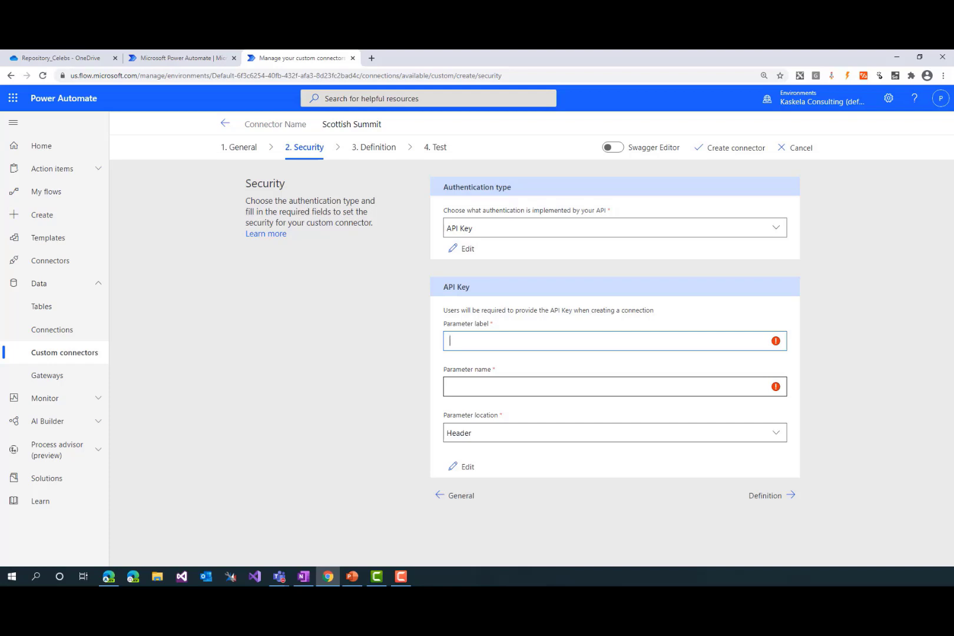
text(Subscription Key)
key(Tab)
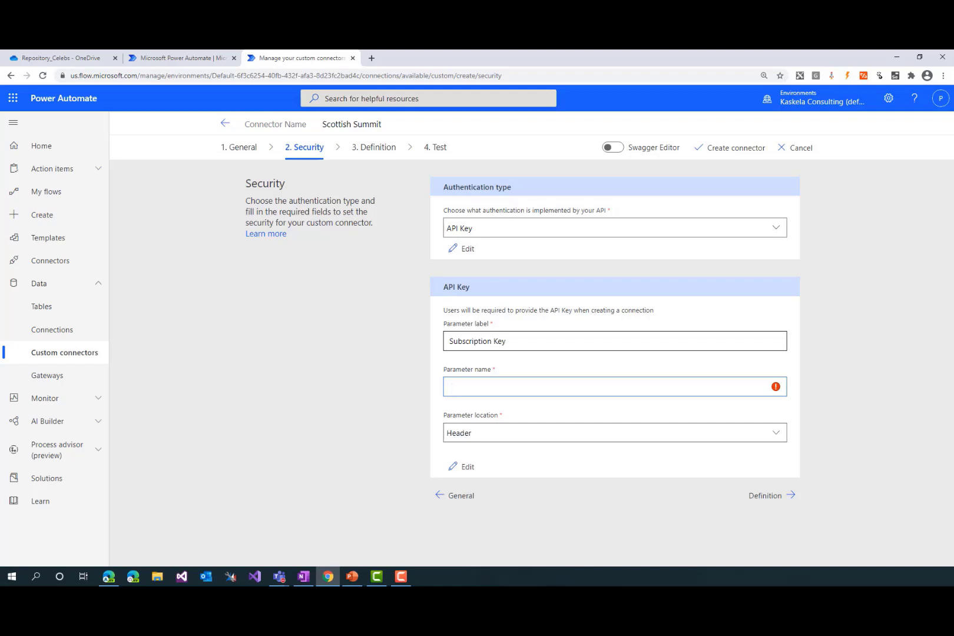
key(alt+Tab)
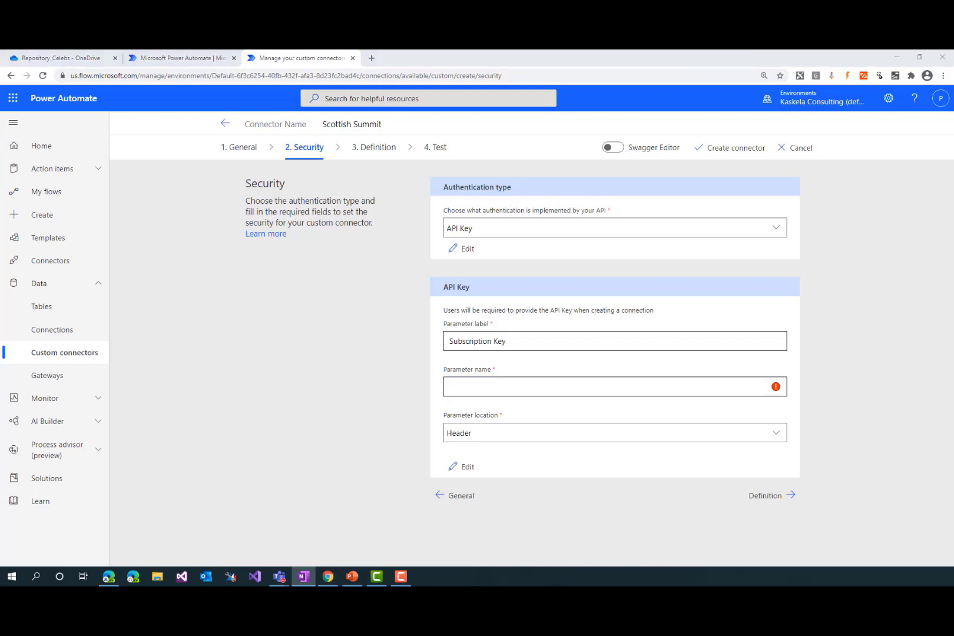
click(536, 385)
text(Ocp-Apim-Subscription-Key)
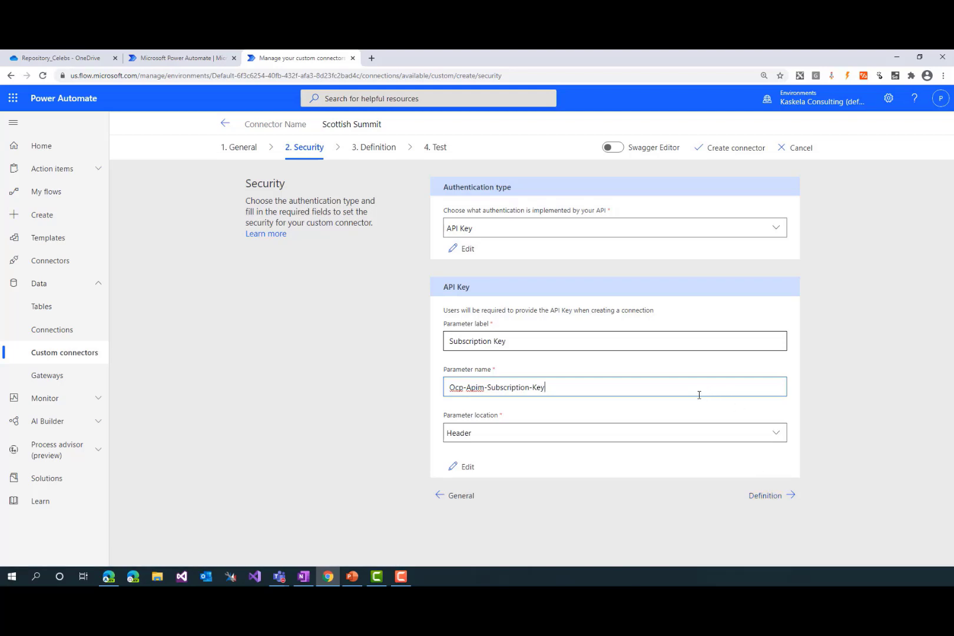
Add a new action to the connector's definition with the summary Find Closest Match
click(764, 496)
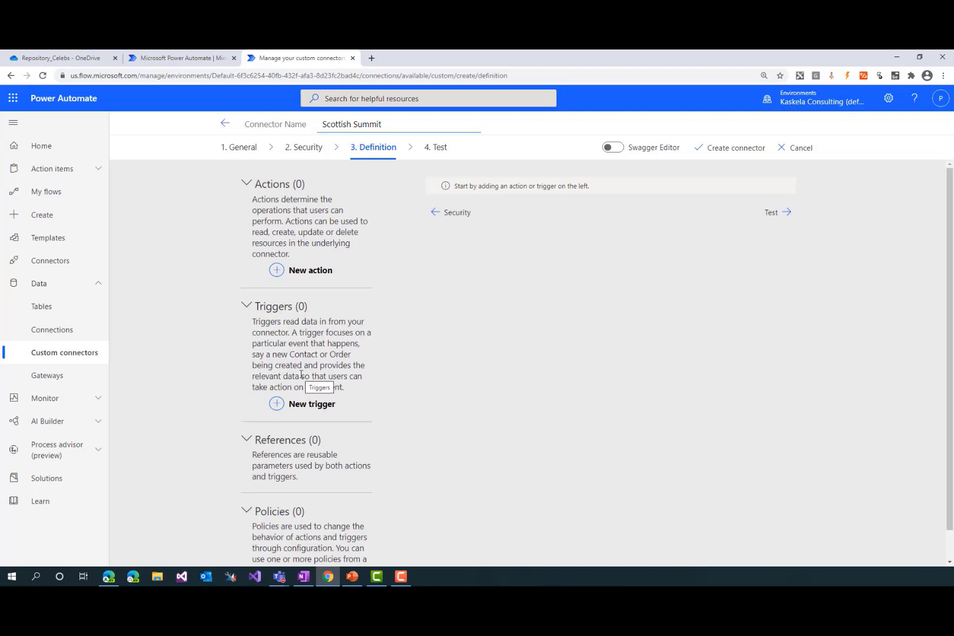
click(307, 271)
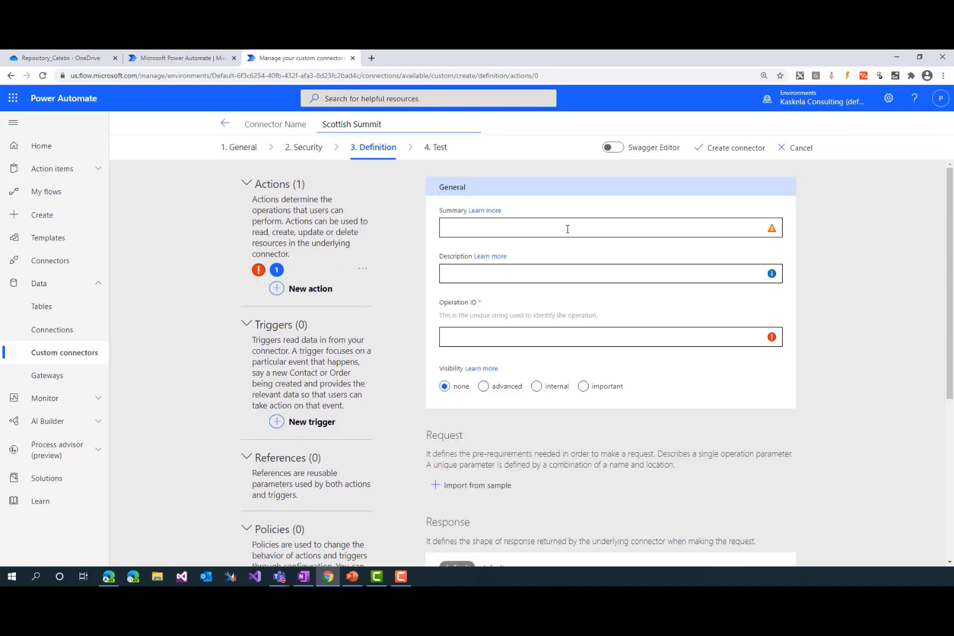
click(567, 229)
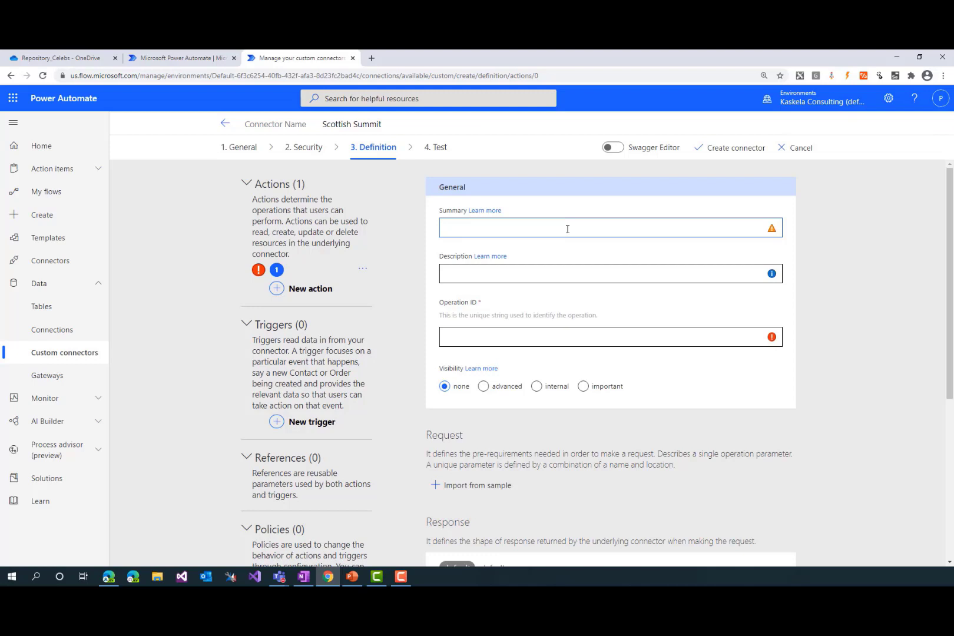
text(Find Closest Match)
Copy the action's summary into its description and remove the spaces to make it FindClosestMatch
key(ctrl+a)
key(ctrl+c)
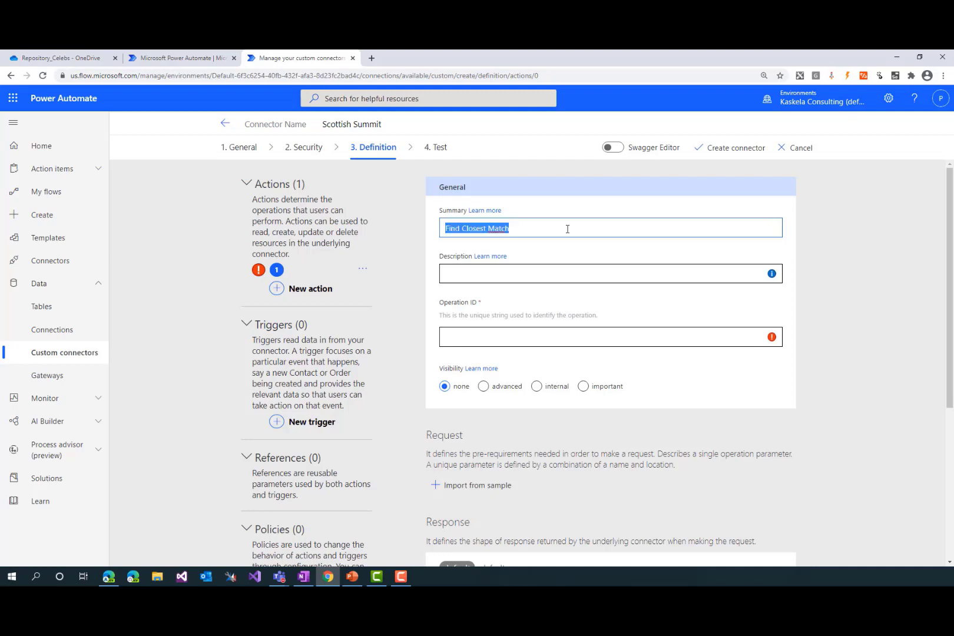
key(Tab)
key(Tab)
key(ctrl+v)
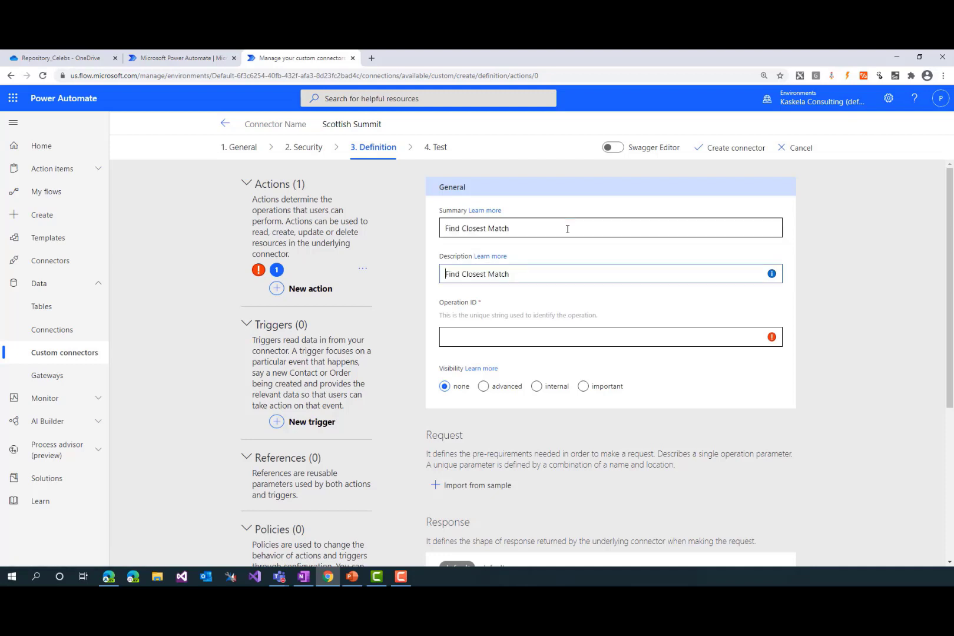
key(BackSpace)
key(ctrl+Right)
key(BackSpace)
key(Tab)
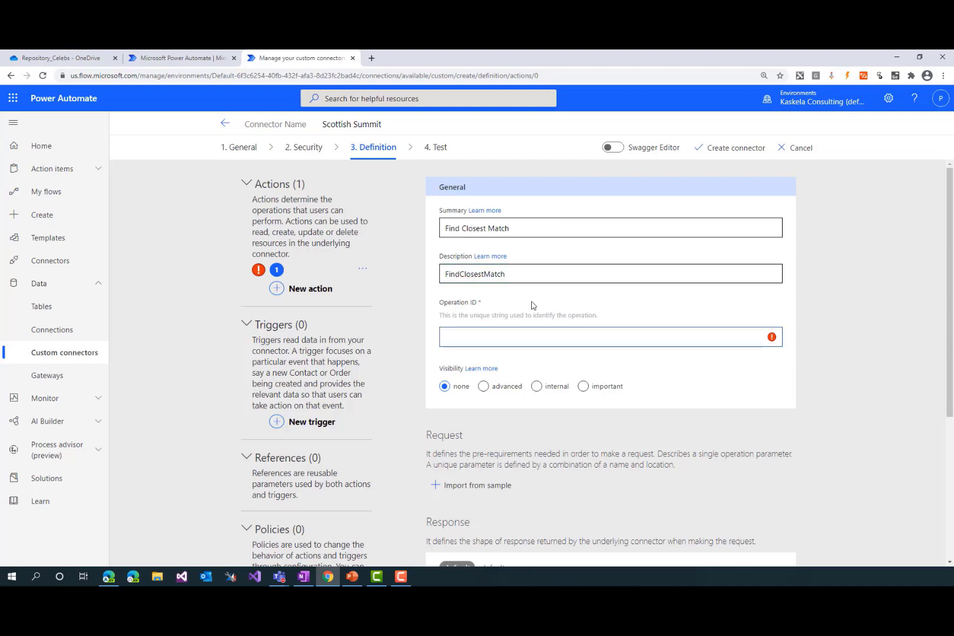
Move the FindClosestMatch text from the description to the operation ID, and set the action's visibility to important
click(506, 273)
key(ctrl+a)
key(ctrl+x)
click(499, 331)
key(ctrl+v)
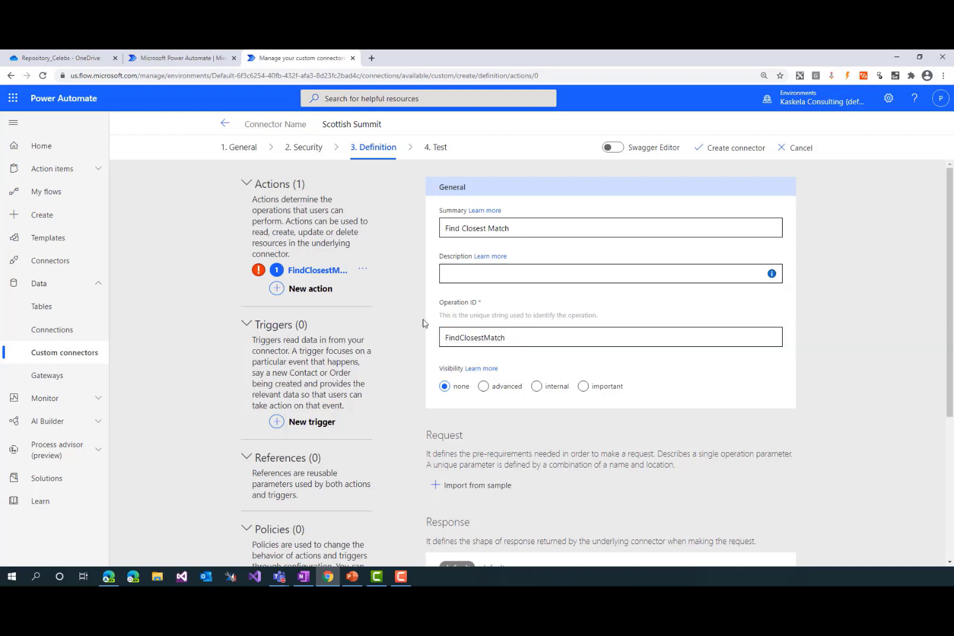
click(484, 337)
double_click(504, 338)
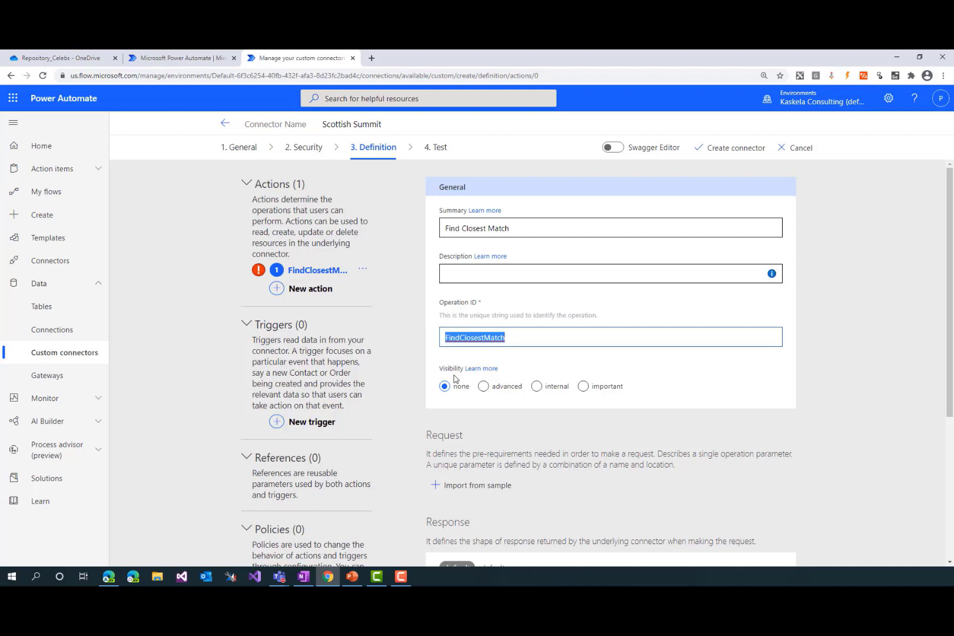
click(592, 387)
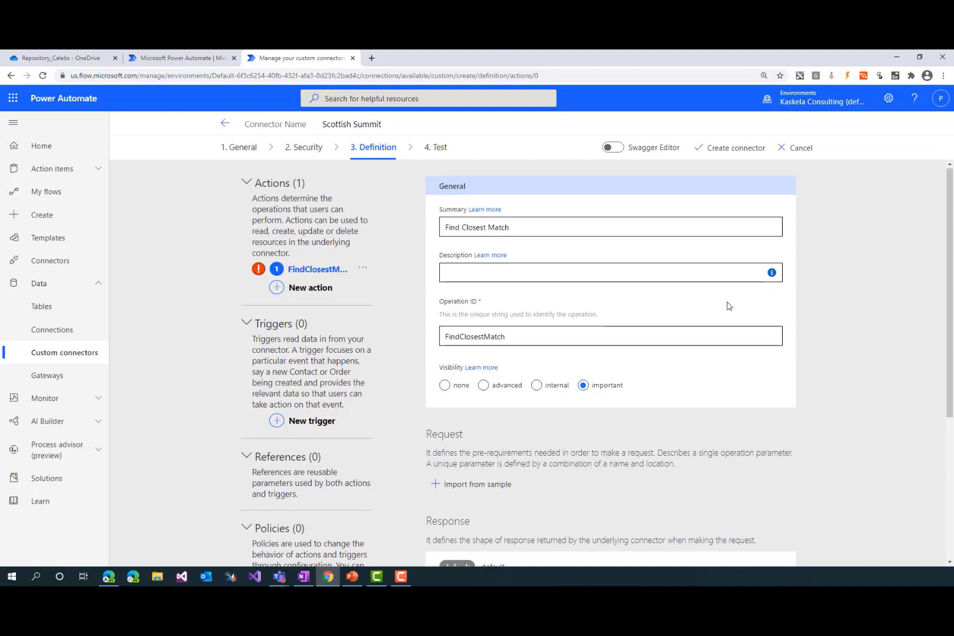
Start importing the action's request from a sample, using the POST verb
scroll(742, 324, down, 2)
scroll(515, 368, down, 1)
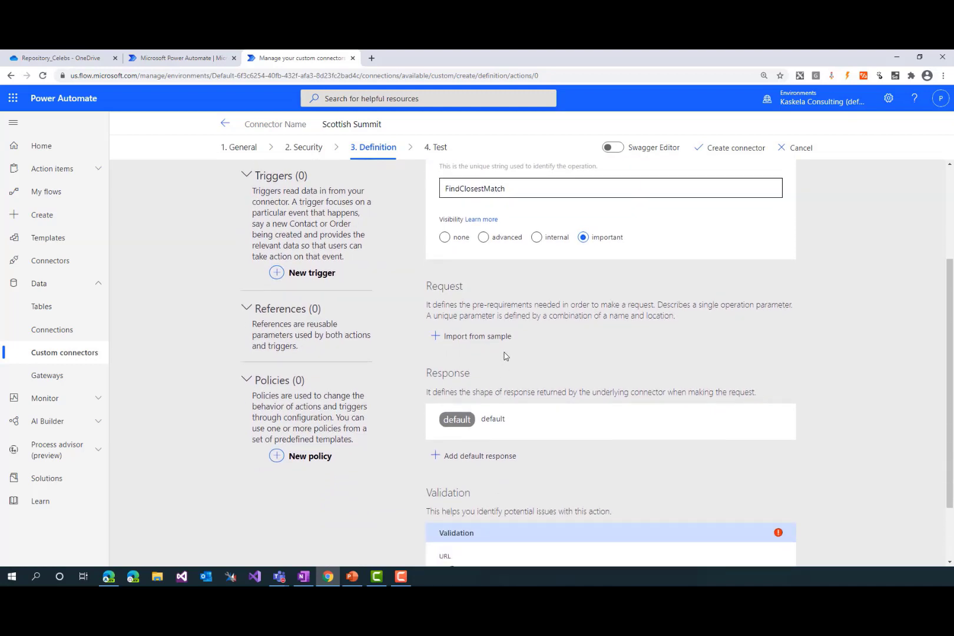
click(478, 337)
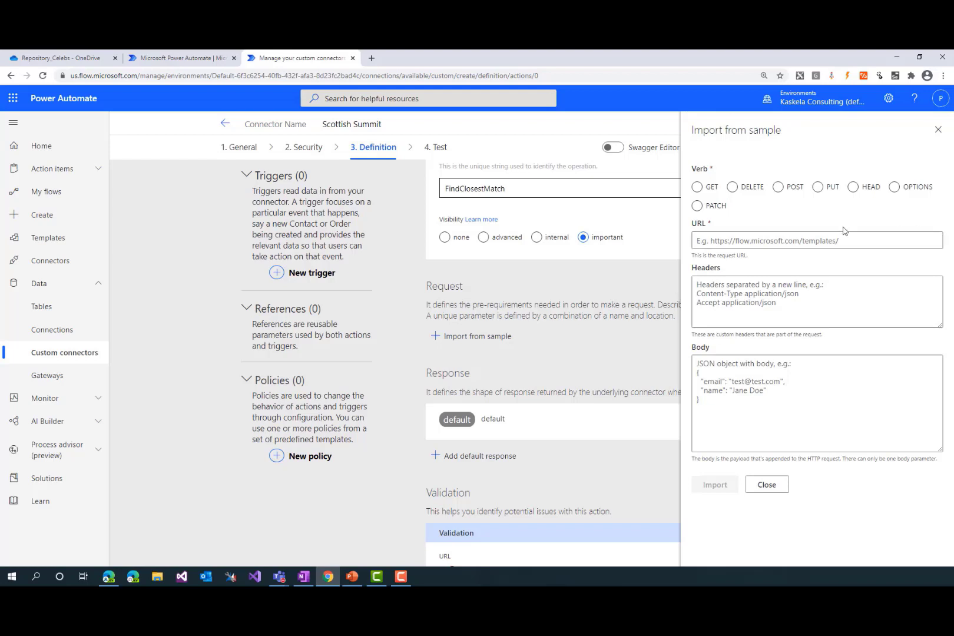
click(782, 188)
Switch to the Face identify reference in Edge and select the JSON body of the HTTP request for copying
mouse_move(323, 583)
click(109, 576)
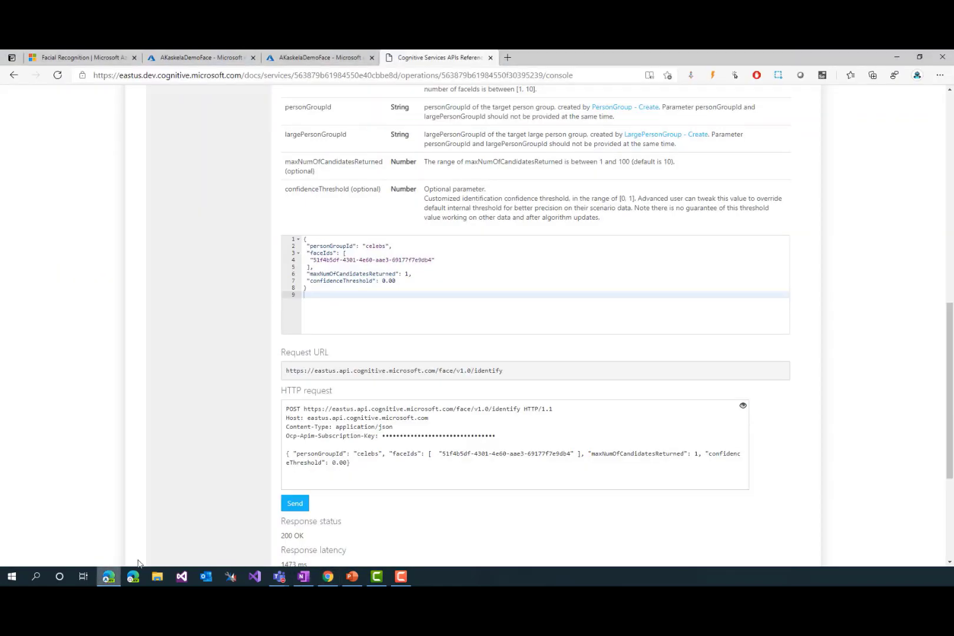
scroll(311, 407, down, 1)
drag(354, 390, 424, 339)
click(293, 338)
key(ctrl+a)
click(317, 343)
click(391, 396)
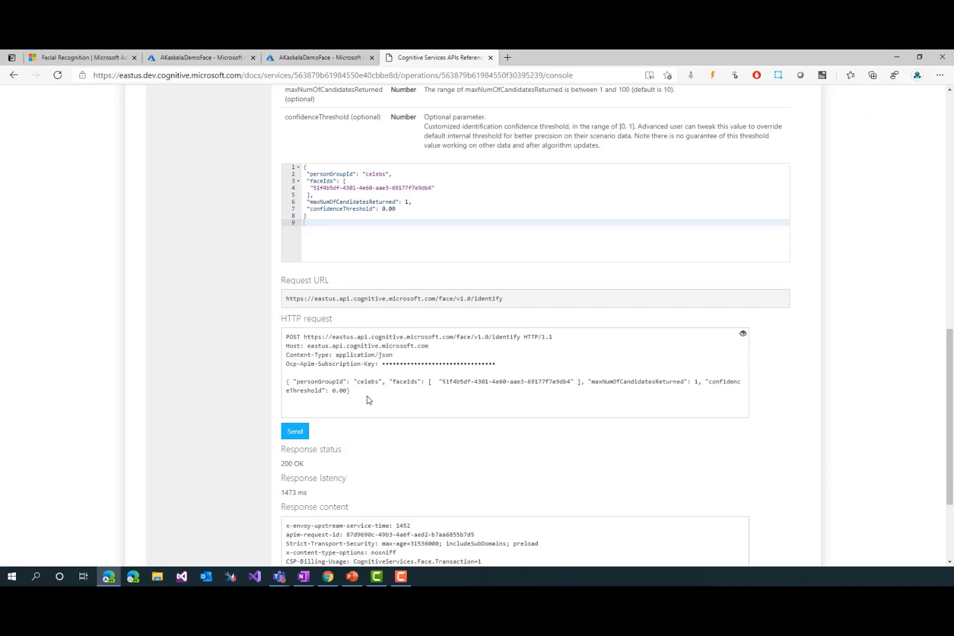
drag(352, 392, 284, 386)
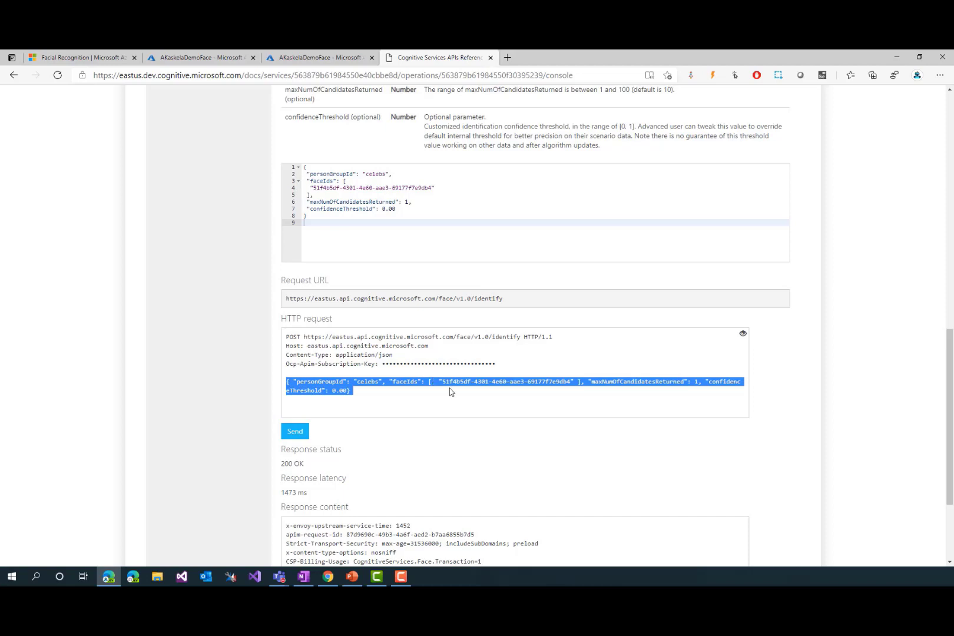
Return to Chrome and paste the JSON with personGroupId celebs, faceIds, maxNumOfCandidatesReturned 1 and confidenceThreshold 0.00 as the sample request body
key(alt+Tab)
click(804, 380)
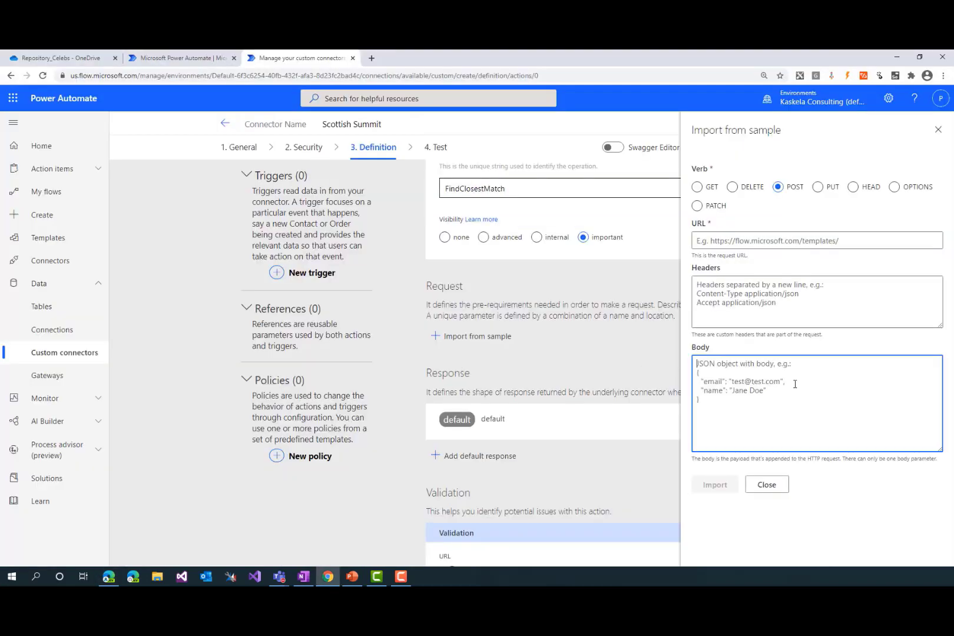
key(ctrl+v)
key(alt+Tab)
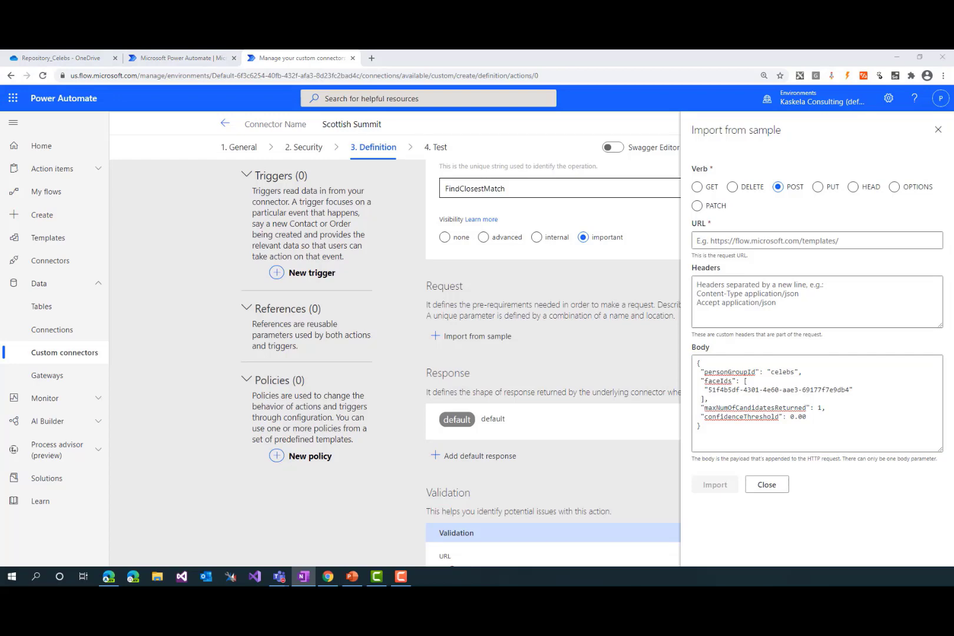
click(756, 281)
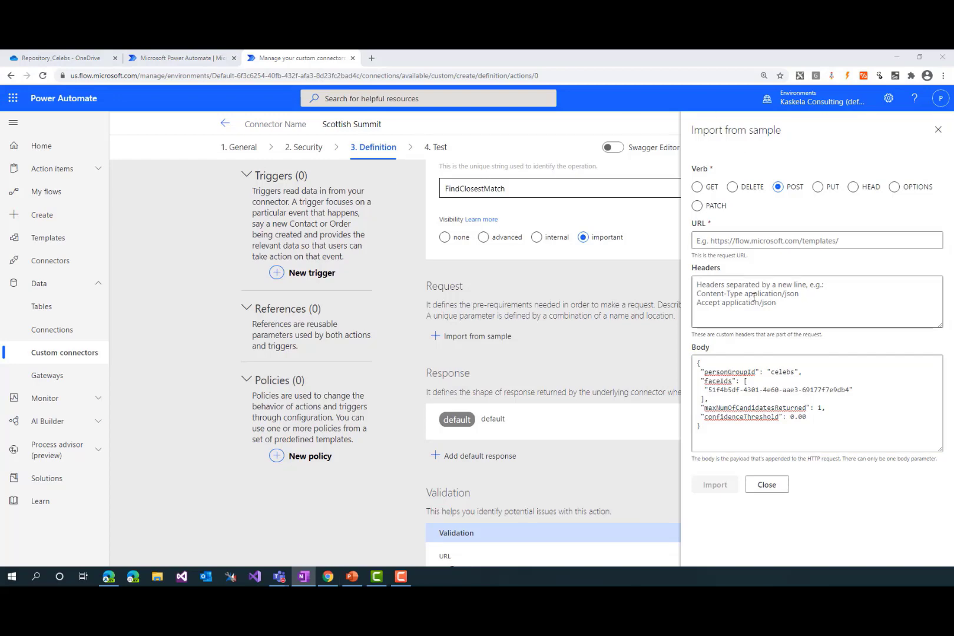
click(218, 58)
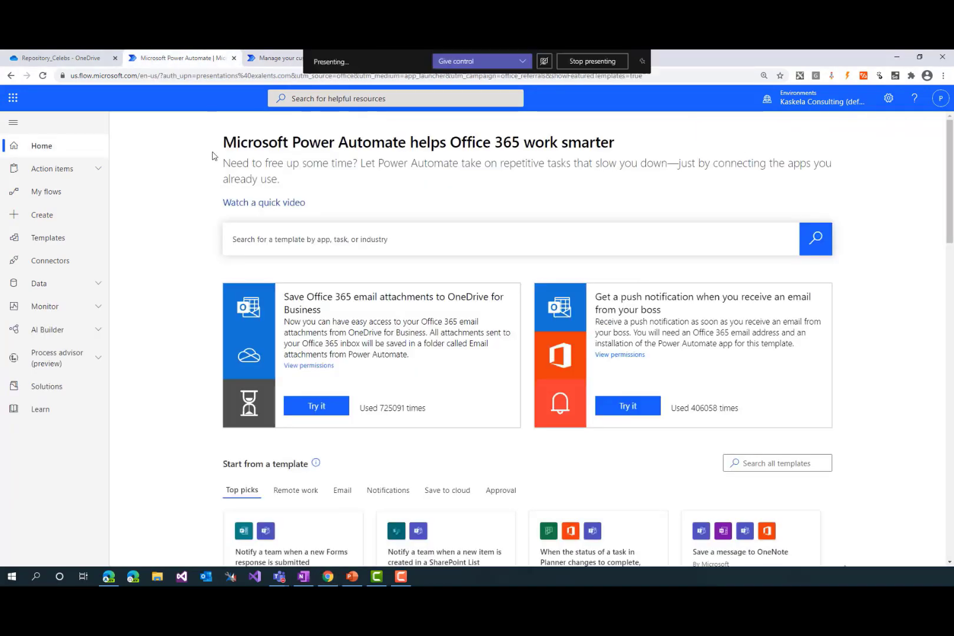
click(76, 58)
click(270, 60)
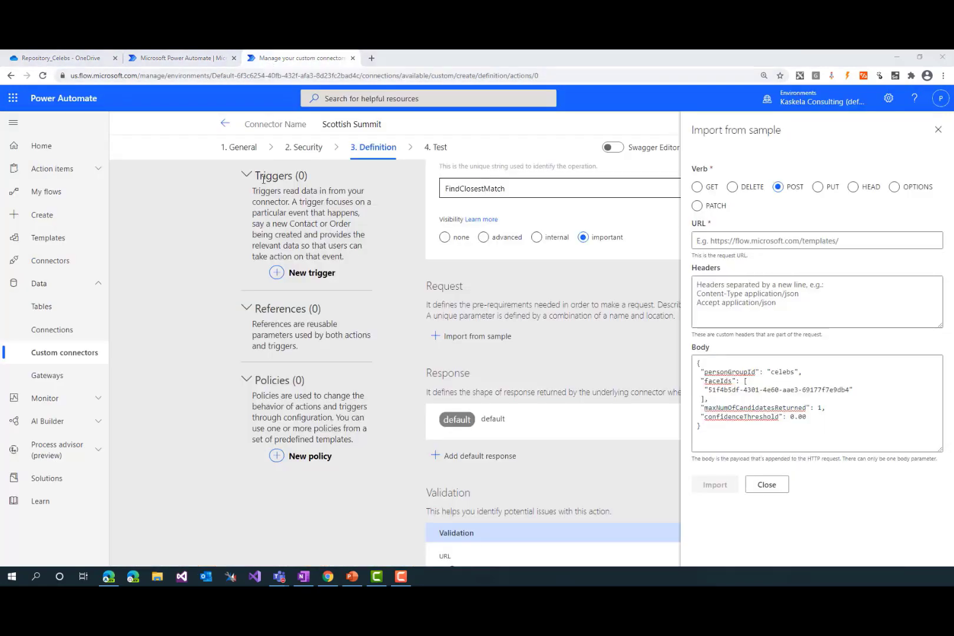
key(alt+Tab)
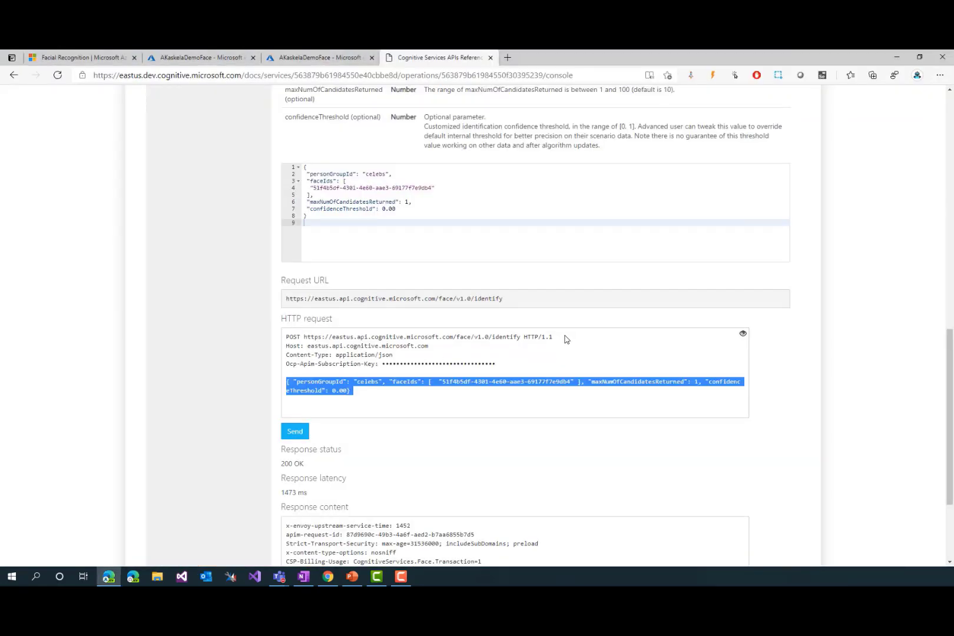
drag(521, 337, 308, 335)
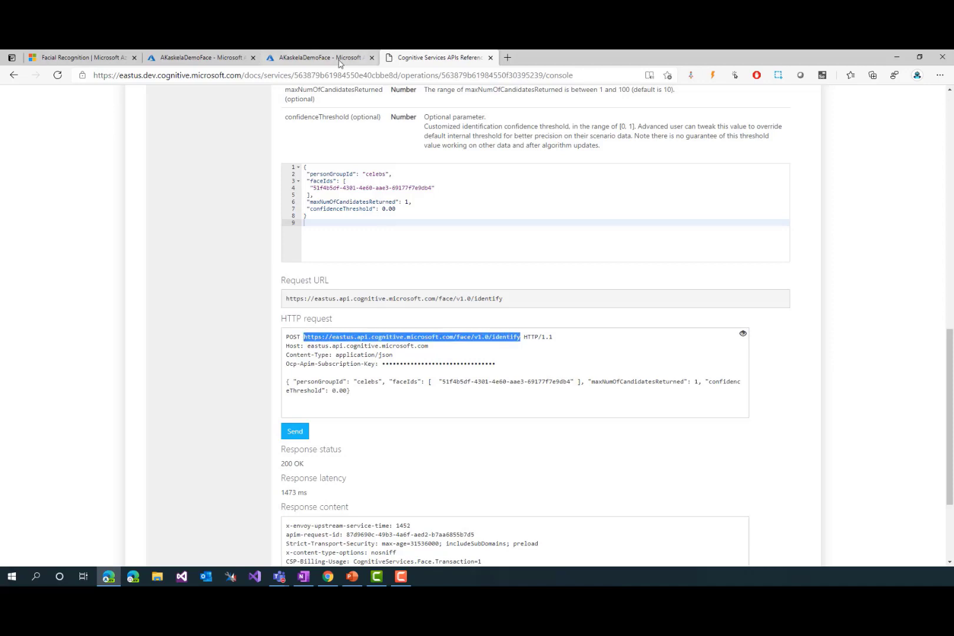
key(alt+Tab)
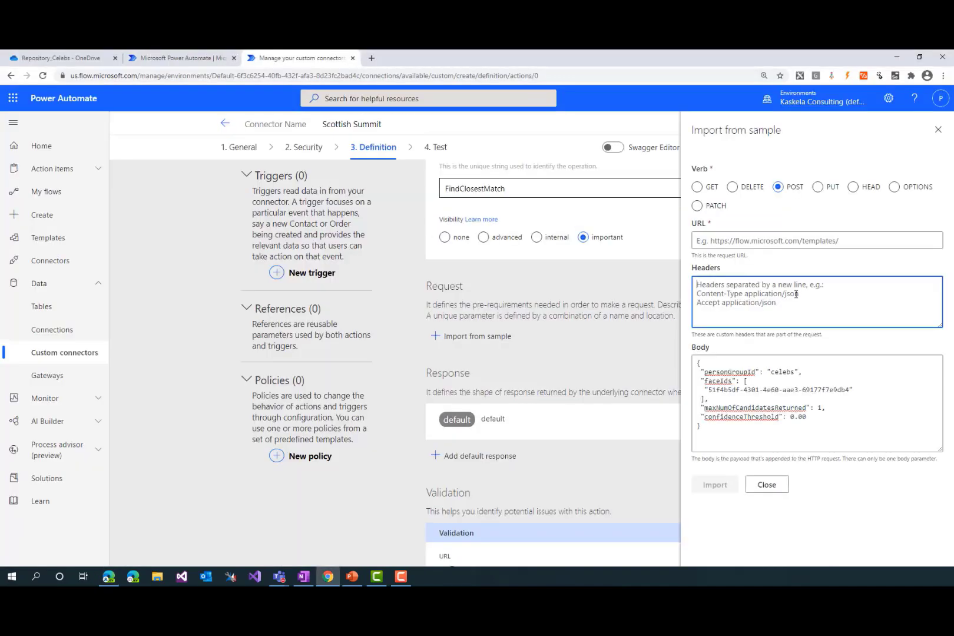
click(758, 240)
key(ctrl+v)
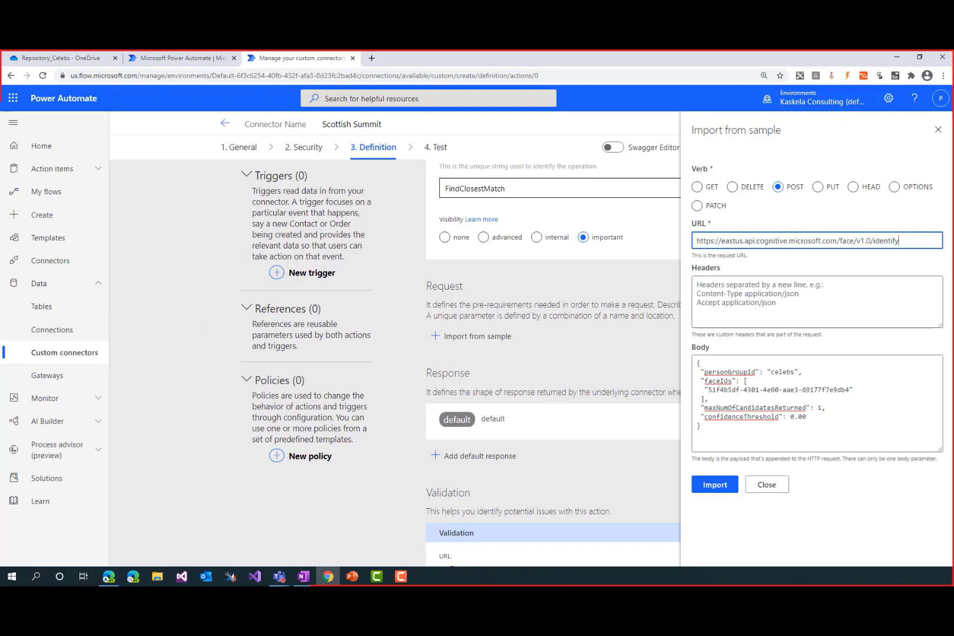
Add the header Content-Type application/json to the sample request and import it into the action
key(alt+Tab)
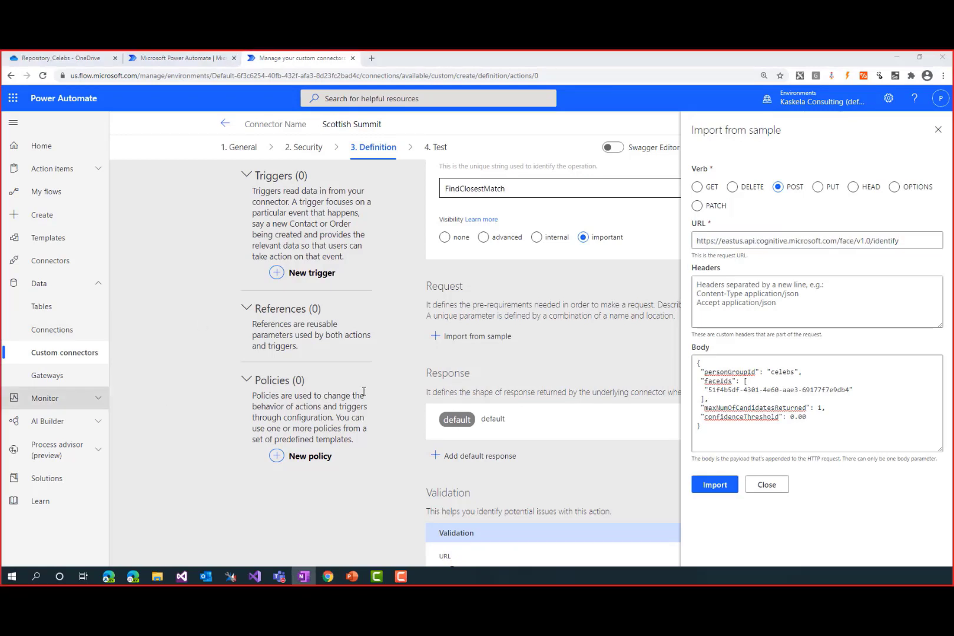
click(801, 312)
key(ctrl+v)
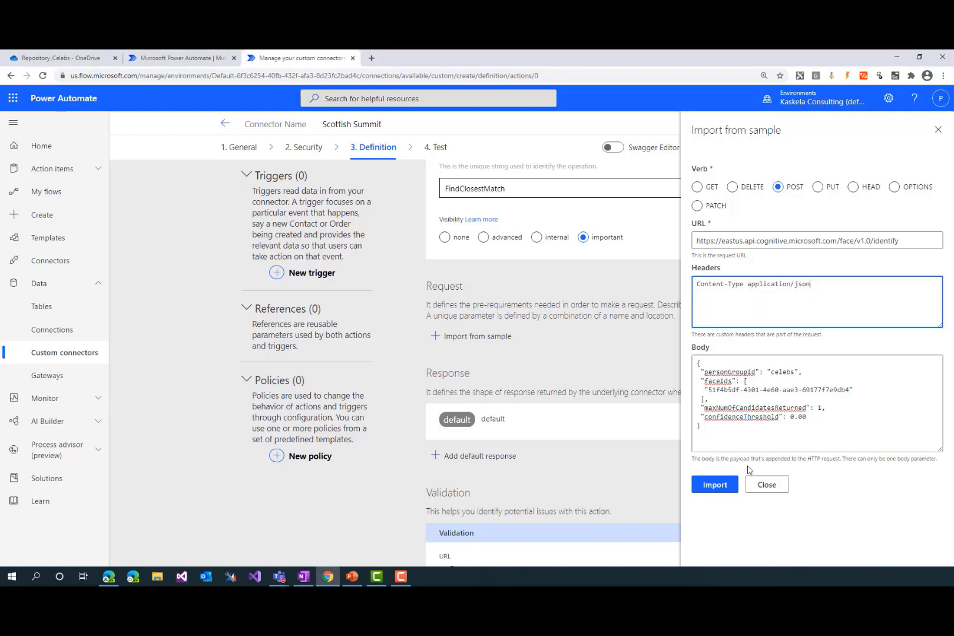
click(714, 484)
Open the imported request's body parameter for editing
scroll(707, 449, down, 3)
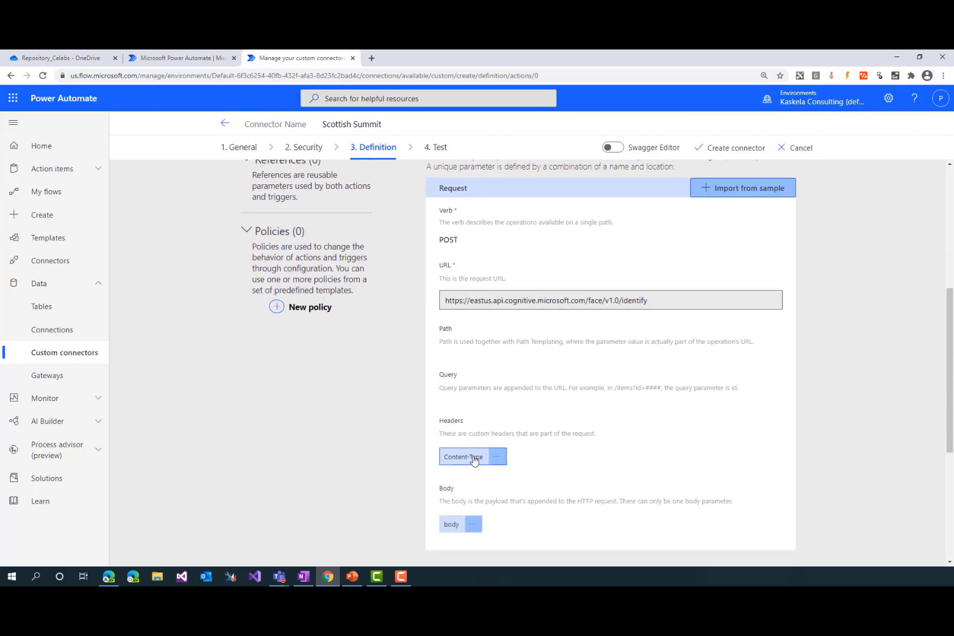
click(454, 523)
scroll(500, 494, down, 2)
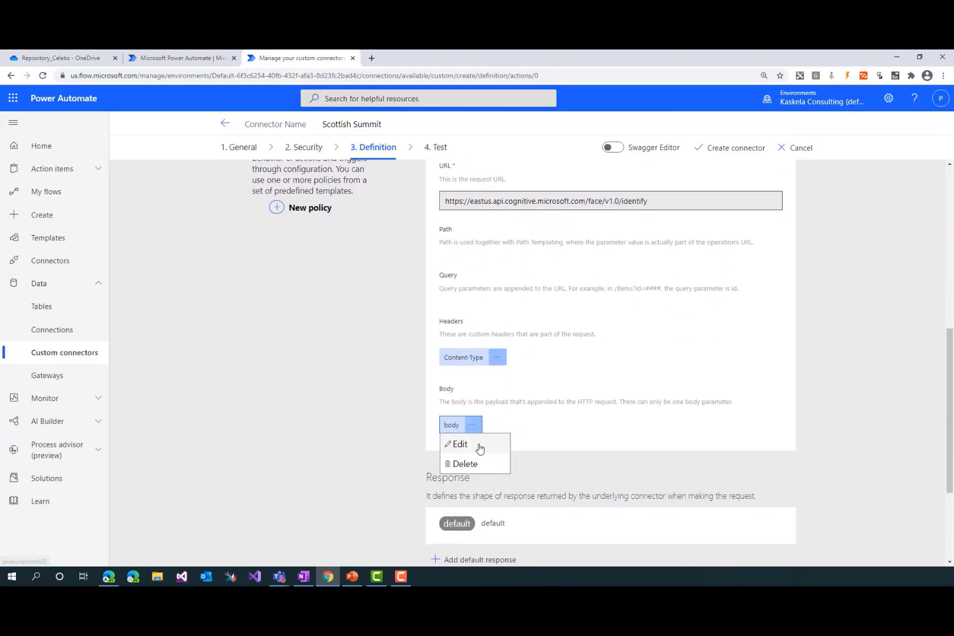
click(478, 446)
scroll(480, 447, down, 1)
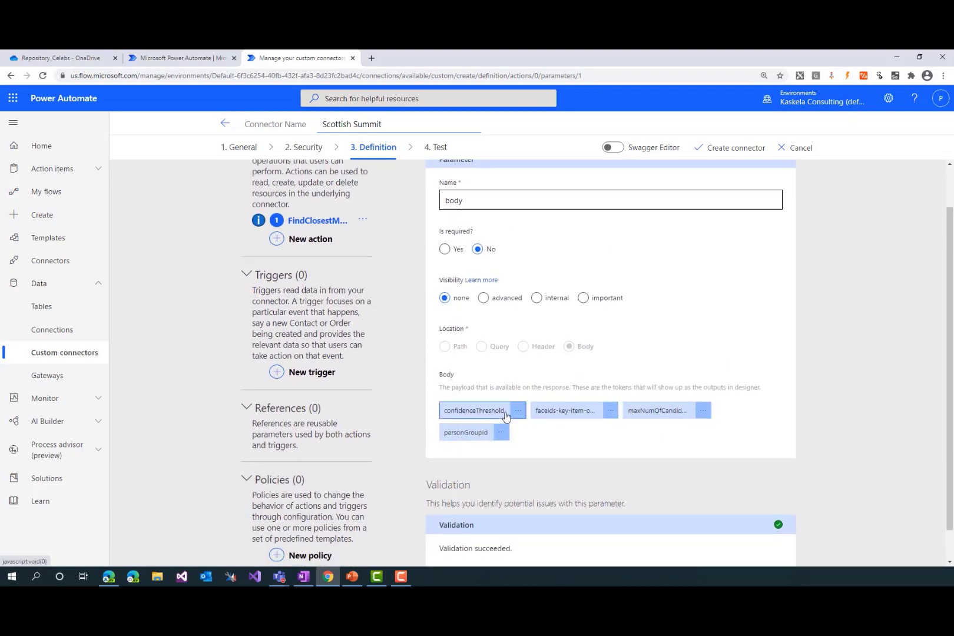
Set the type of the body's confidenceThreshold property to number and return to the body parameter
click(486, 415)
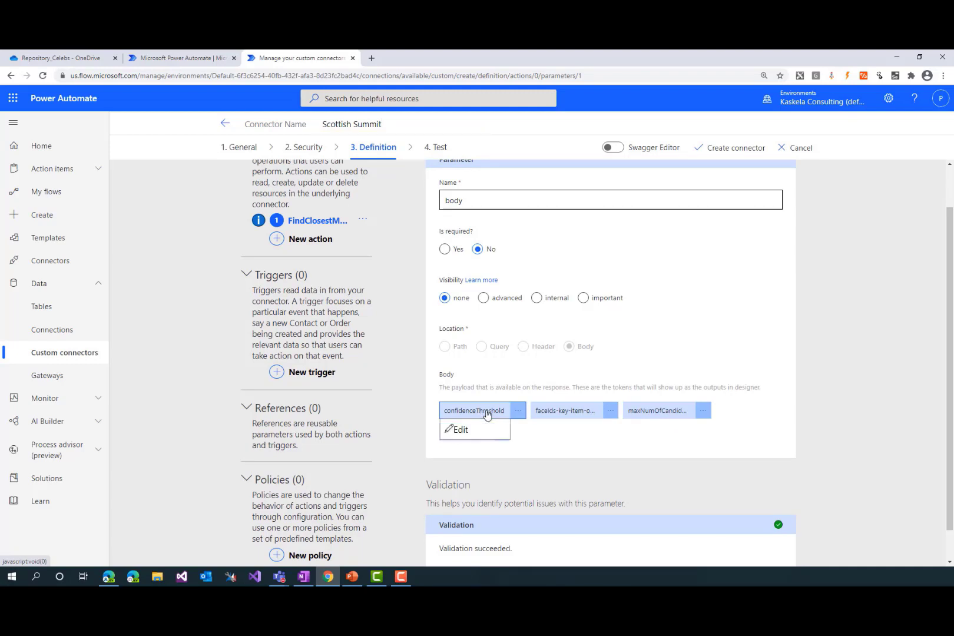
click(474, 434)
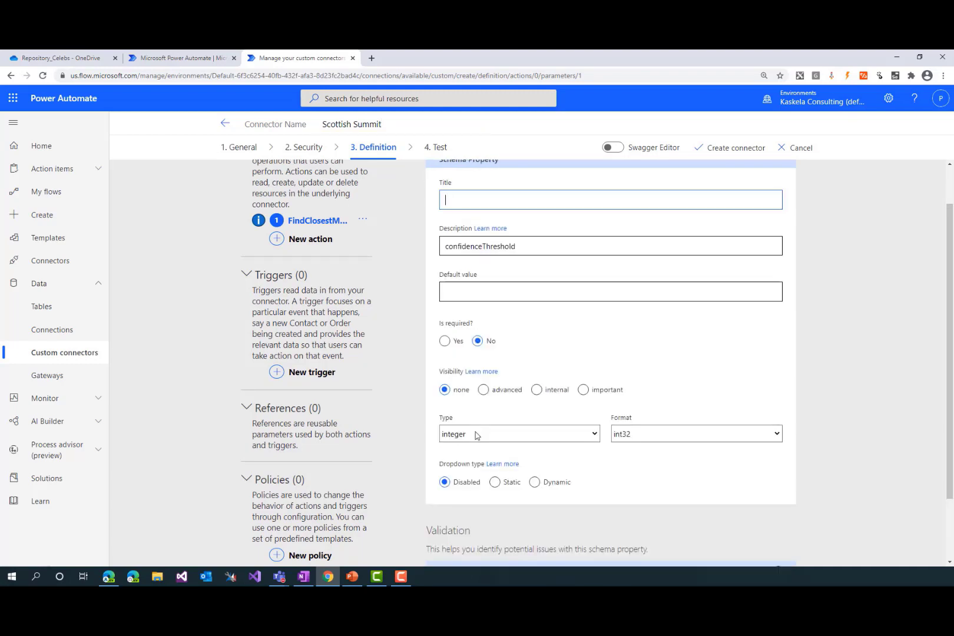
scroll(475, 434, down, 1)
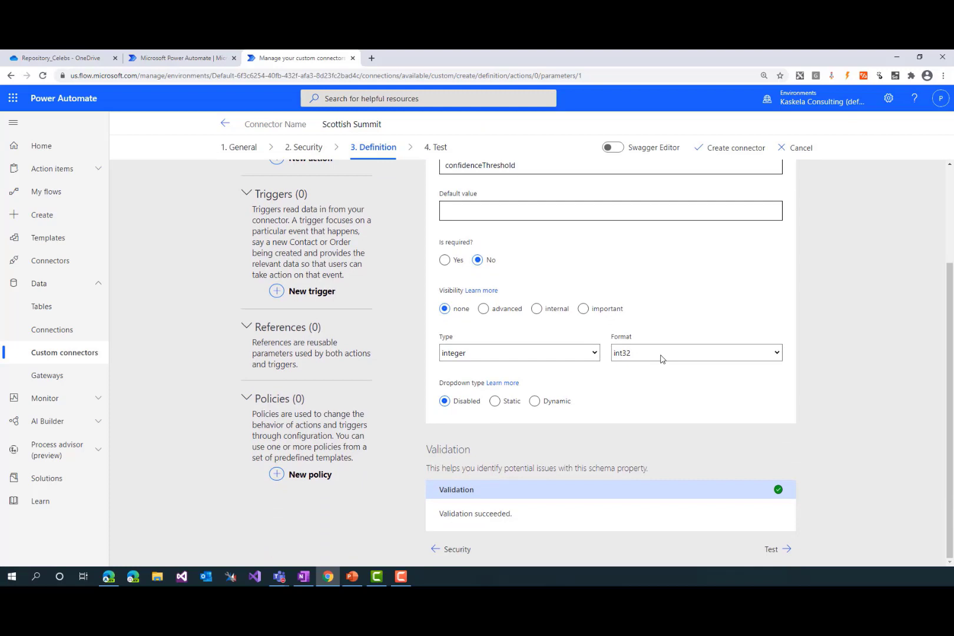
click(661, 356)
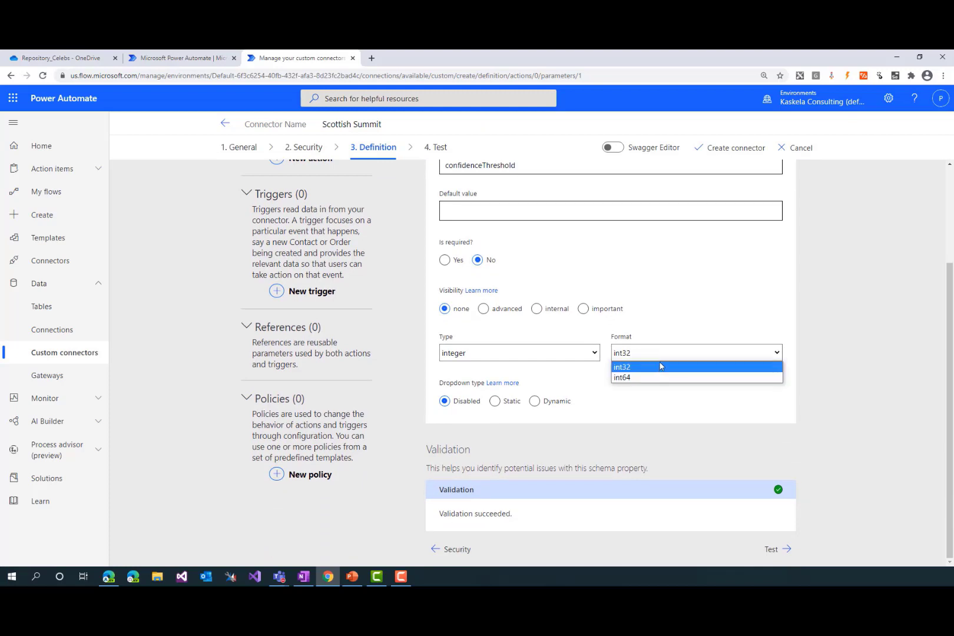
click(579, 356)
click(473, 386)
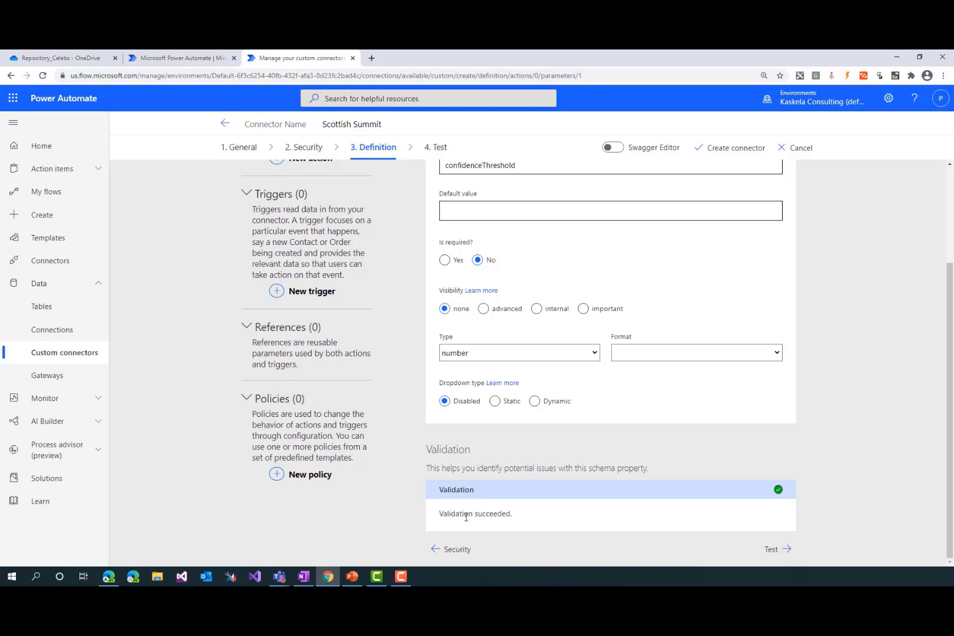
scroll(486, 298, up, 3)
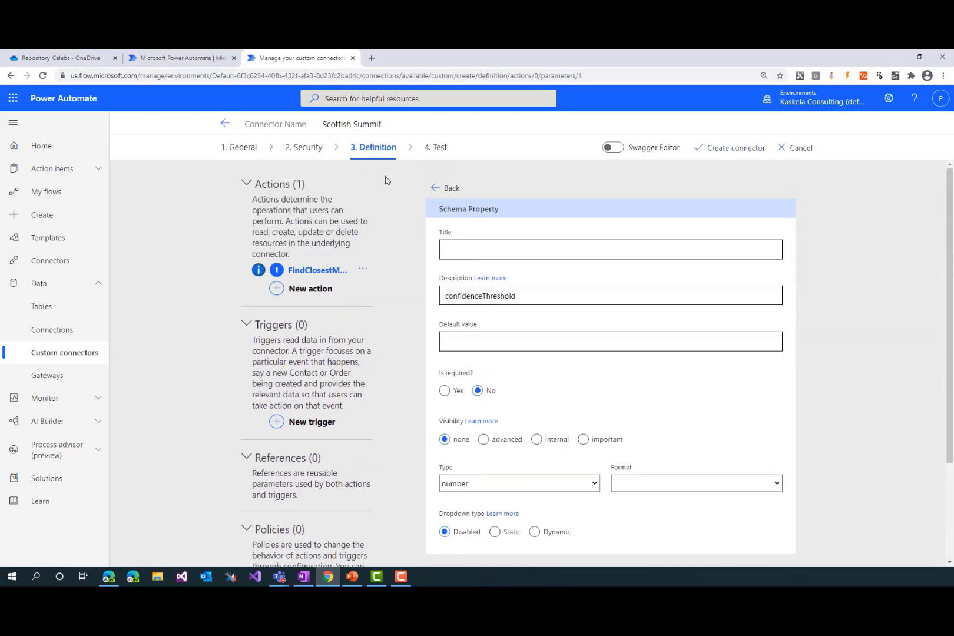
click(443, 188)
Return to the action's definition, open its default response and start importing that response from a sample
scroll(503, 413, down, 2)
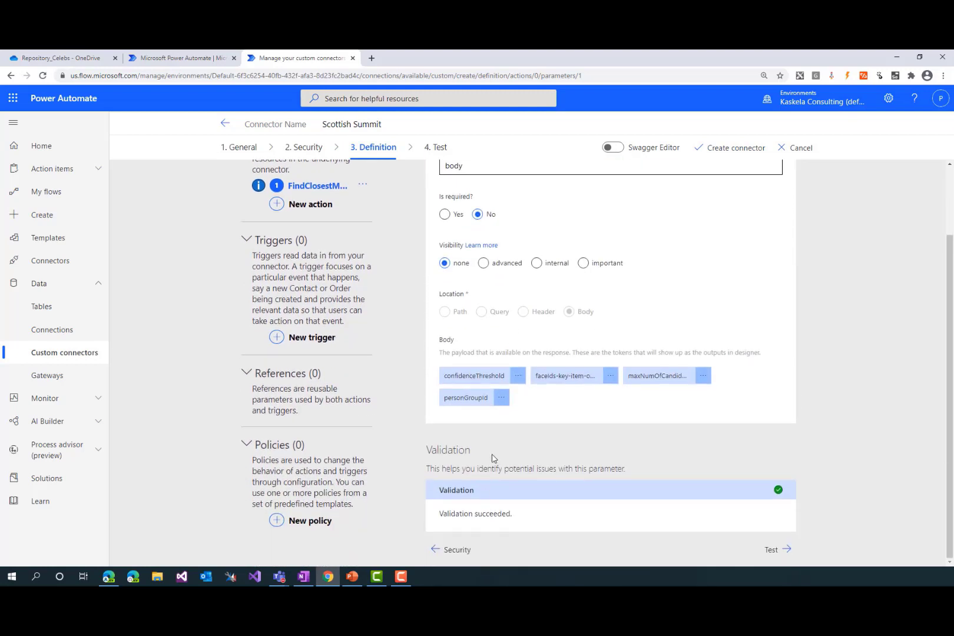
scroll(492, 458, up, 2)
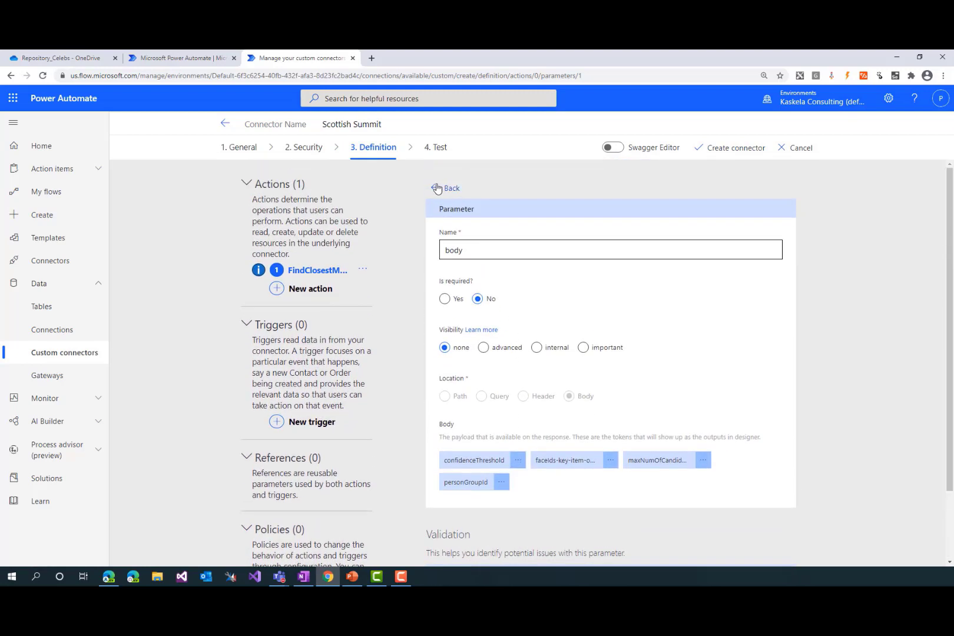
click(437, 188)
scroll(490, 278, down, 3)
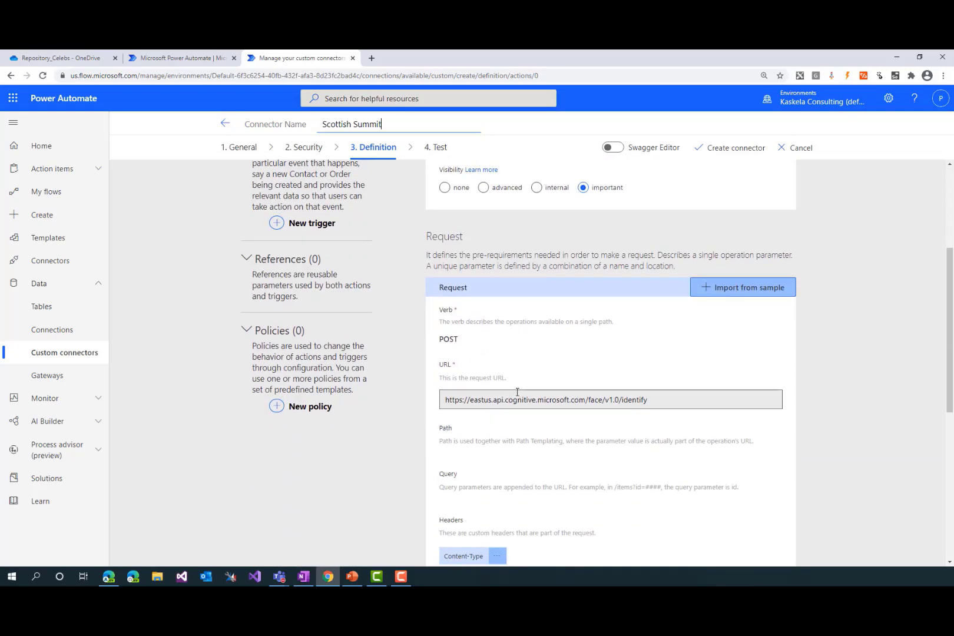
scroll(517, 391, down, 5)
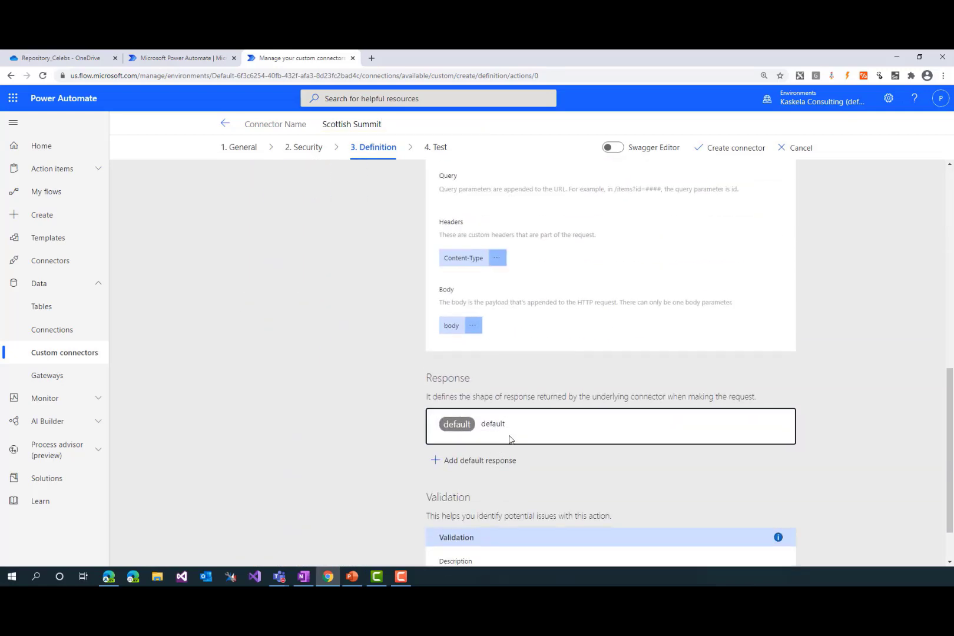
click(510, 439)
scroll(506, 376, down, 1)
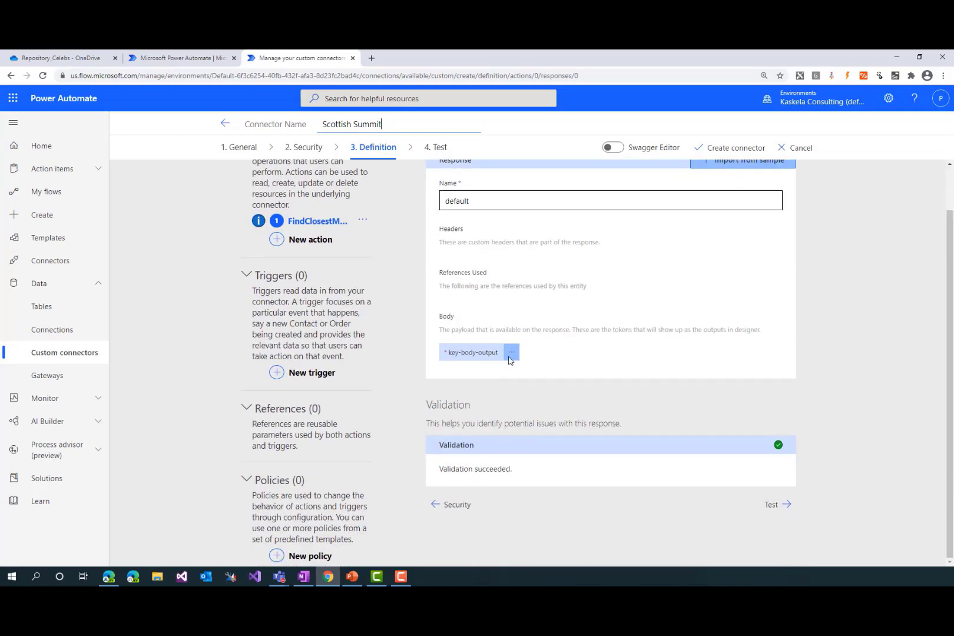
scroll(757, 213, up, 1)
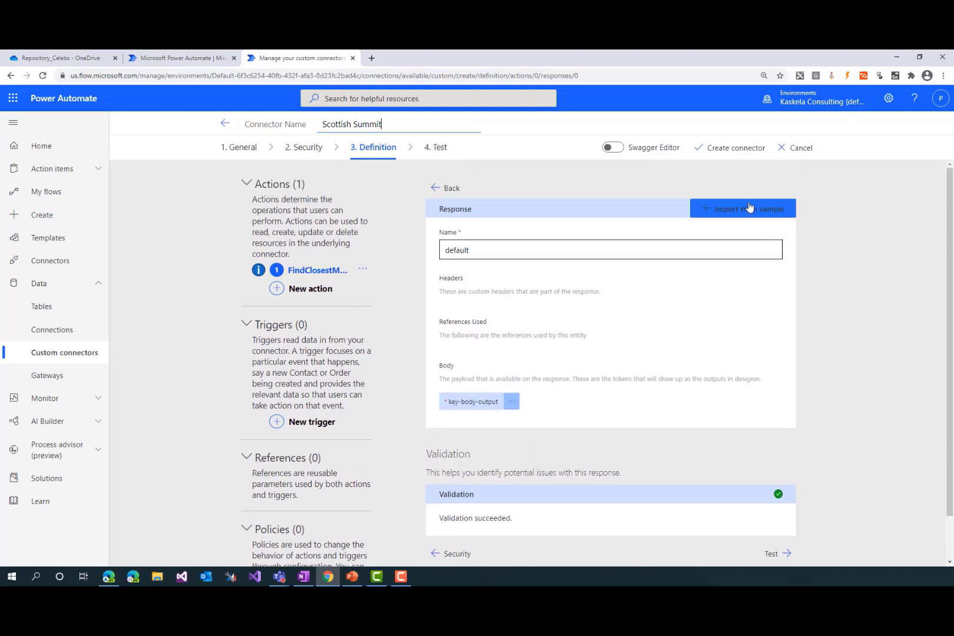
click(749, 207)
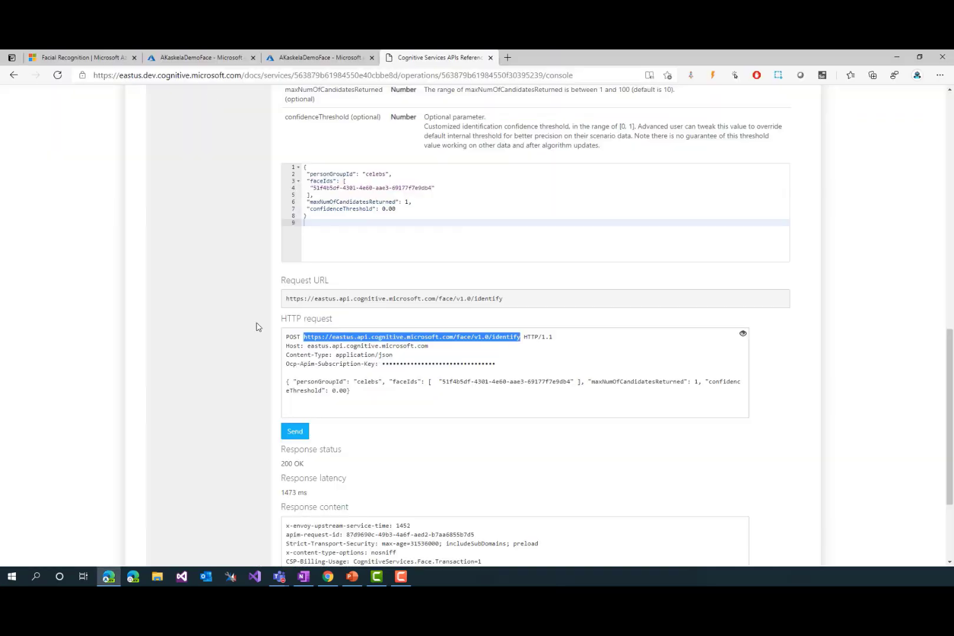
Switch to the Face identify reference in Edge and select the JSON array in the response content for copying
scroll(311, 474, down, 3)
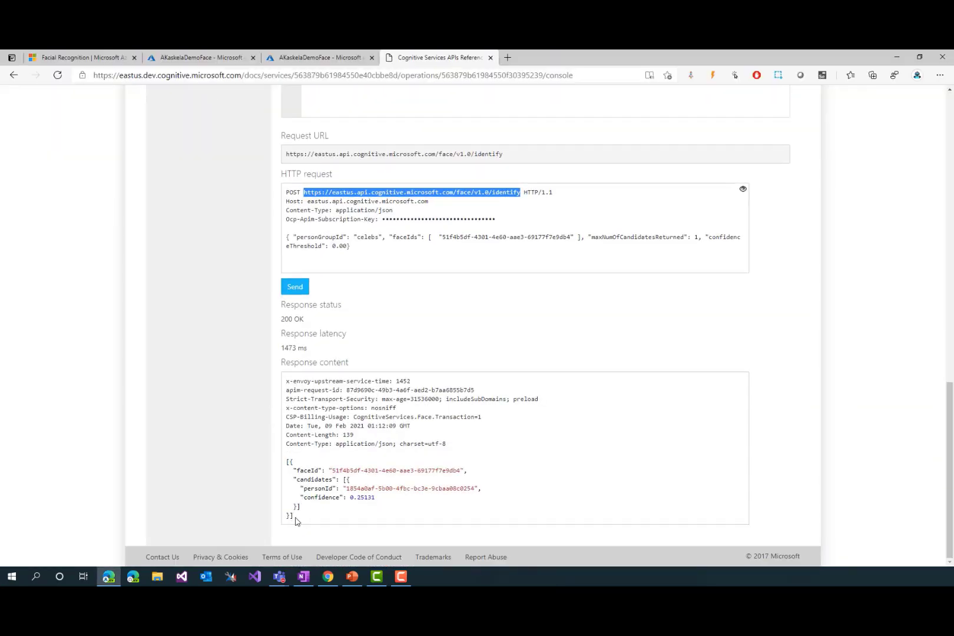
drag(295, 520, 303, 464)
key(ctrl+c)
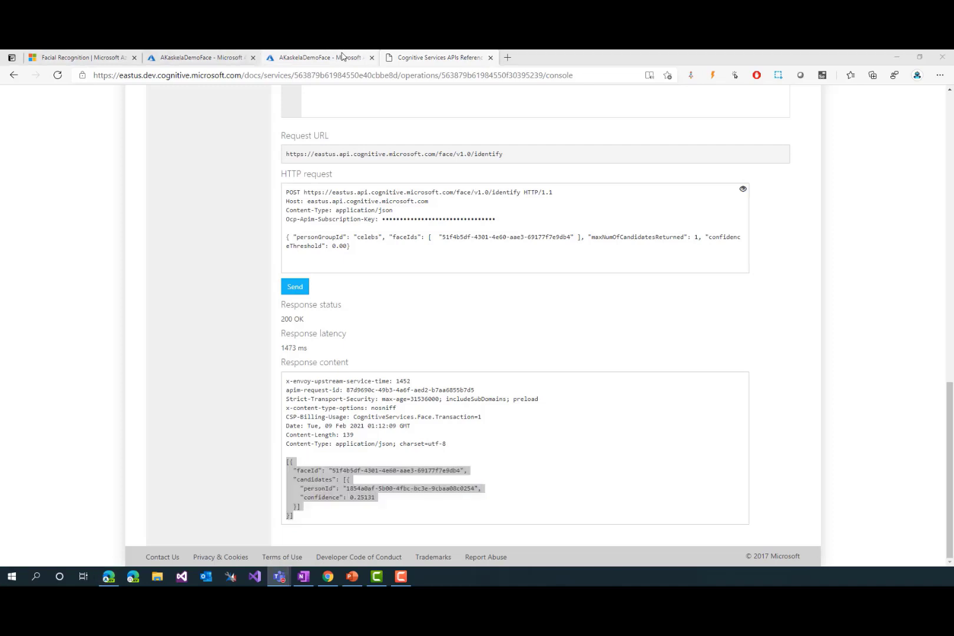
click(329, 57)
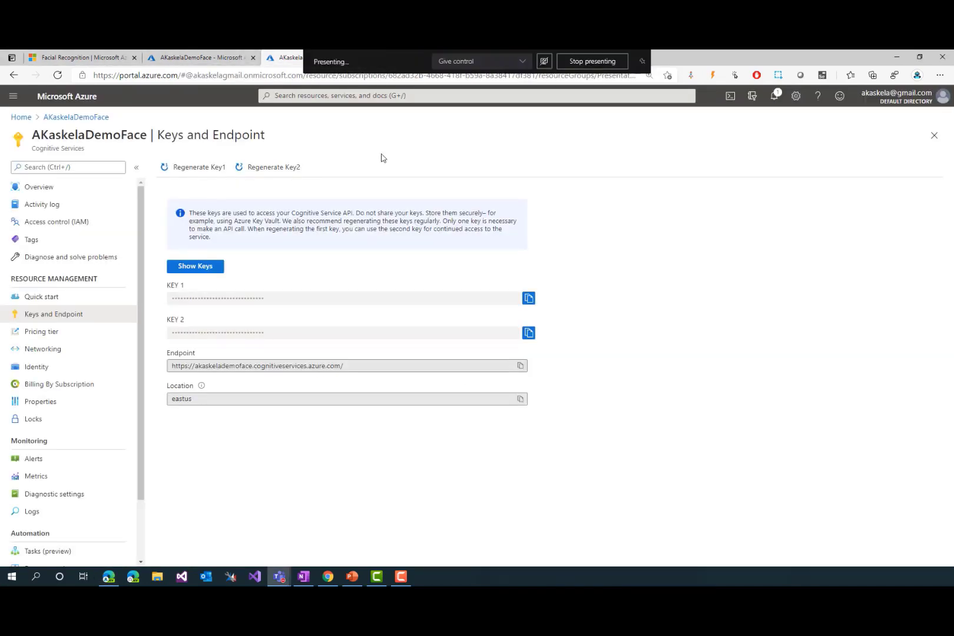
key(ctrl+Tab)
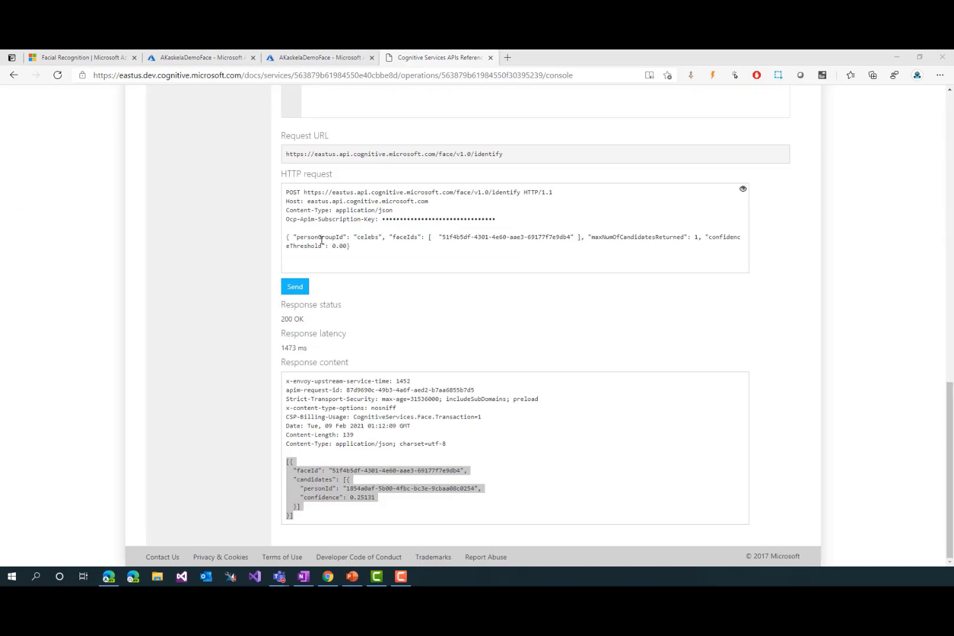
Return to Chrome, paste the JSON with faceId and candidates as the sample response body, and import it
key(alt+Tab)
click(756, 301)
key(ctrl+v)
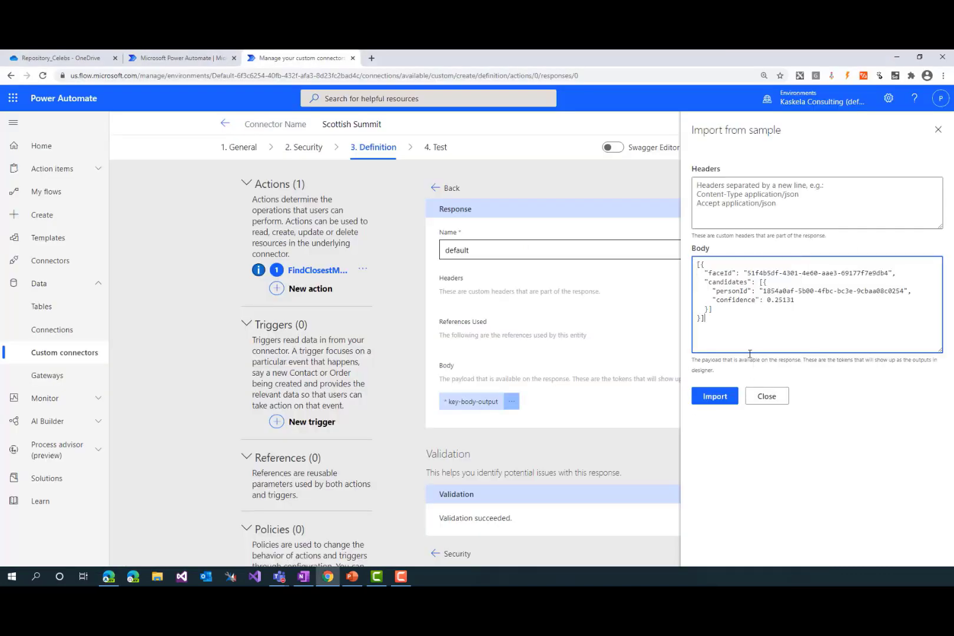
click(728, 398)
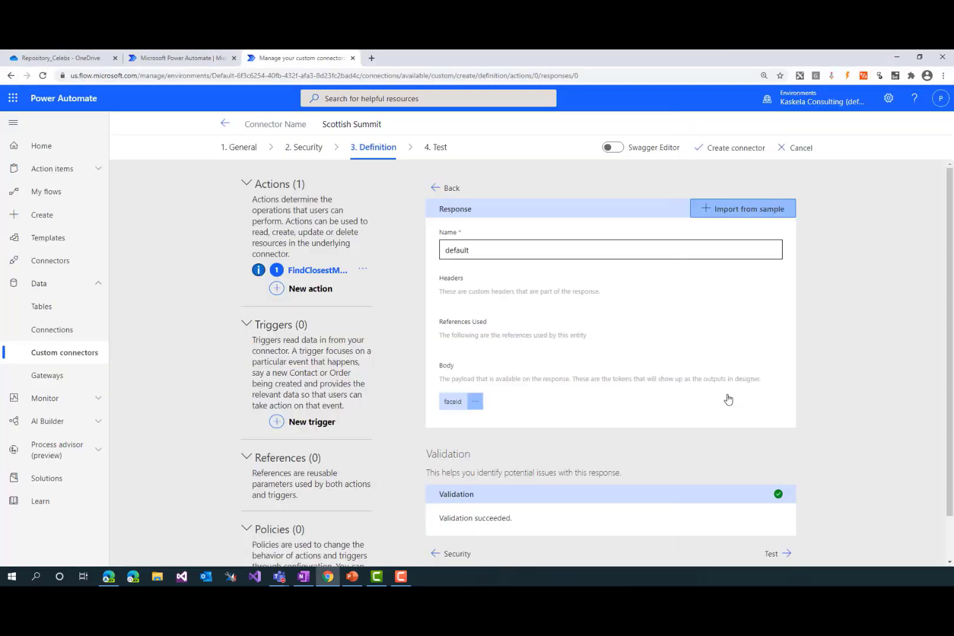
Go on to the connector's test stage and try to create the Scottish Summit connector
click(783, 553)
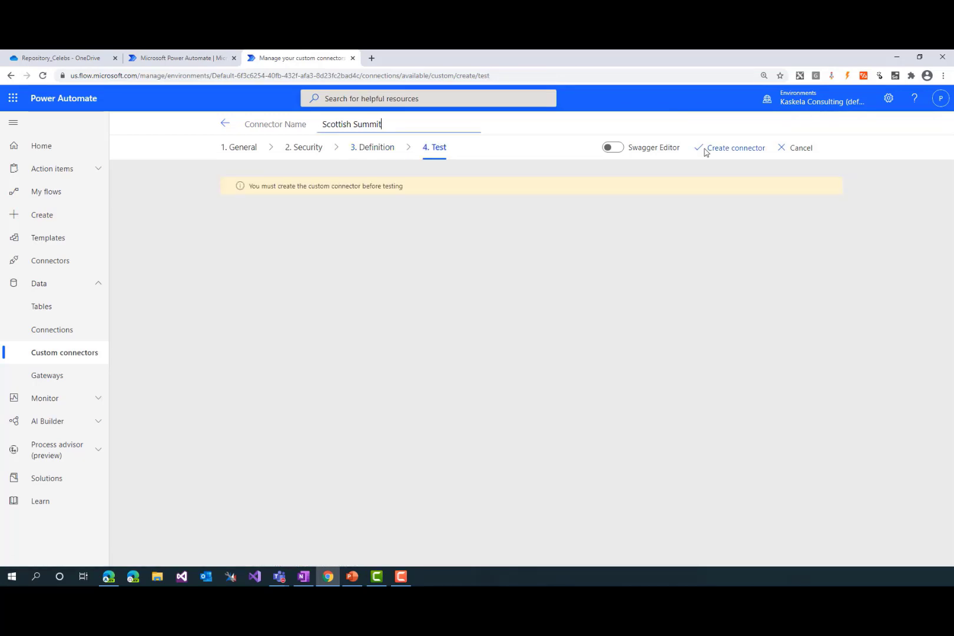
click(718, 152)
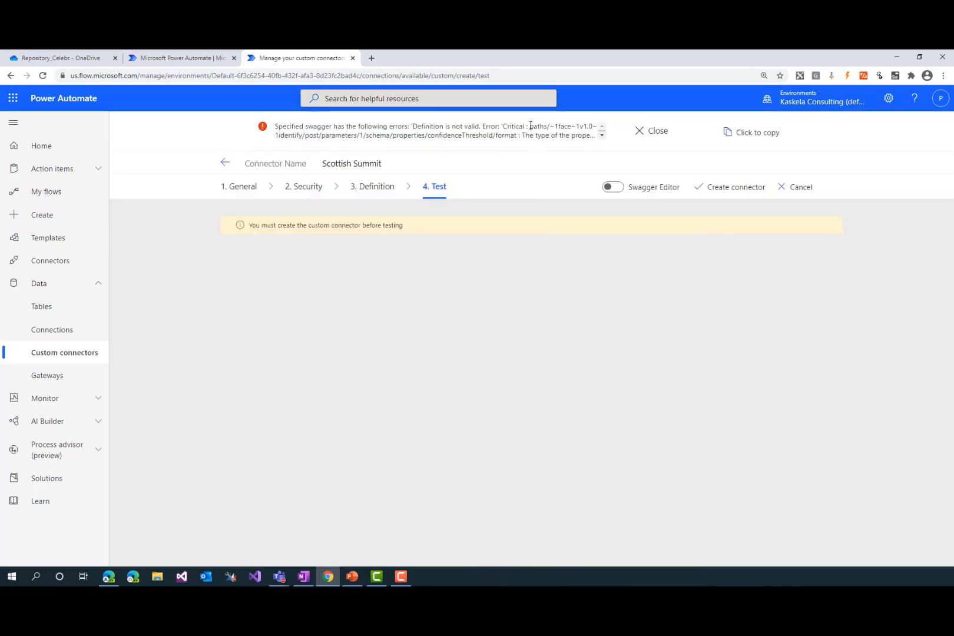
Reopen the action's default response and re-import its sample body as a single faceId/candidates JSON object without the outer array brackets
click(382, 187)
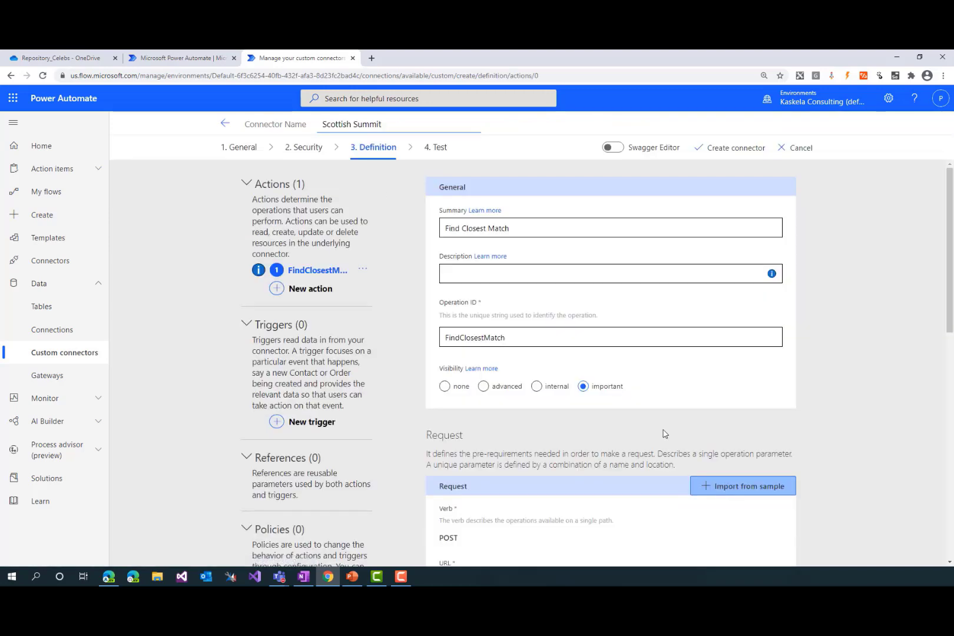
scroll(558, 463, down, 7)
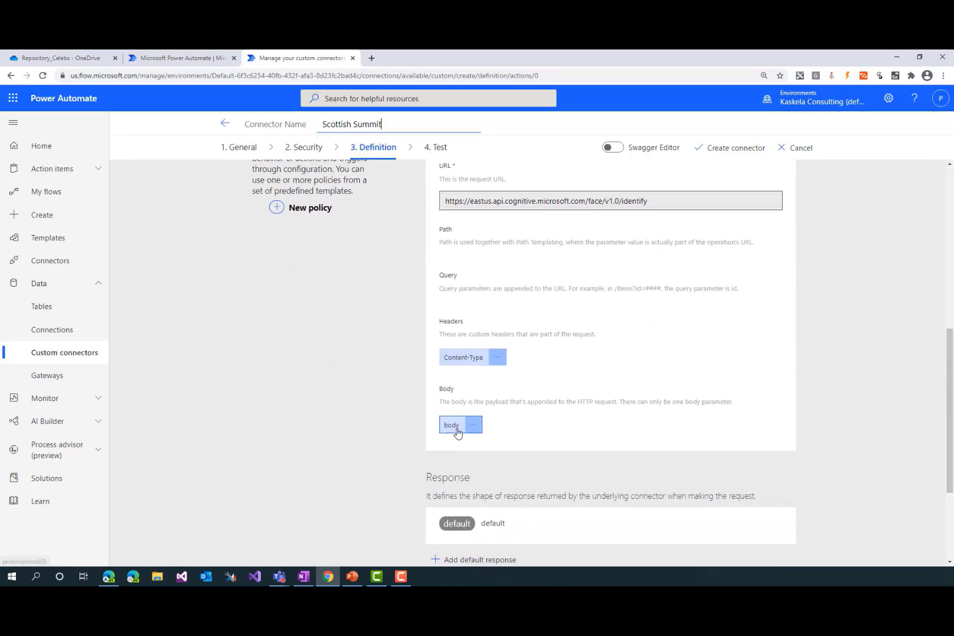
scroll(457, 434, down, 3)
click(489, 380)
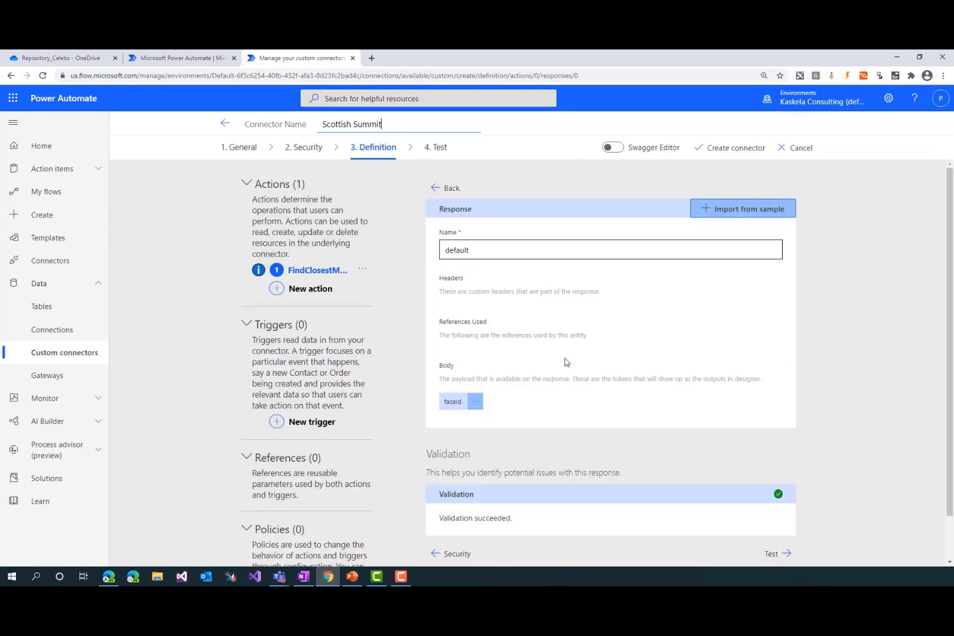
scroll(564, 362, down, 1)
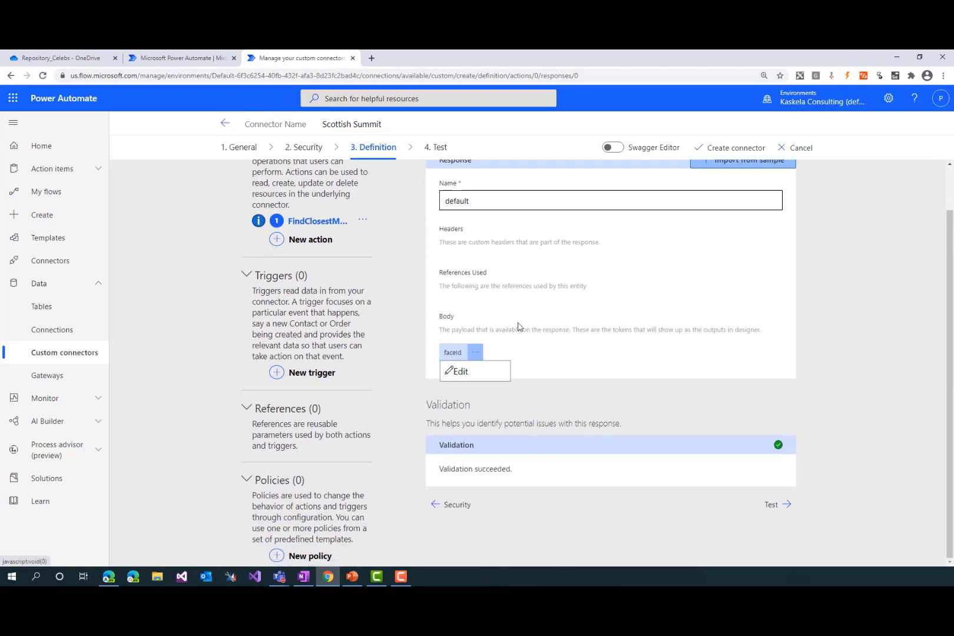
scroll(745, 190, up, 1)
click(746, 218)
click(783, 297)
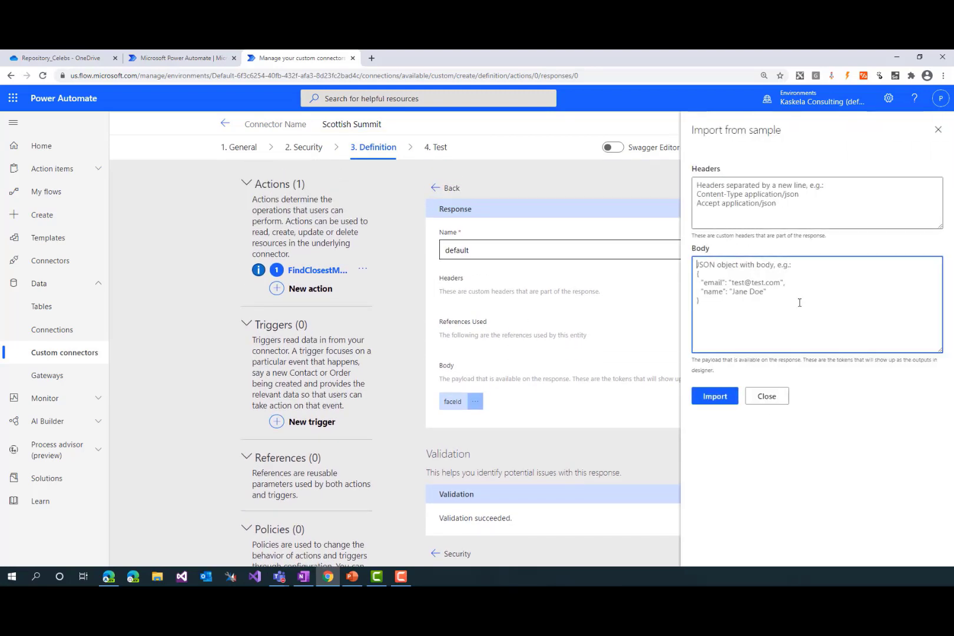
key(ctrl+v)
key(BackSpace)
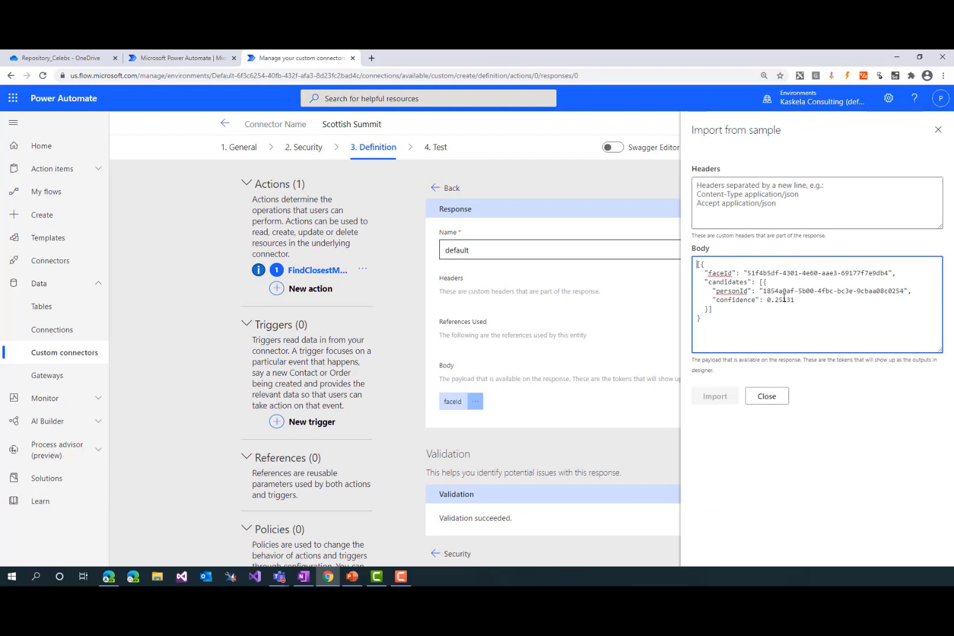
key(Delete)
click(720, 396)
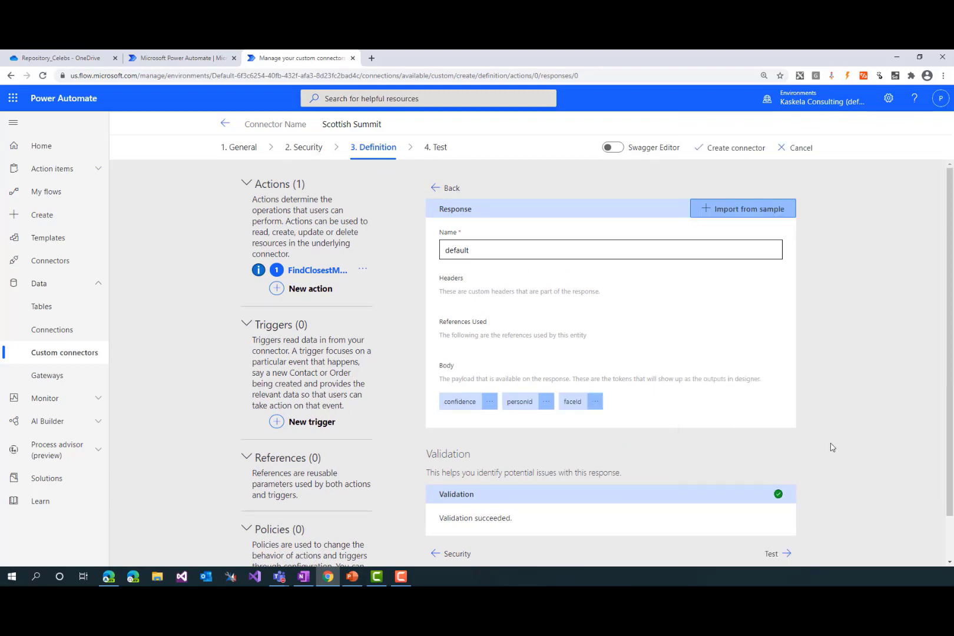
Go to the test stage, try again to create the connector and read the complete definition error
scroll(792, 495, down, 1)
click(779, 506)
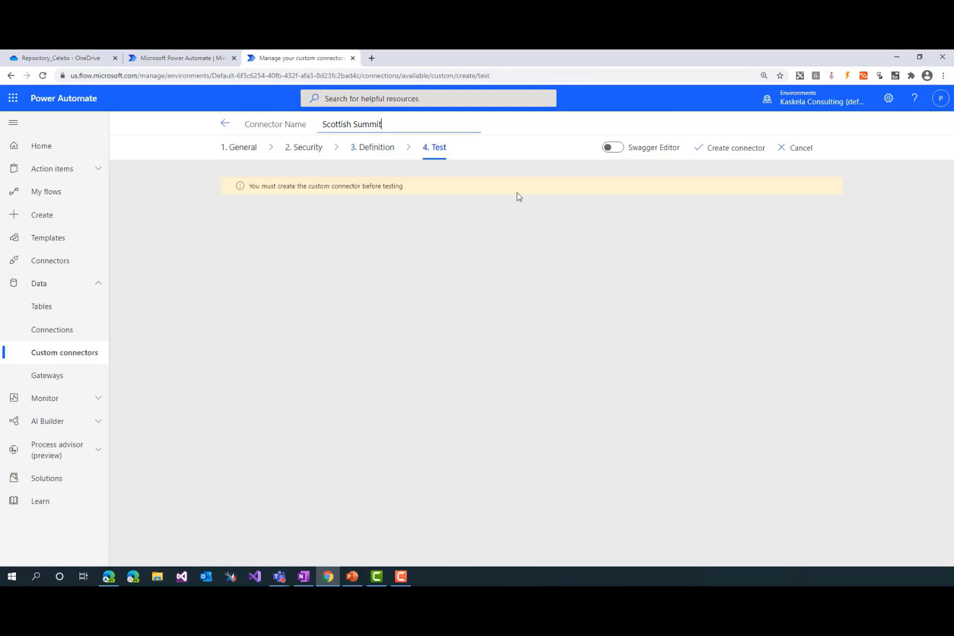
click(741, 153)
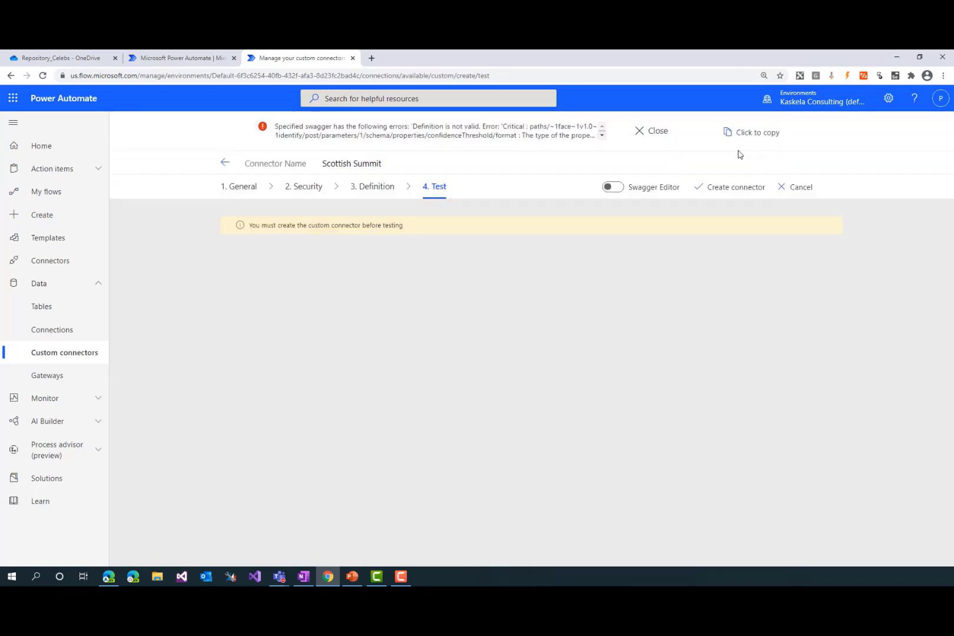
click(724, 186)
drag(525, 130, 529, 136)
click(484, 135)
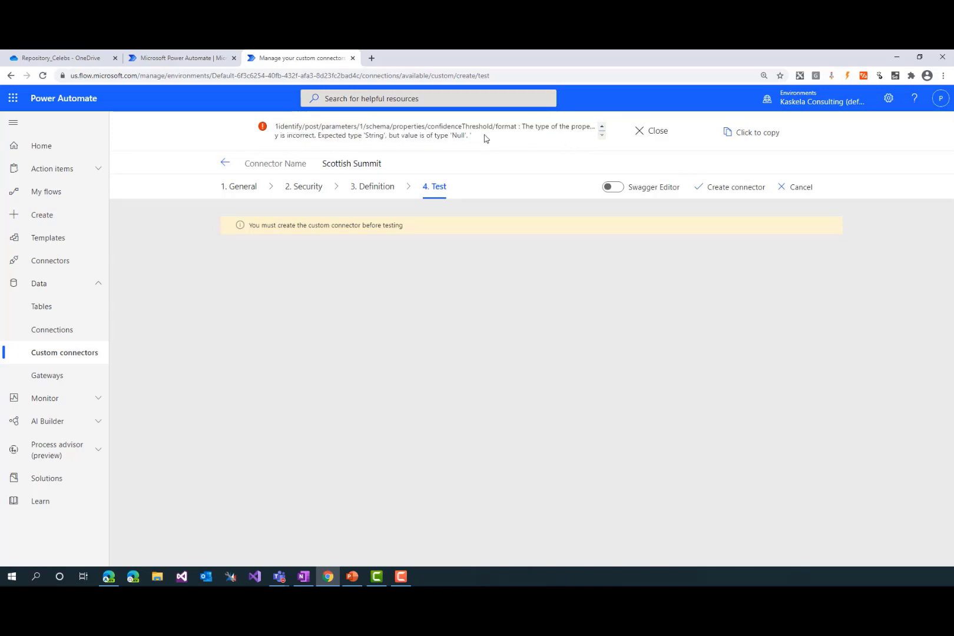
In the FindClosestMatch definition, open the request body's confidenceThreshold property and set its number format to double
click(374, 188)
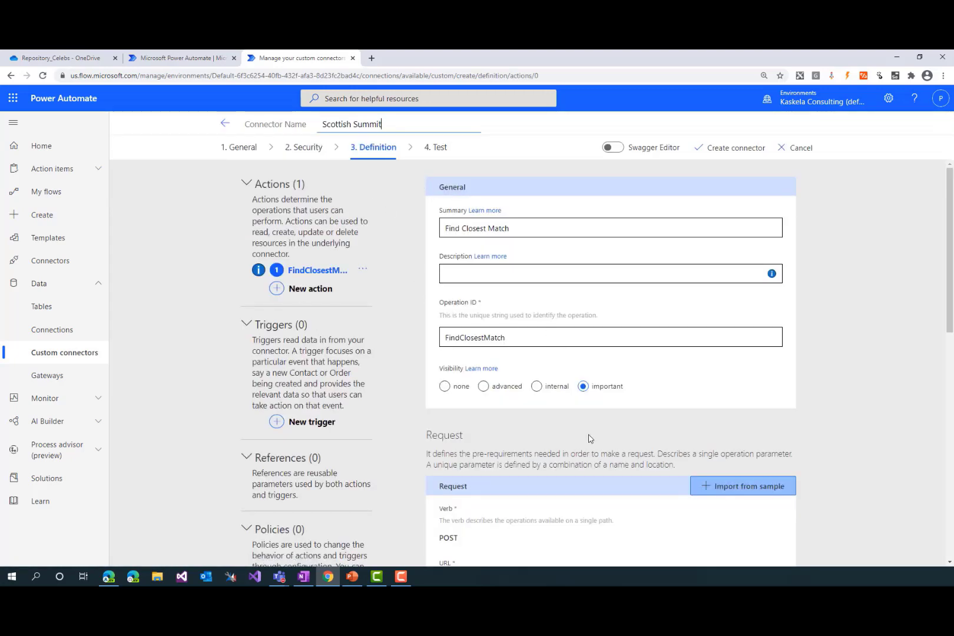
scroll(540, 488, down, 4)
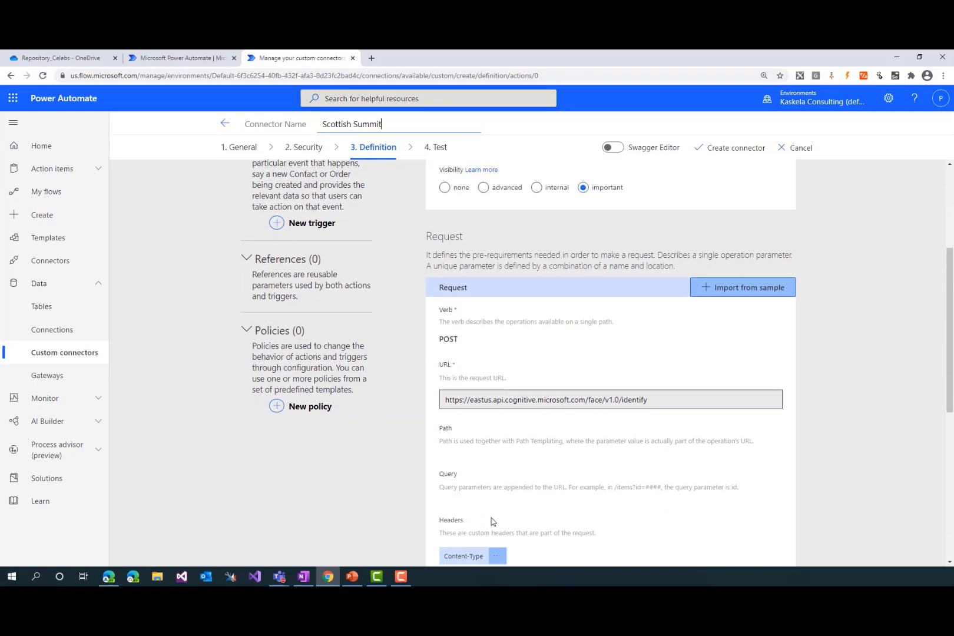
click(480, 507)
scroll(571, 502, down, 2)
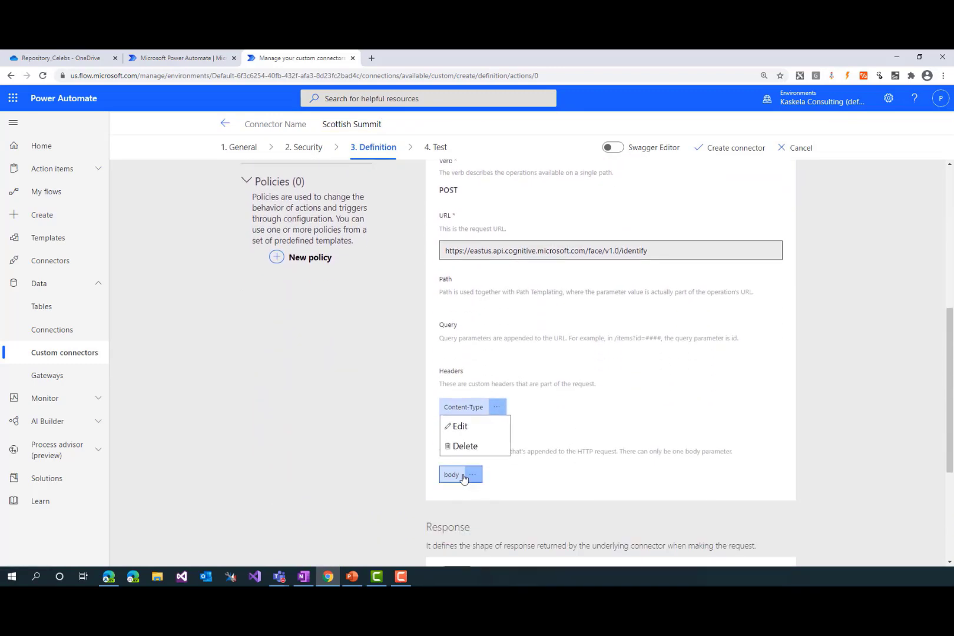
click(472, 474)
click(461, 494)
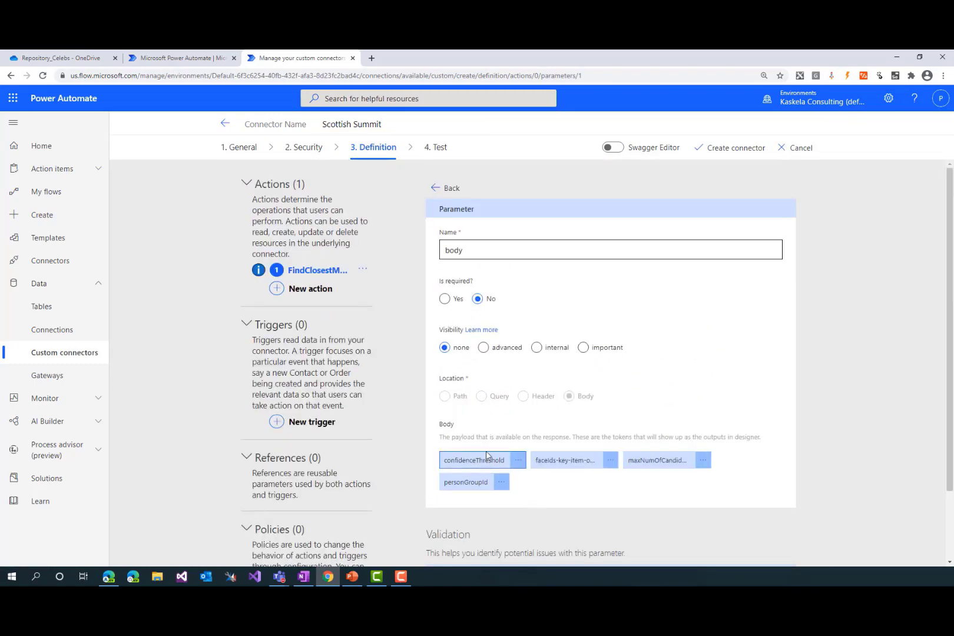
click(487, 460)
click(484, 481)
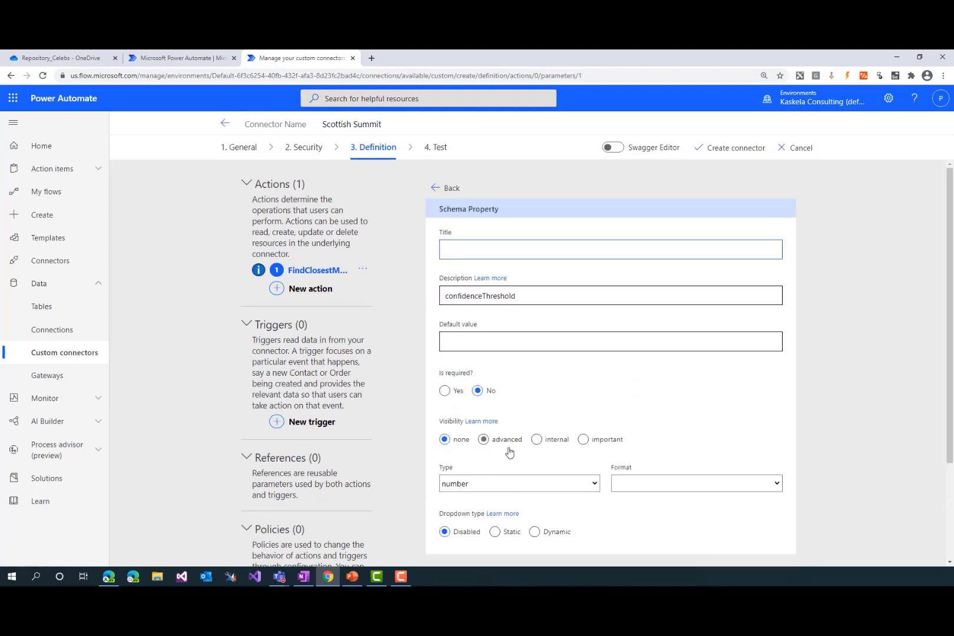
scroll(647, 447, down, 1)
click(677, 435)
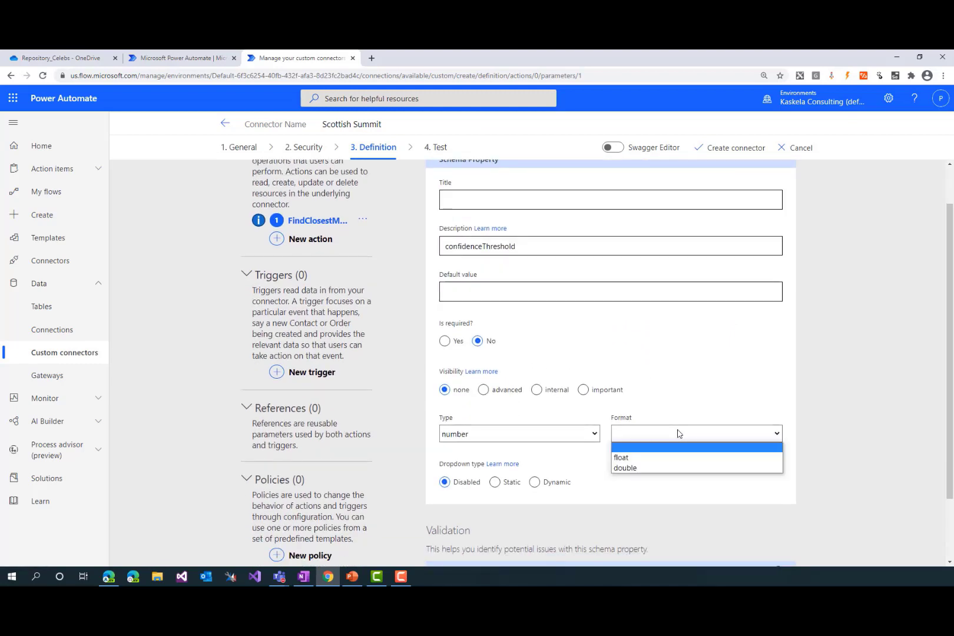
click(656, 468)
scroll(707, 500, down, 2)
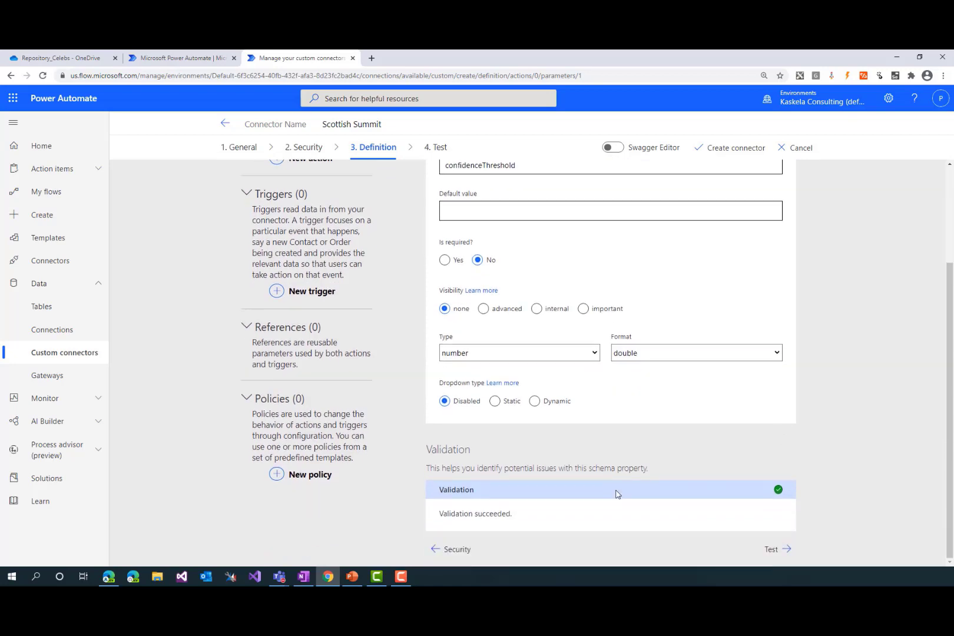
scroll(576, 257, up, 3)
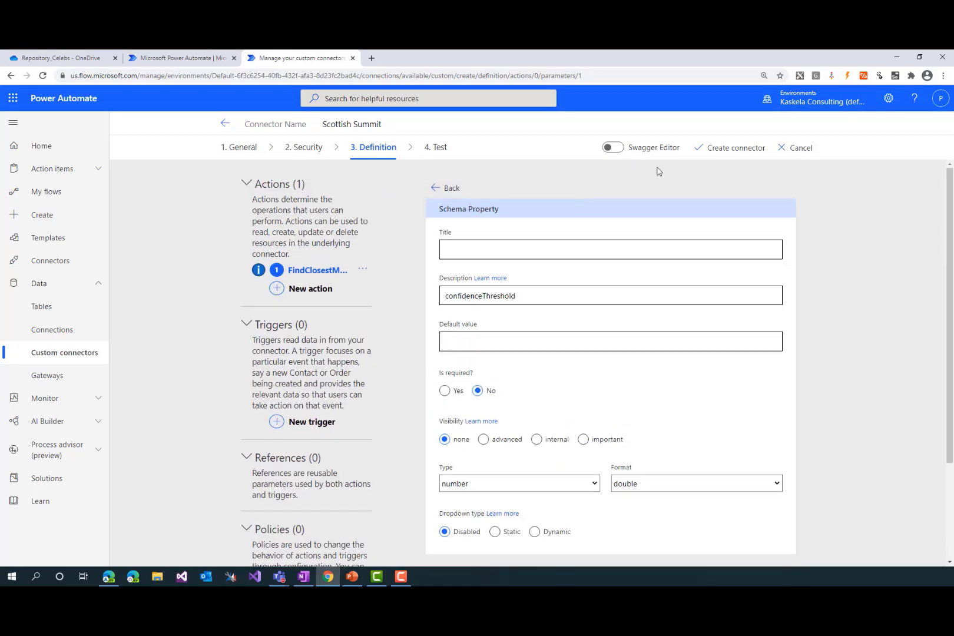
Go back from the property to the action overview and create the Scottish Summit connector
click(448, 190)
click(450, 189)
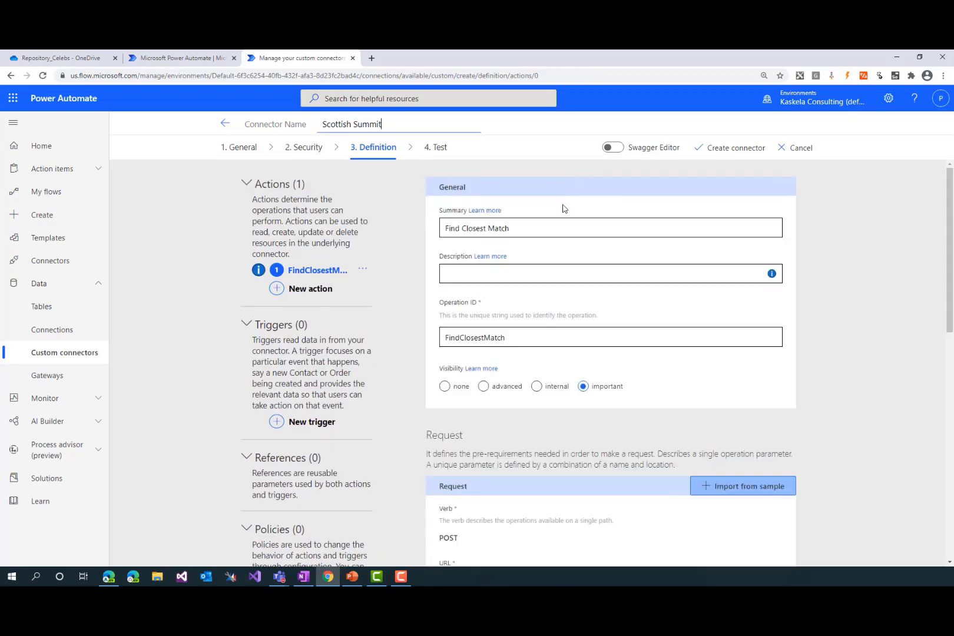
click(716, 148)
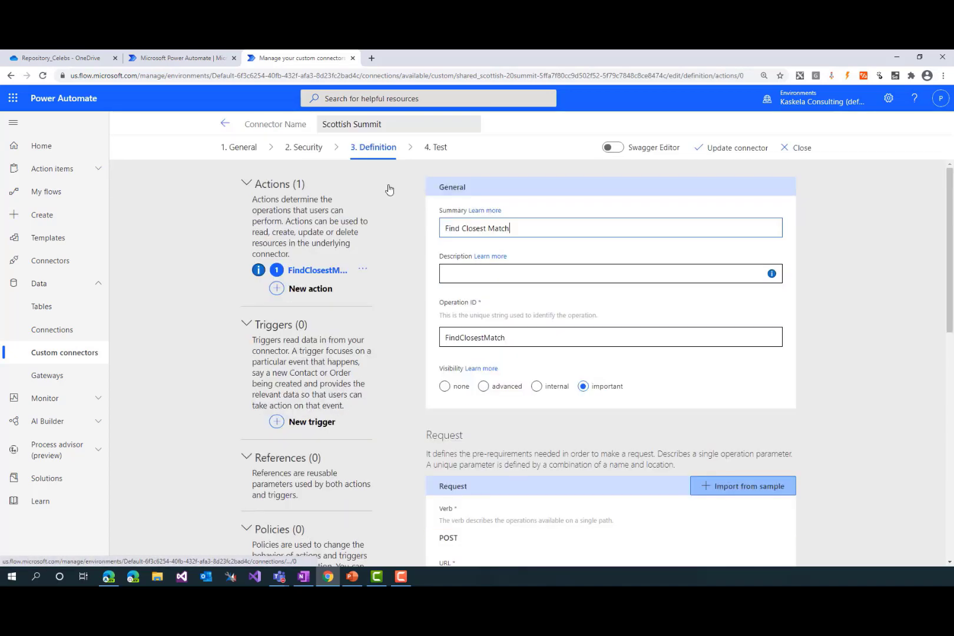
Open the action's default response and import the full JSON array with faceId and candidates as its sample body
scroll(428, 486, down, 4)
scroll(430, 486, down, 3)
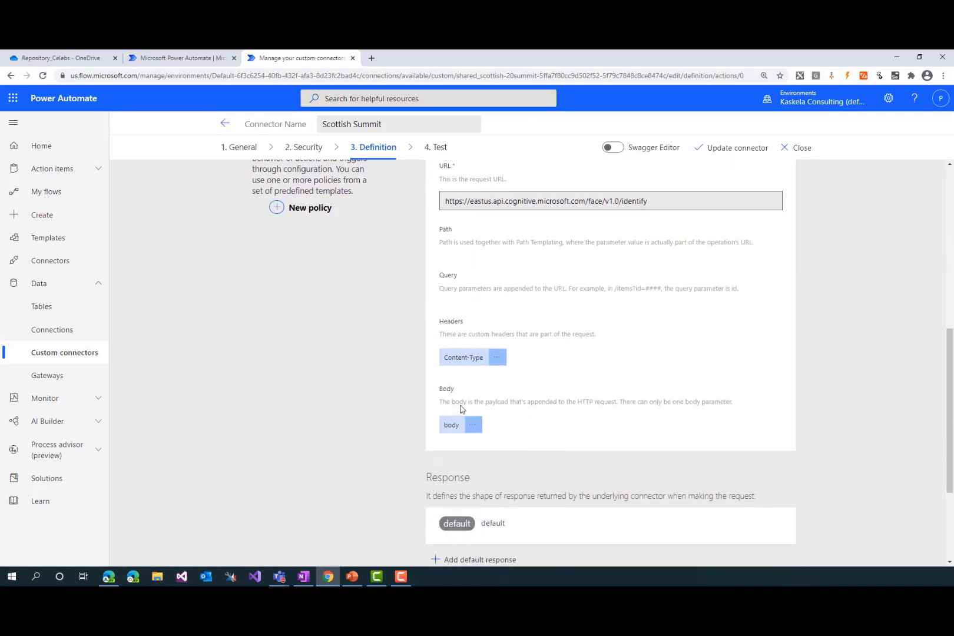
scroll(460, 408, down, 3)
click(482, 390)
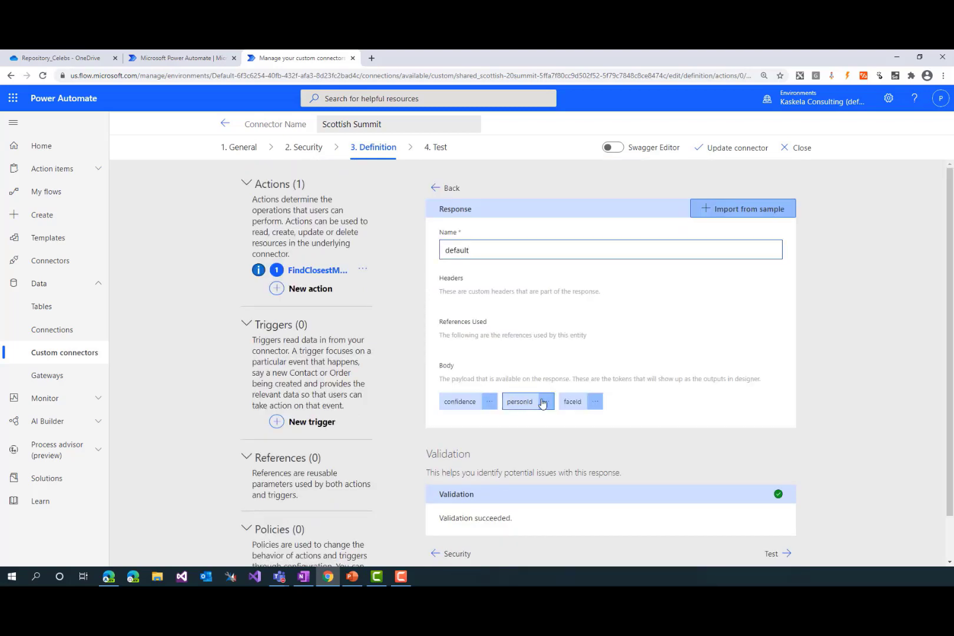
click(763, 208)
key(ctrl+v)
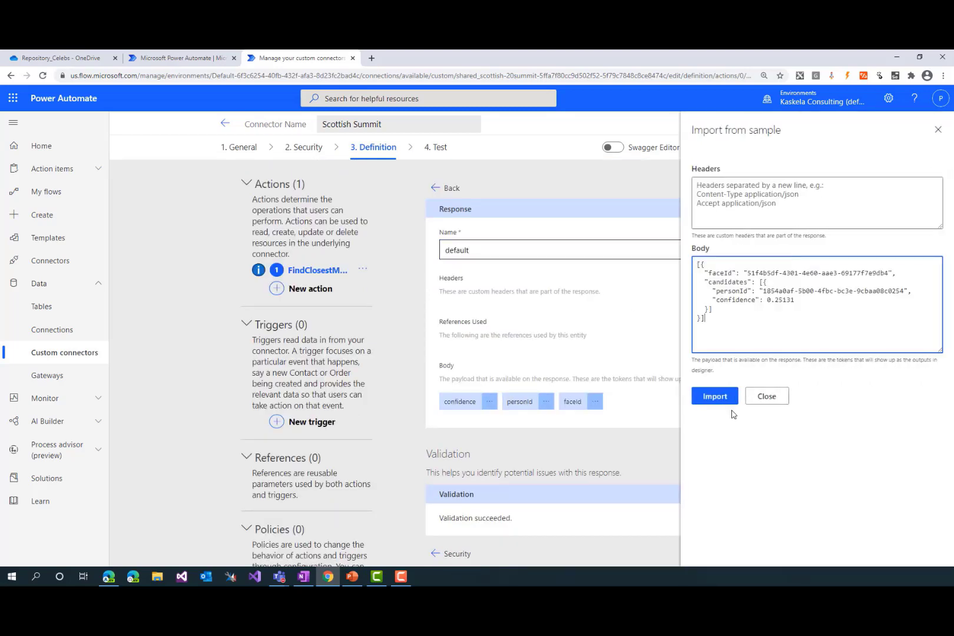
click(714, 395)
Go on to the test stage and update the Scottish Summit connector with the changed response
scroll(452, 520, down, 1)
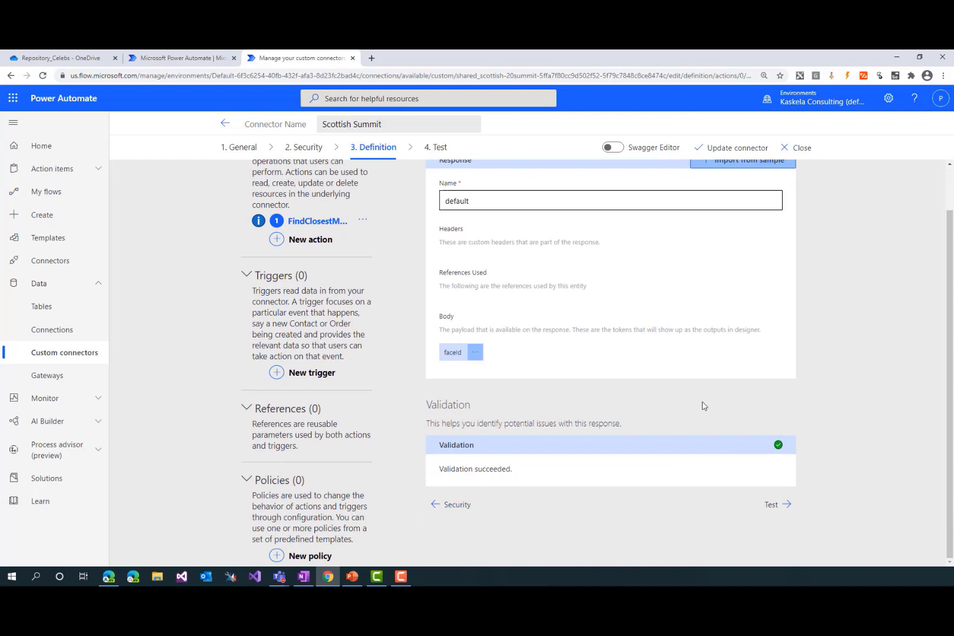
click(776, 504)
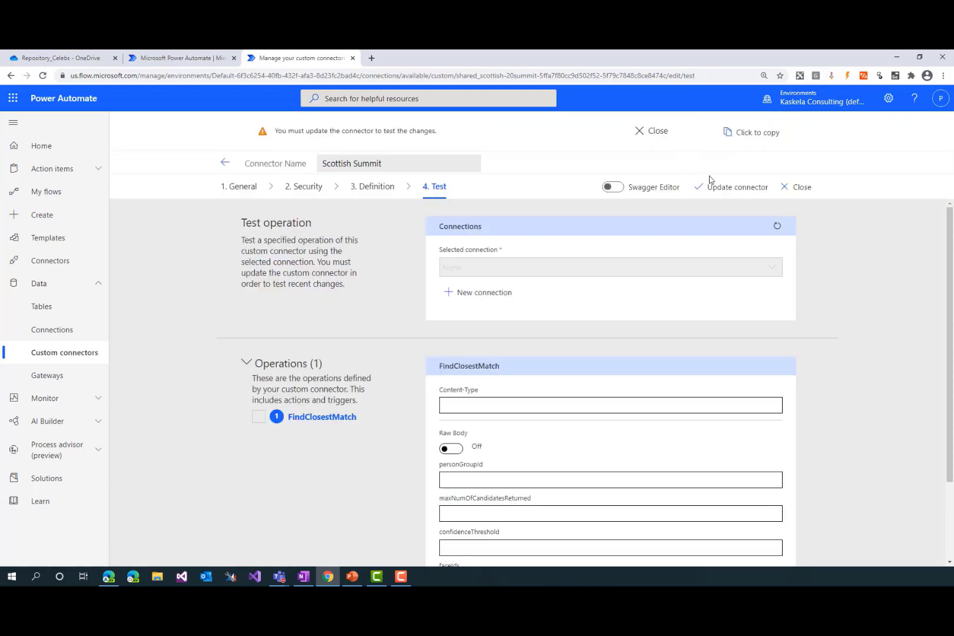
click(731, 187)
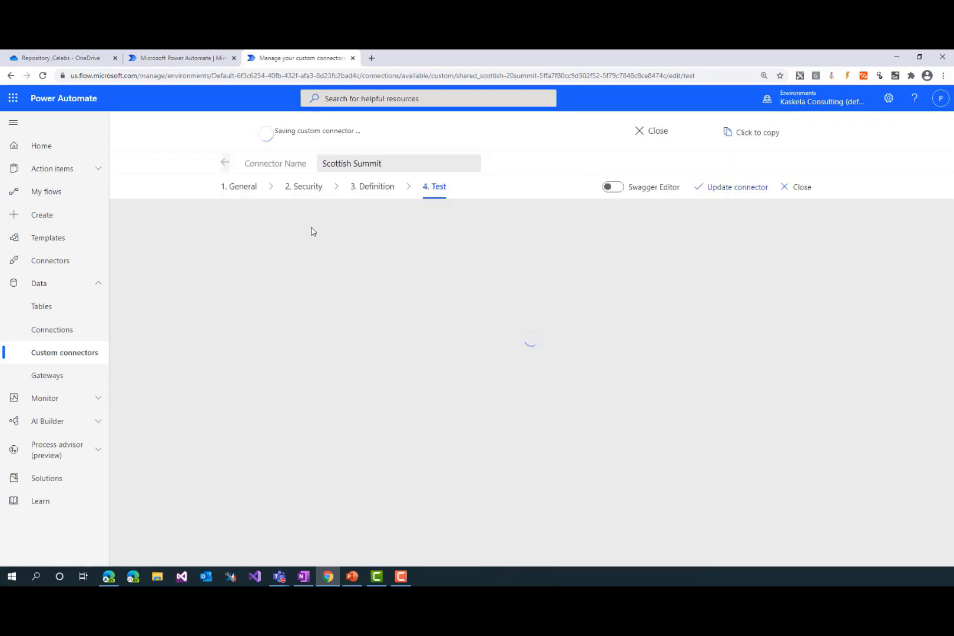
Switch to OneNote and back to Chrome, create a Scottish Summit connection by pasting the subscription key, and refresh the available connections
key(alt+Tab)
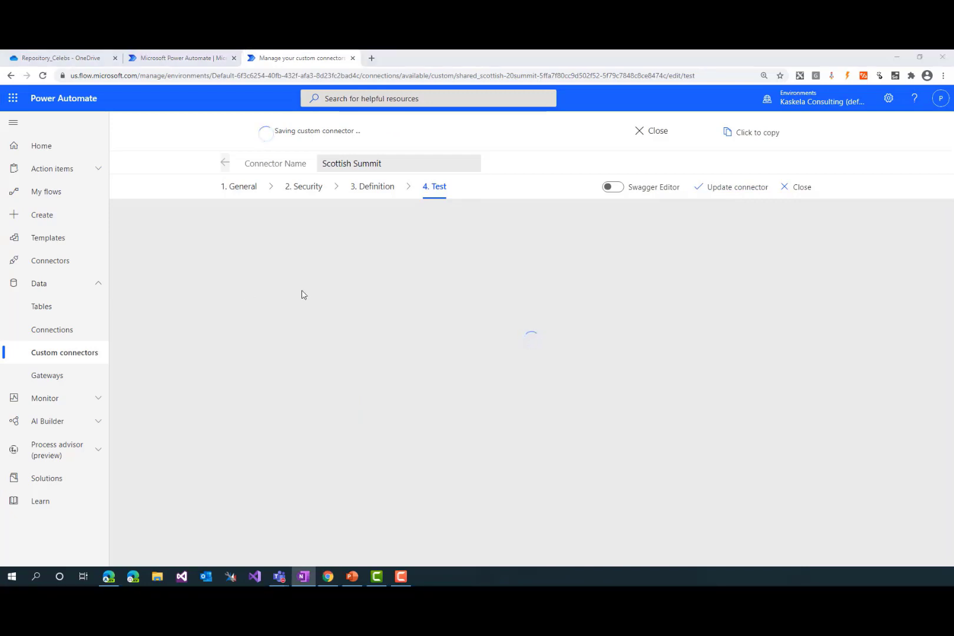
key(alt+Tab)
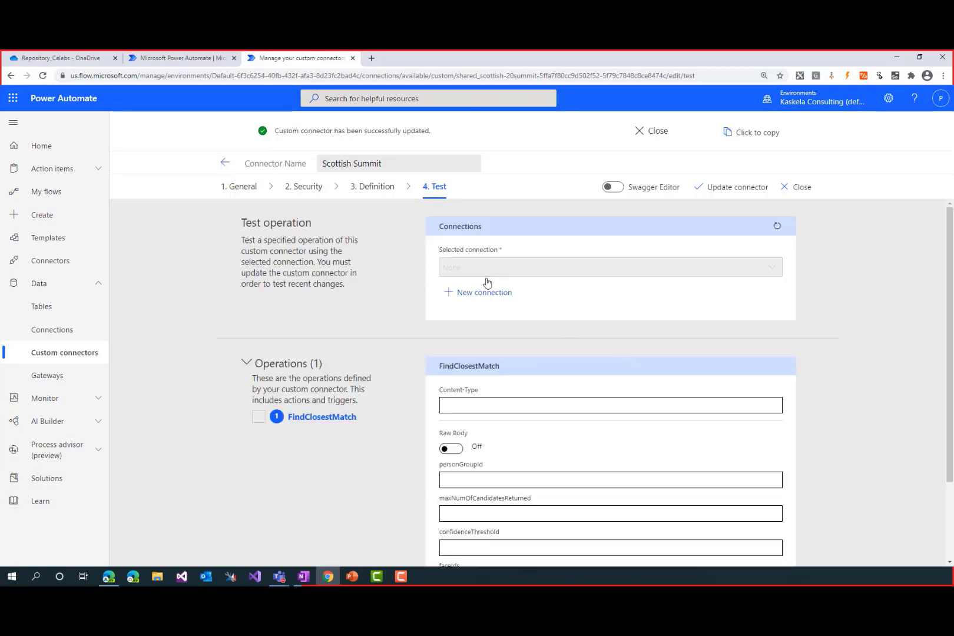
click(477, 297)
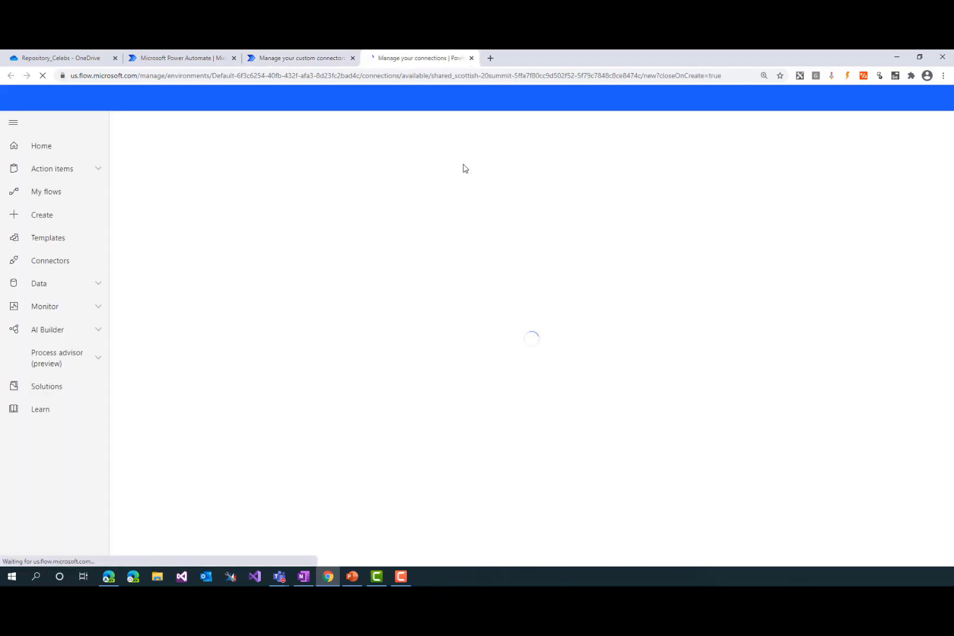
click(287, 176)
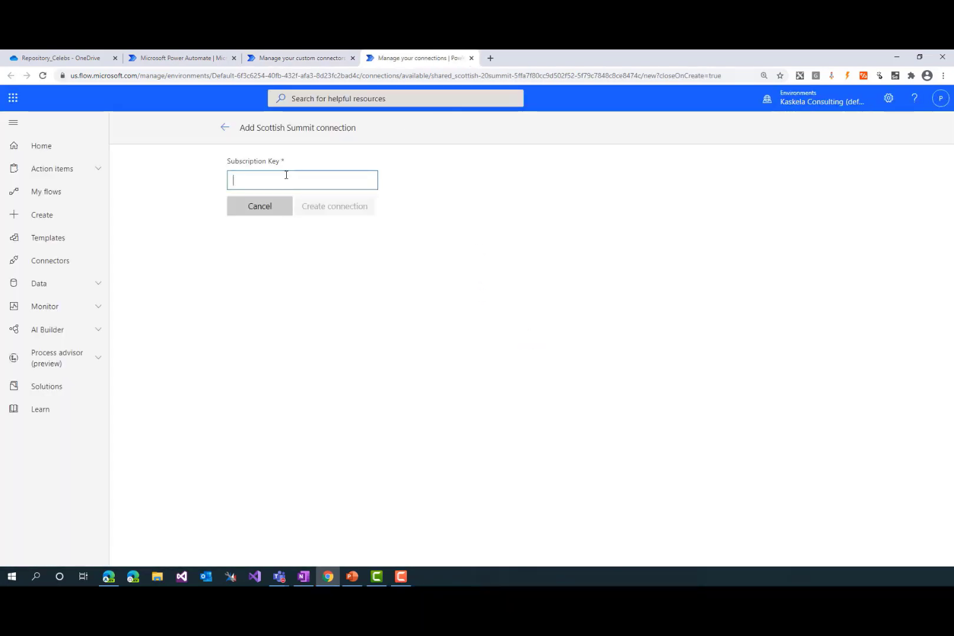
key(ctrl+v)
click(354, 206)
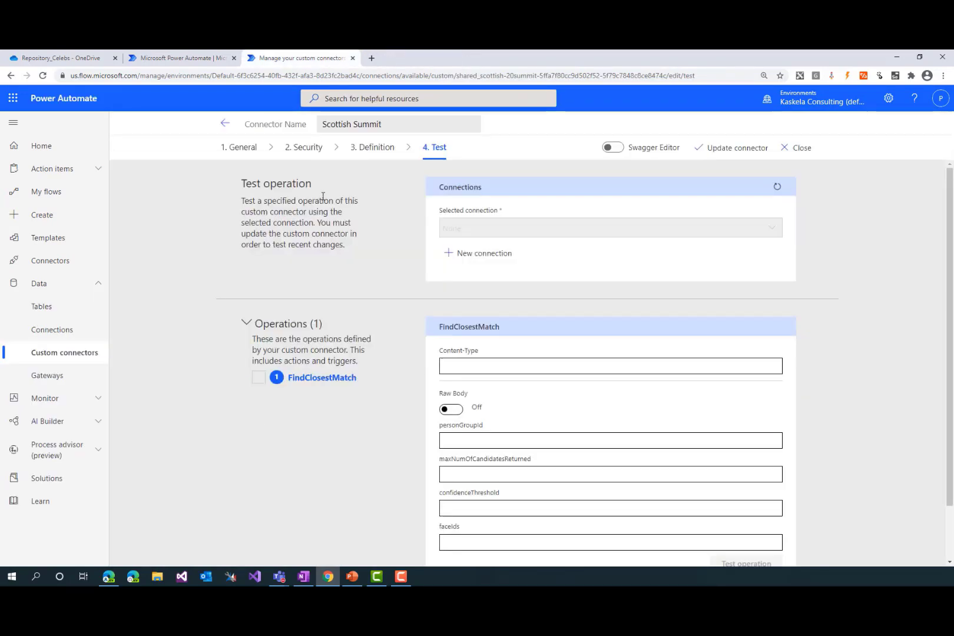
click(777, 187)
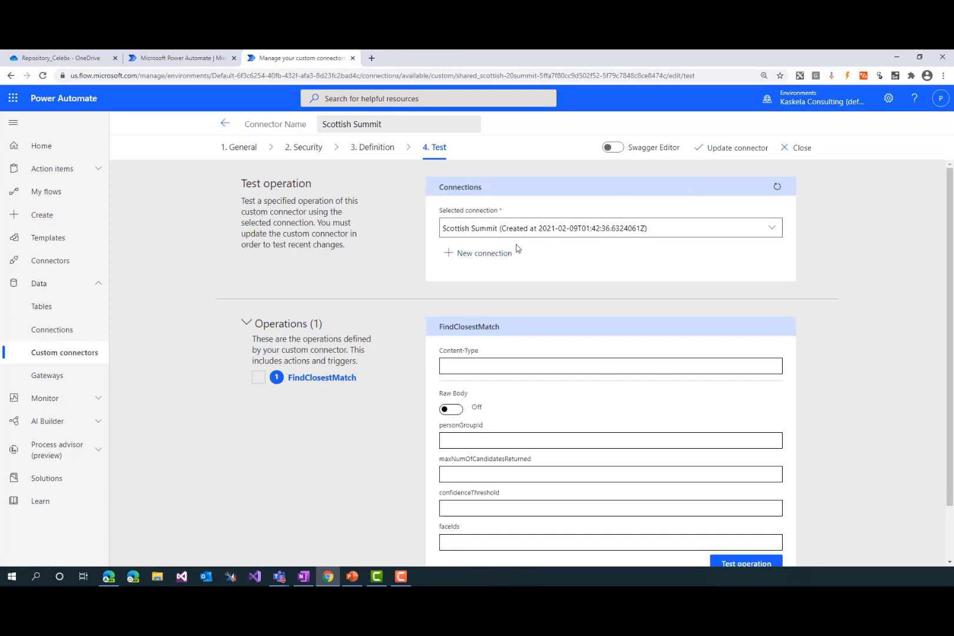
Copy the content type from OneNote and, back in Chrome, set the FindClosestMatch test's Content-Type to application/json
scroll(412, 303, down, 2)
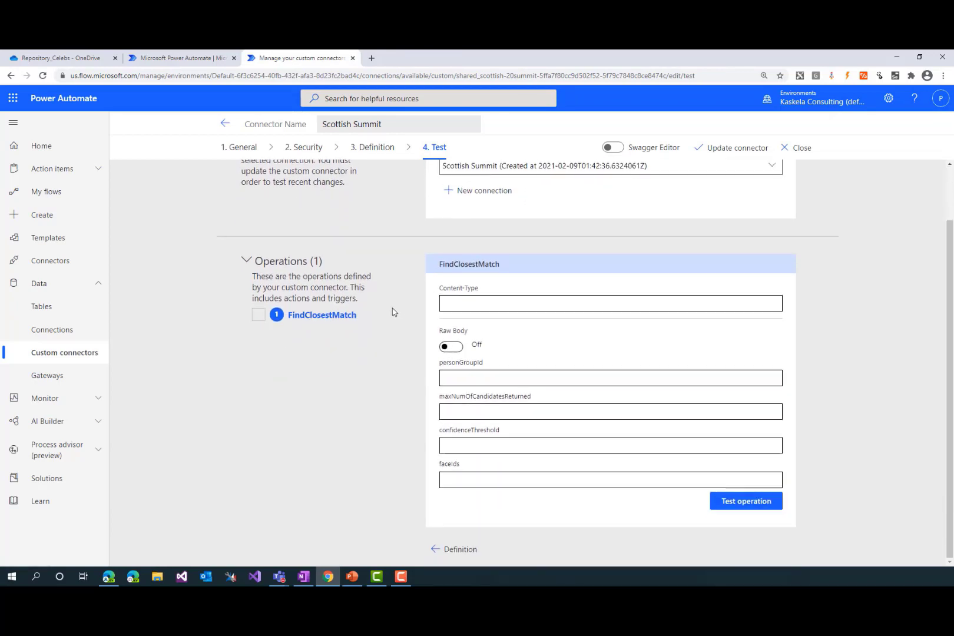
click(488, 299)
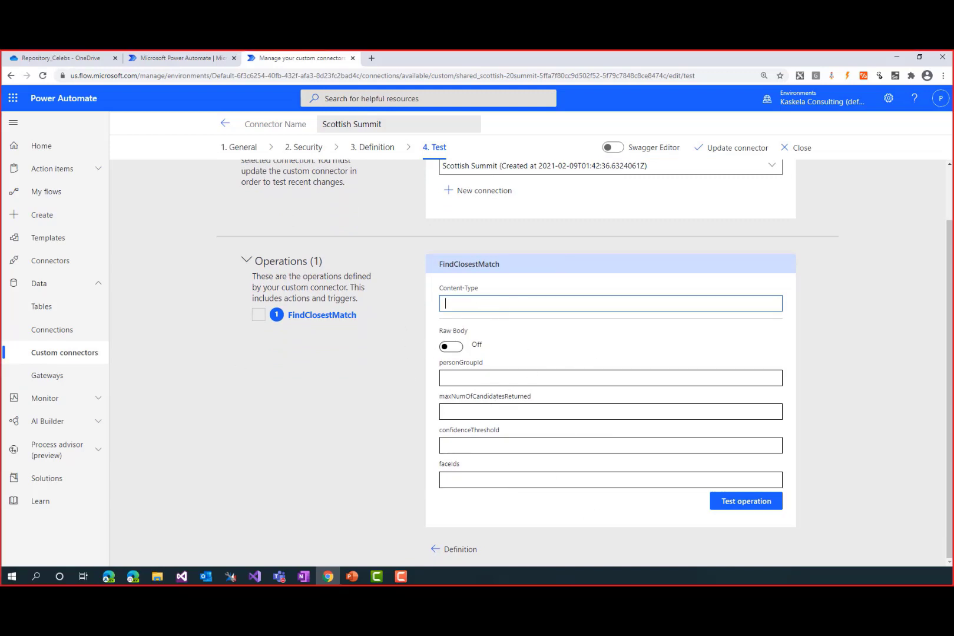
key(alt+Tab)
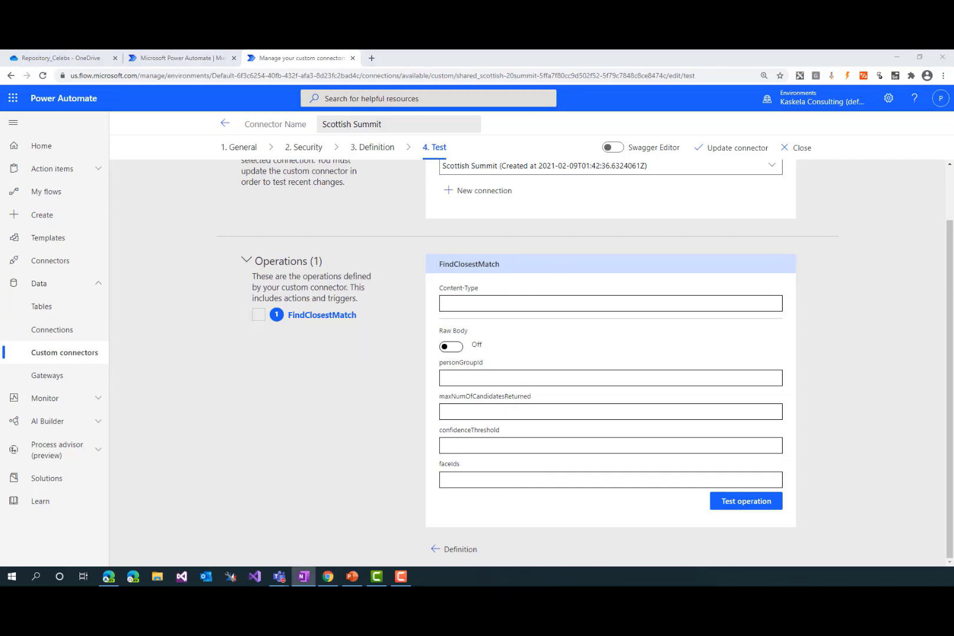
click(591, 310)
text(application/json)
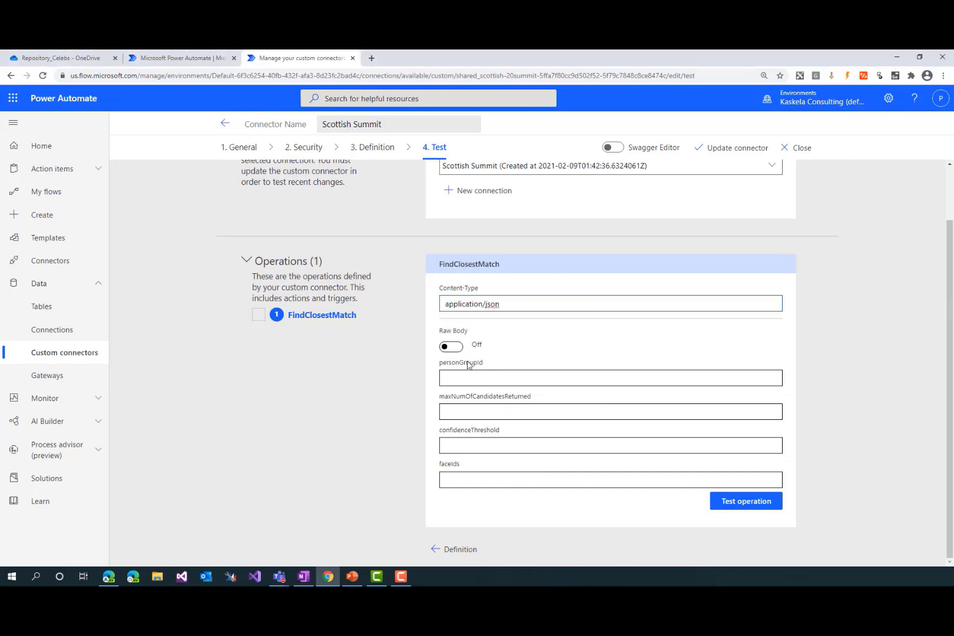
Set the test's personGroupId to celebs, maxNumOfCandidatesReturned to 1 and confidenceThreshold to 0.0
click(478, 378)
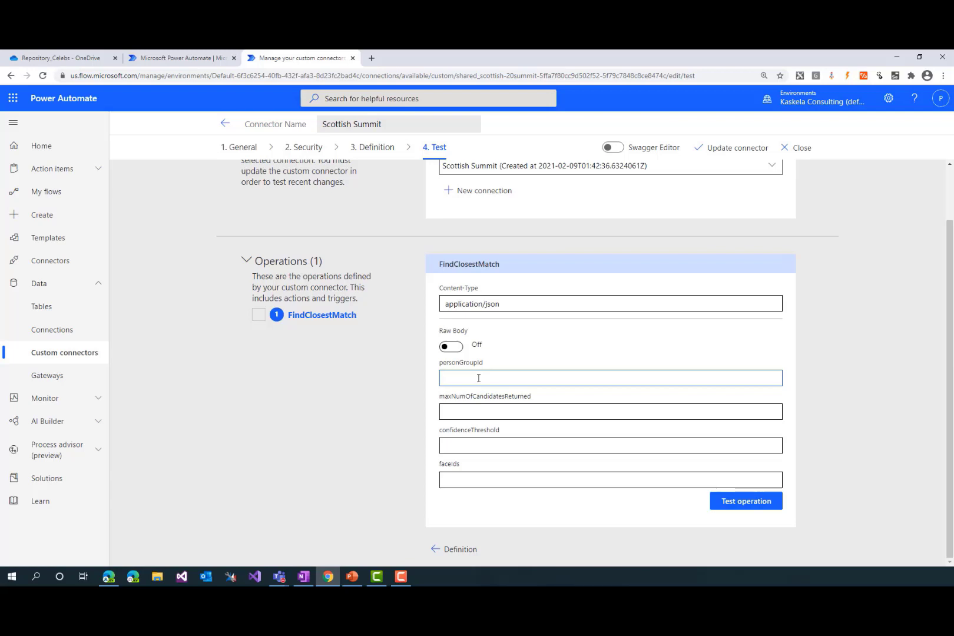
key(Tab)
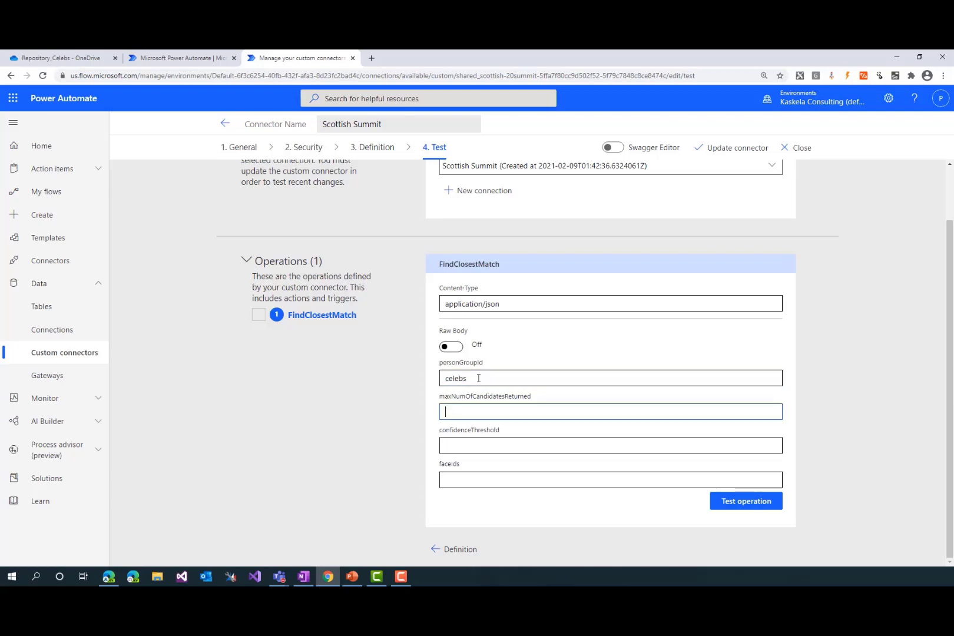
click(477, 440)
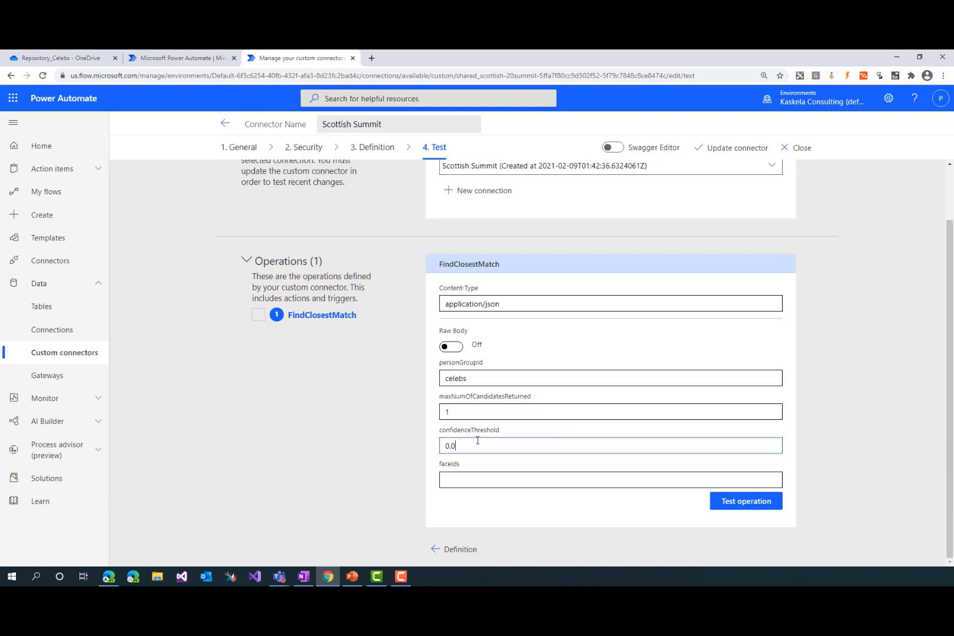
key(Tab)
Switch to OneNote for the sample face ID and paste it into the test's faceIds back in Chrome
key(alt+Tab)
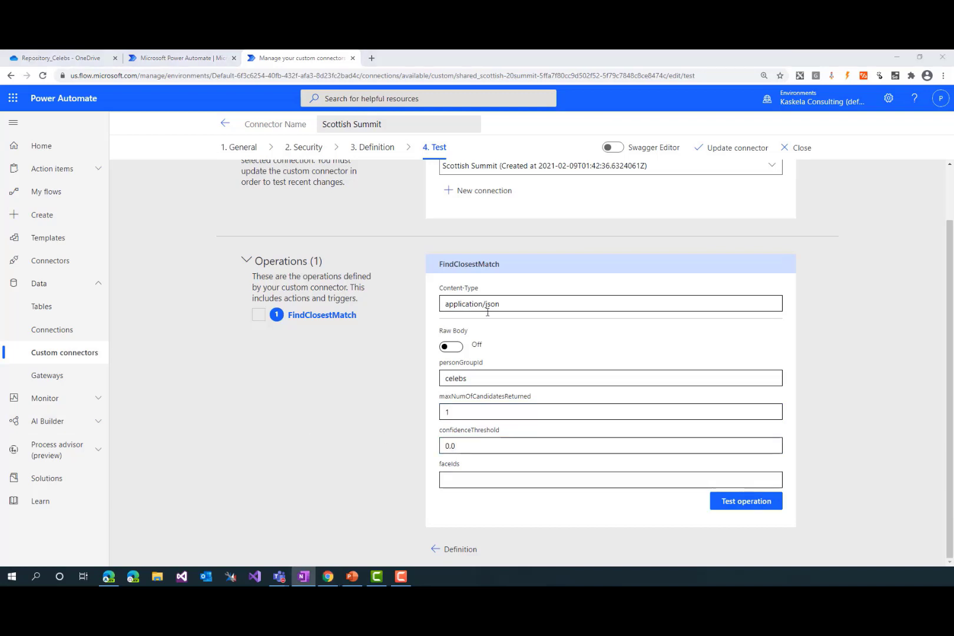
key(alt+Tab)
key(alt+Tab)
key(alt+Tab)
text(51f4b5df-4301-4e60-aae3-69177f7e9db4)
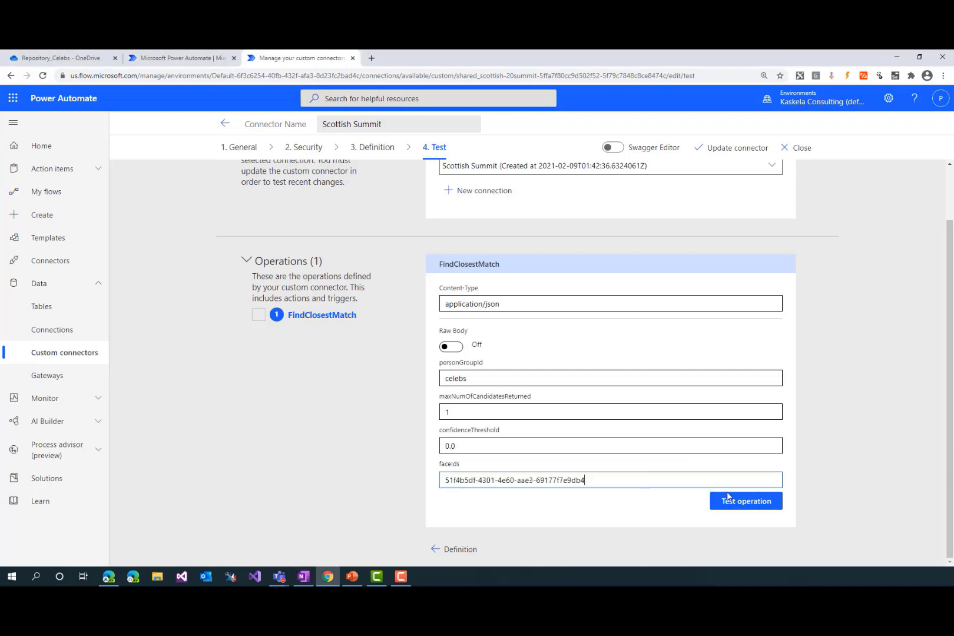
Run the FindClosestMatch test and examine its response body and schema validation
click(756, 502)
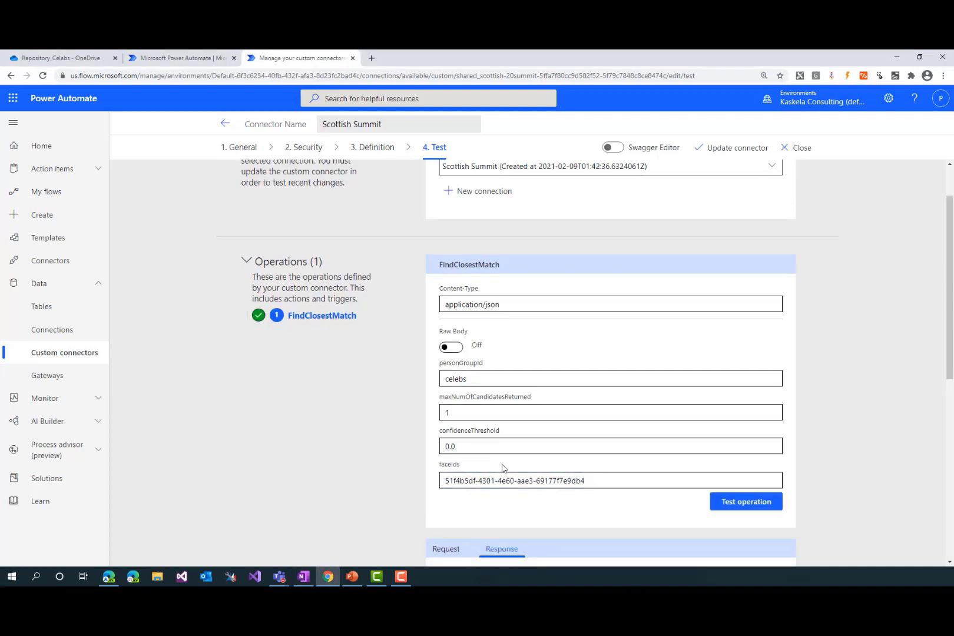
scroll(392, 464, down, 5)
scroll(397, 457, down, 1)
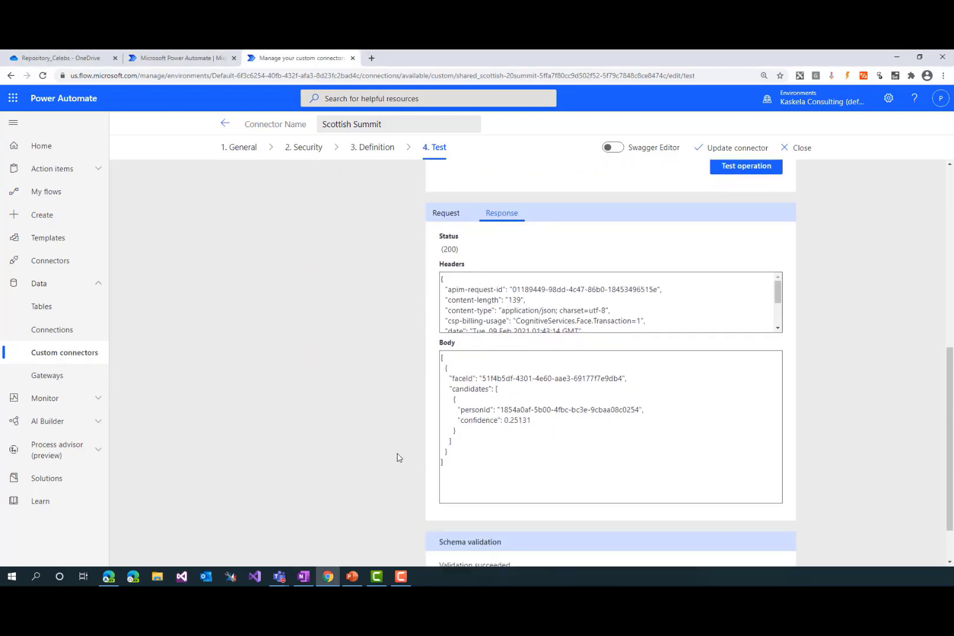
drag(445, 354, 480, 447)
click(480, 448)
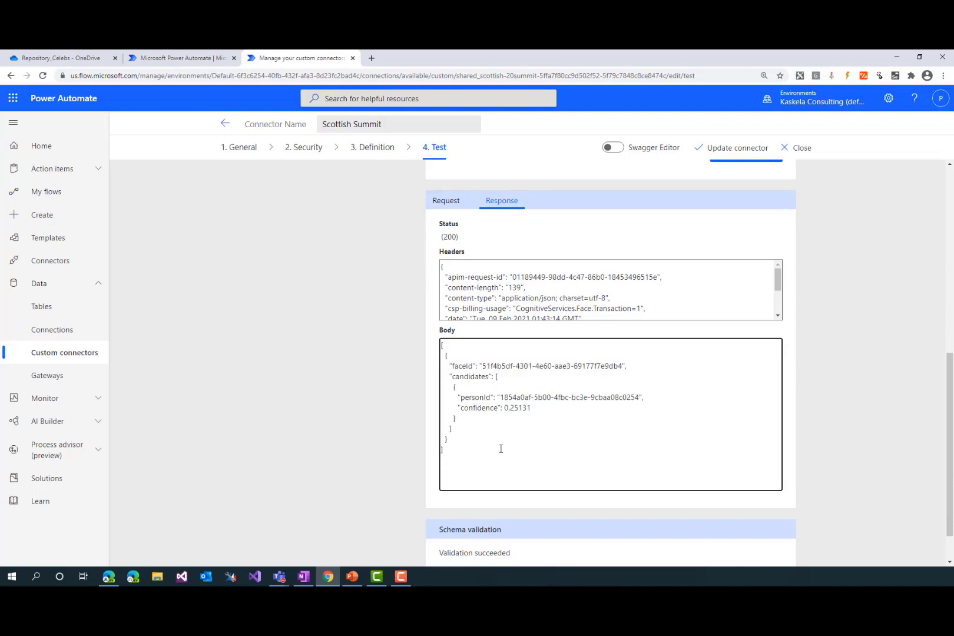
scroll(518, 471, down, 1)
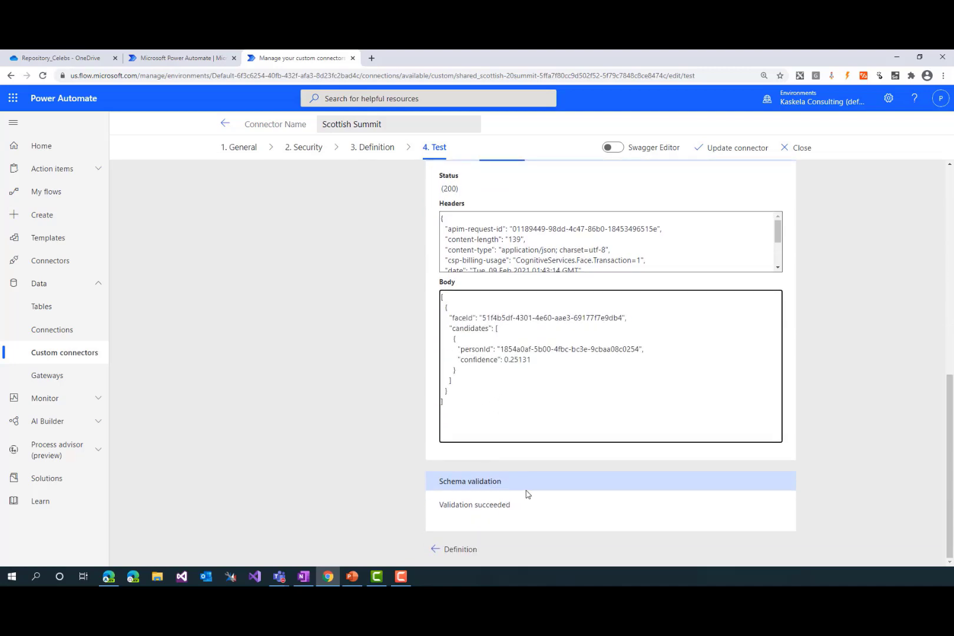
Update the Scottish Summit connector and open the solutions list in the other Power Automate browser tab
click(737, 149)
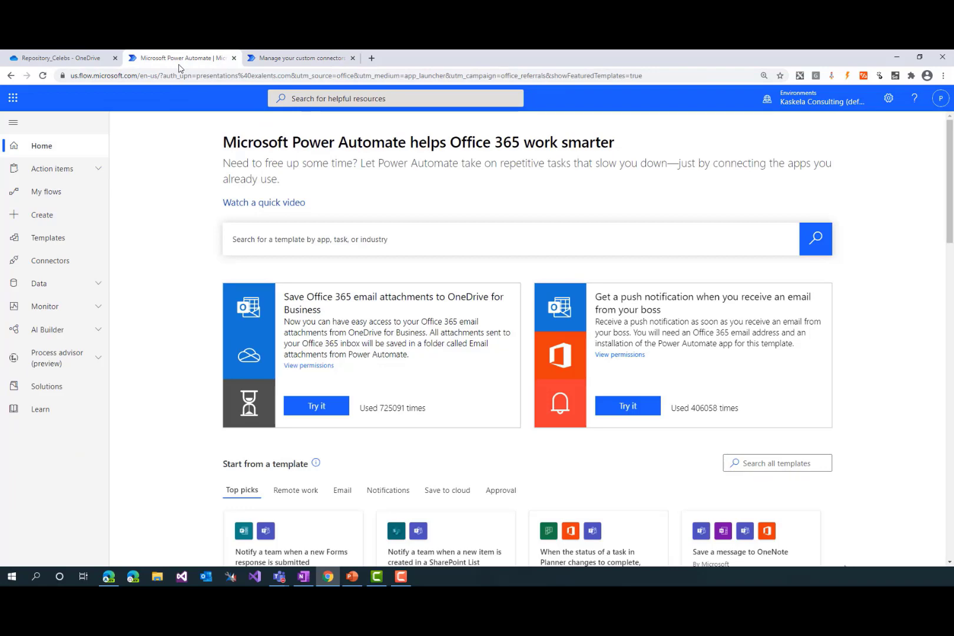
click(287, 58)
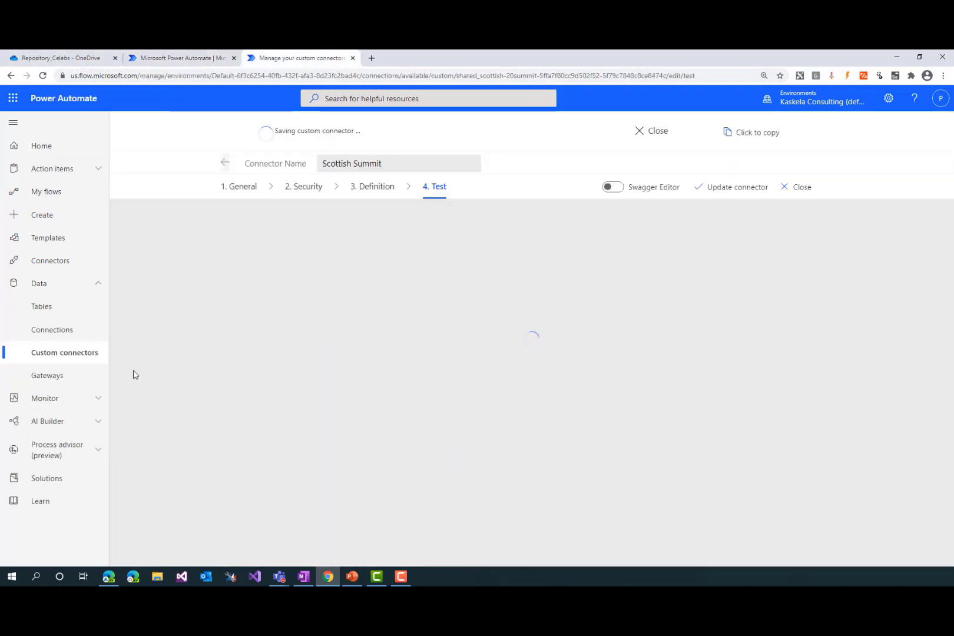
click(183, 57)
click(45, 387)
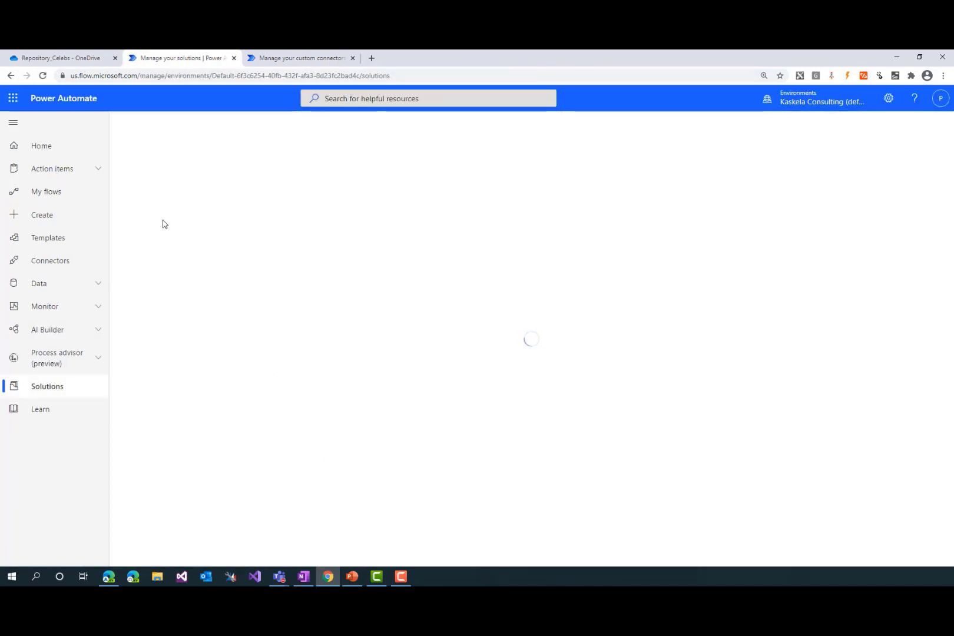
click(276, 60)
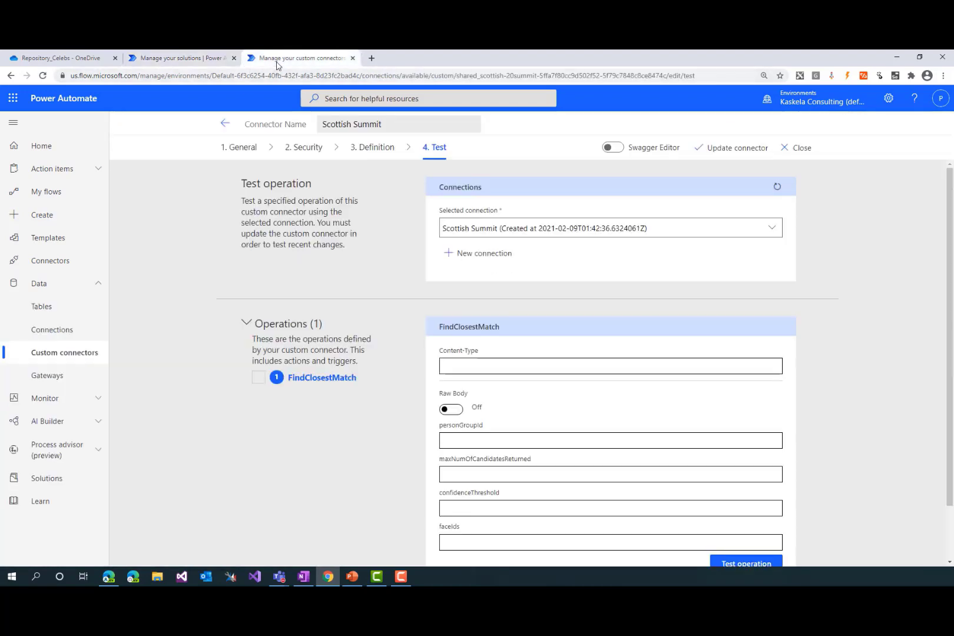
click(186, 59)
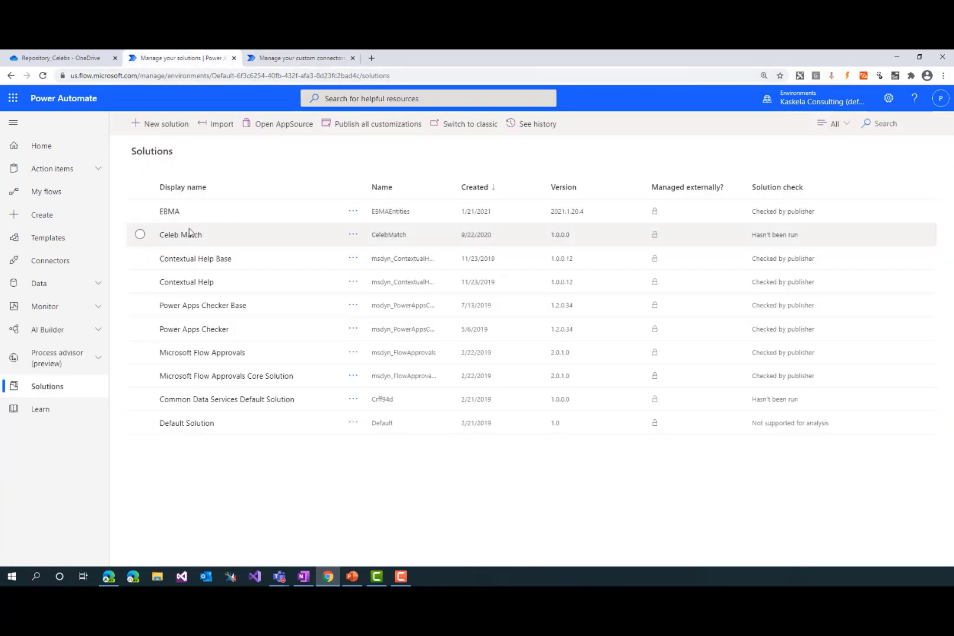
Open the Scottish Summit Face Detect flow from the Celeb Match solution for editing
click(189, 234)
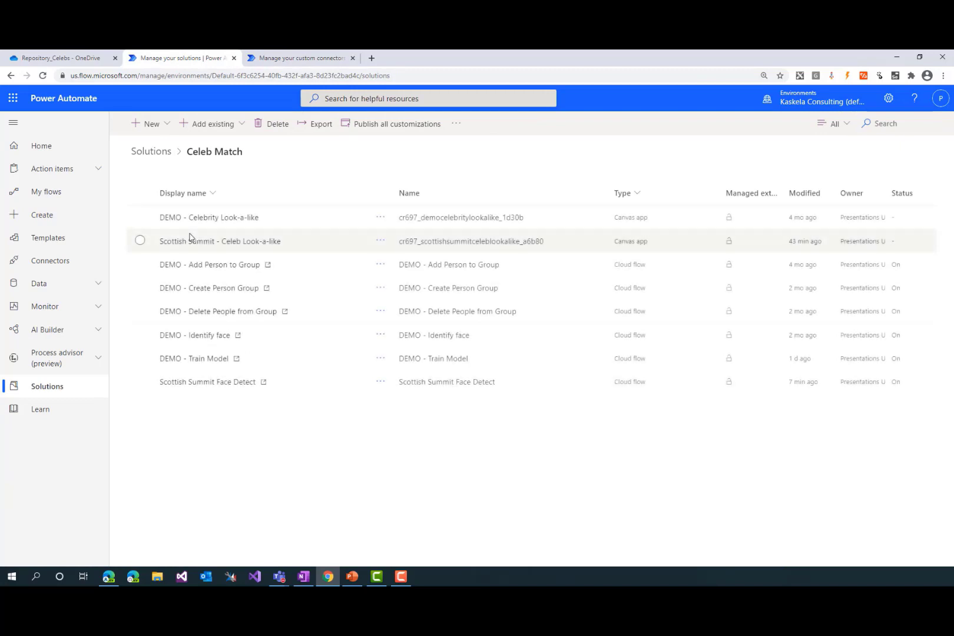
click(201, 383)
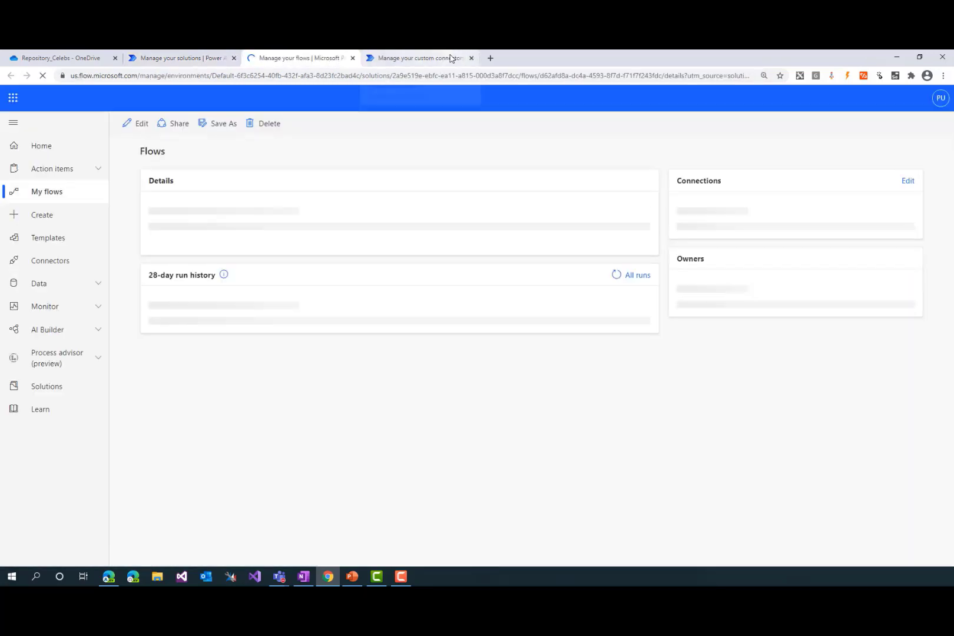
click(140, 126)
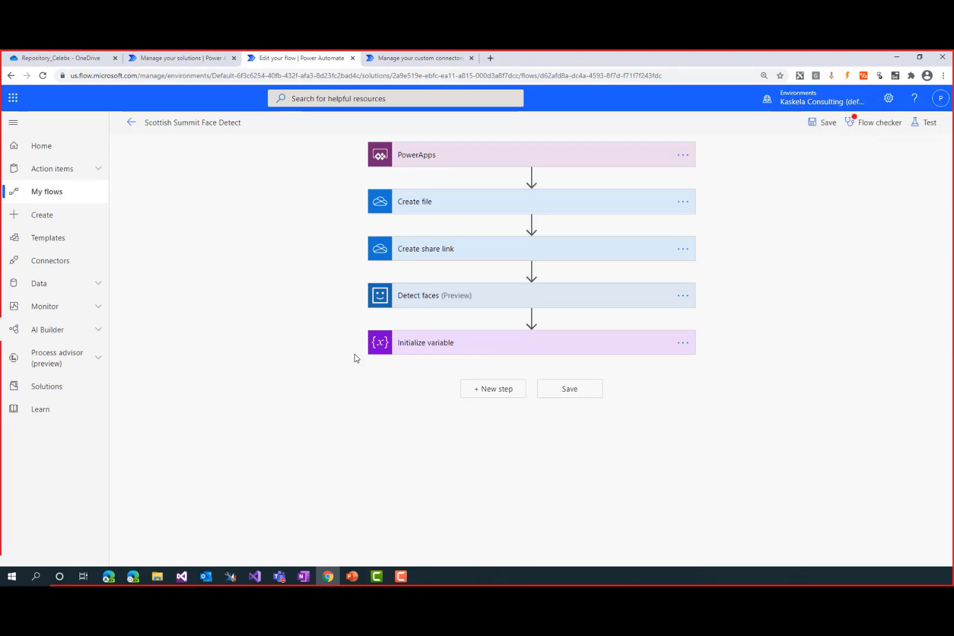
Add the Find Closest Match action of the custom Scottish Summit connector after the Initialize variable step
click(492, 398)
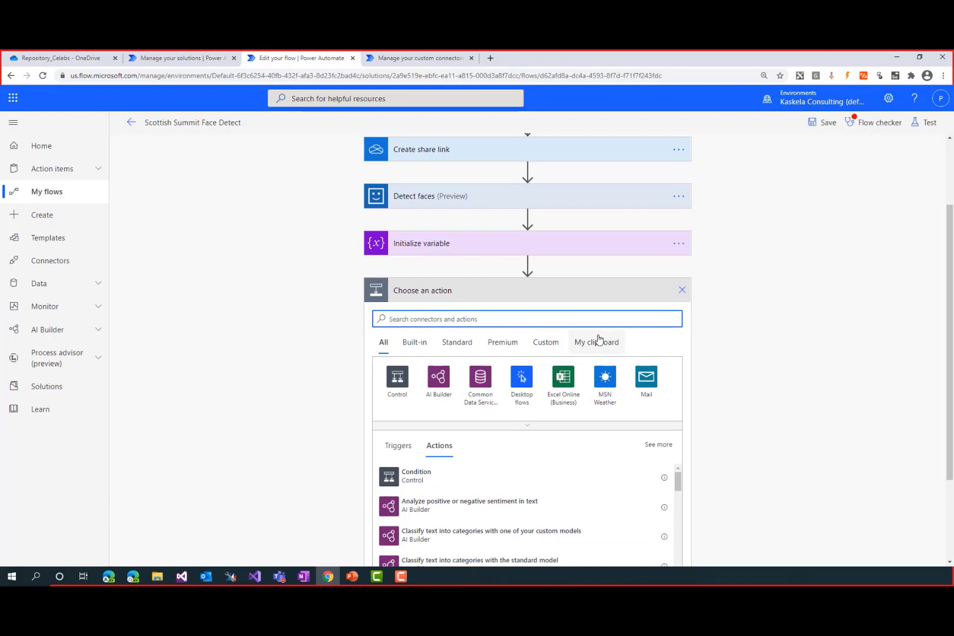
click(551, 344)
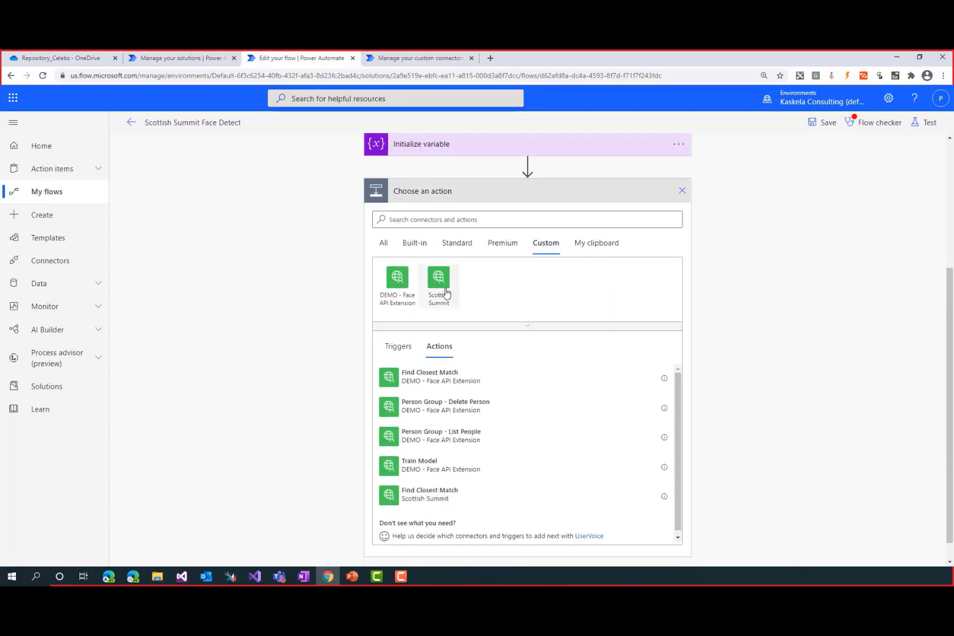
click(436, 284)
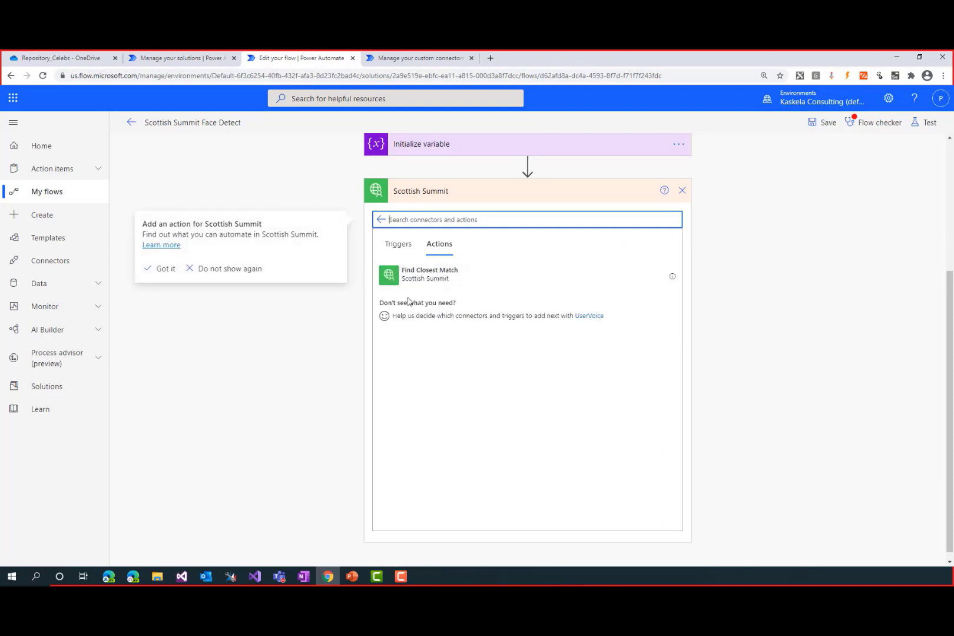
click(415, 279)
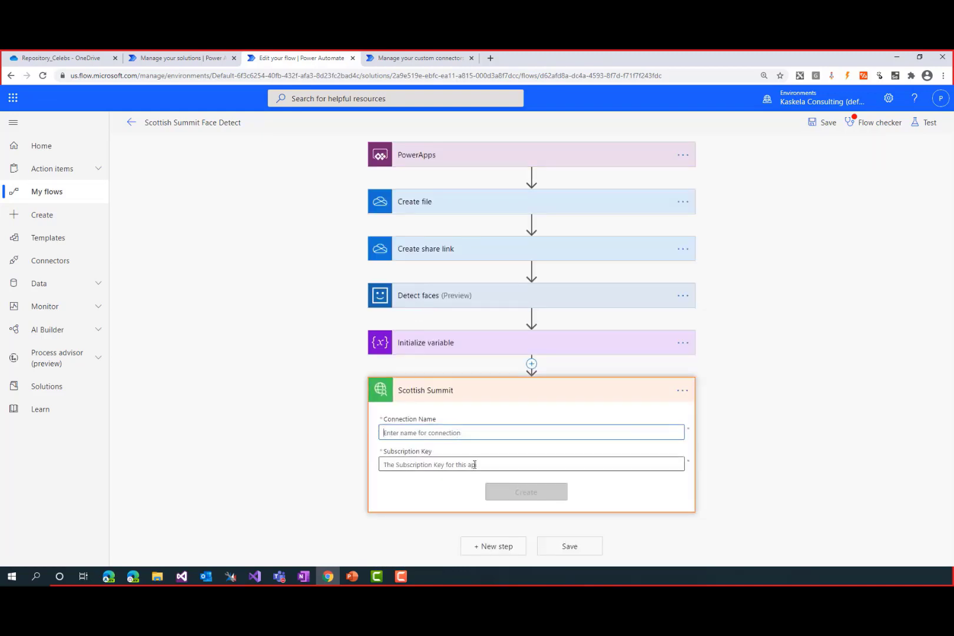
Create a connection named Scottish Summit Connection for the action, pasting the subscription key from OneNote
text(Scottish Summit Connection)
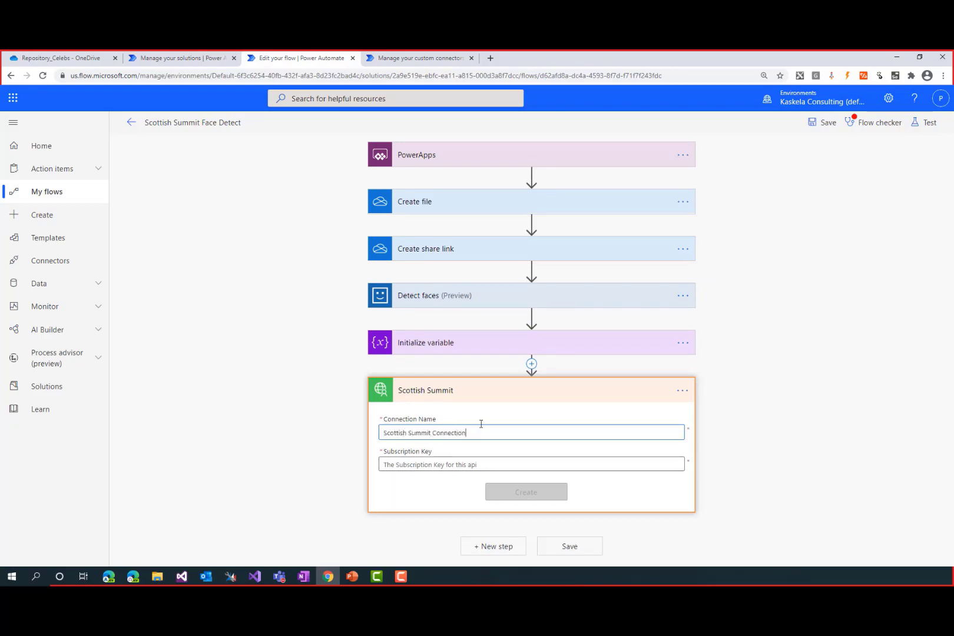
key(Tab)
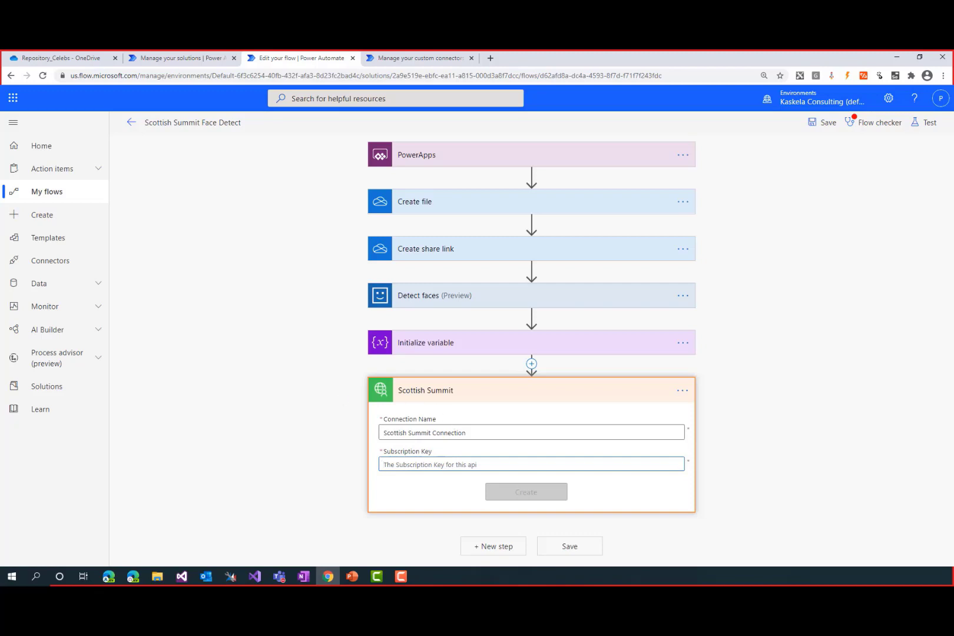
key(alt+Tab)
click(502, 465)
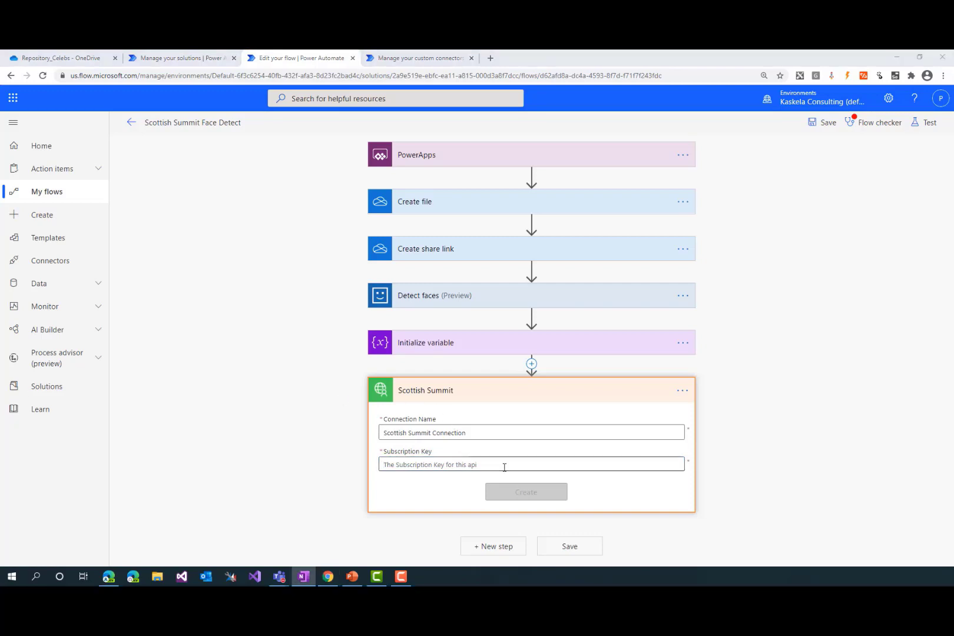
key(ctrl+v)
click(537, 495)
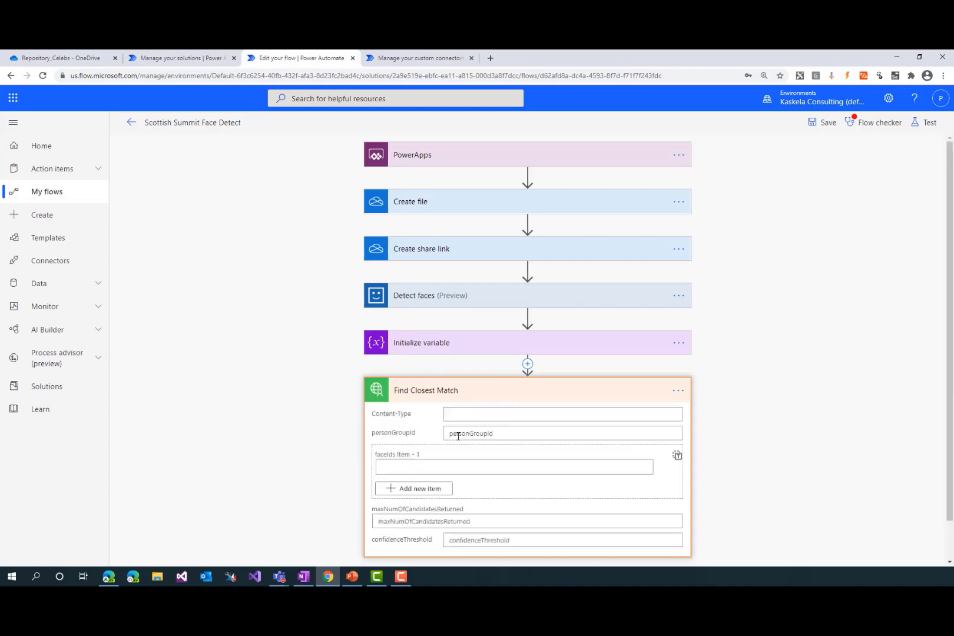
Copy the content type from OneNote and set the Find Closest Match action's Content-Type to application/json
scroll(378, 442, down, 1)
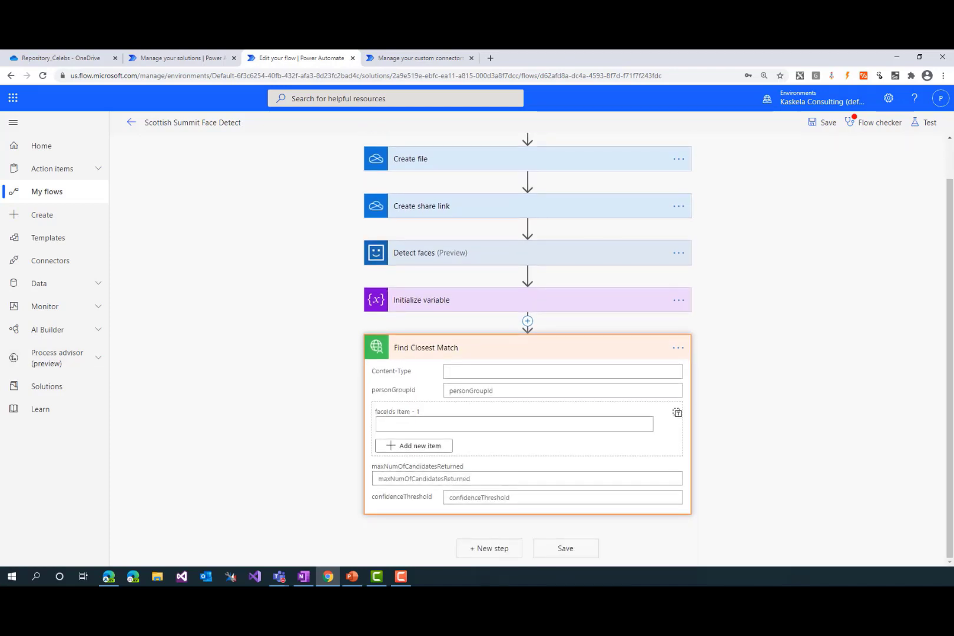
key(alt+Tab)
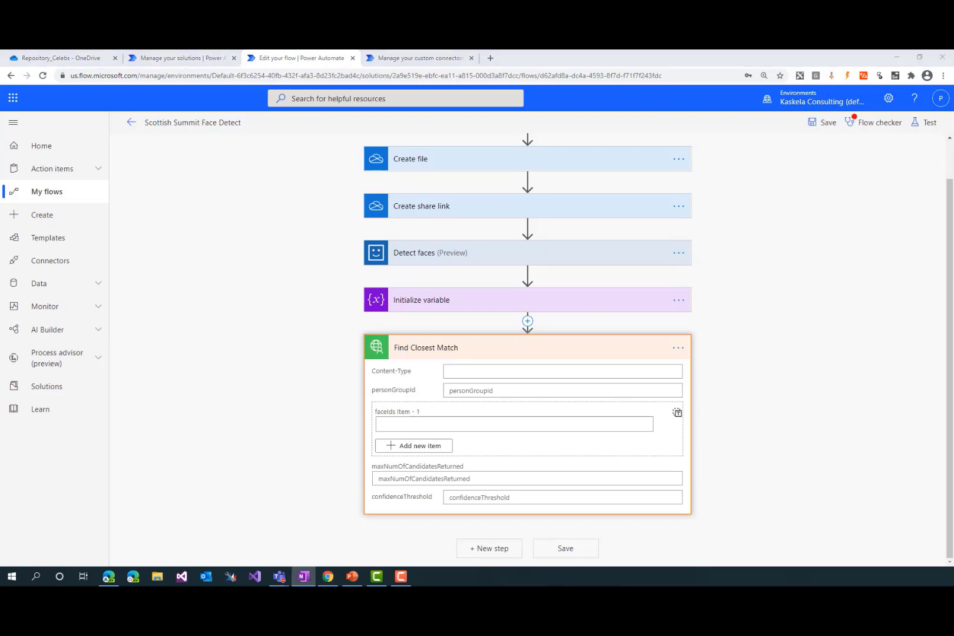
key(alt+Tab)
click(571, 371)
text(application/json)
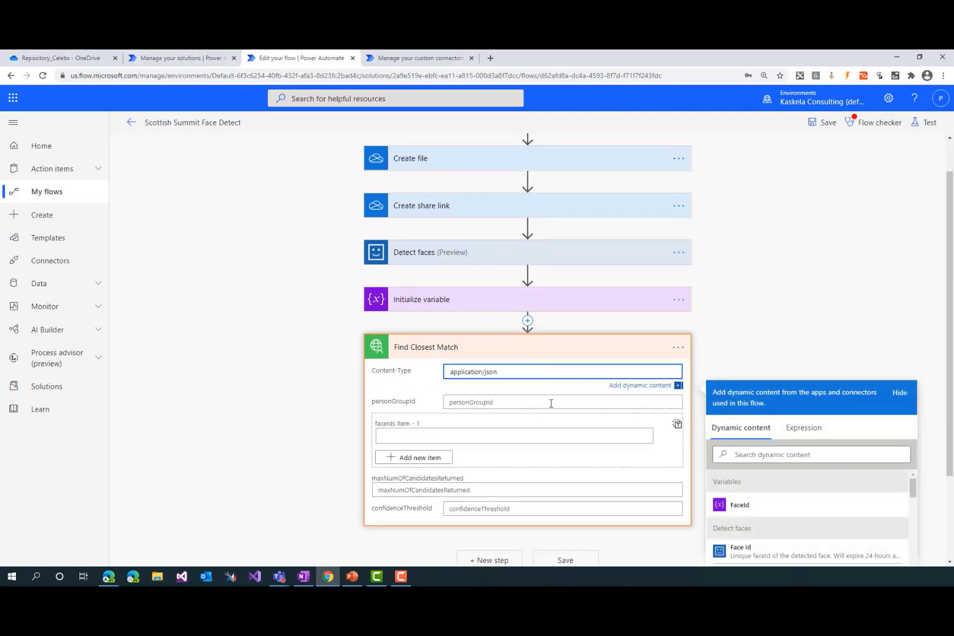
Set the Find Closest Match action's maxNumOfCandidatesReturned to 1 and confidenceThreshold to 0.0
click(513, 482)
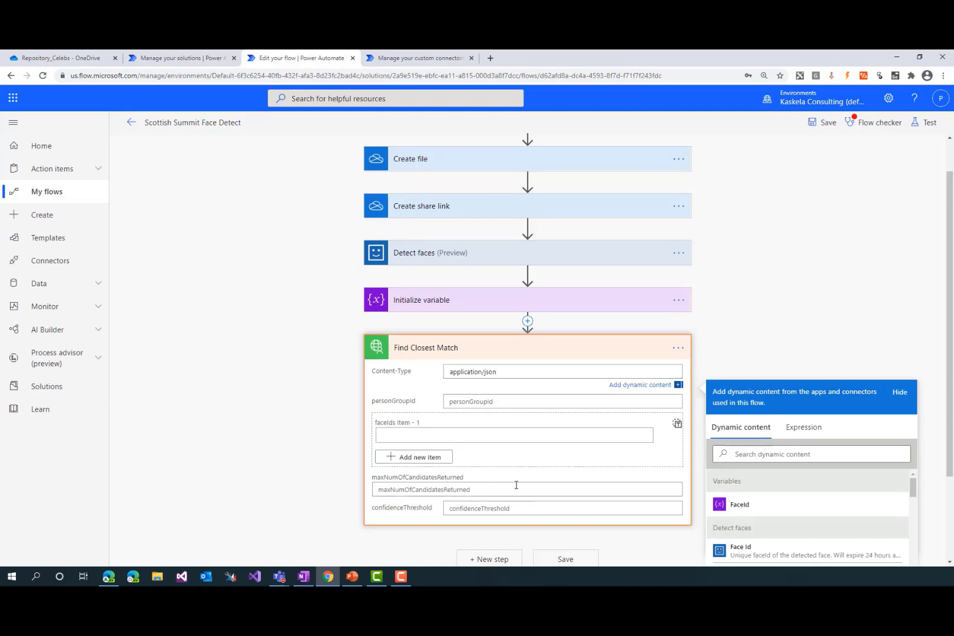
click(505, 484)
text(1)
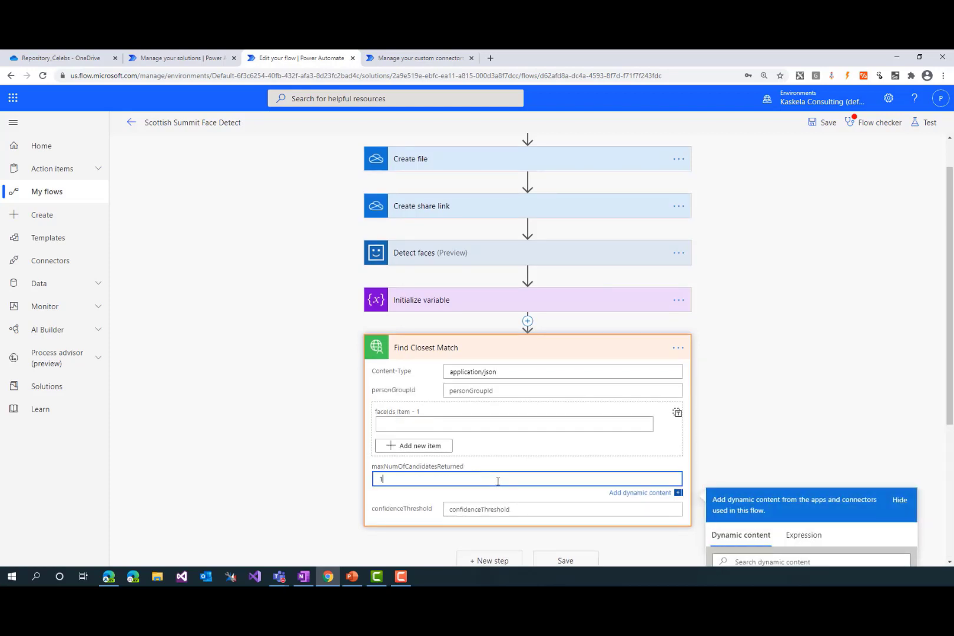
key(Tab)
text(0)
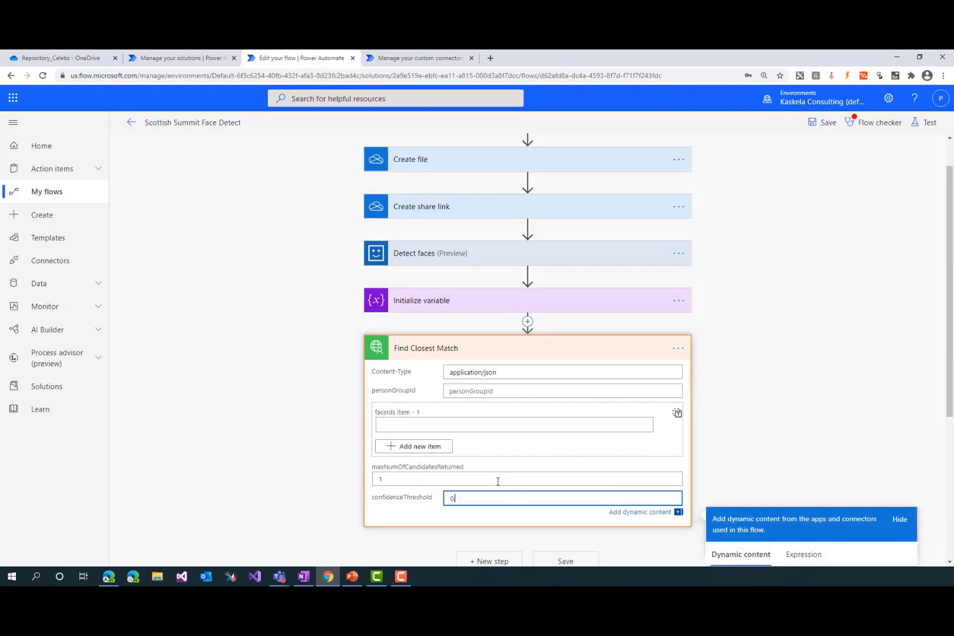
Set the Find Closest Match action's faceIds Item - 1 to the FaceId variable
click(460, 425)
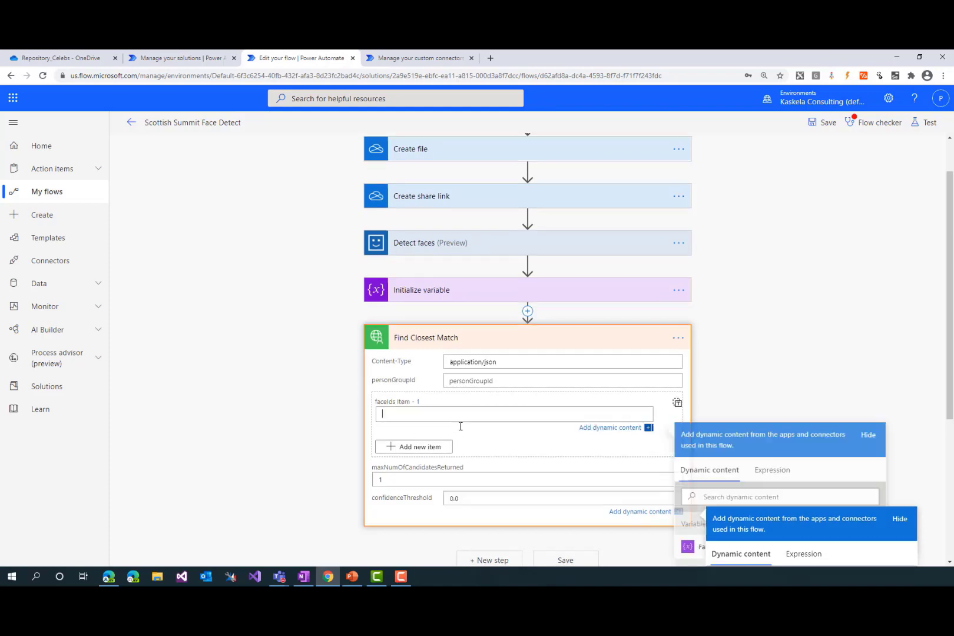
scroll(597, 408, down, 1)
scroll(589, 400, down, 1)
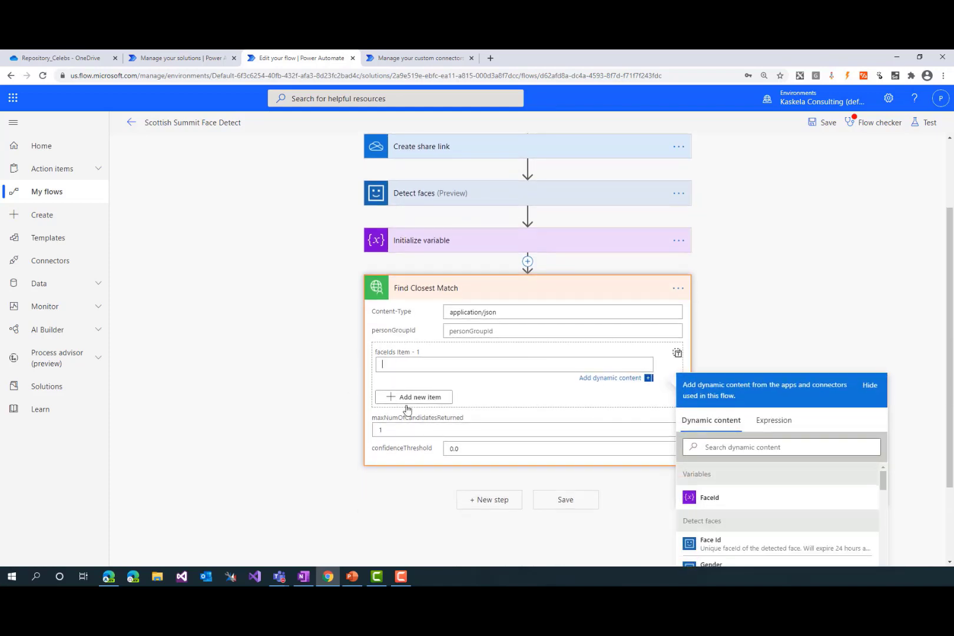
scroll(433, 363, down, 2)
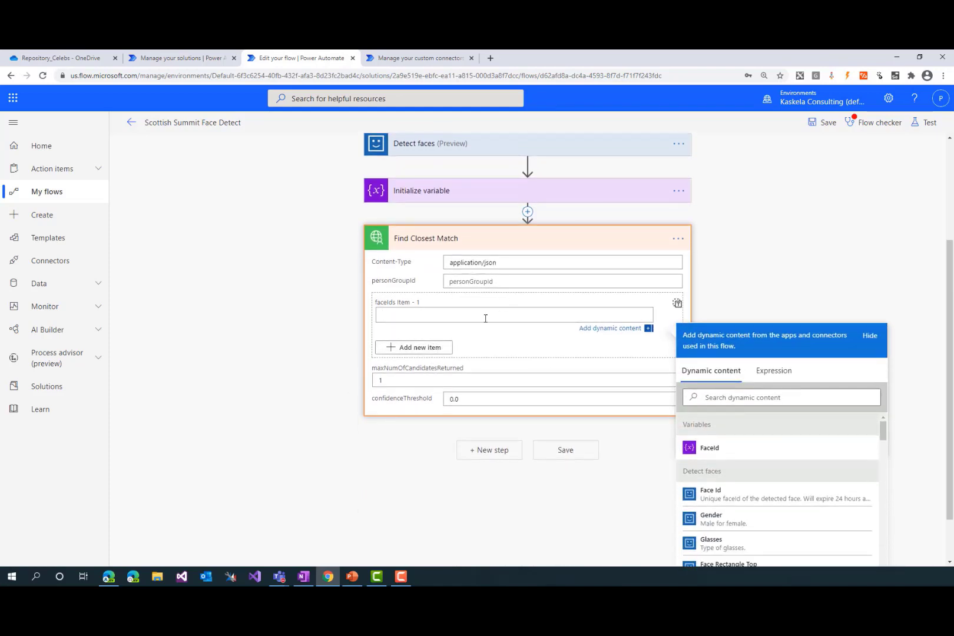
click(724, 450)
click(289, 345)
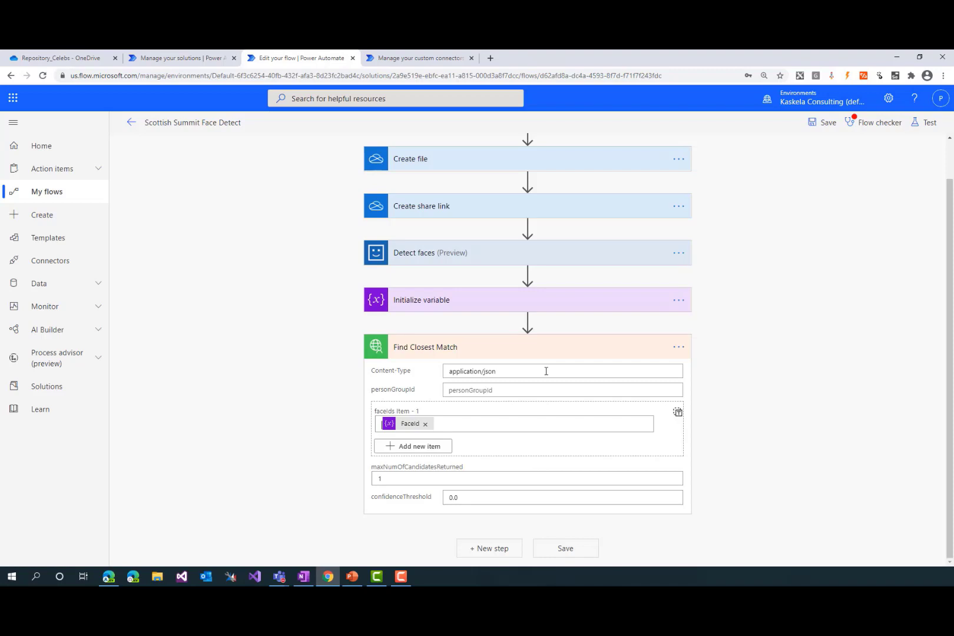
Start a new action after Find Closest Match and switch to the PowerPoint slide relating Person Group, Person and Face
click(491, 547)
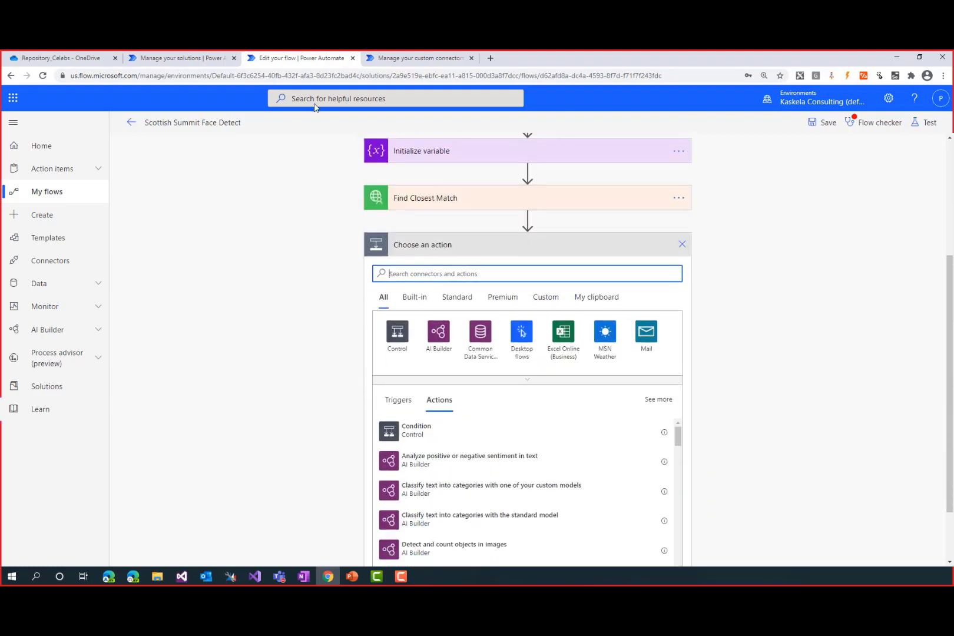
click(239, 258)
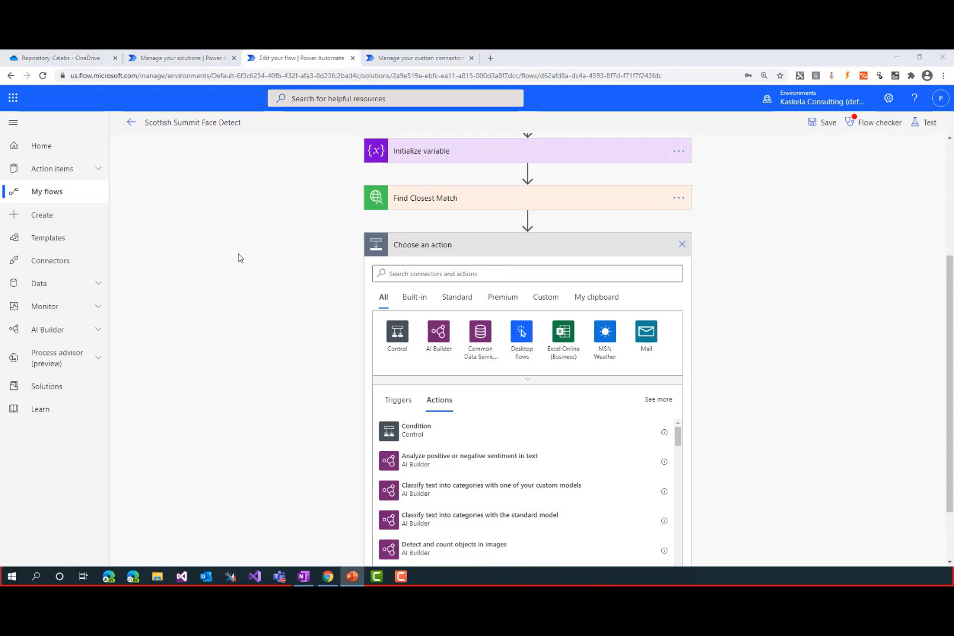
key(alt+Tab)
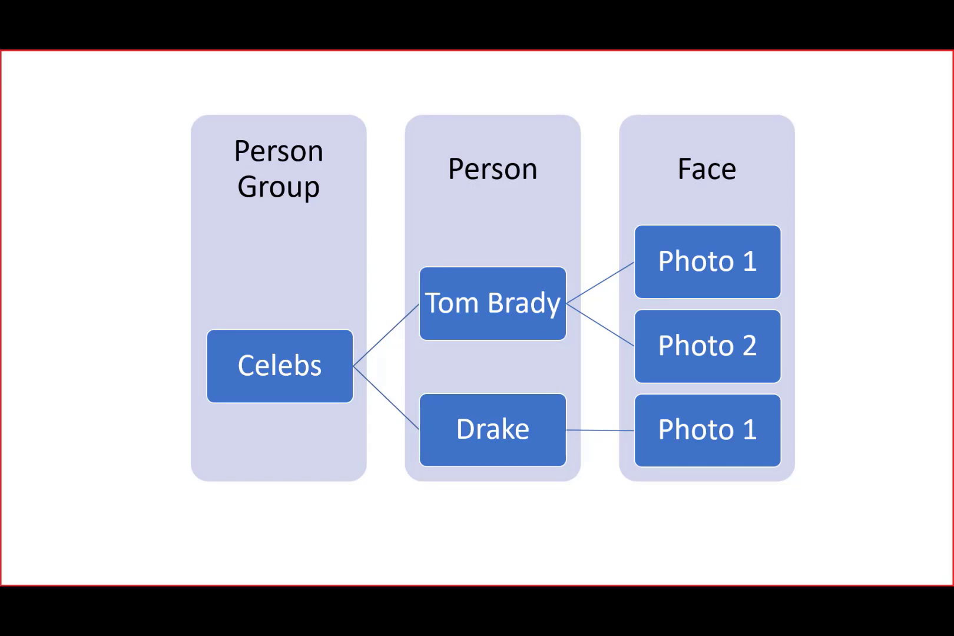
Advance to the Pre-built flows slide, end the slide show and return to the flow's action search in the browser
click(472, 256)
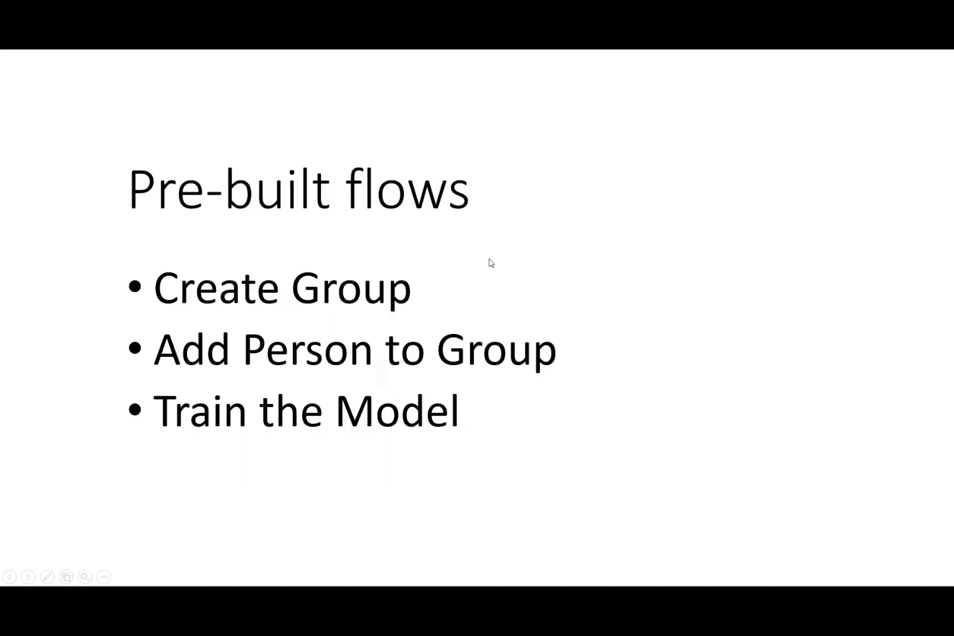
key(Escape)
click(519, 275)
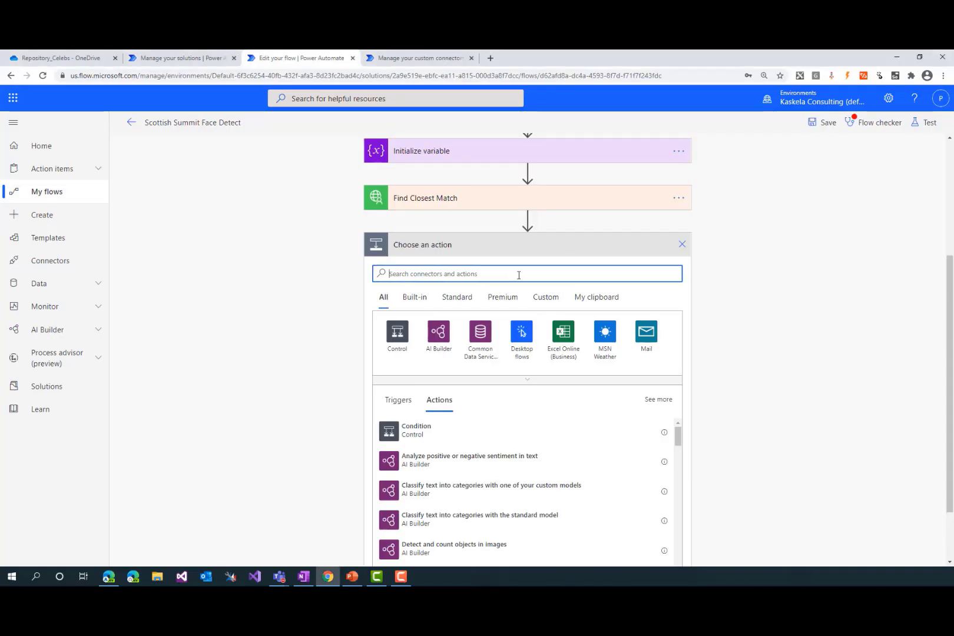
Search for face and add the Face API's Get a person action after Find Closest Match
scroll(519, 275, up, 1)
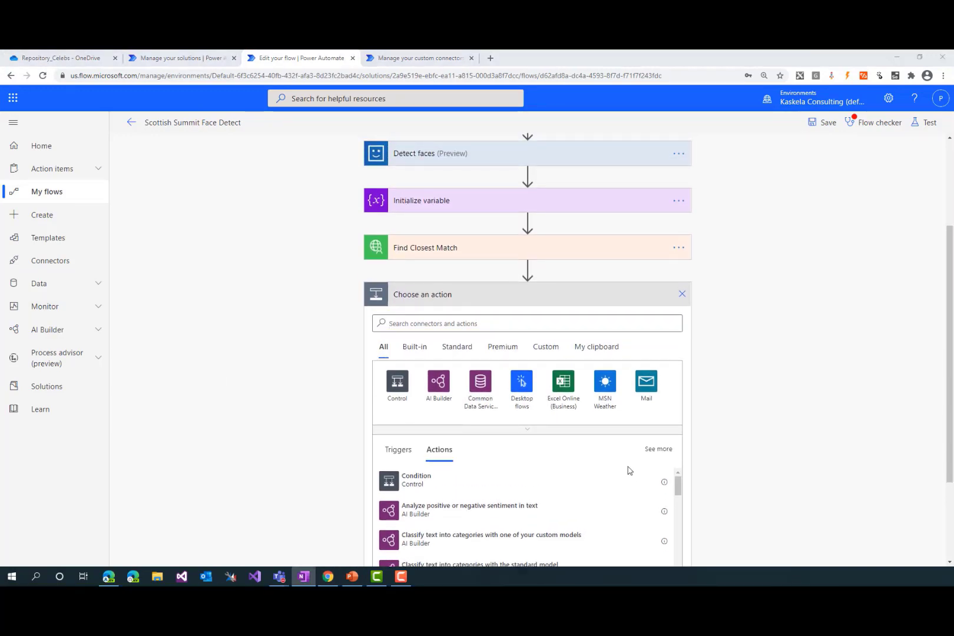
click(431, 325)
text(face)
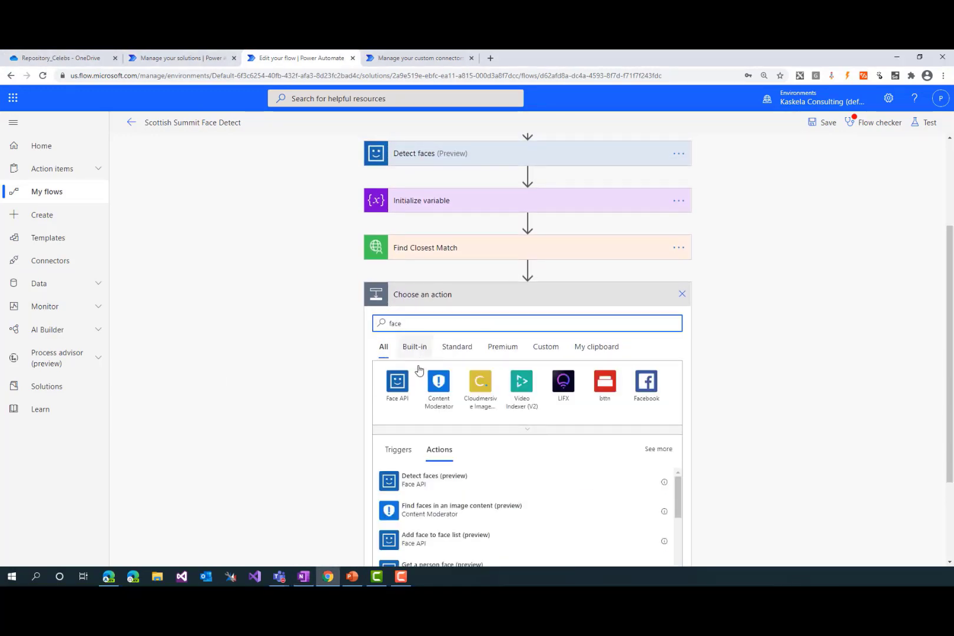
click(396, 382)
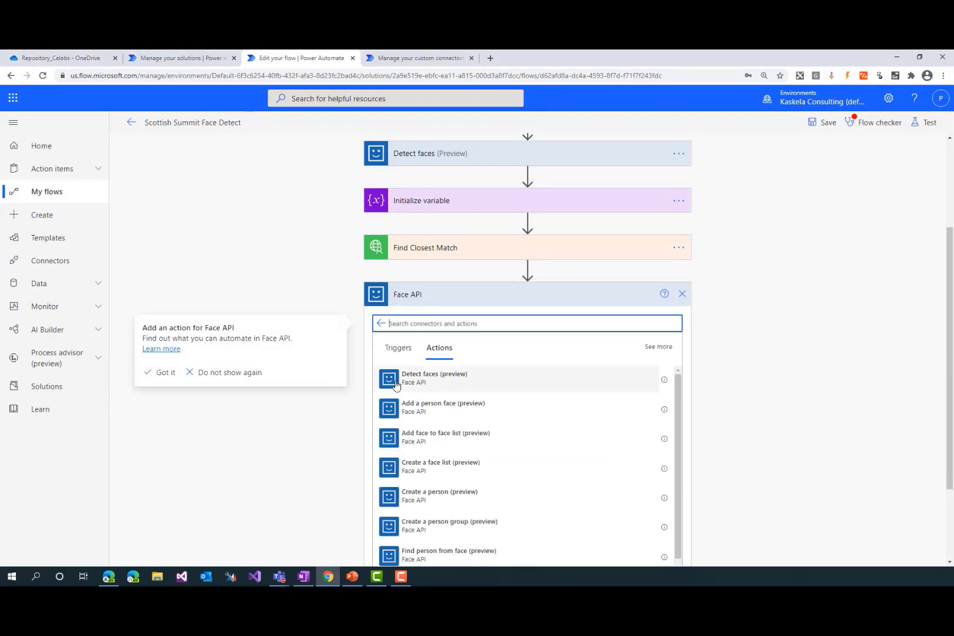
scroll(465, 418, down, 1)
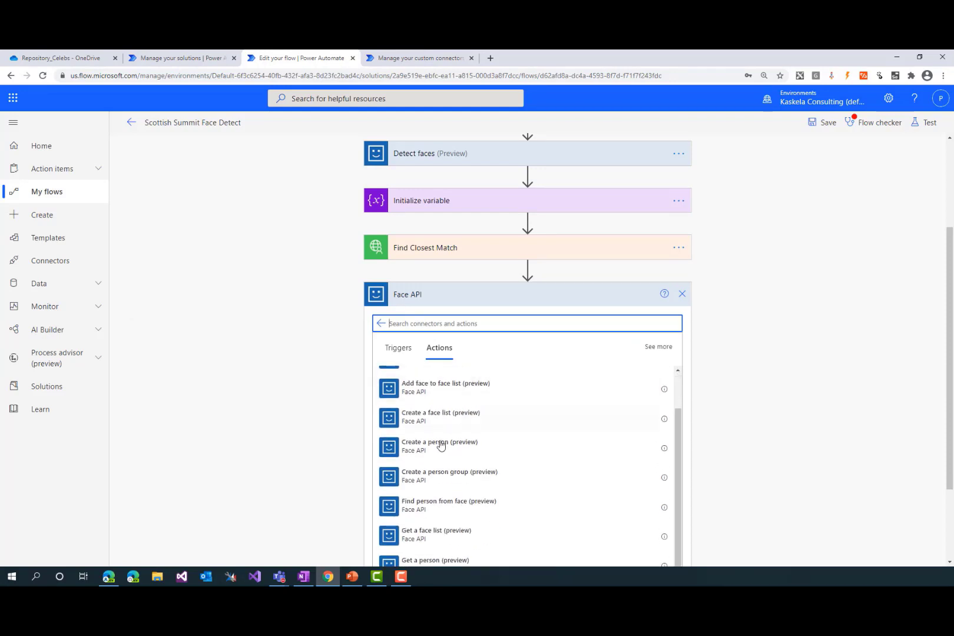
scroll(443, 456, down, 1)
click(451, 523)
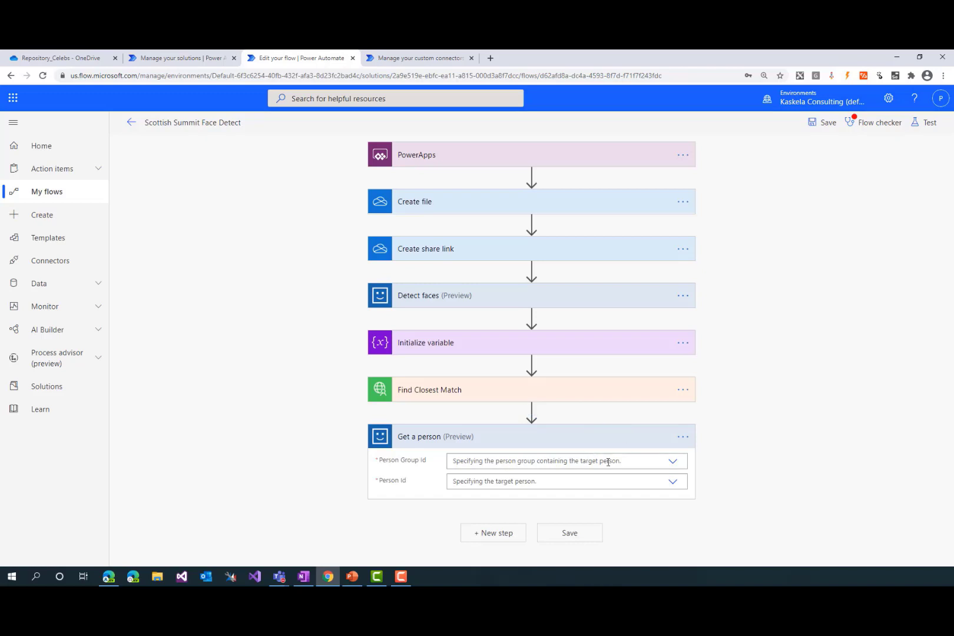
Set the Get a person action's Person Group Id to Celebs and choose a custom value for Person Id
click(662, 461)
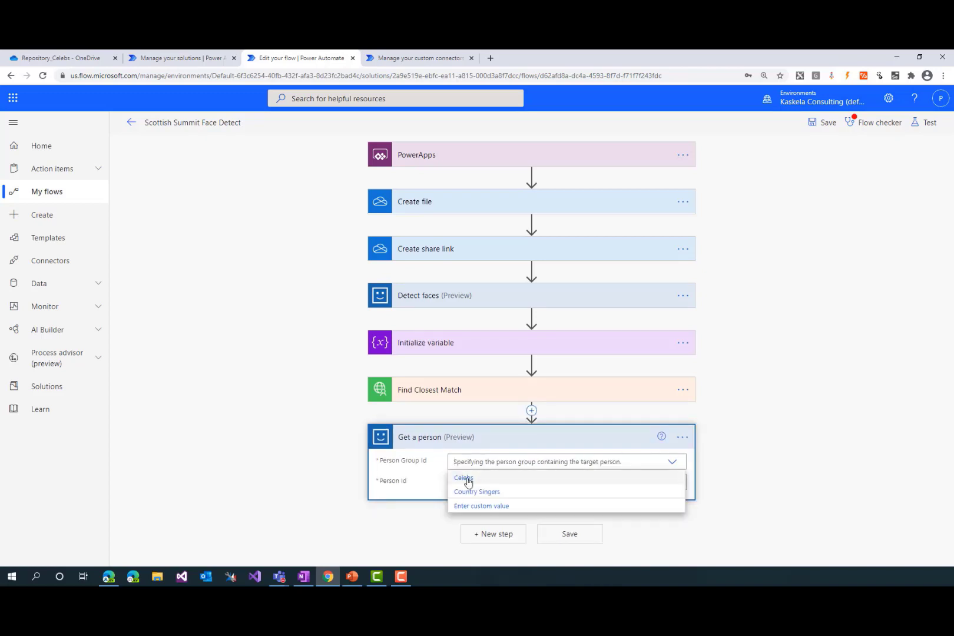
click(462, 479)
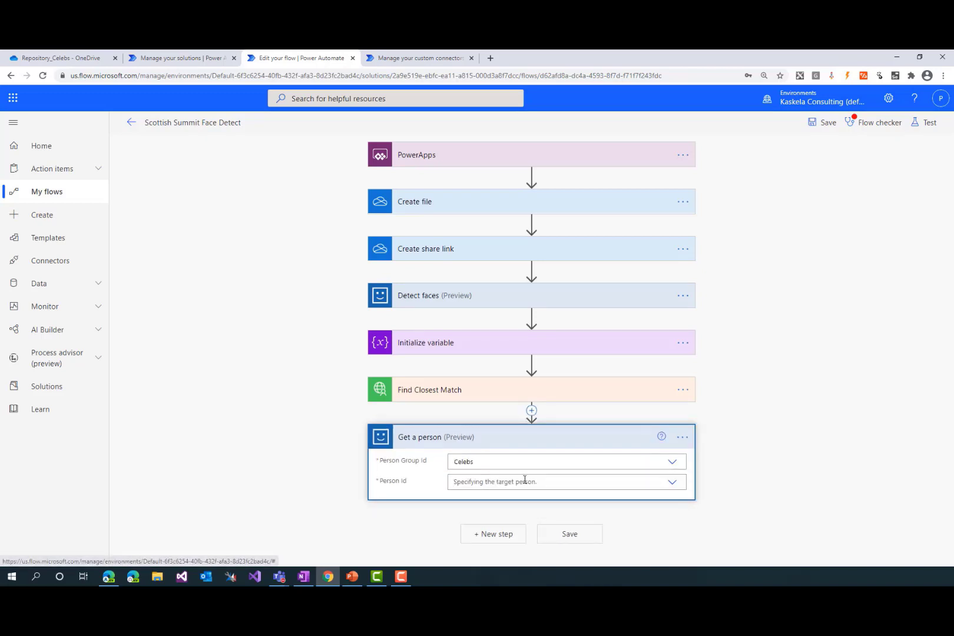
click(571, 480)
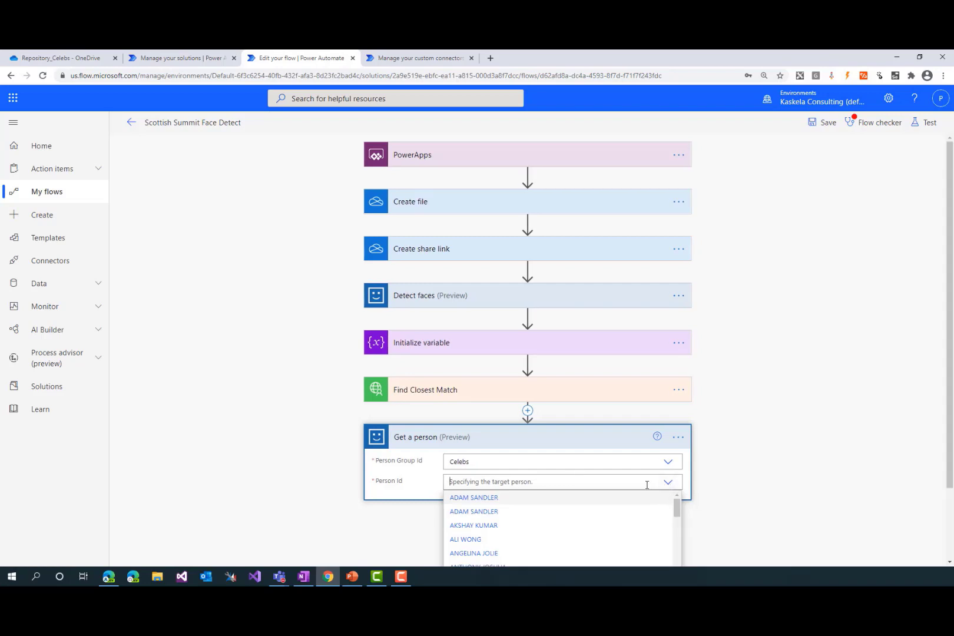
scroll(611, 512, down, 5)
scroll(775, 457, down, 1)
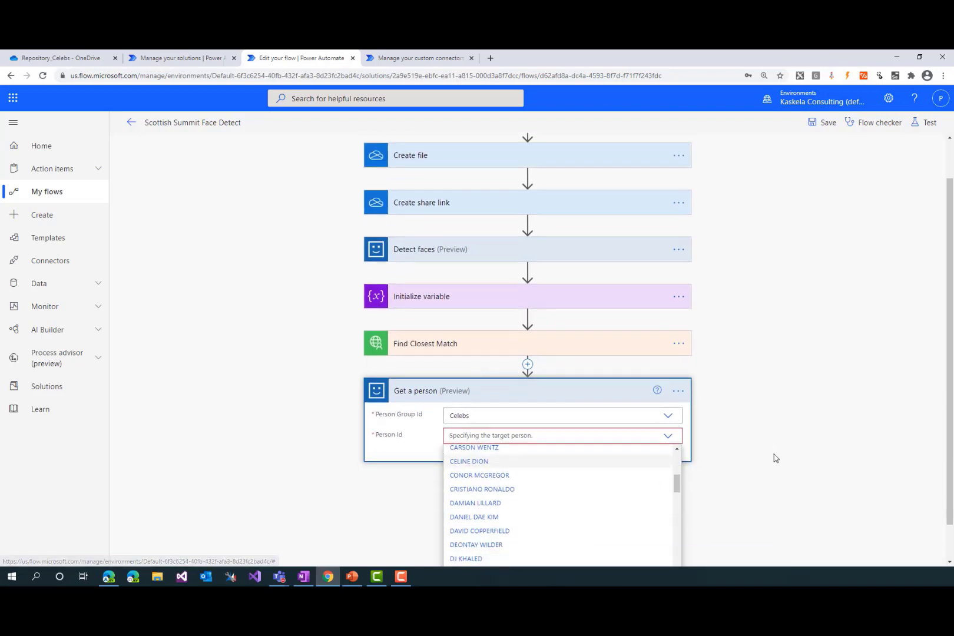
scroll(775, 458, down, 1)
scroll(625, 530, down, 10)
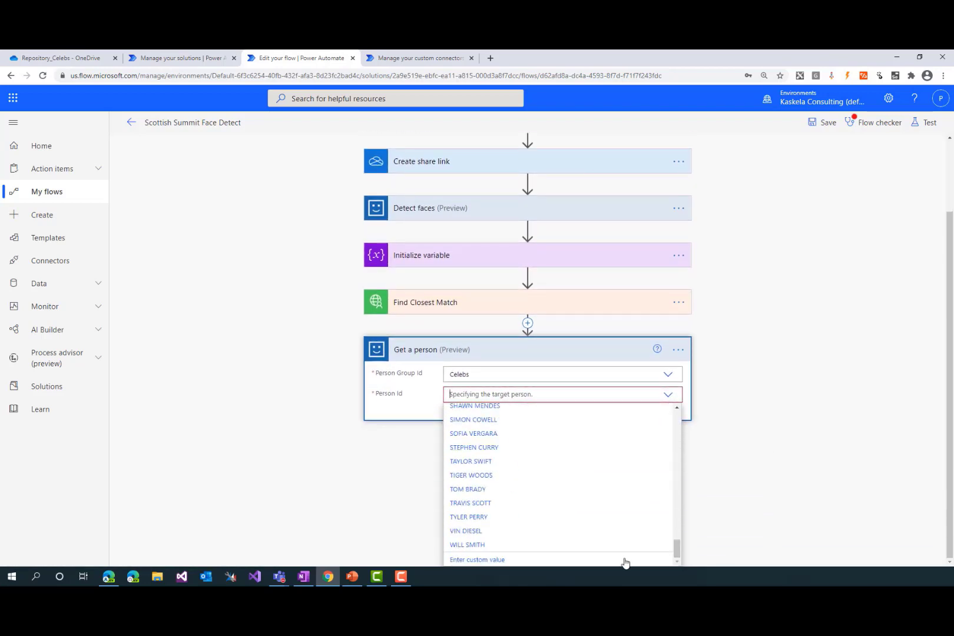
click(504, 557)
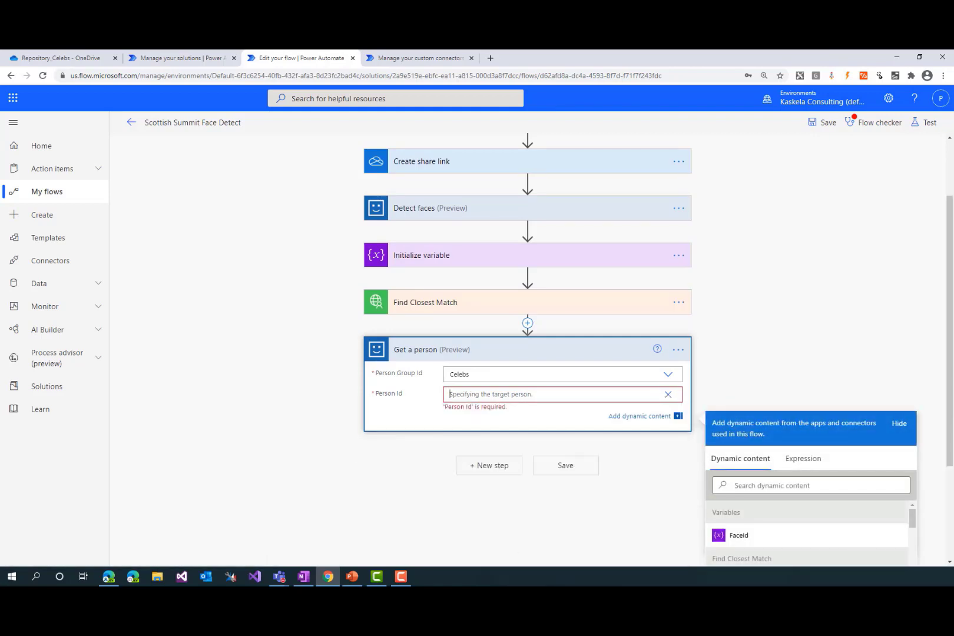
Copy the person ID expression from OneNote and set Person Id to first(body('Find_Closest_Match')).candidates[0].personId
key(alt+Tab)
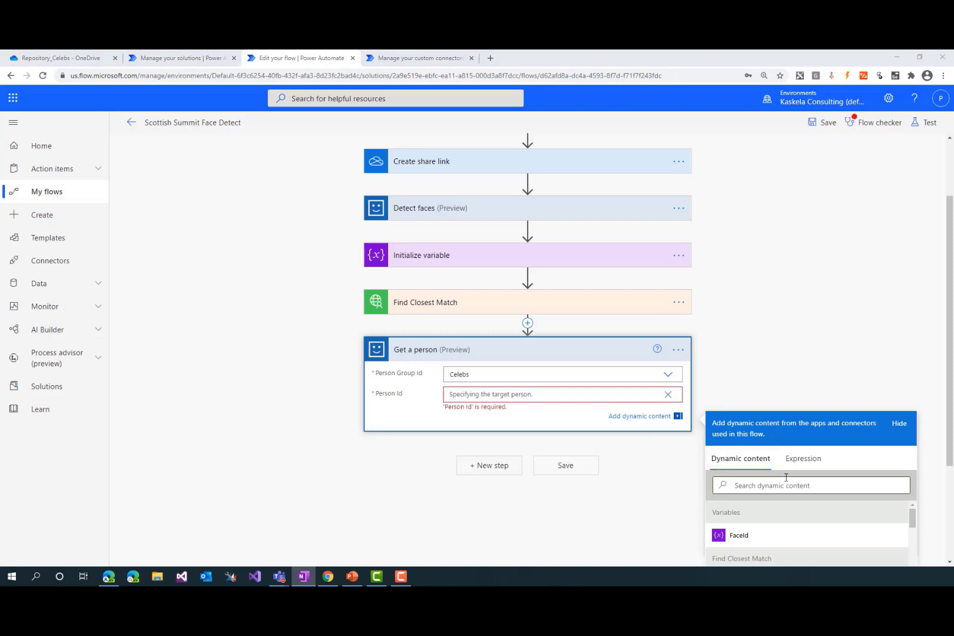
click(803, 459)
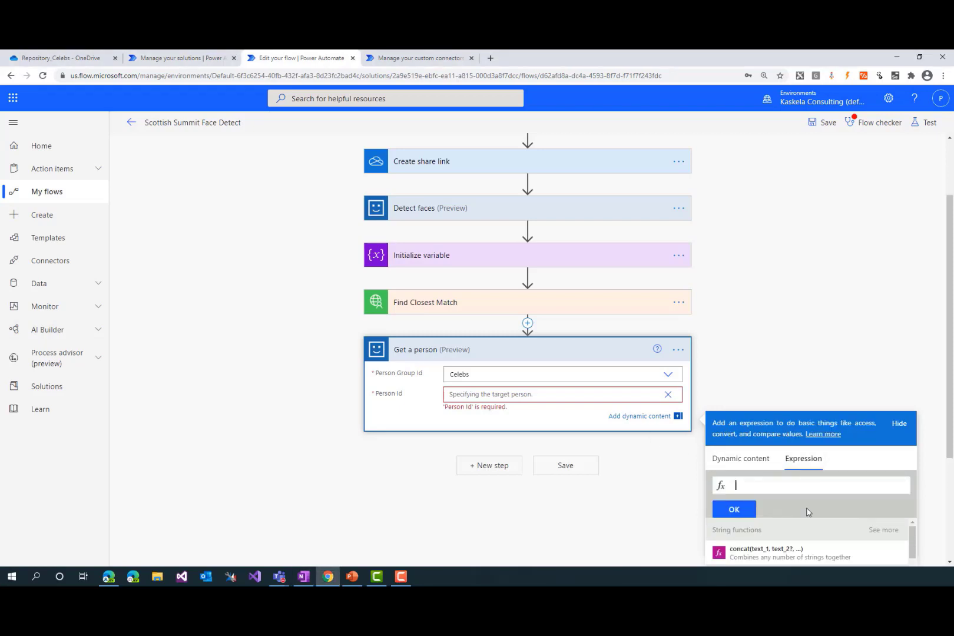
text(first(body('Find_Closest_Match')).candidates[0].personId)
key(Home)
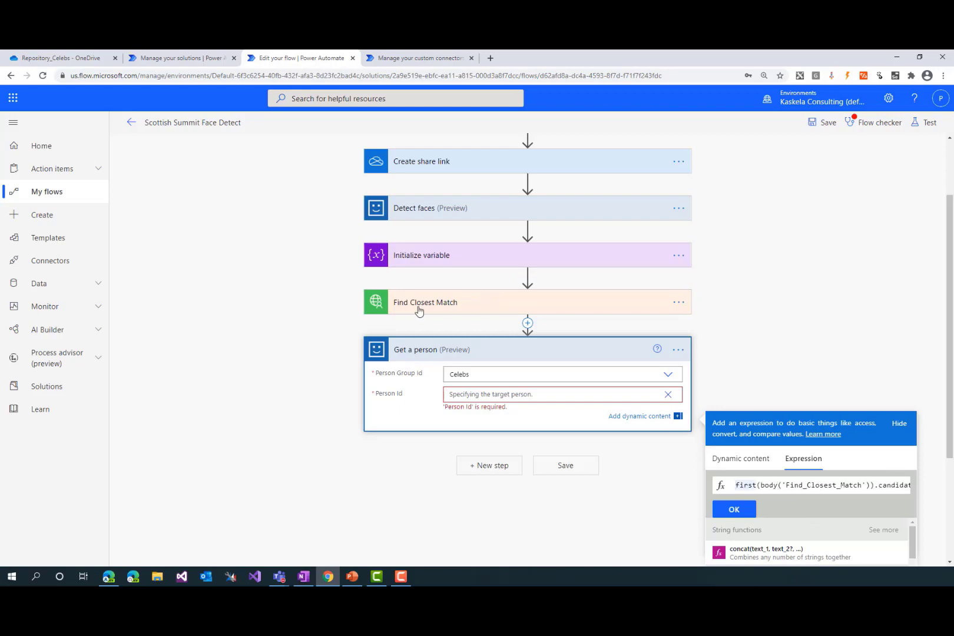
click(895, 485)
key(End)
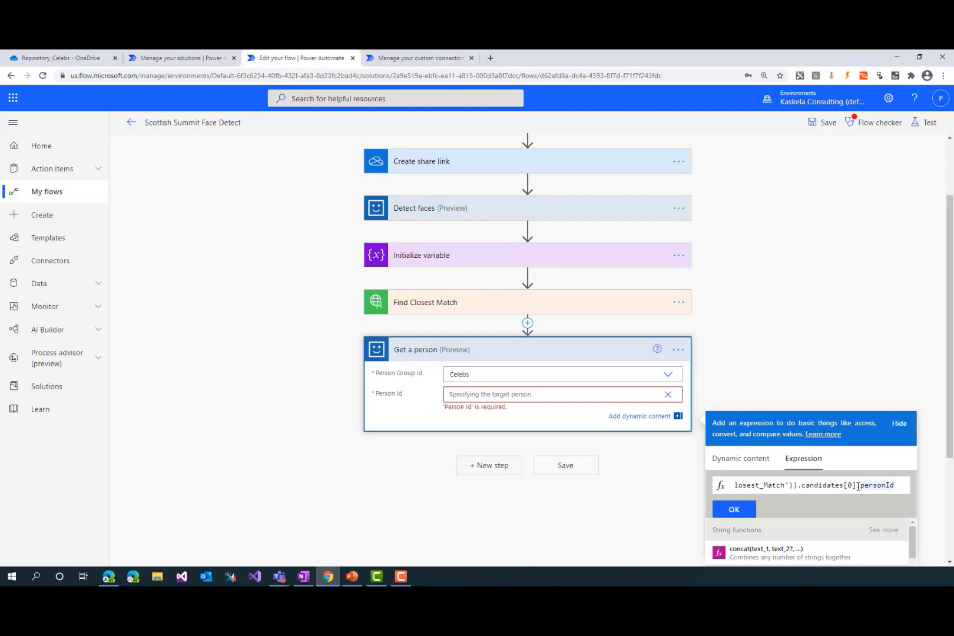
drag(857, 484, 802, 486)
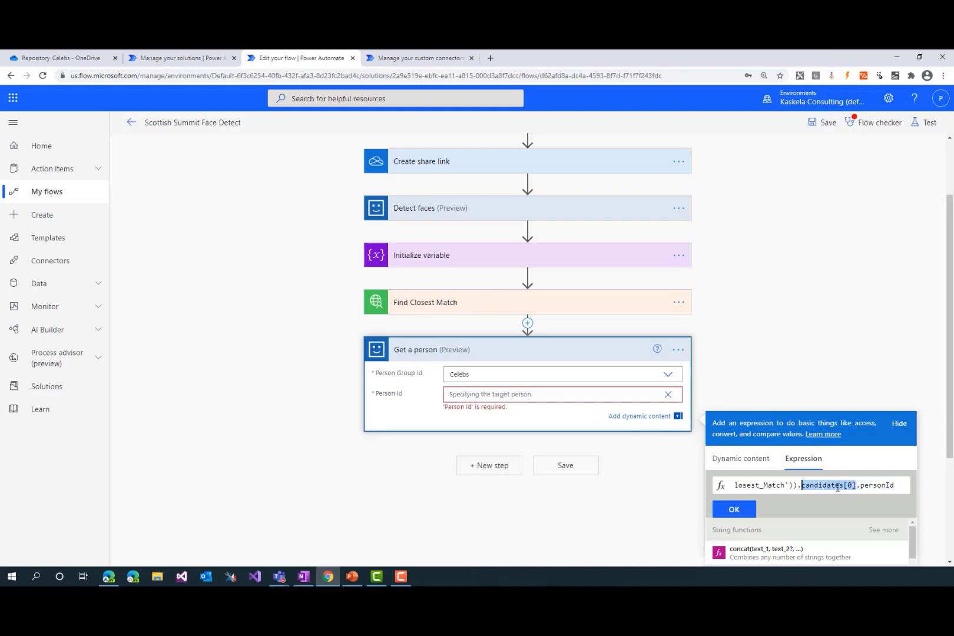
click(867, 486)
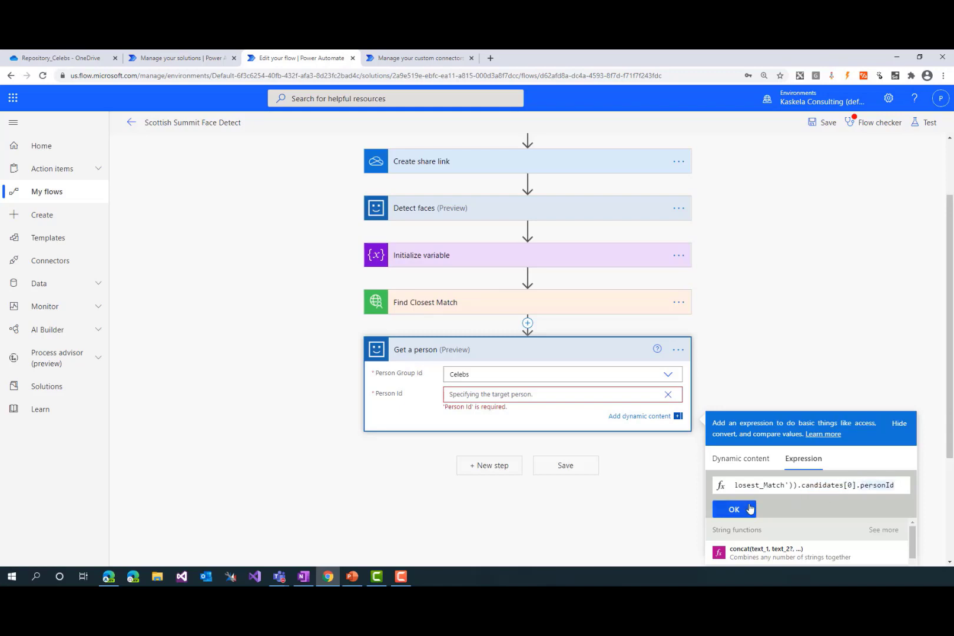
click(734, 508)
click(322, 451)
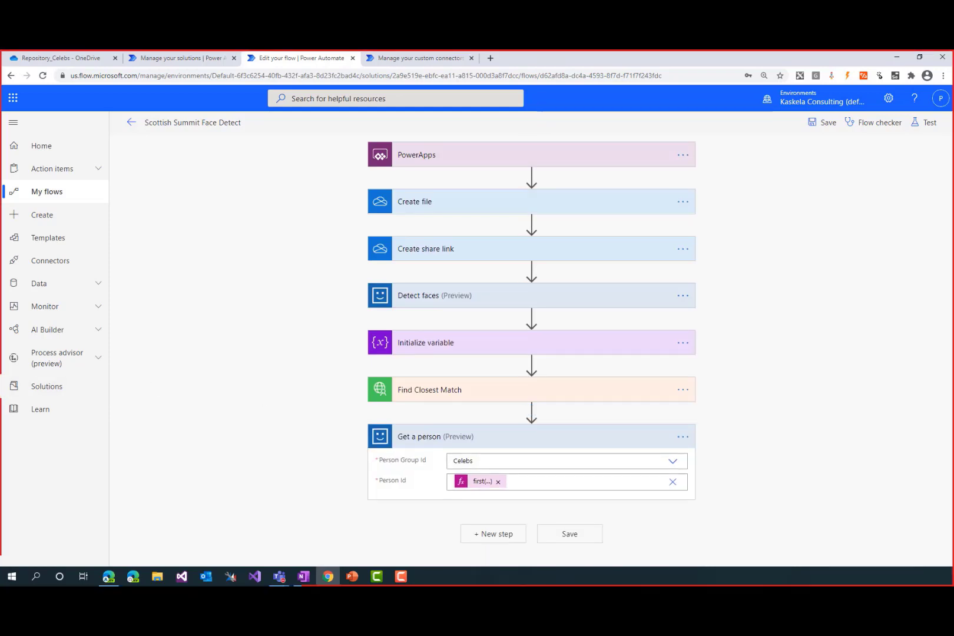
Search for onedrive content and add the OneDrive for Business Get file content using path action after Get a person
key(alt+Tab)
key(alt+Tab)
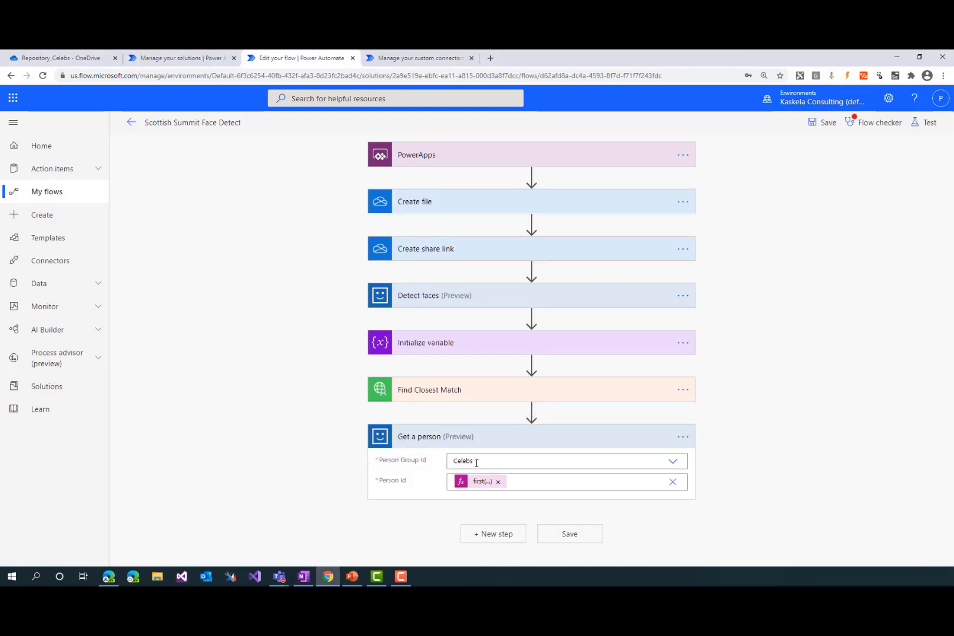
click(490, 534)
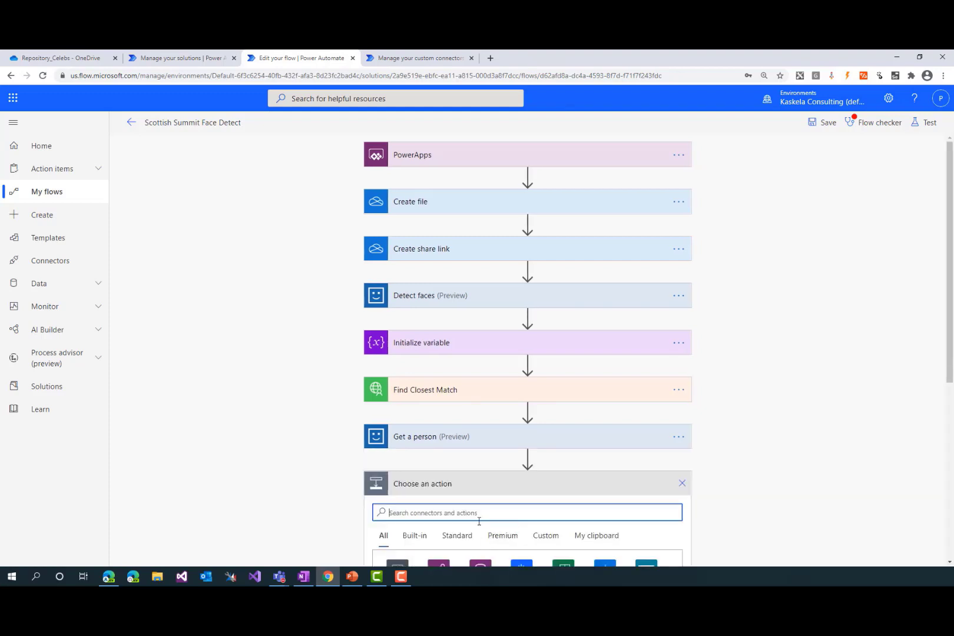
text(o)
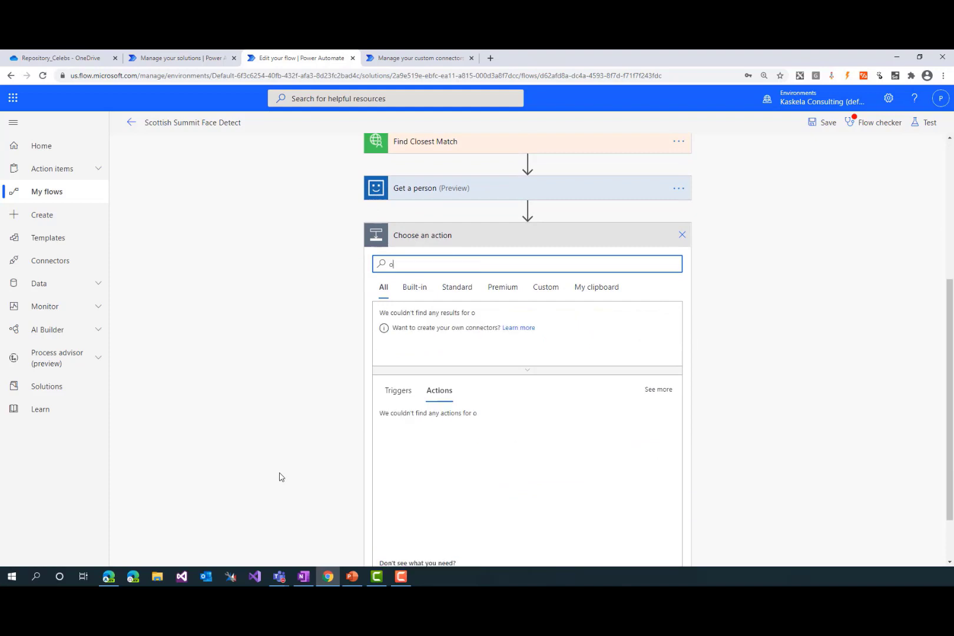
text(nedrive)
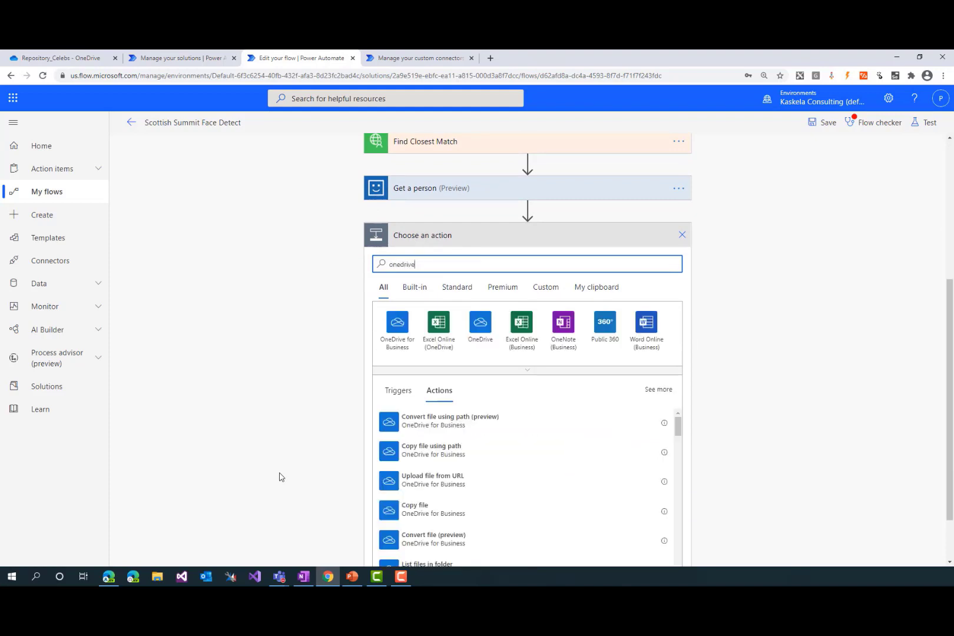
text( content)
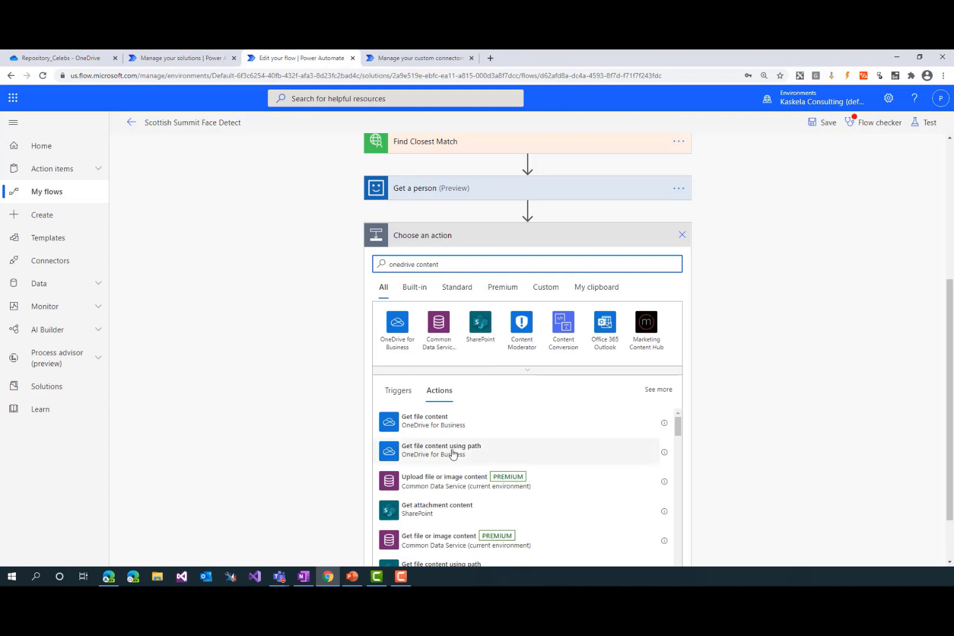
click(480, 457)
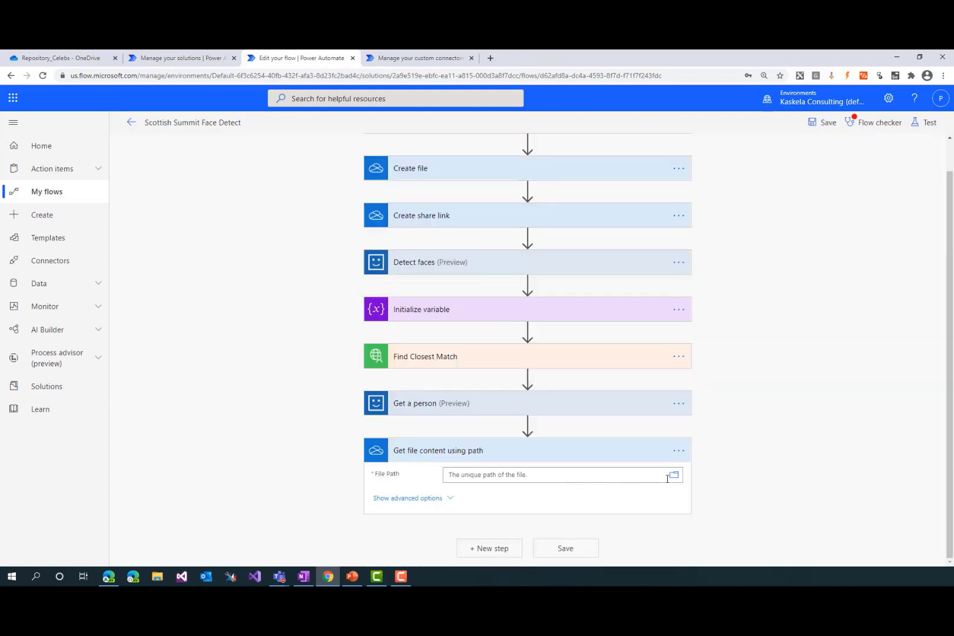
Copy the path expression from OneNote and paste concat('/Repository_Celebs/', outputs('Get_a_person')?['body/name'], '.jpg') as the File Path expression
click(636, 473)
key(alt+Tab)
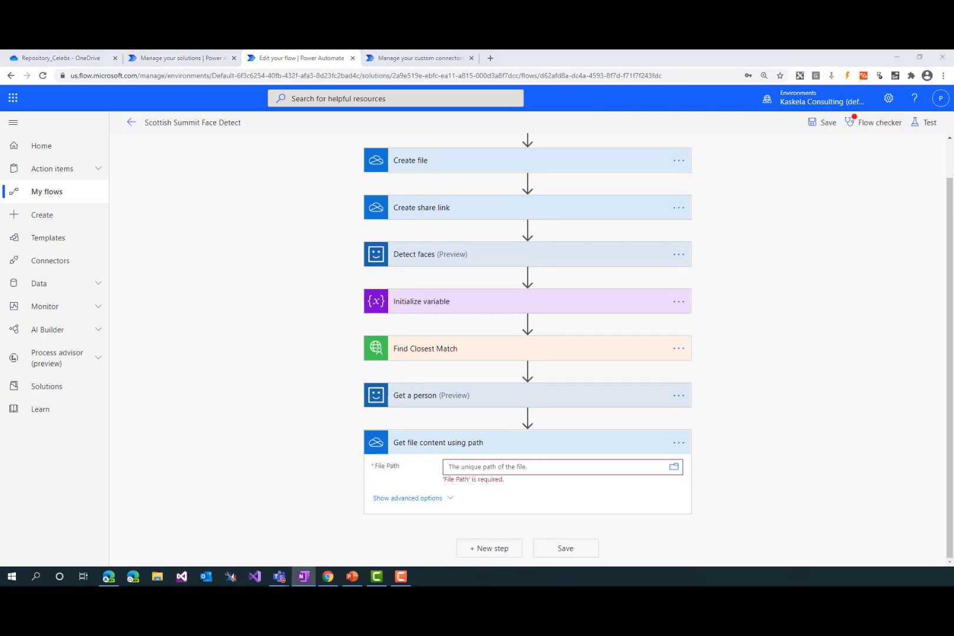
click(609, 466)
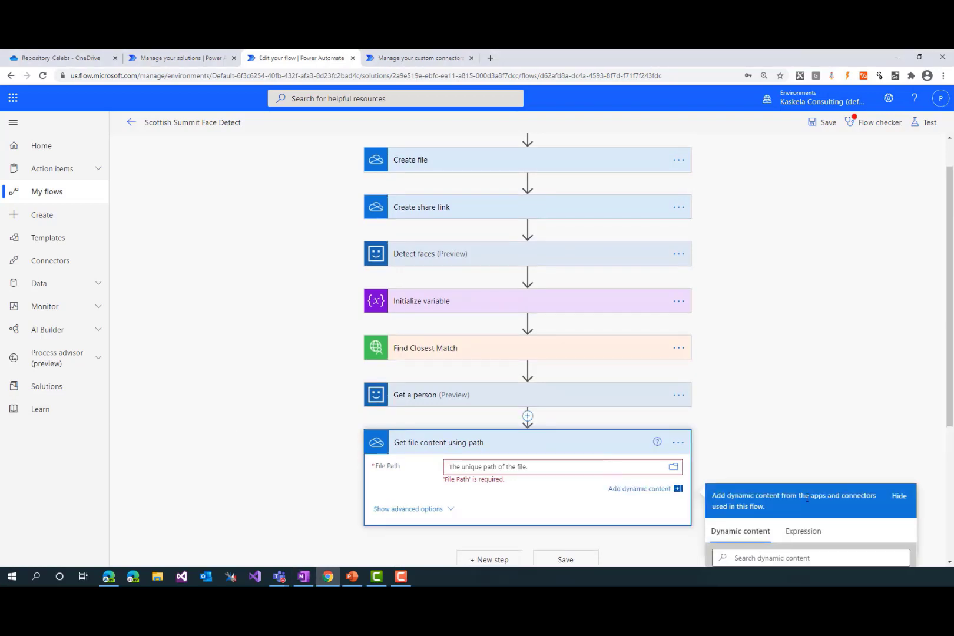
click(803, 381)
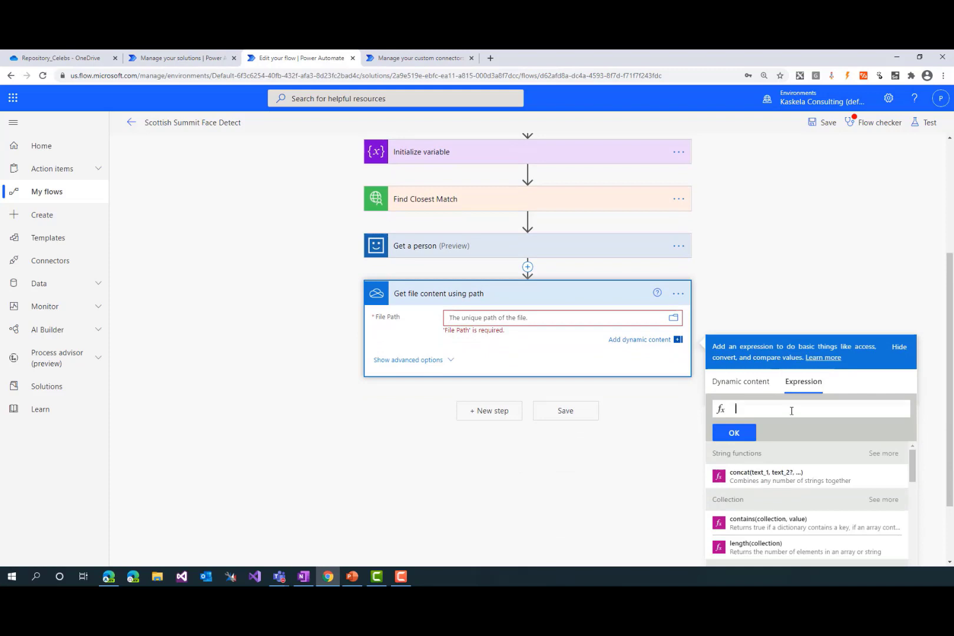
key(ctrl+v)
Check the expression's repository folder, Get_a_person name and .jpg extension parts, and apply it to File Path
key(Home)
double_click(792, 409)
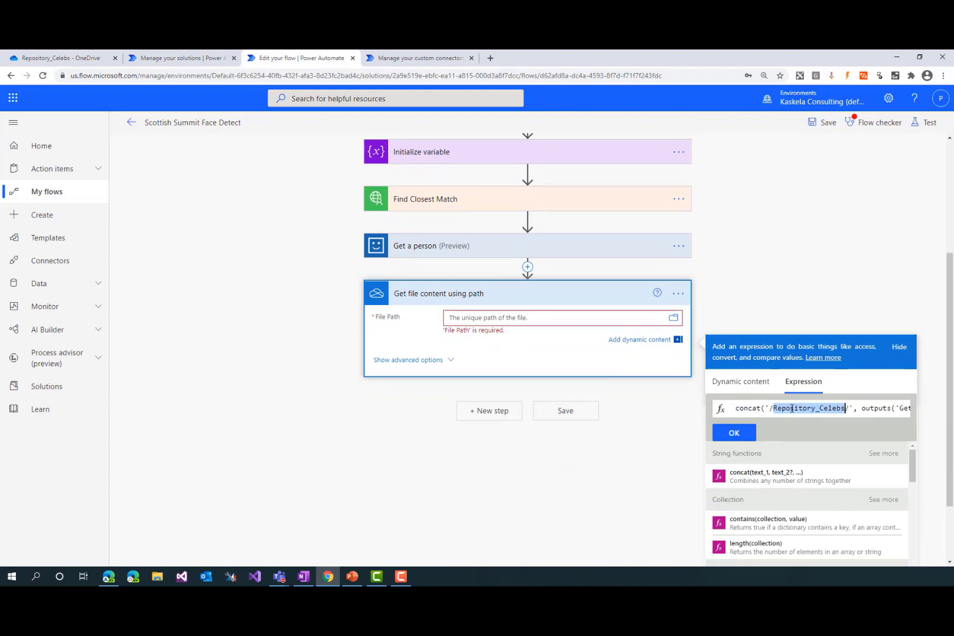
click(828, 408)
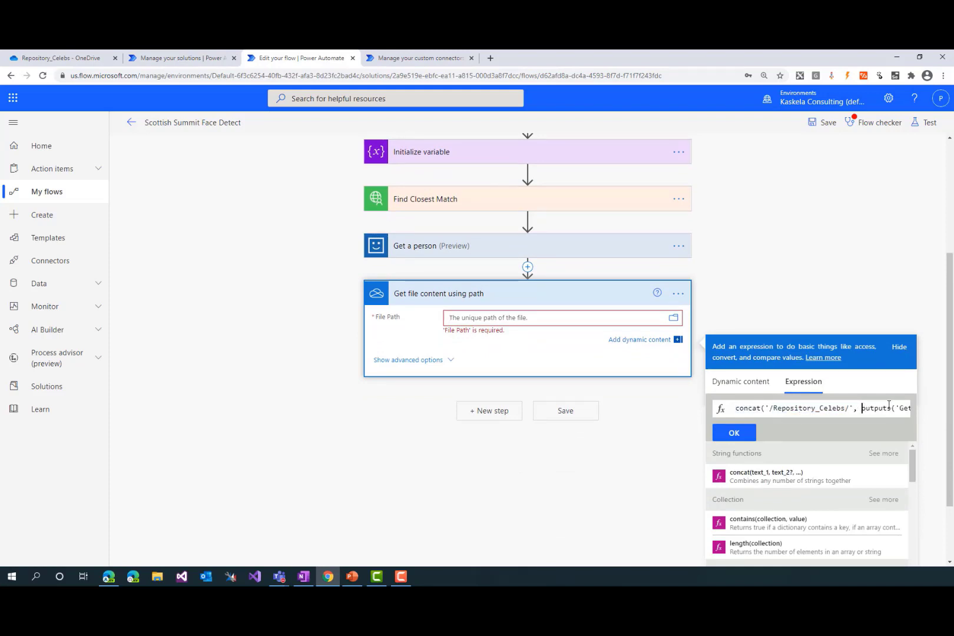
key(Right)
key(Right)
key(Right)
key(Right)
key(Right)
key(Right)
key(Right)
key(Right)
key(Right)
key(Right)
key(Right)
key(Right)
key(Right)
key(Right)
key(Right)
key(Right)
key(Right)
key(Right)
key(Right)
key(Right)
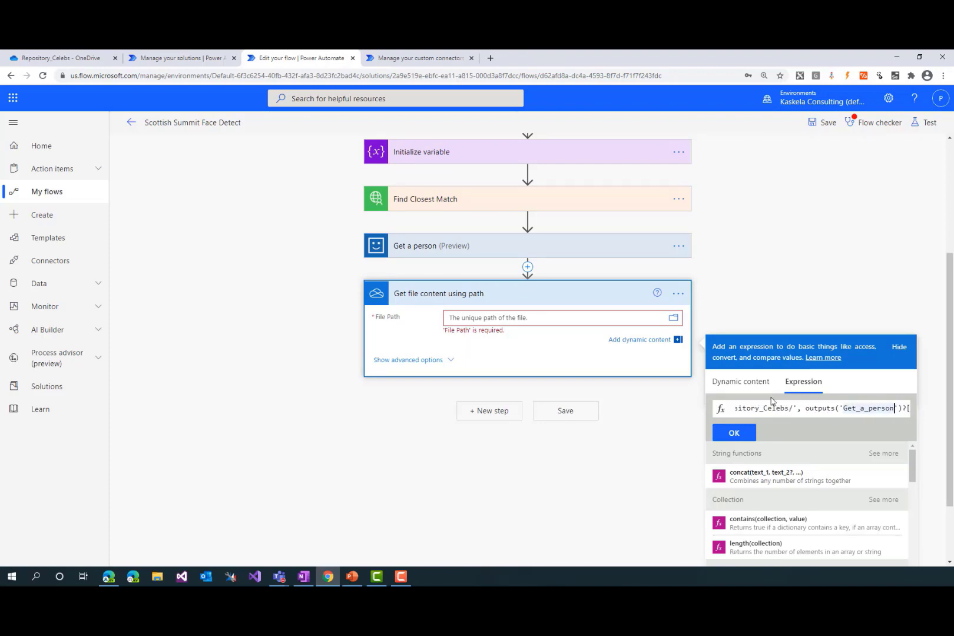
key(Right)
key(Right)
key(Right)
key(Right)
key(Right)
key(Right)
key(Right)
drag(849, 405, 875, 407)
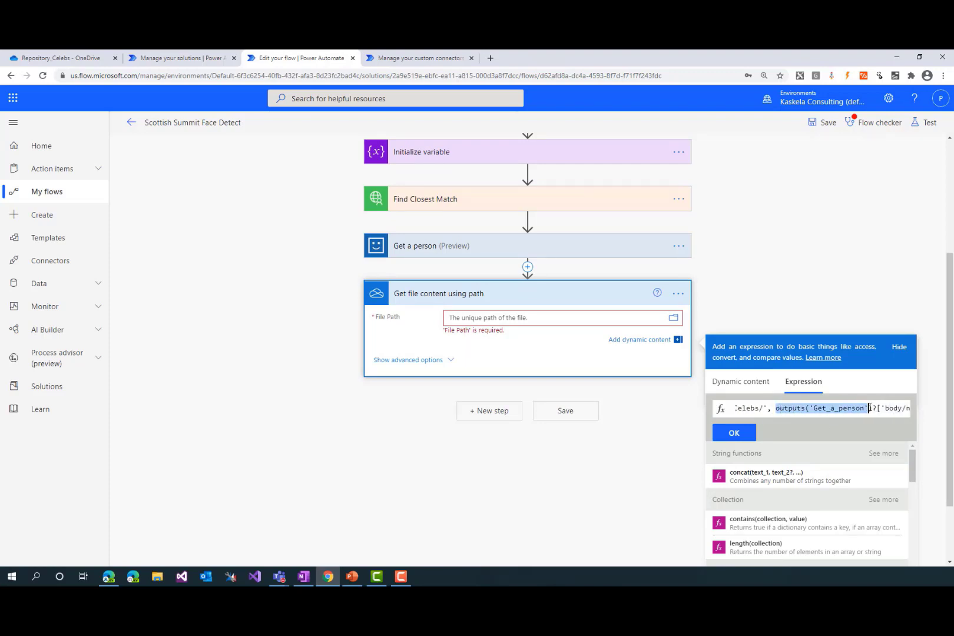
key(Right)
key(Right)
key(Right)
key(Right)
key(Right)
key(Right)
key(Right)
key(Right)
key(Right)
key(Right)
key(Right)
key(Right)
key(Right)
key(Right)
key(Right)
key(Right)
key(Right)
key(Right)
key(Right)
key(Right)
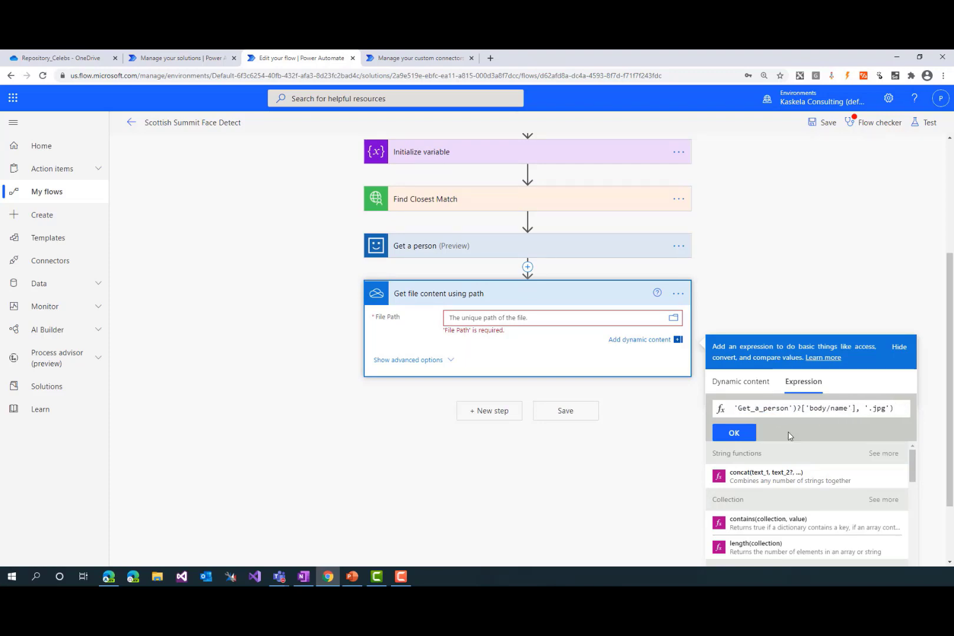
click(730, 433)
click(367, 399)
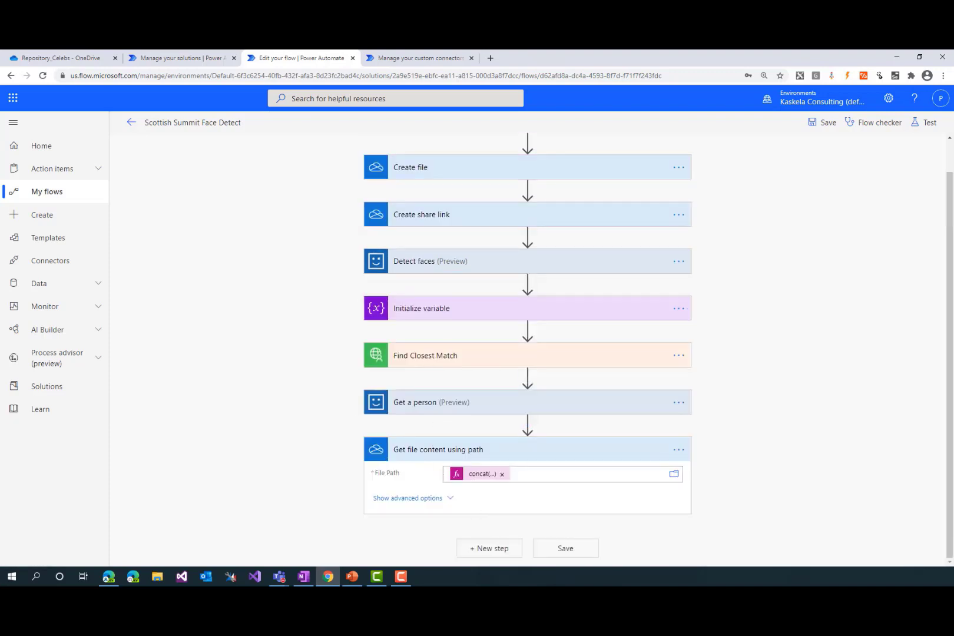
Search for powerapp actions and add Respond to a PowerApp or flow after Get file content using path
click(486, 549)
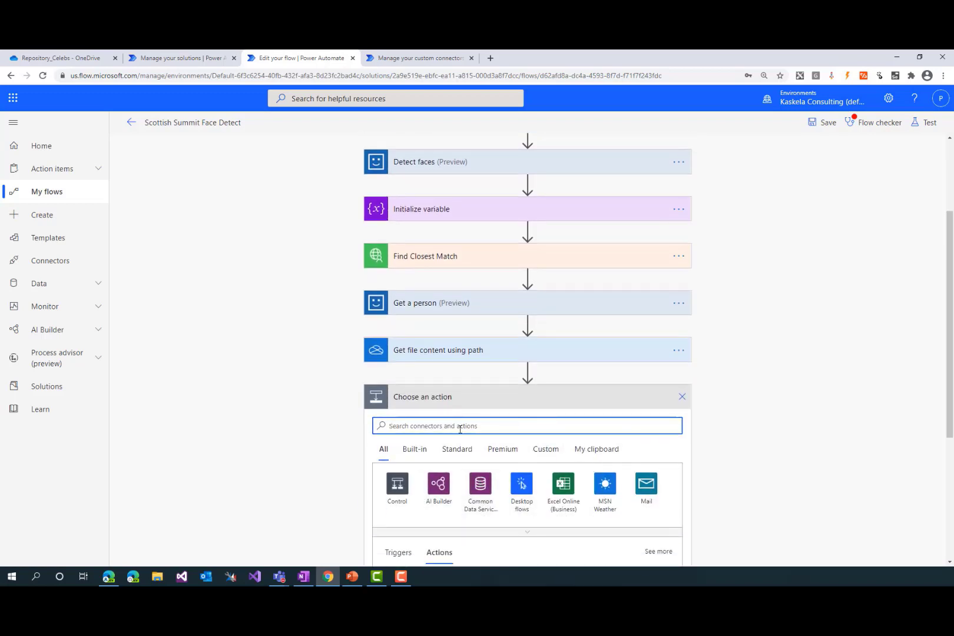
text(power)
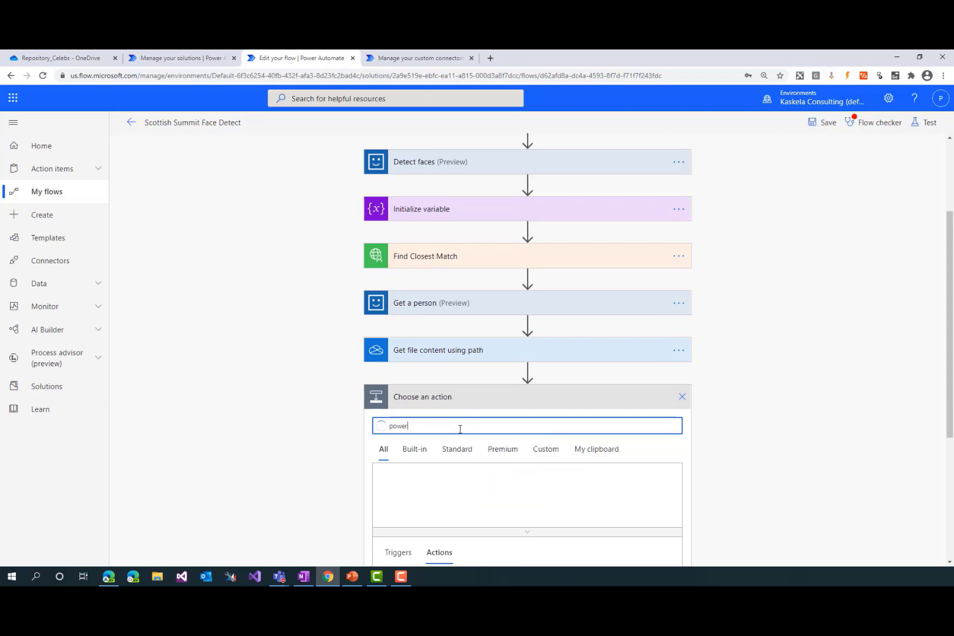
text(app)
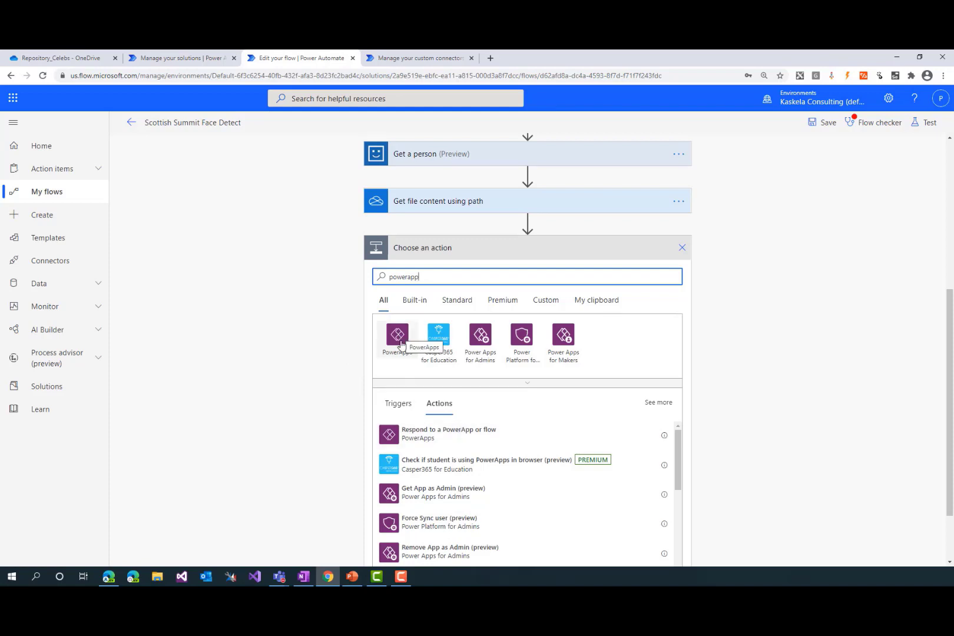
click(450, 445)
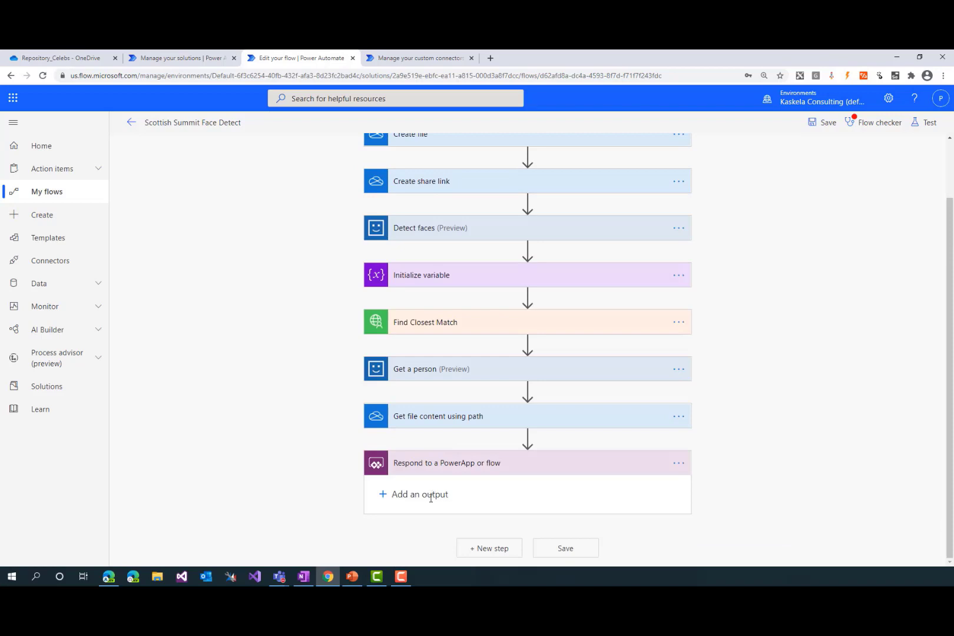
Add a text output titled Name to the response and set its value to the Name from Get a person
click(431, 496)
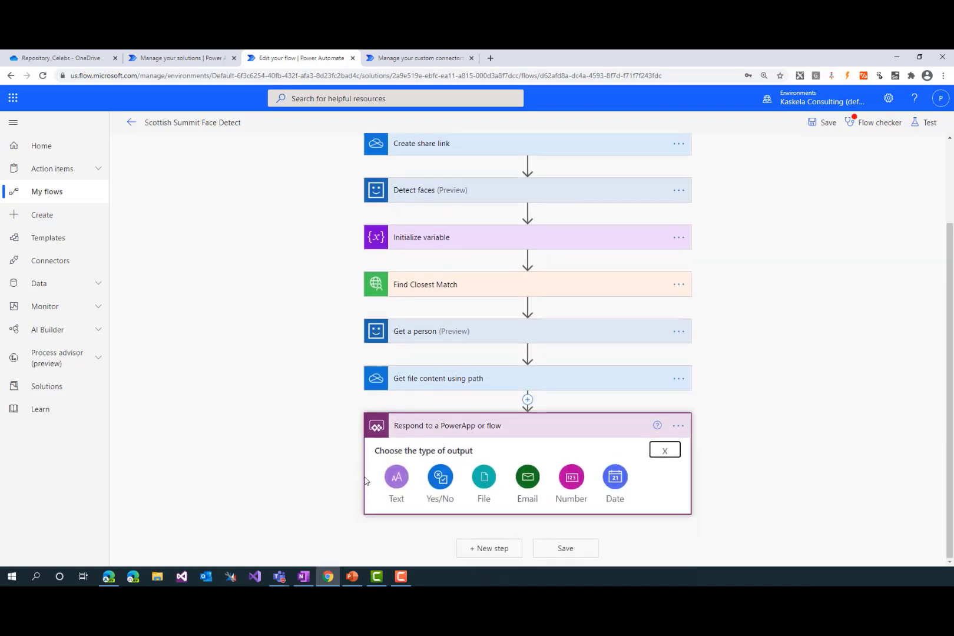
click(395, 478)
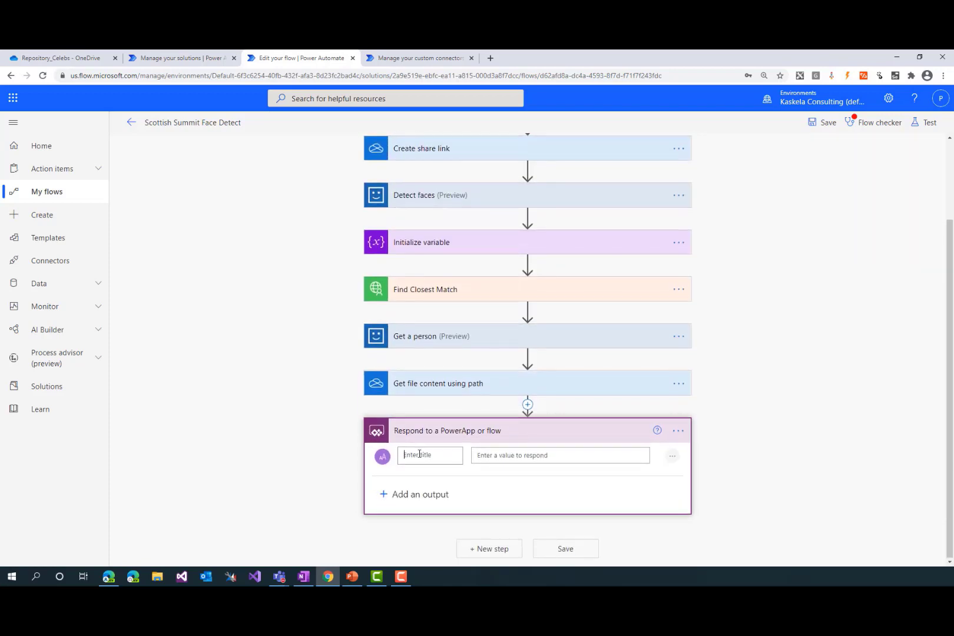
click(419, 454)
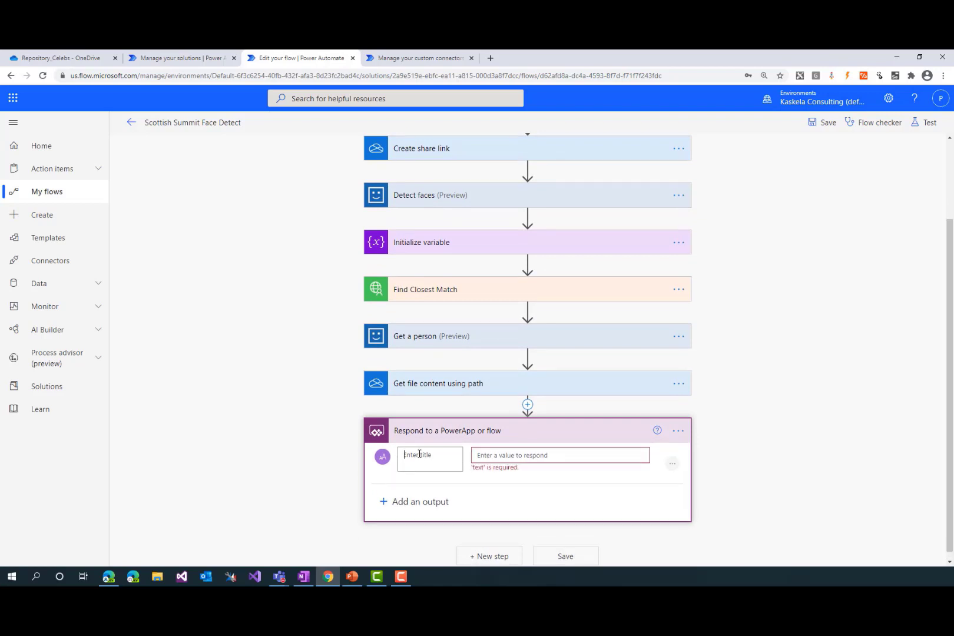
text(d)
key(BackSpace)
text(Name)
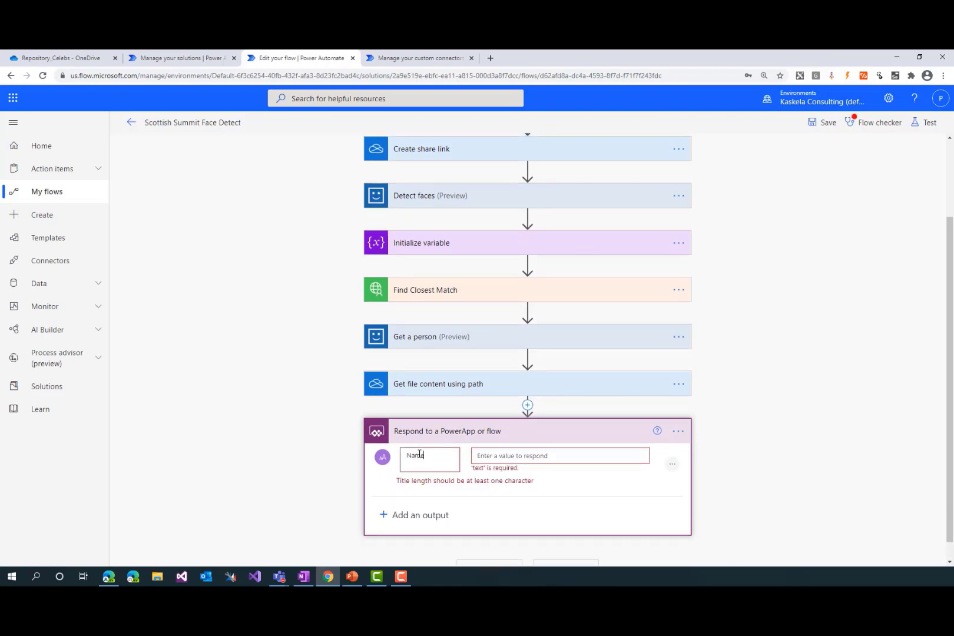
click(530, 455)
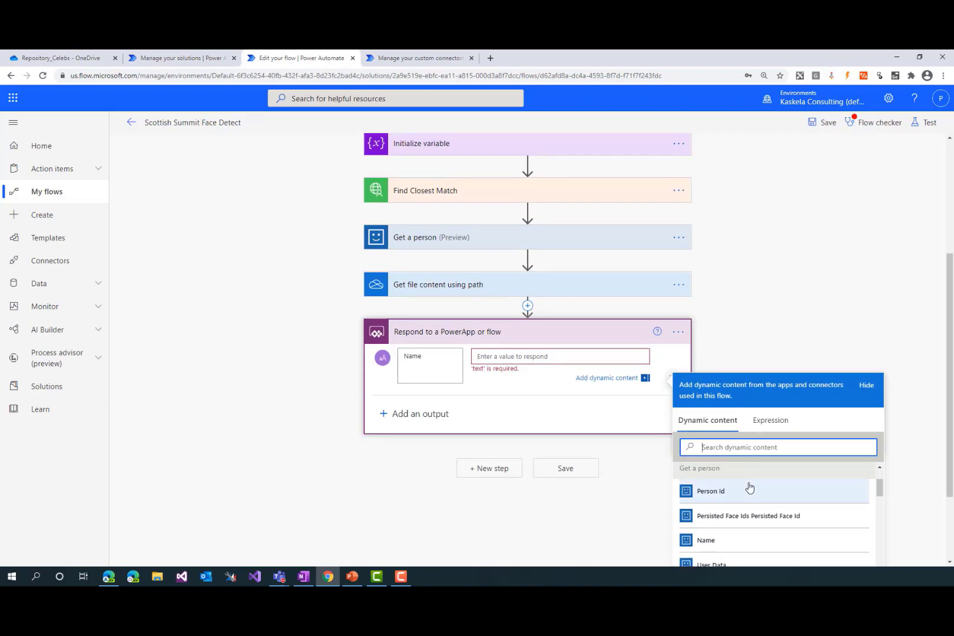
text(name)
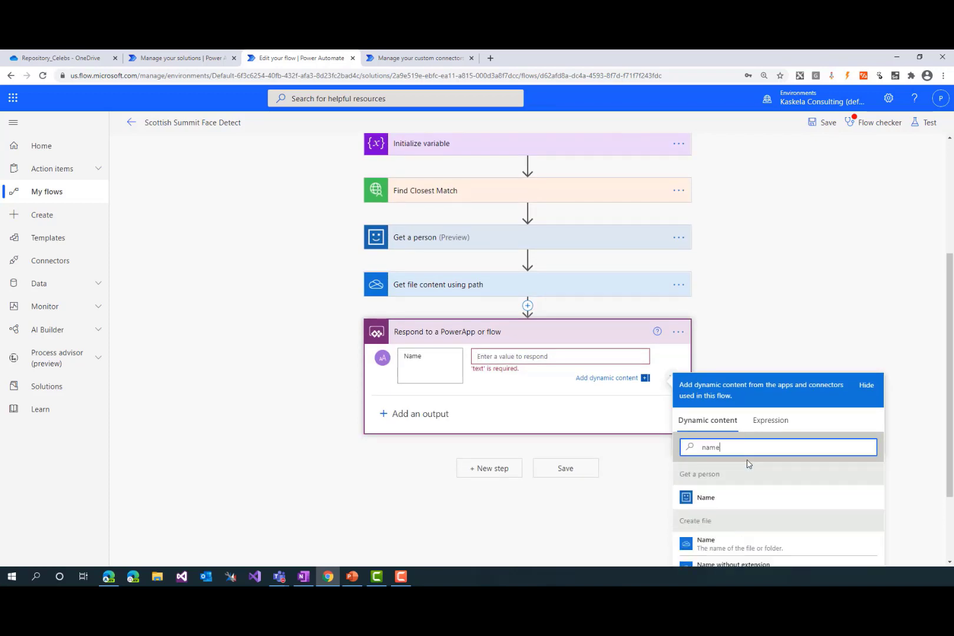
click(711, 505)
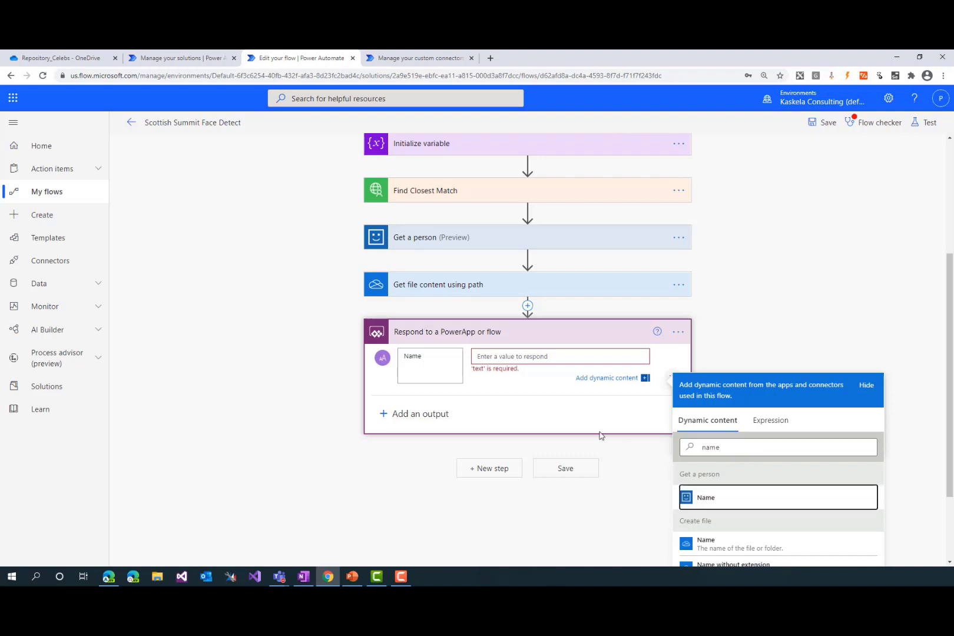
Add a number output titled Score to the response and fetch its expression from OneNote
click(421, 401)
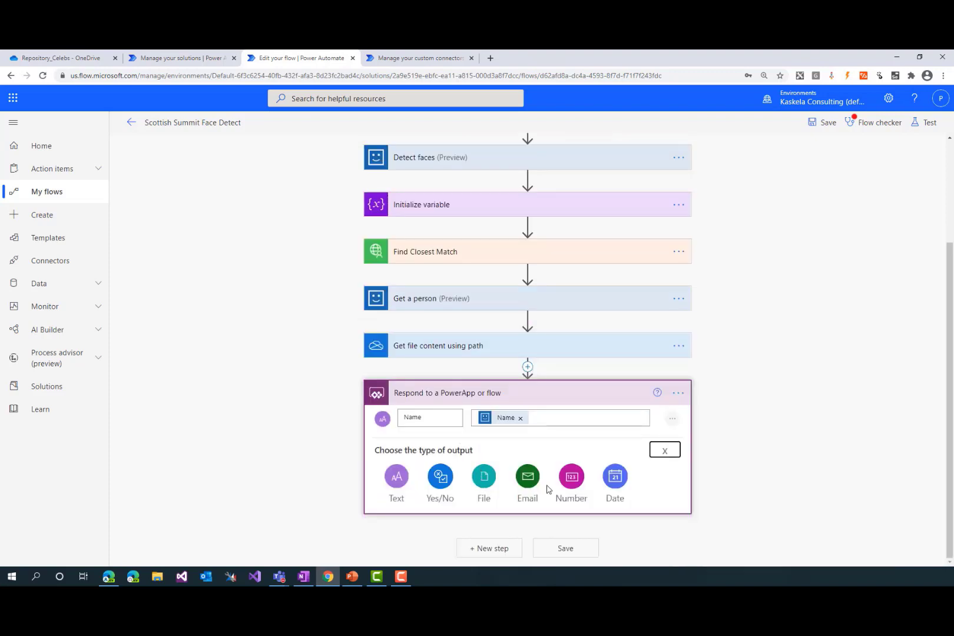
click(571, 476)
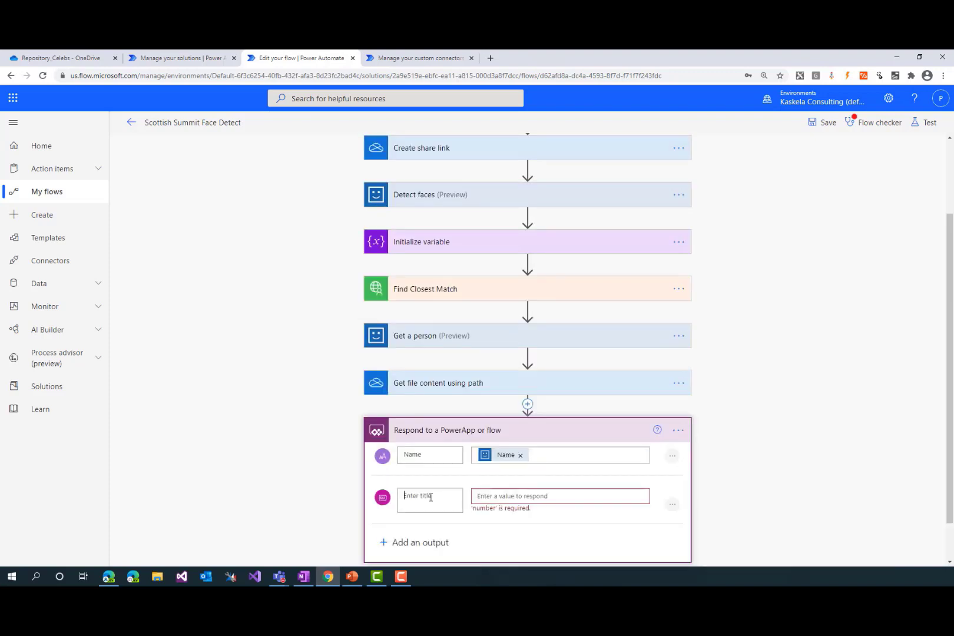
text(Score)
key(alt+Tab)
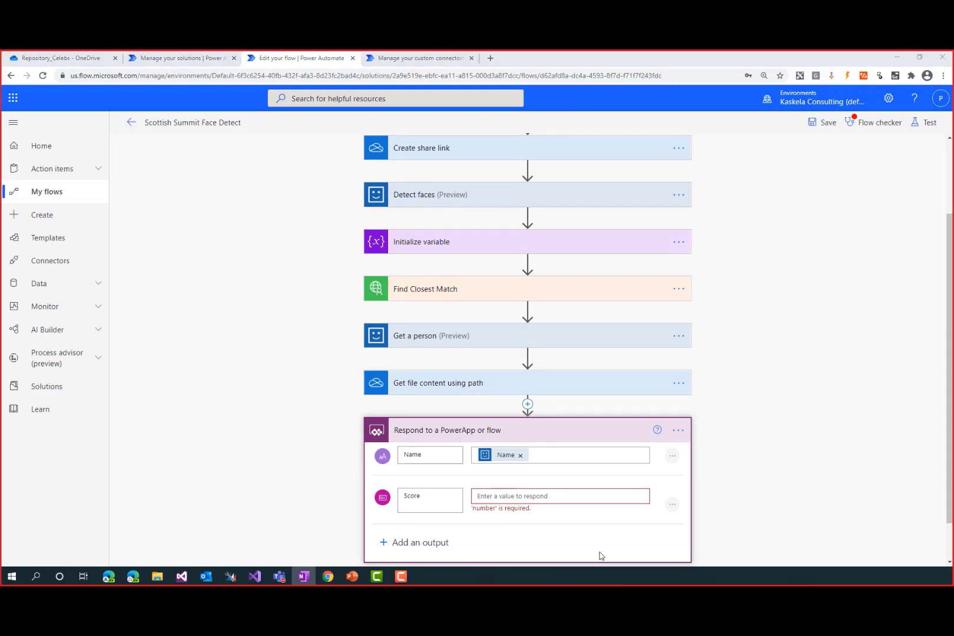
Set the Score value to the expression mul(first(body('Find_Closest_Match')).candidates[0].confidence, 100), checking its mul function and 100 multiplier
click(563, 497)
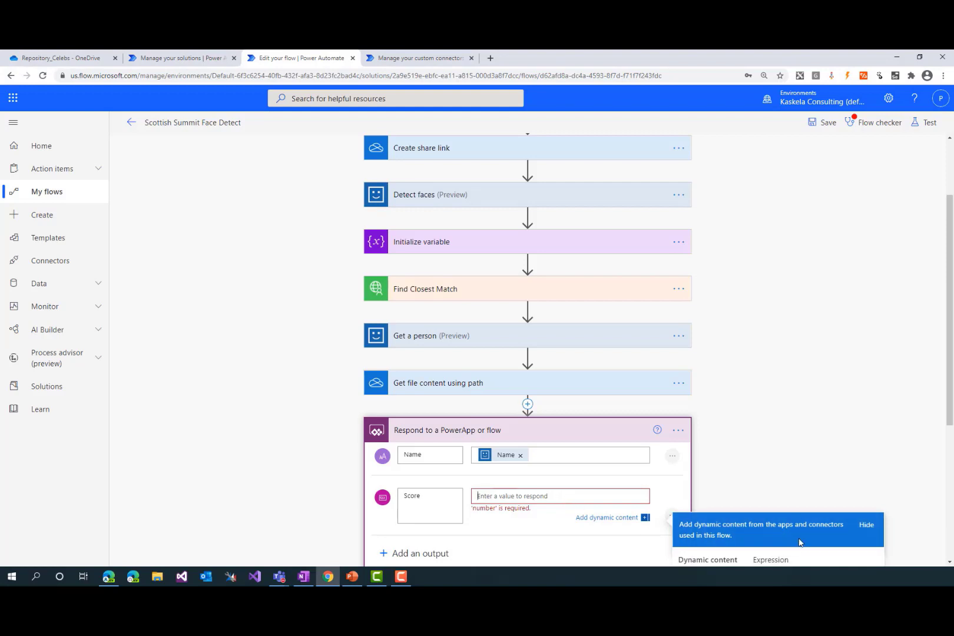
click(771, 460)
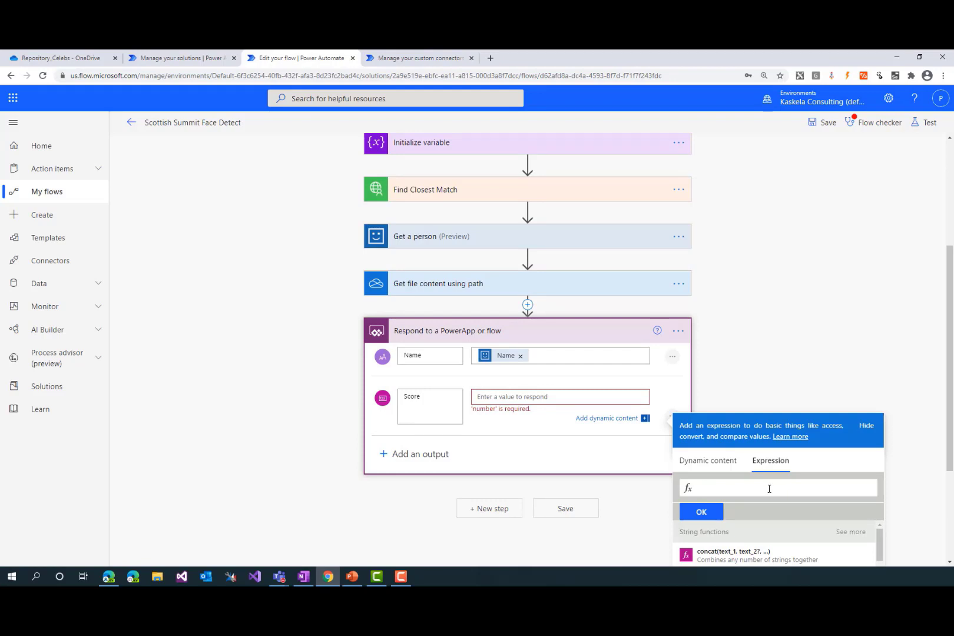
scroll(856, 496, down, 1)
text(mul(first(body('Find_Closest_Match')).candidates)?['confidence'], 100))
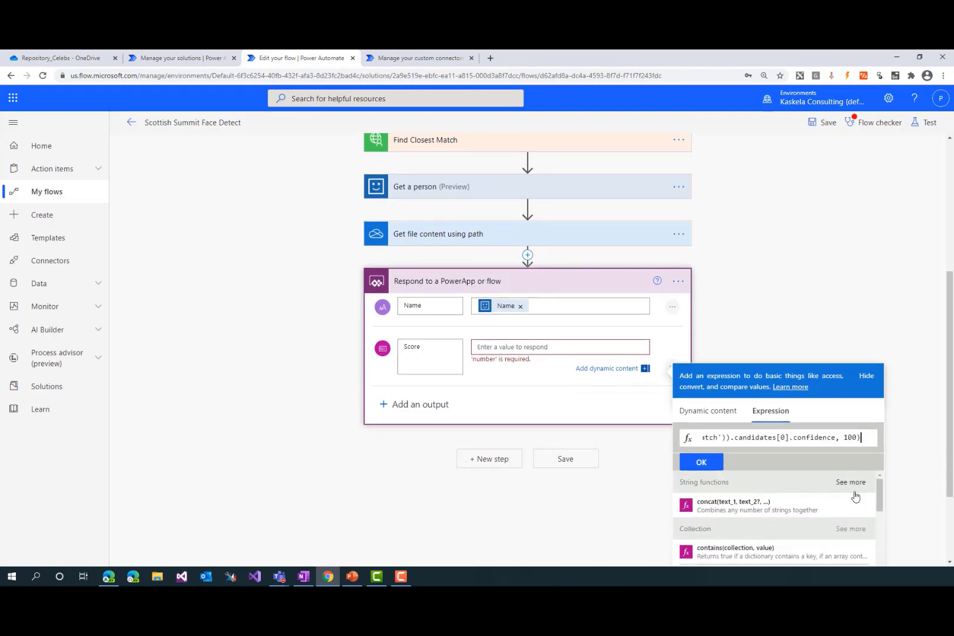
key(Home)
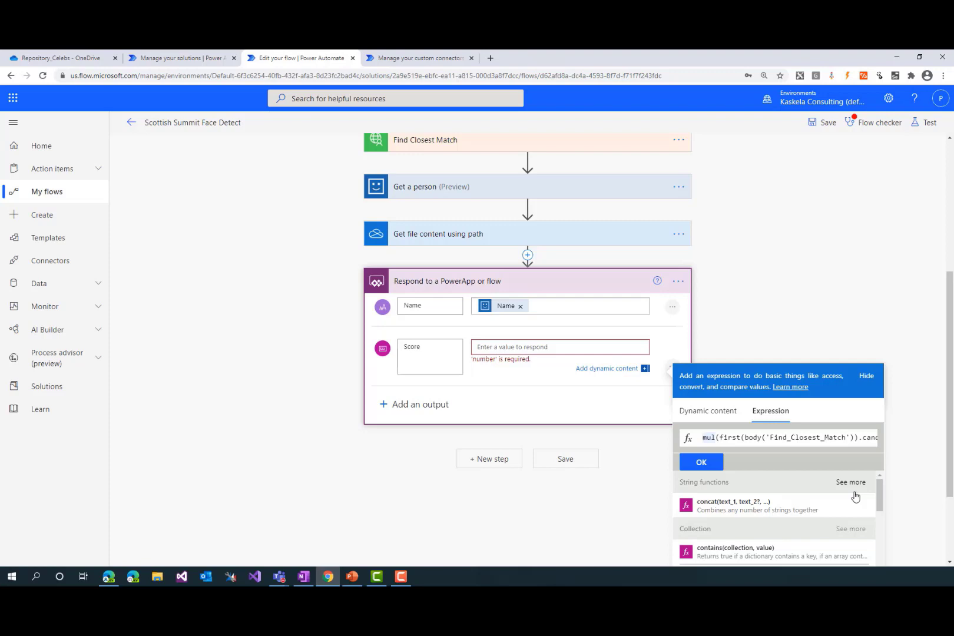
key(End)
key(Left)
key(ctrl+shift+Left)
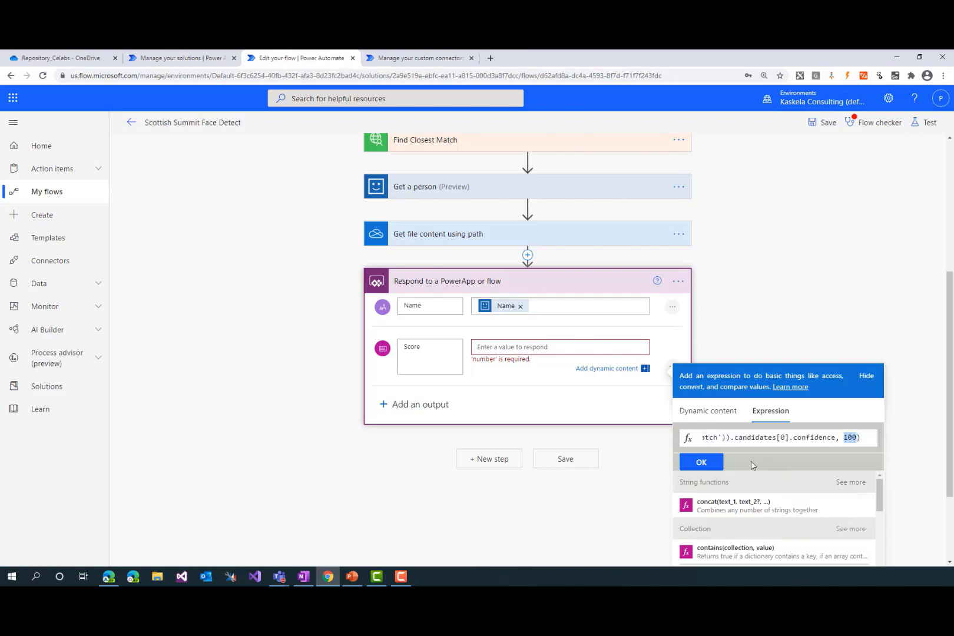
click(704, 463)
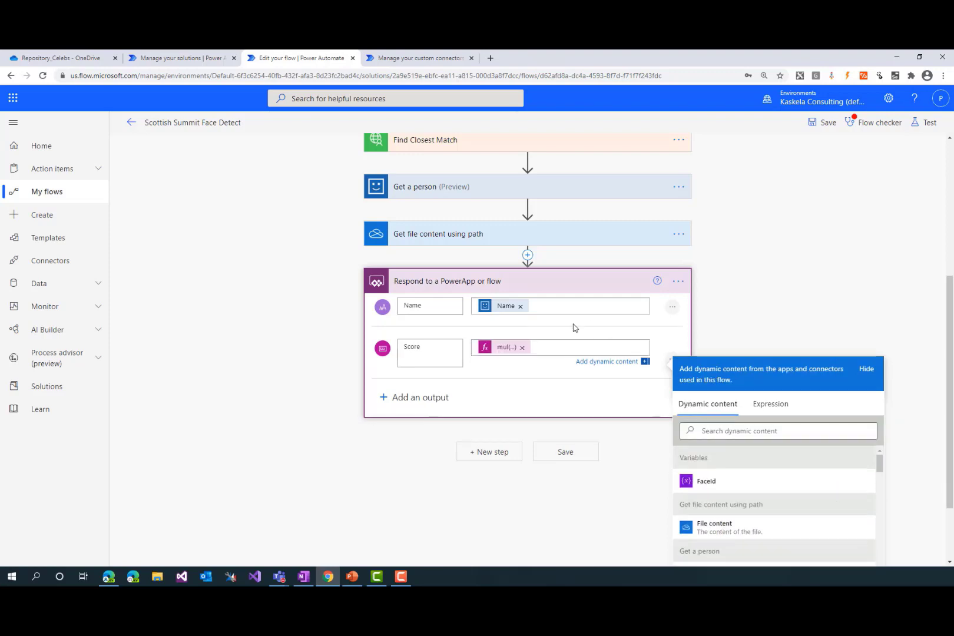
Add a file output titled Matching Image to the PowerApp response
click(424, 394)
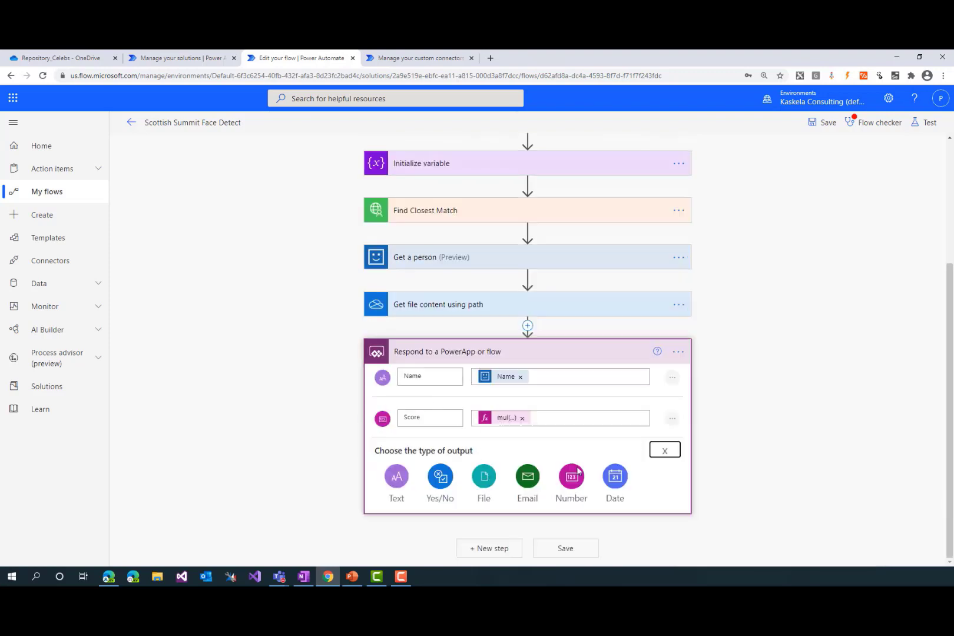
click(486, 478)
click(449, 490)
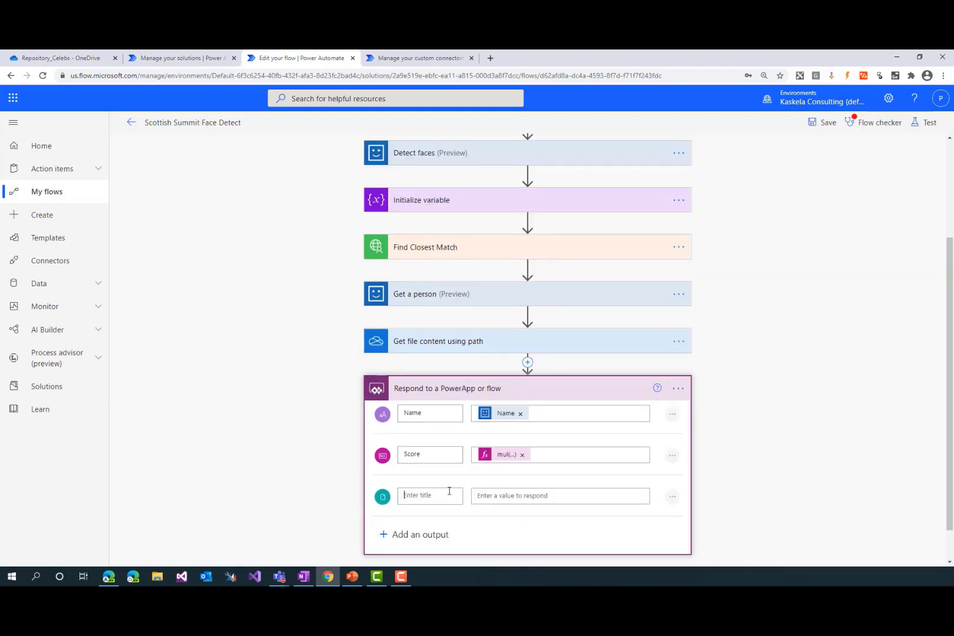
text(Matching Image)
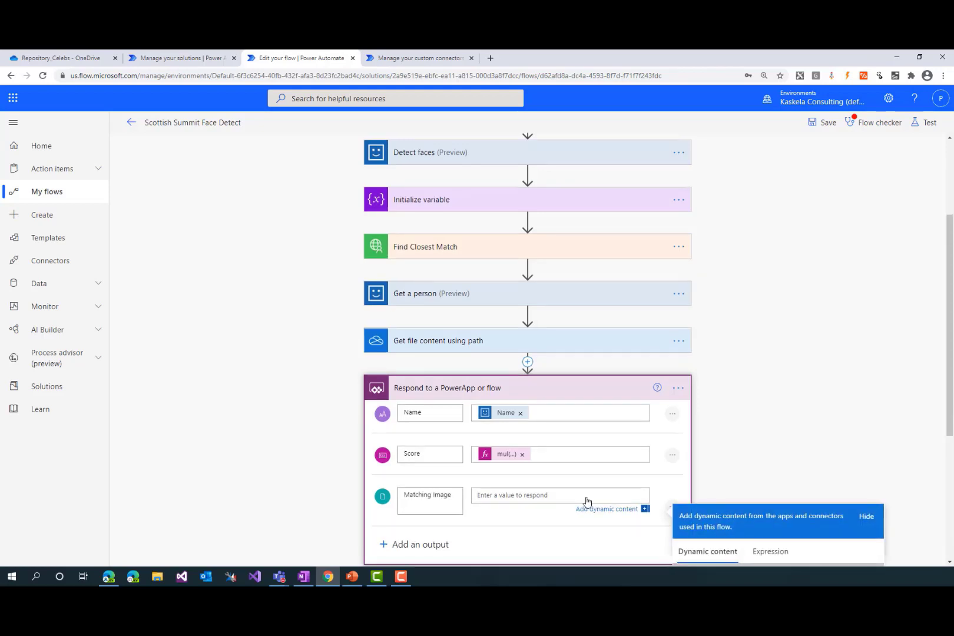
Set the Matching Image value to a base64() expression wrapping the File content from Get file content using path
scroll(589, 504, down, 3)
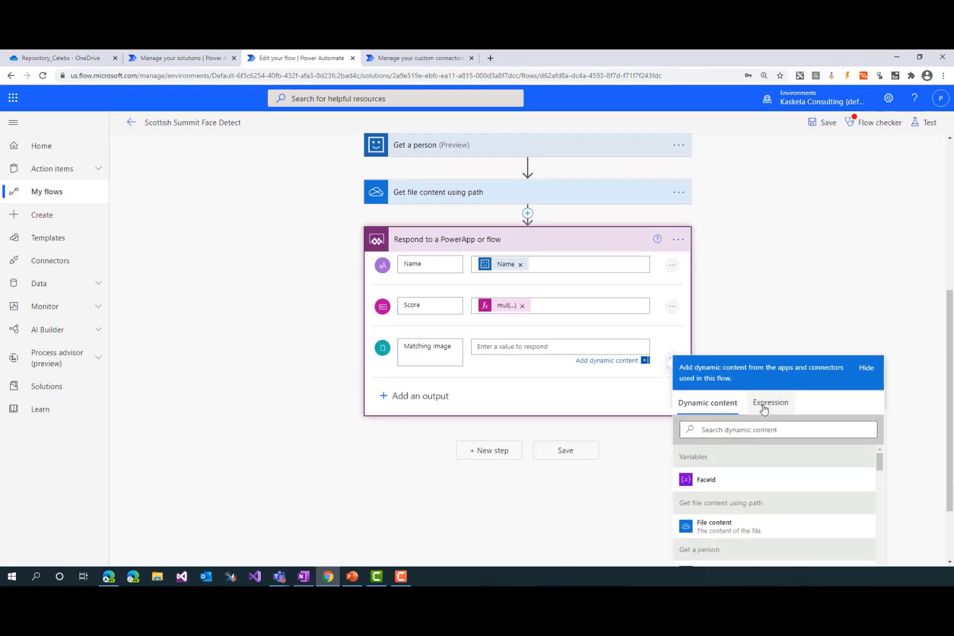
click(763, 407)
text(base)
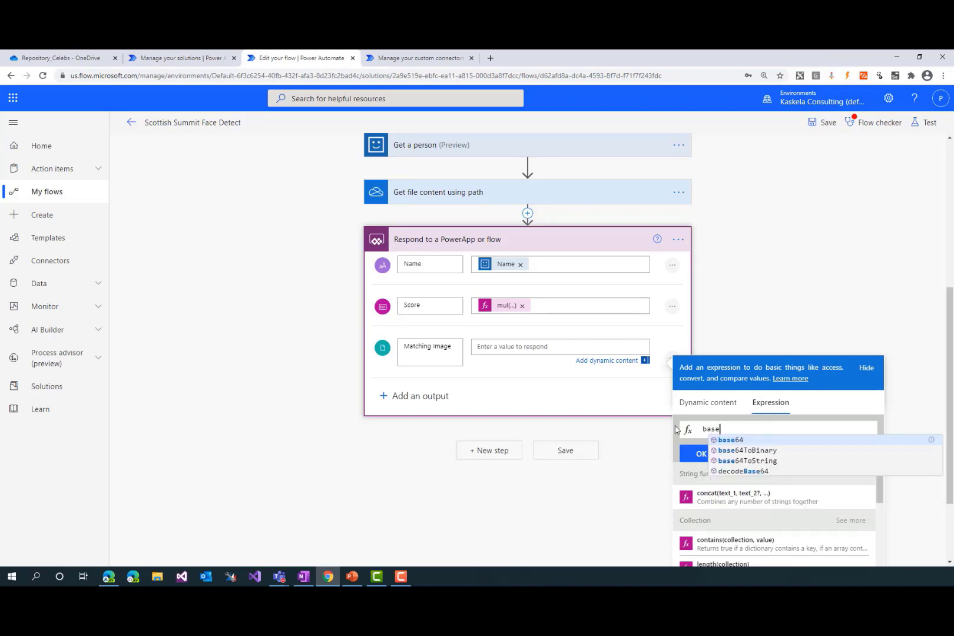
click(753, 440)
text(()
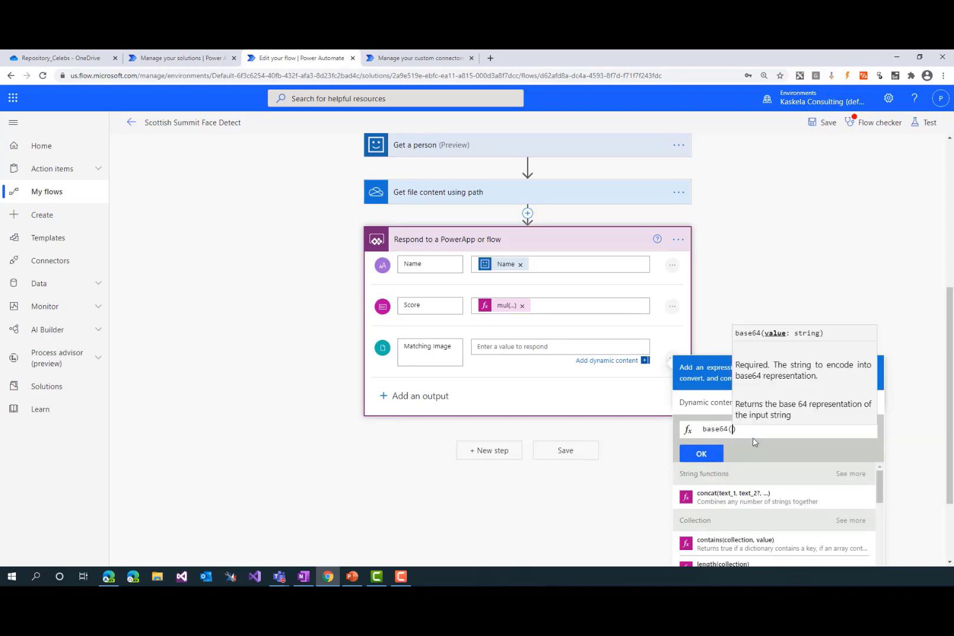
click(709, 406)
scroll(739, 464, down, 1)
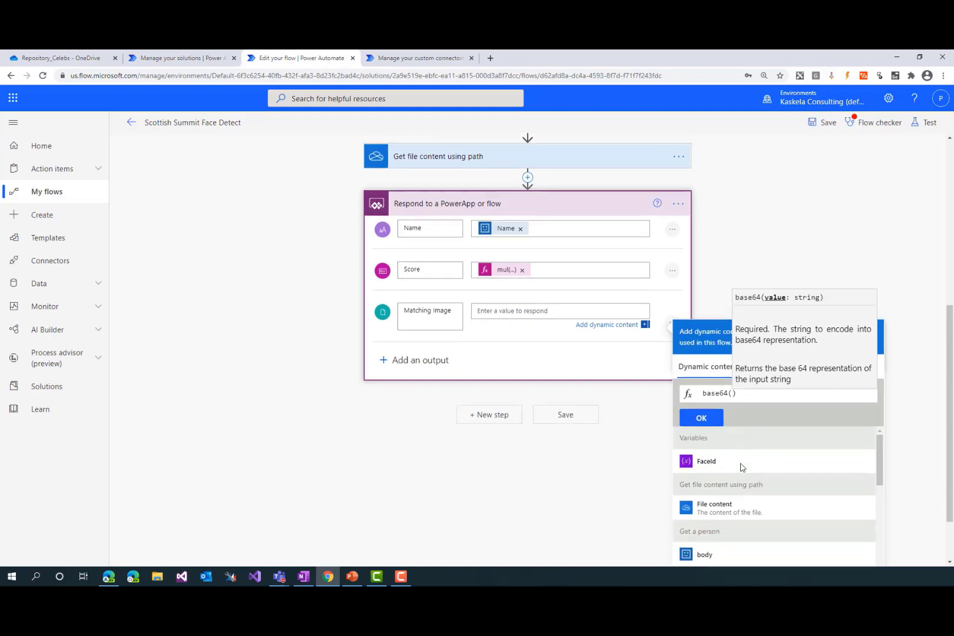
click(742, 501)
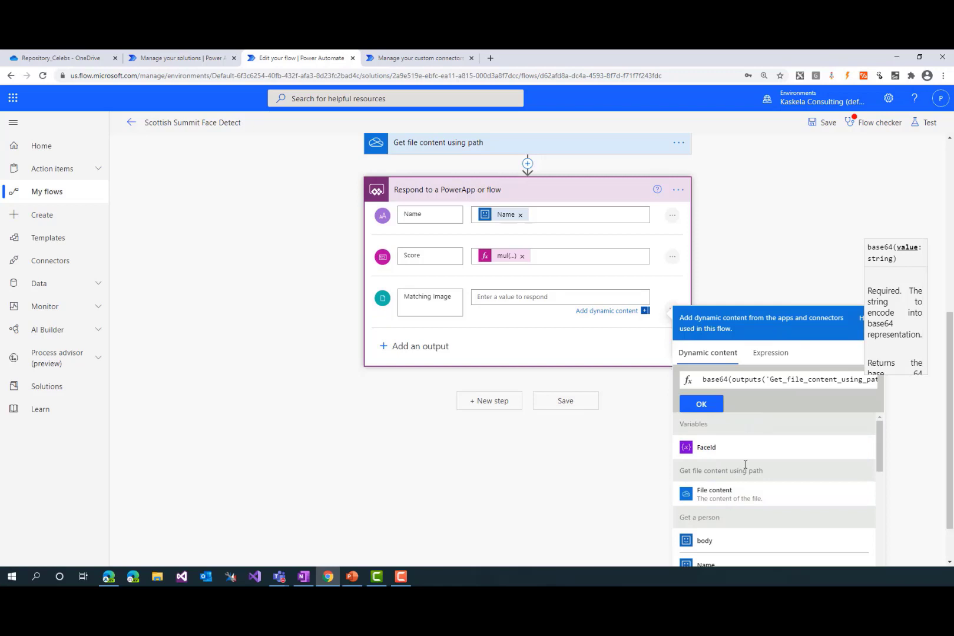
click(709, 405)
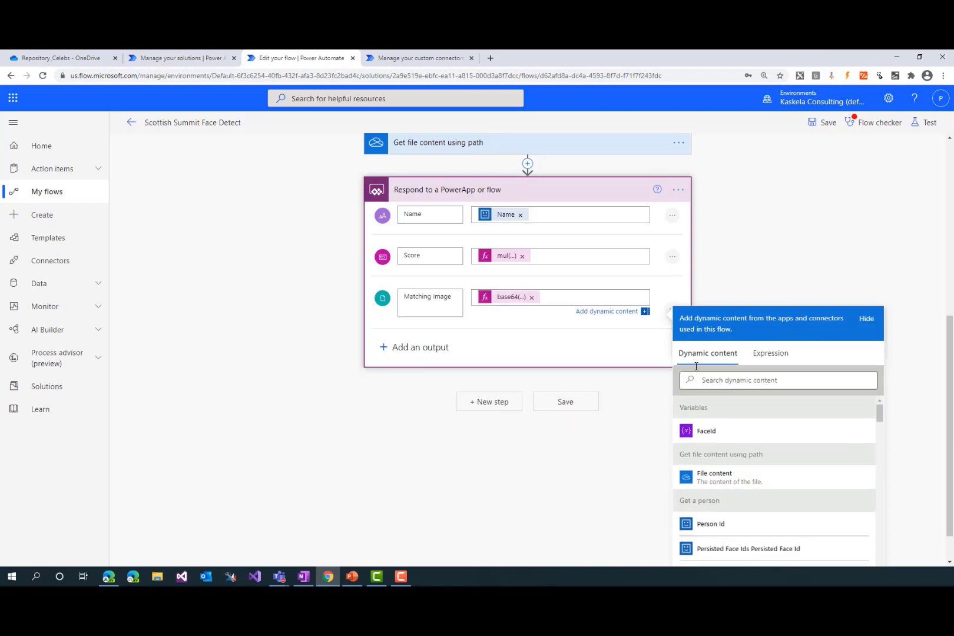
Save the flow and reopen the Respond to a PowerApp or flow action to review its outputs
click(722, 270)
click(564, 548)
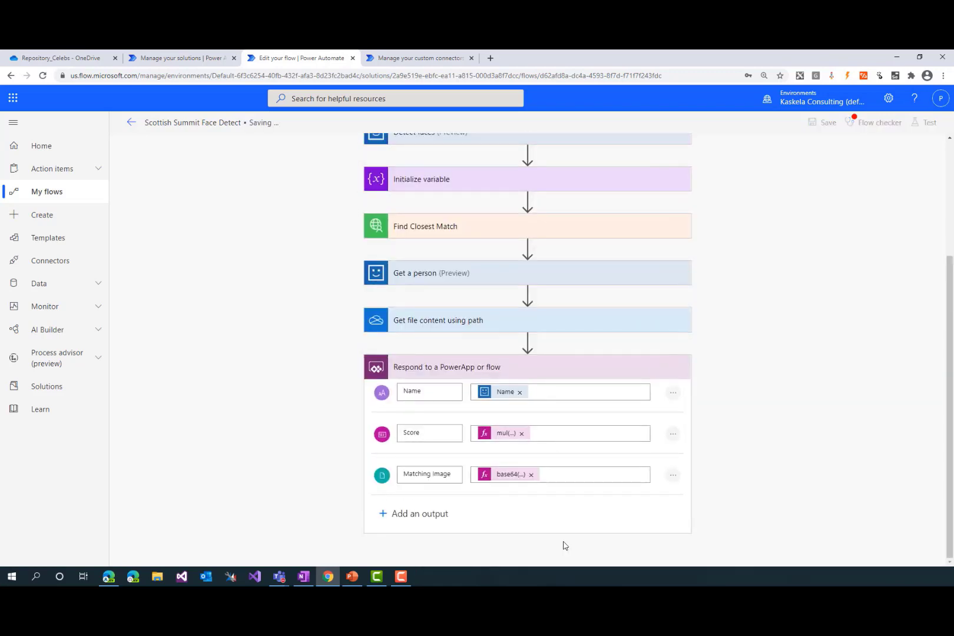
click(481, 368)
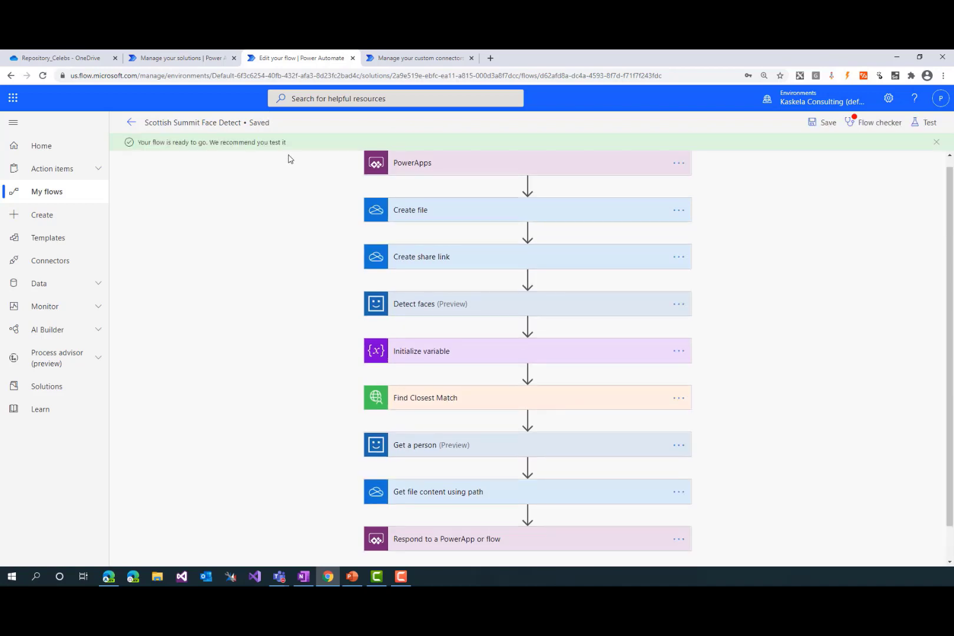
click(495, 539)
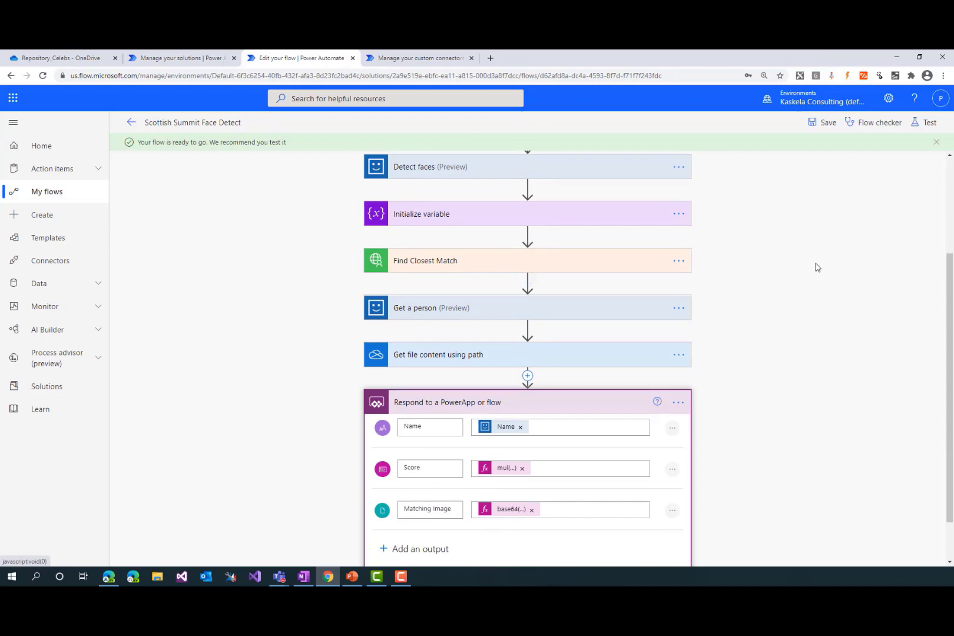
click(842, 162)
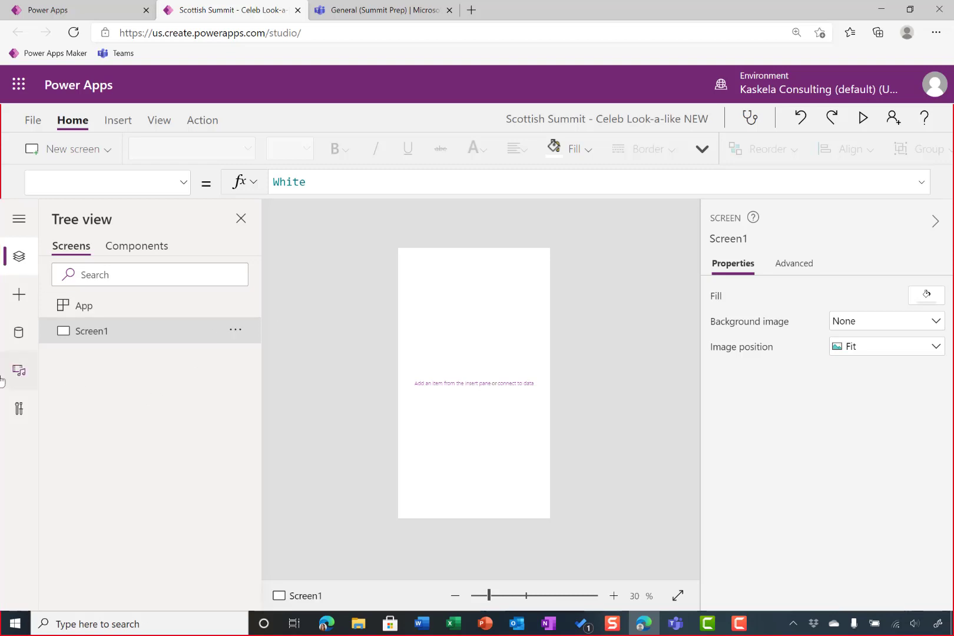
Upload Background.png from the App Resources folder to the app's media and set it as Screen1's background image
click(19, 370)
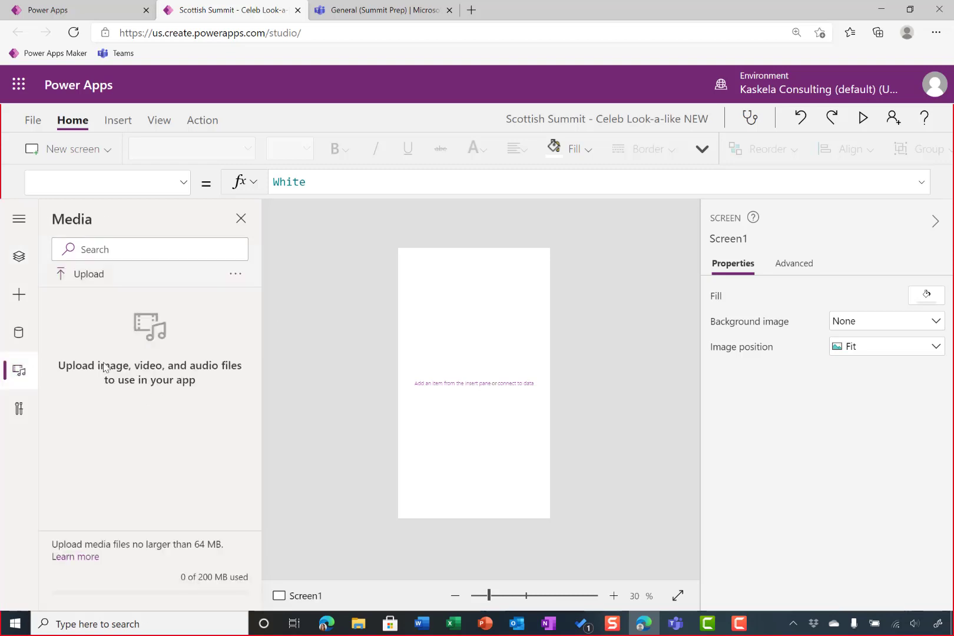
click(66, 278)
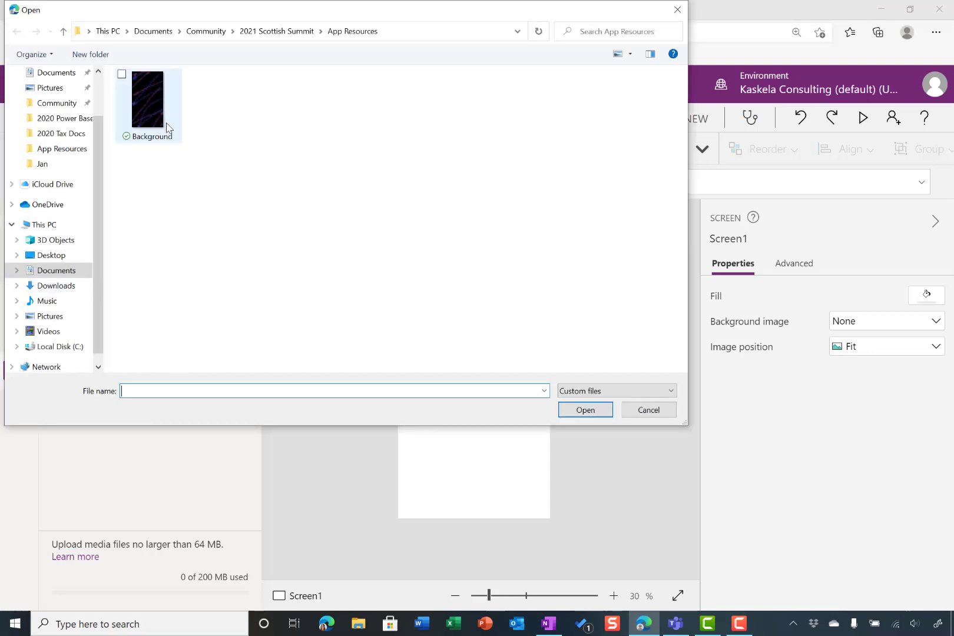
click(169, 117)
click(586, 408)
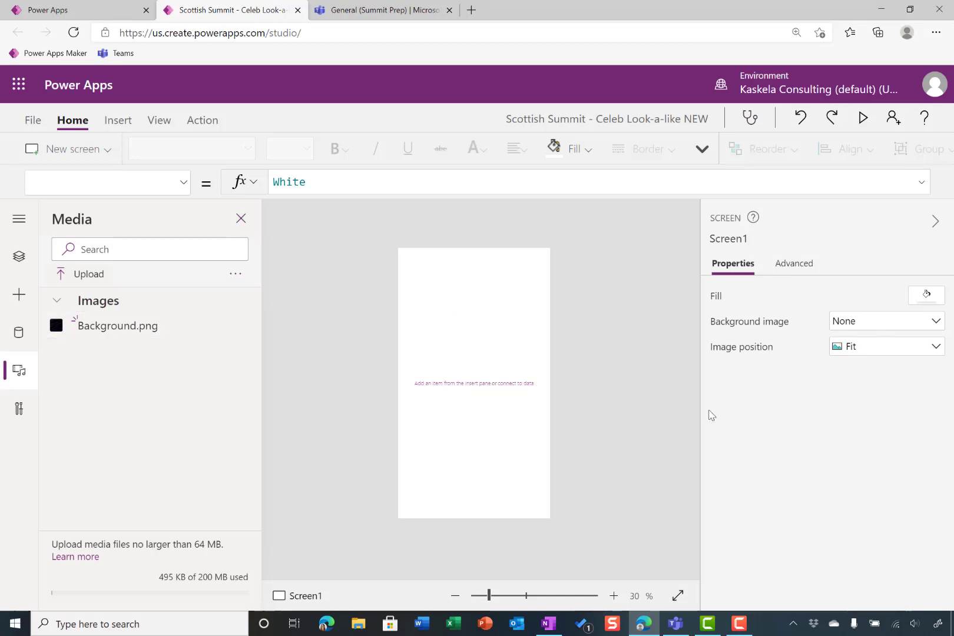
click(869, 325)
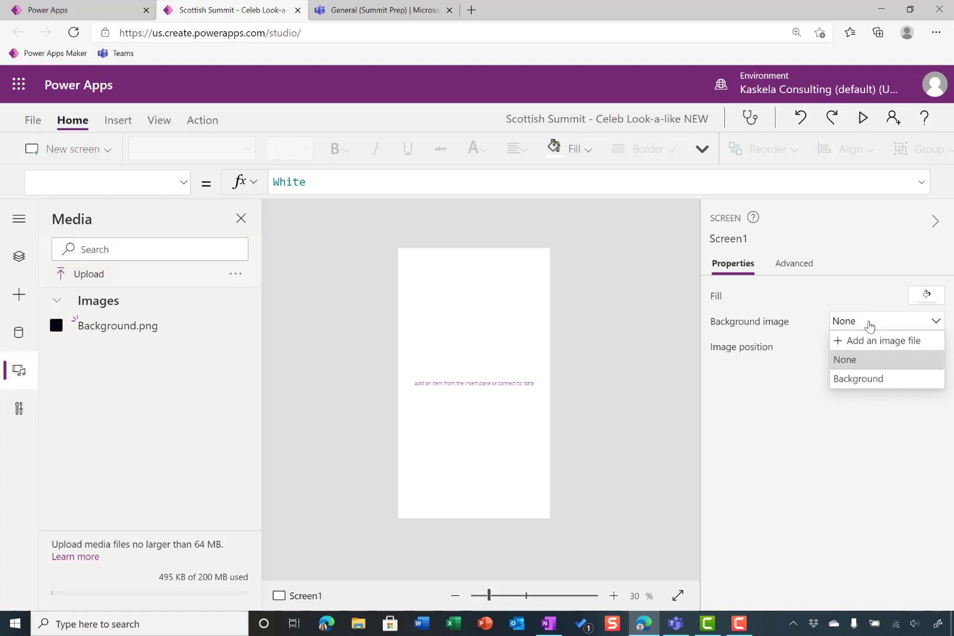
click(877, 380)
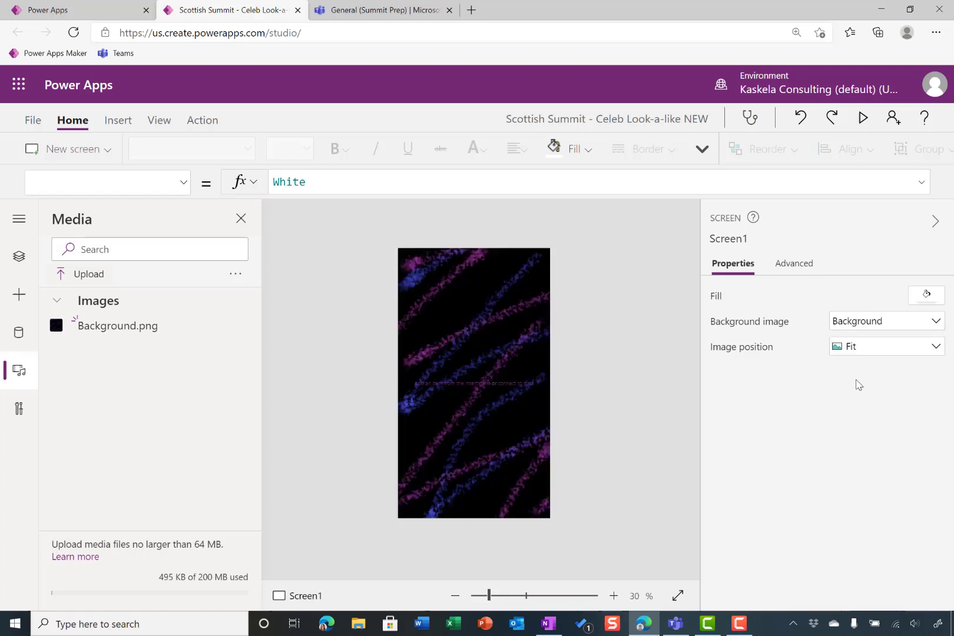
Duplicate Screen1 twice so that the app has three screens with the same background
click(18, 257)
click(236, 330)
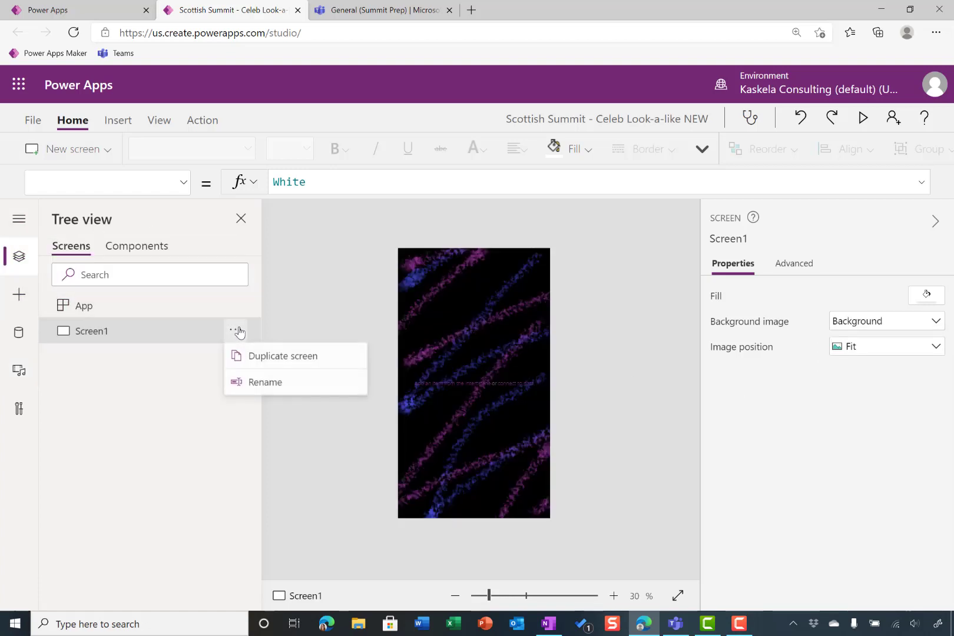
click(255, 360)
click(235, 355)
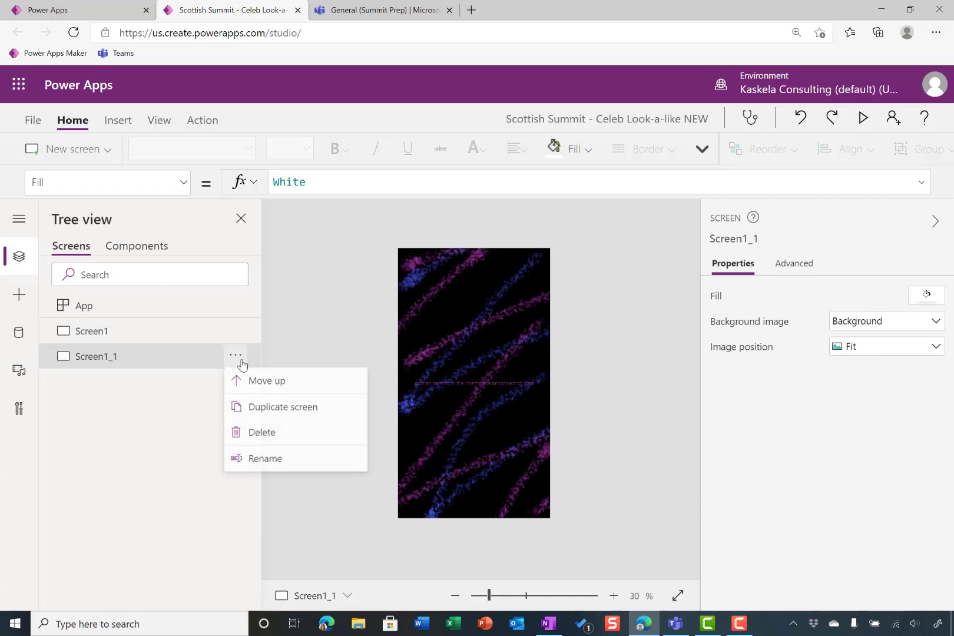
click(274, 406)
Rename the three screens, in order, as Welcome, Camera and Results
click(119, 334)
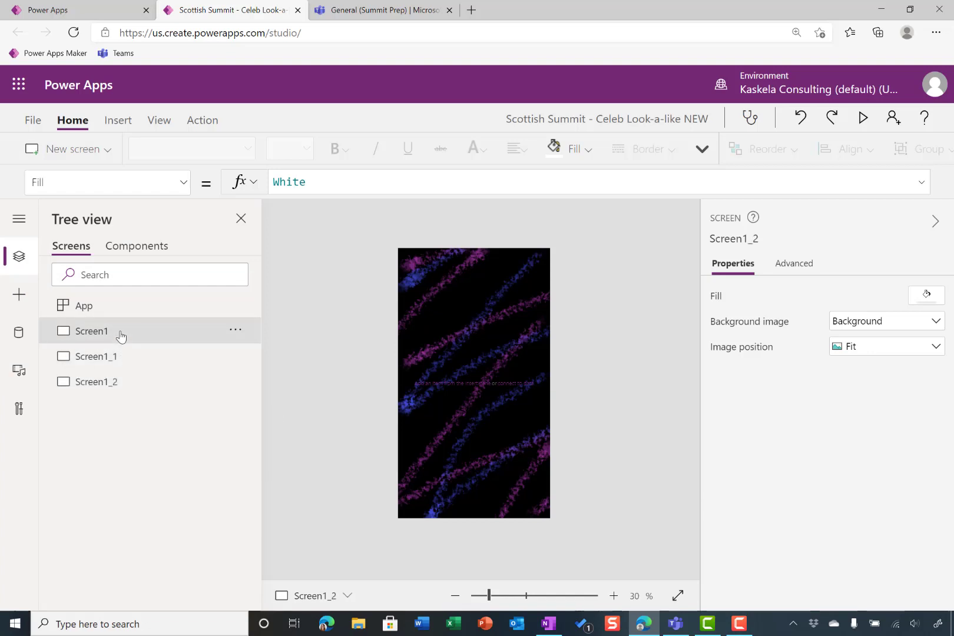
double_click(120, 335)
text(Welcome)
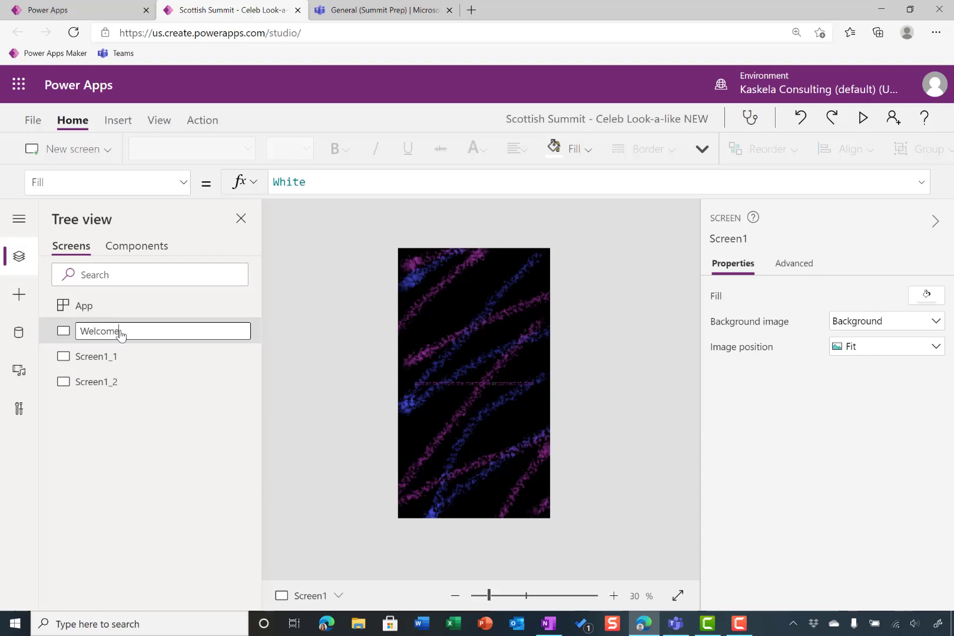
double_click(133, 360)
text(Camera)
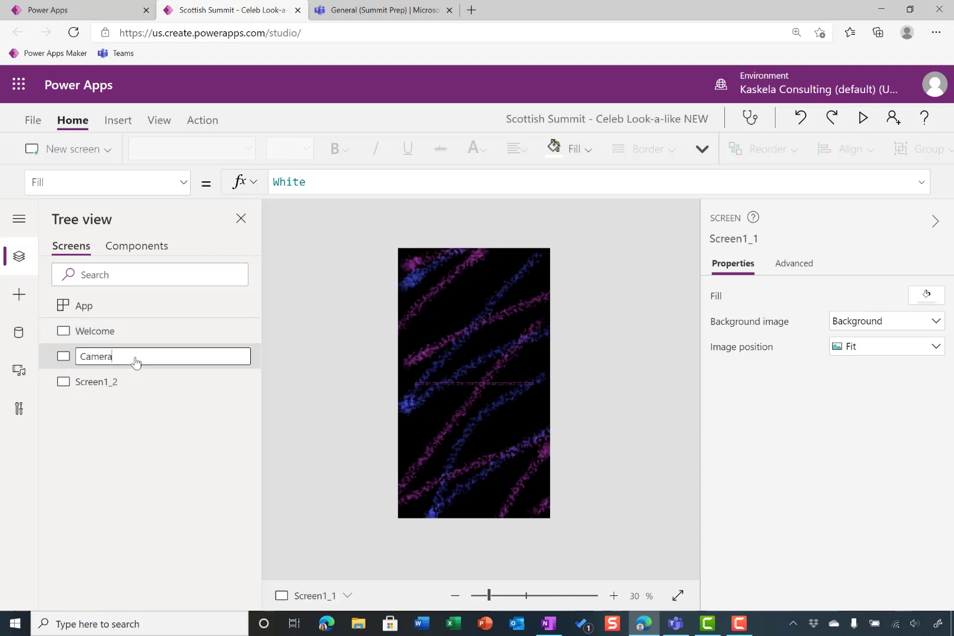
key(Return)
double_click(152, 383)
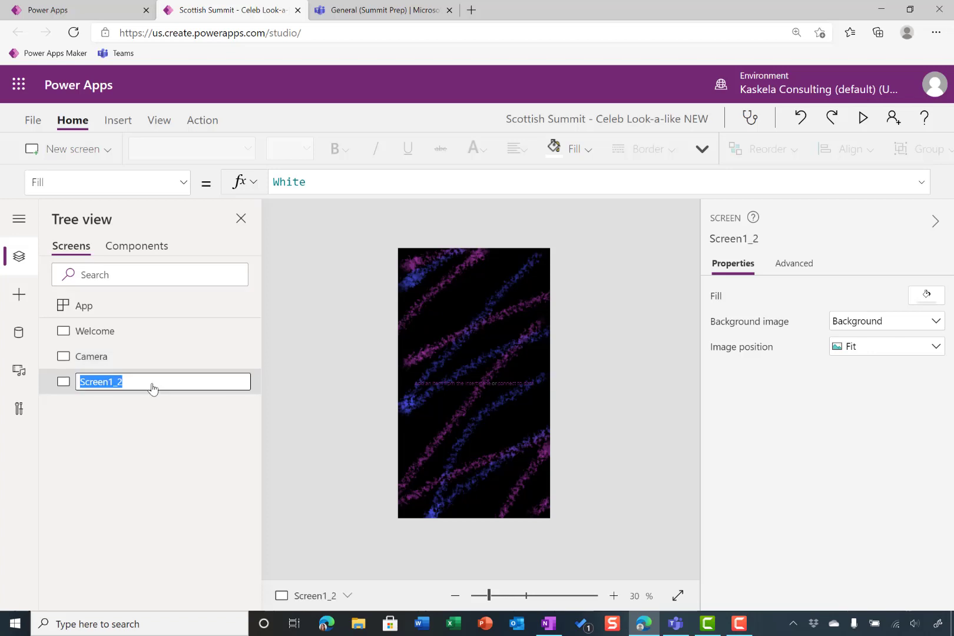
text(Results)
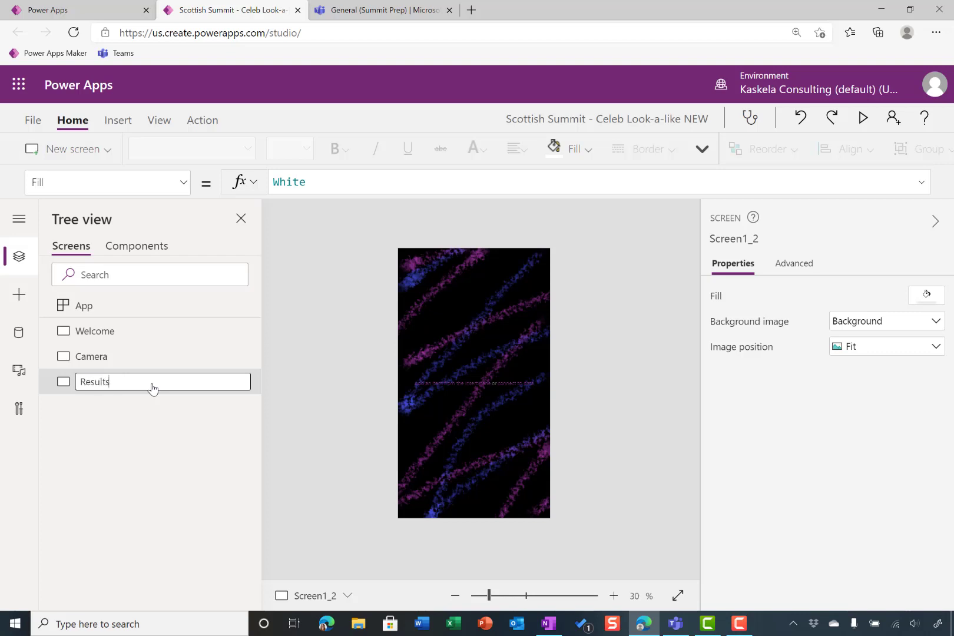
click(143, 446)
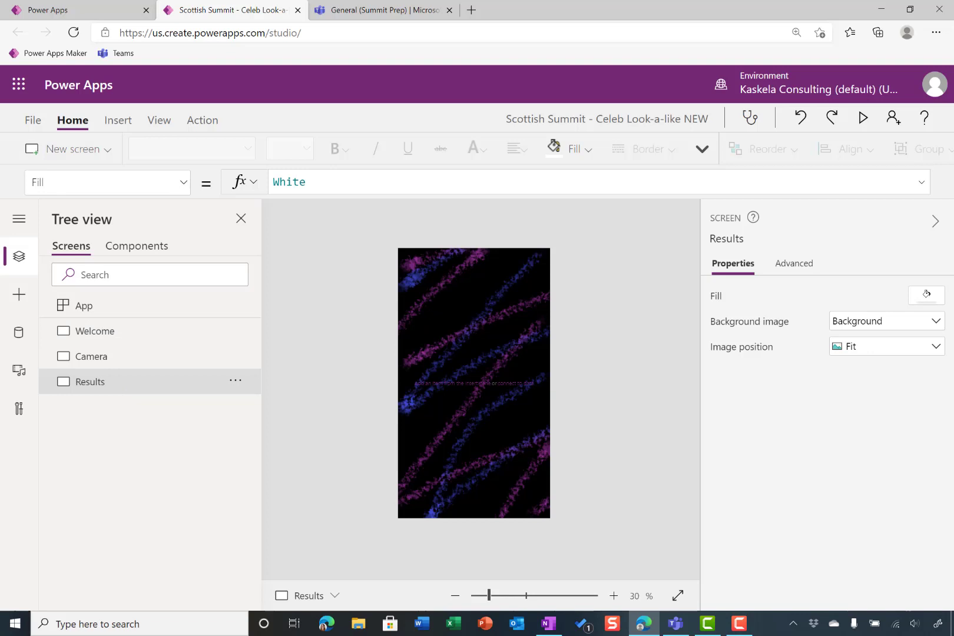
Select the Welcome screen and apply the standard Aqua theme to the app
click(127, 340)
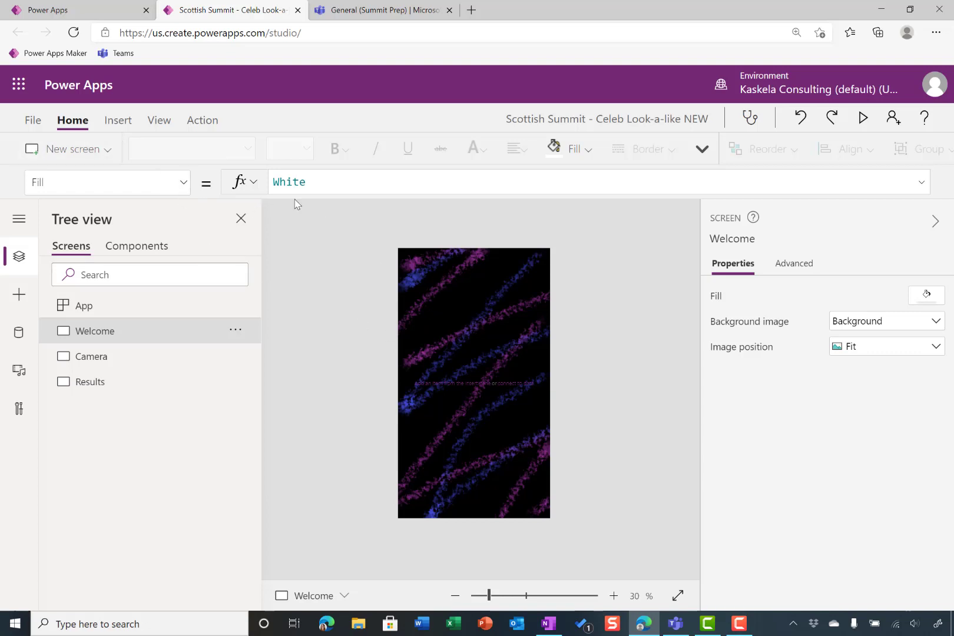
click(163, 126)
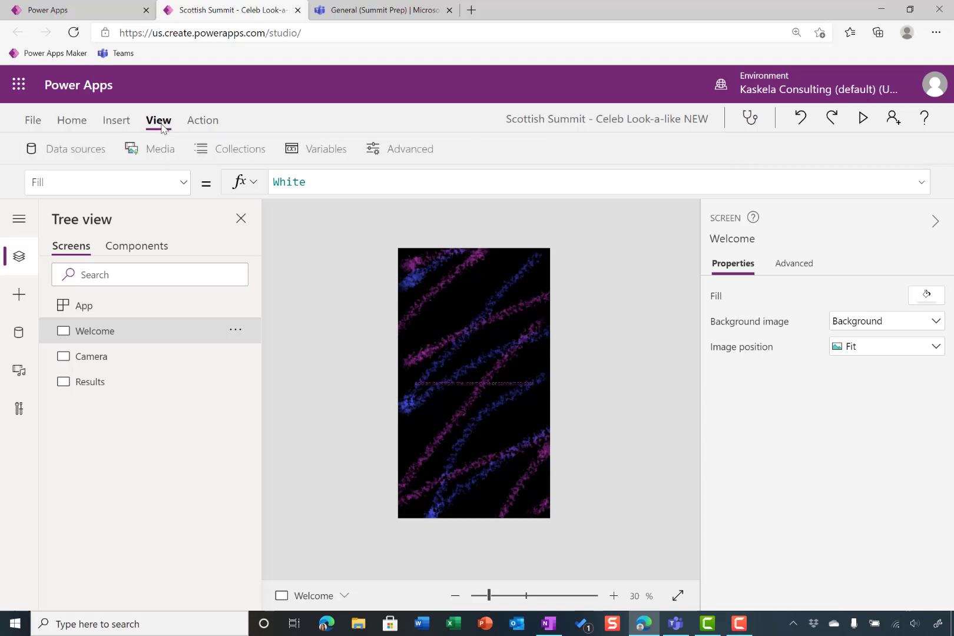
click(71, 122)
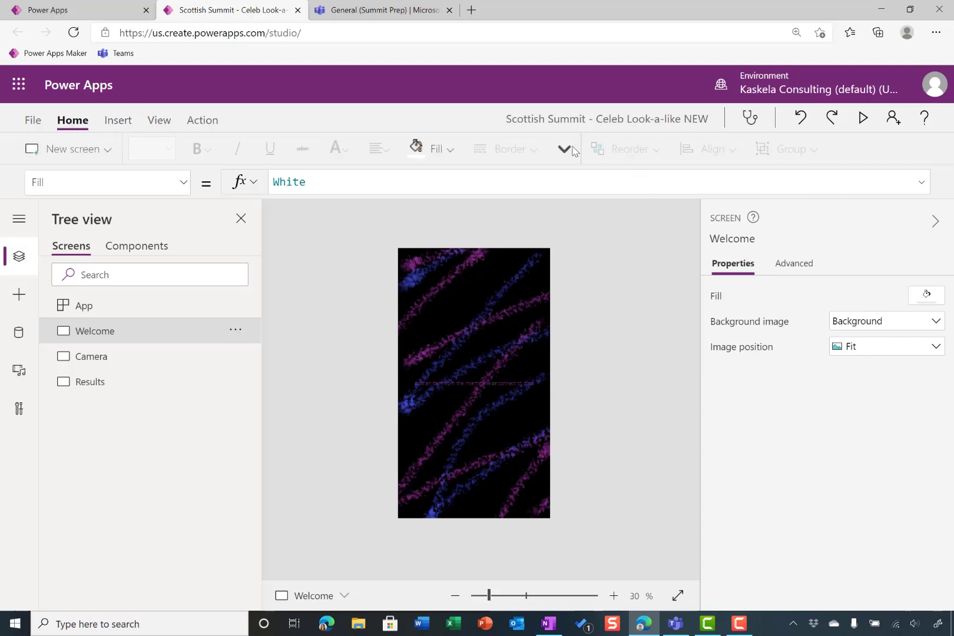
click(565, 150)
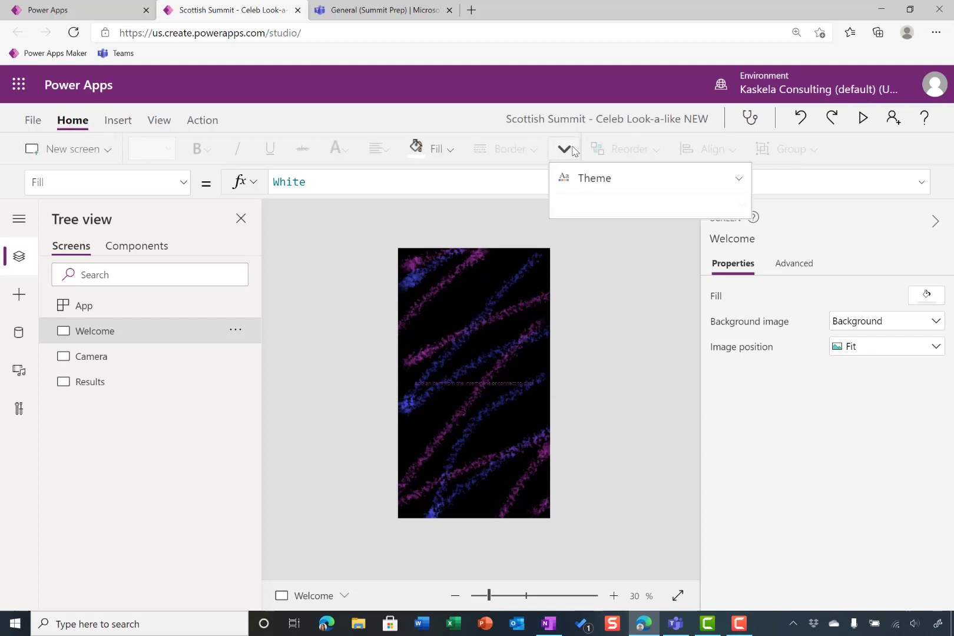
click(629, 183)
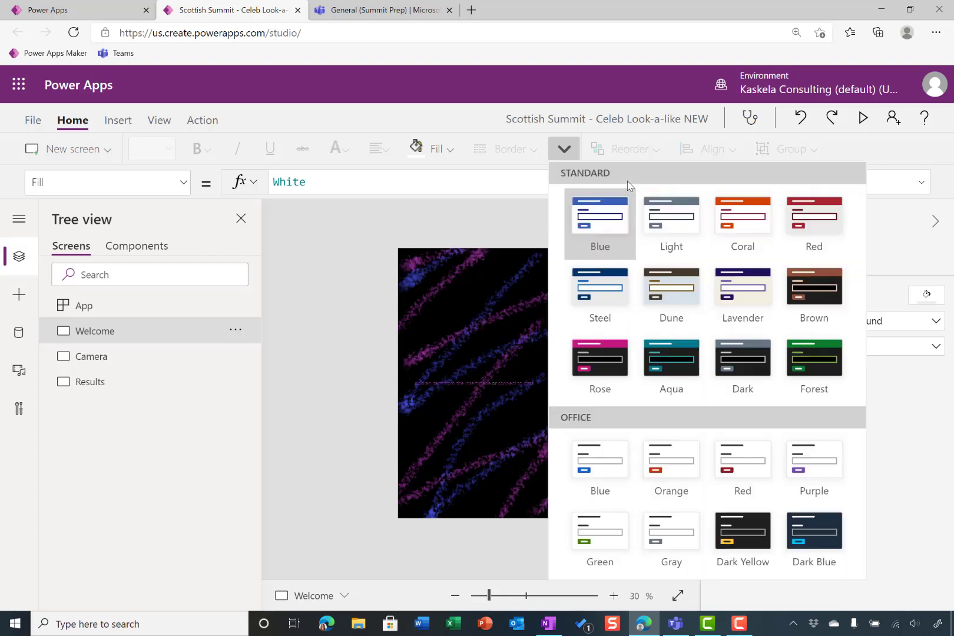
click(663, 366)
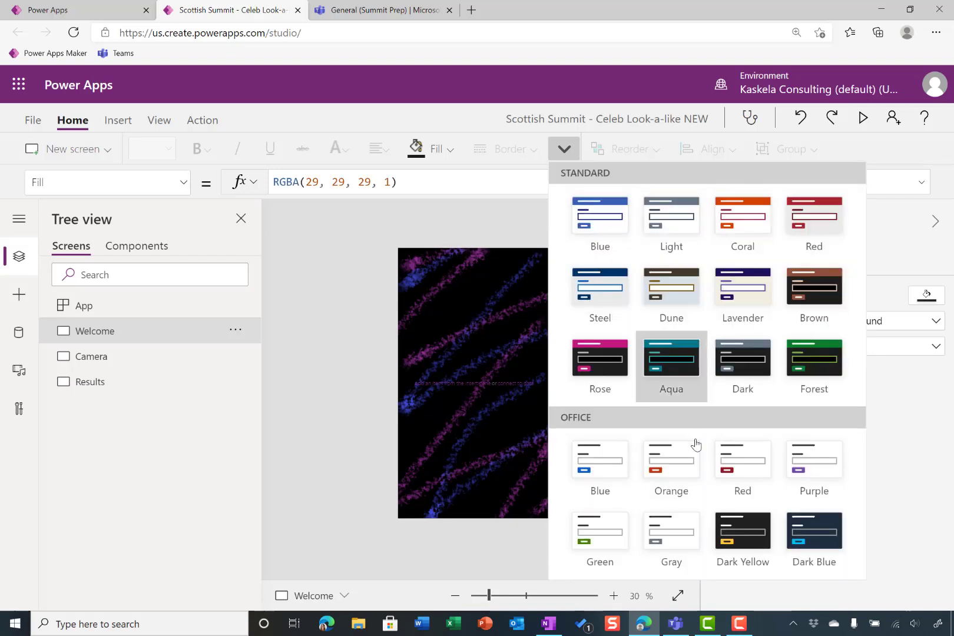
click(350, 302)
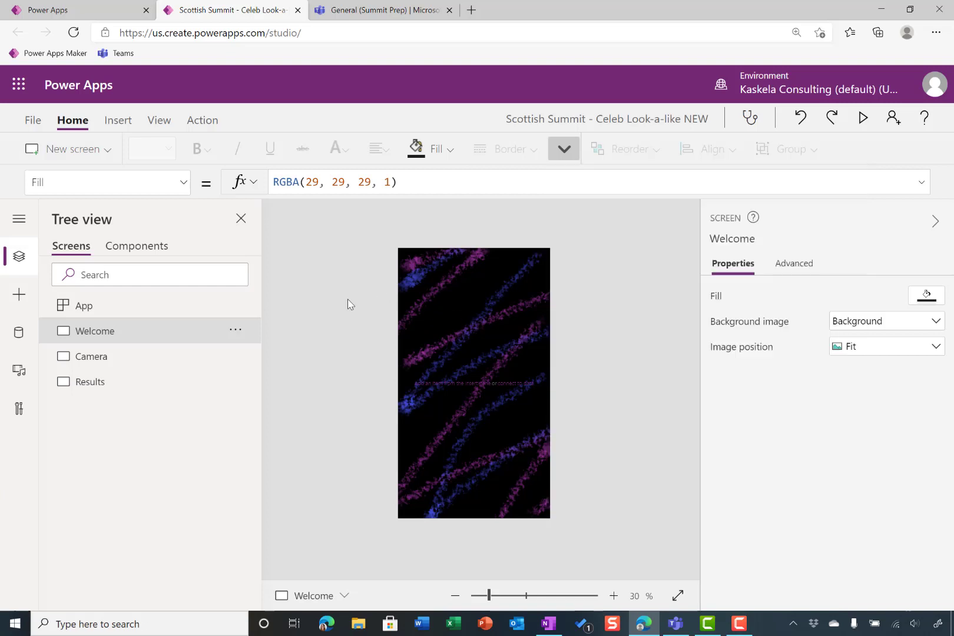
Add a label to the Welcome screen with the text "Celebrity Look-a-Like"
click(123, 120)
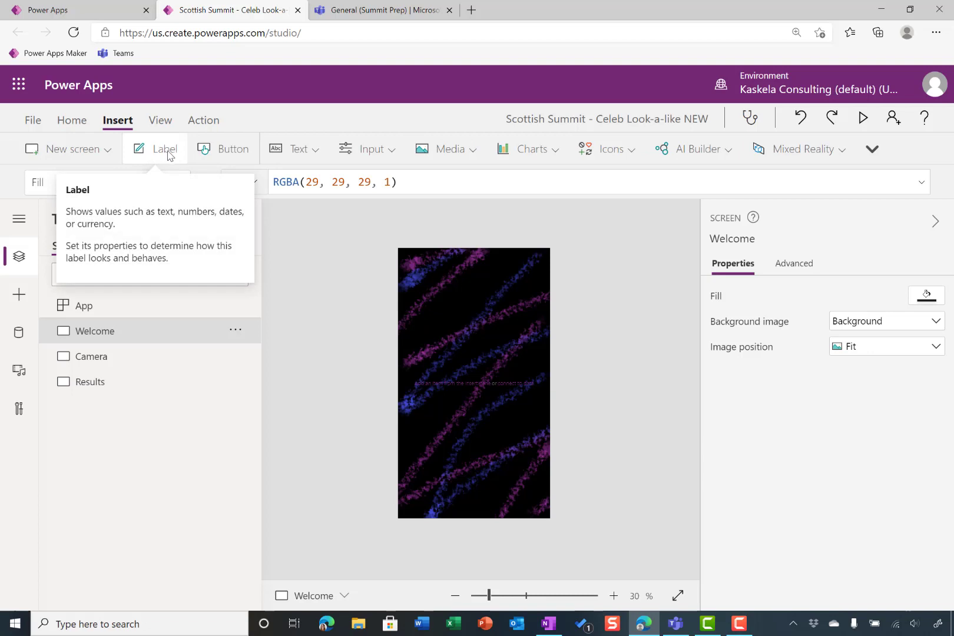
click(166, 150)
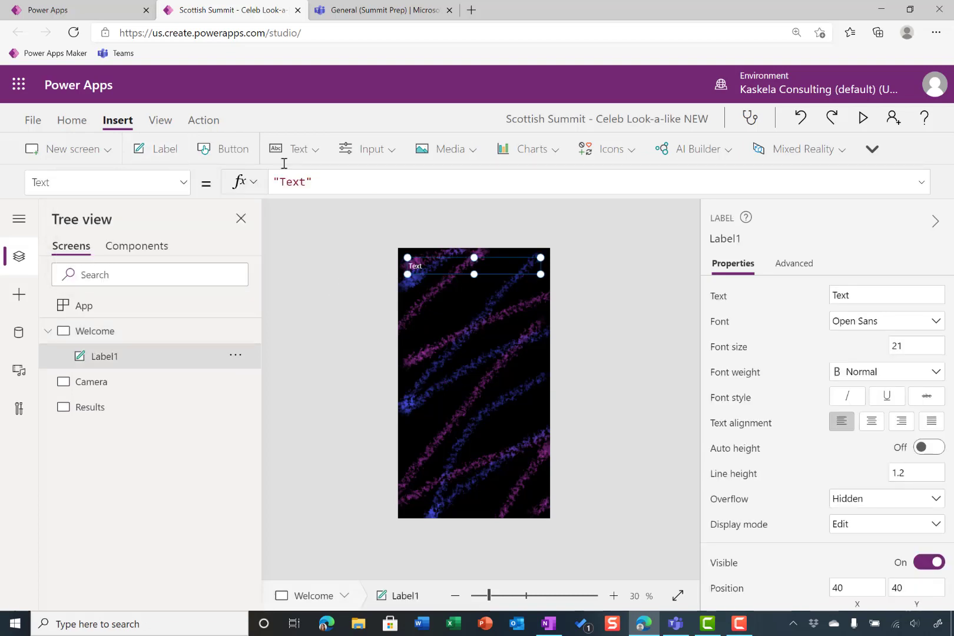
drag(305, 184, 282, 182)
text(Celen)
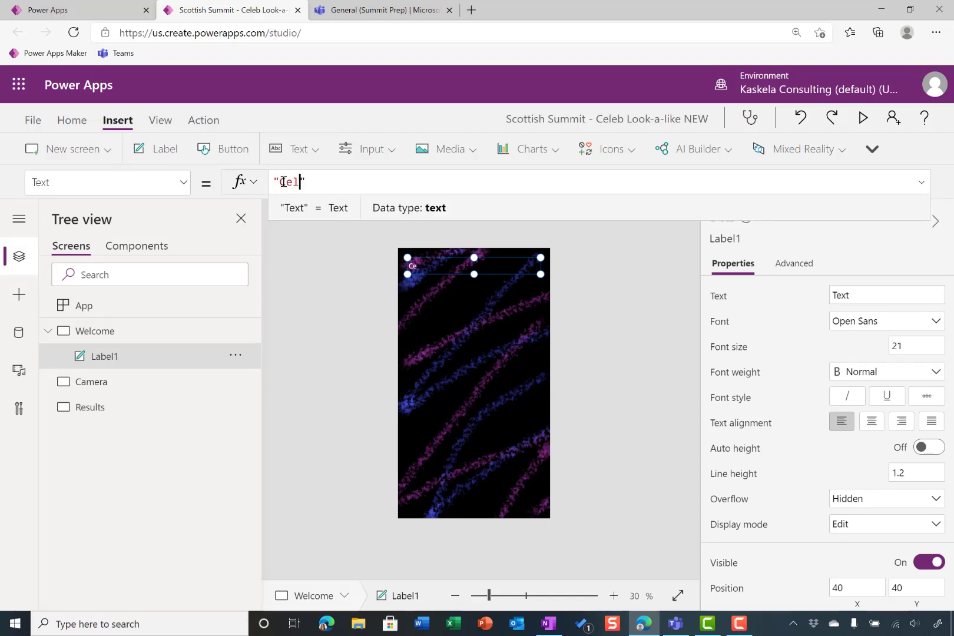
text(b)
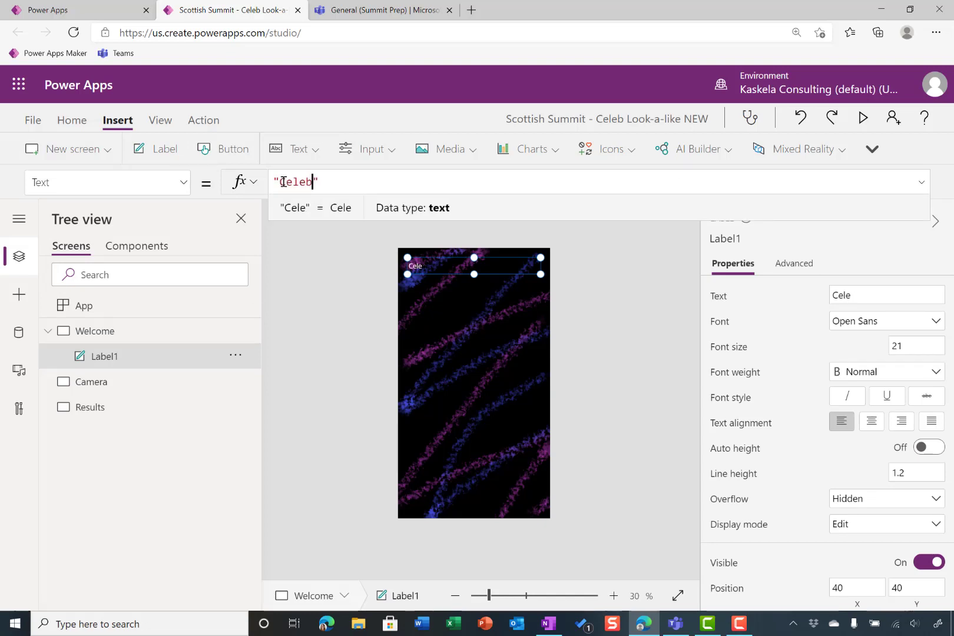
text(riry Look-a)
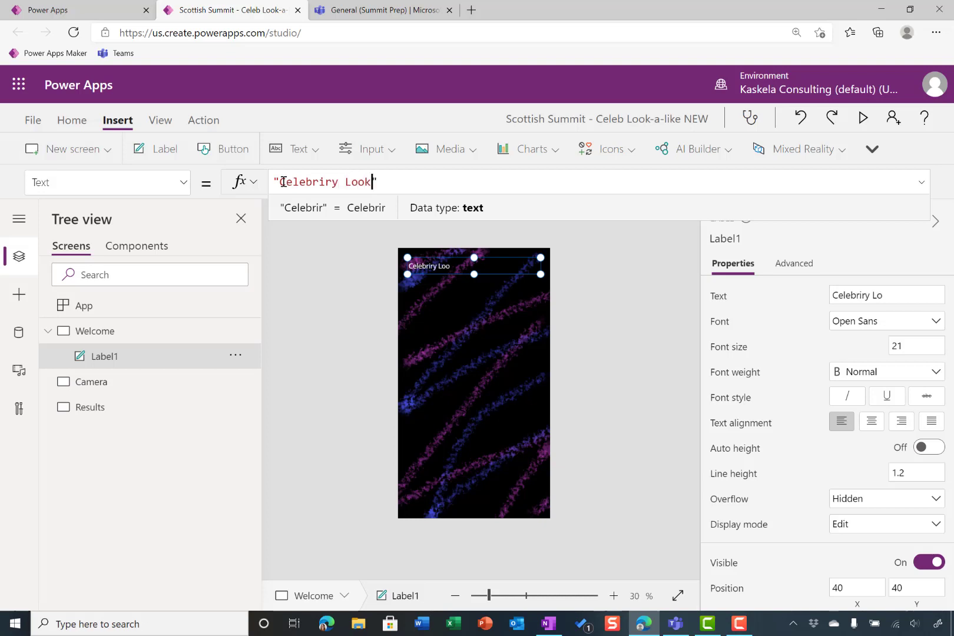
text(-)
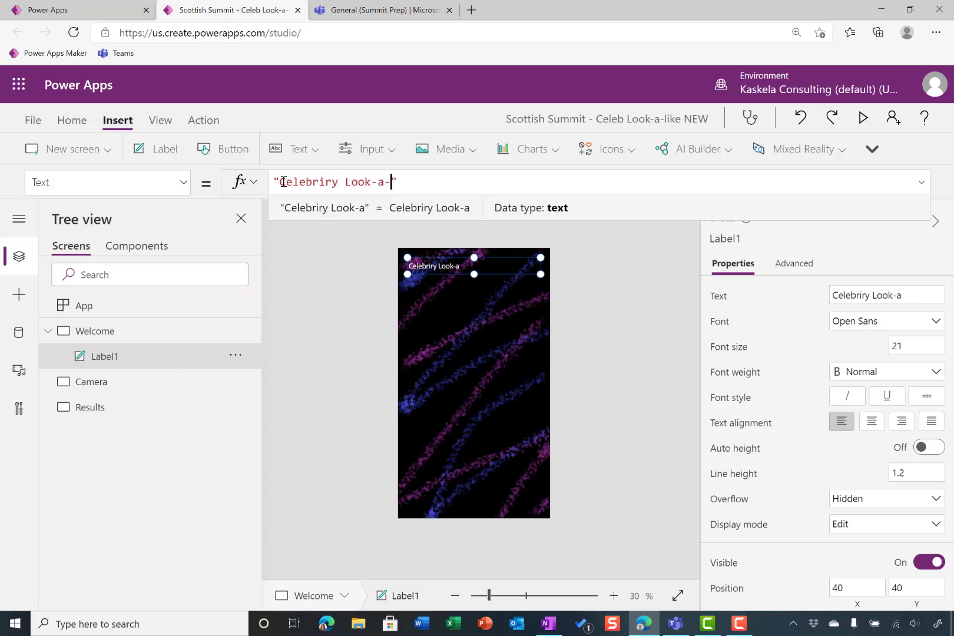
text(P)
key(BackSpace)
text(Like)
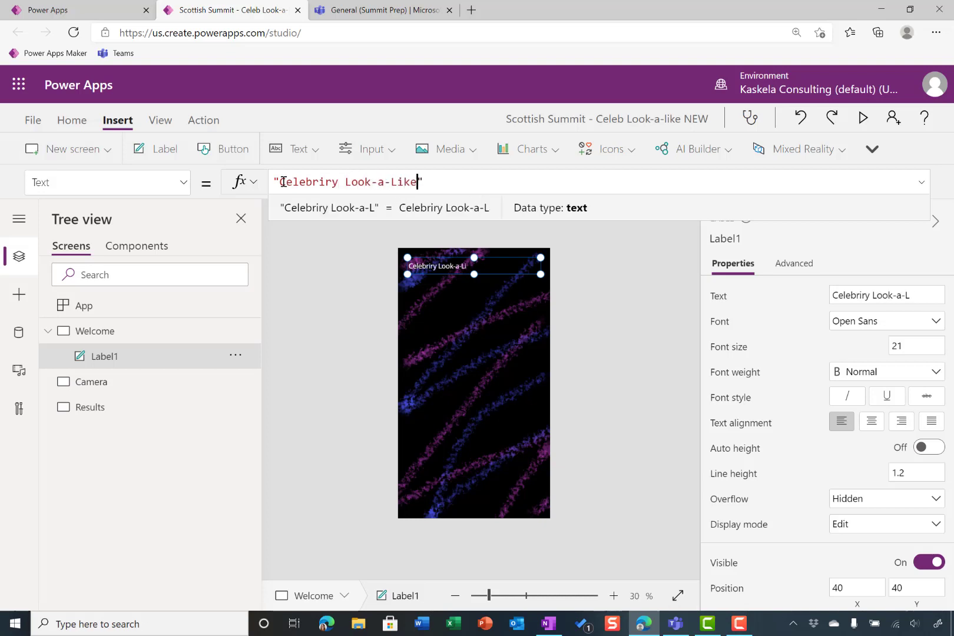
double_click(313, 183)
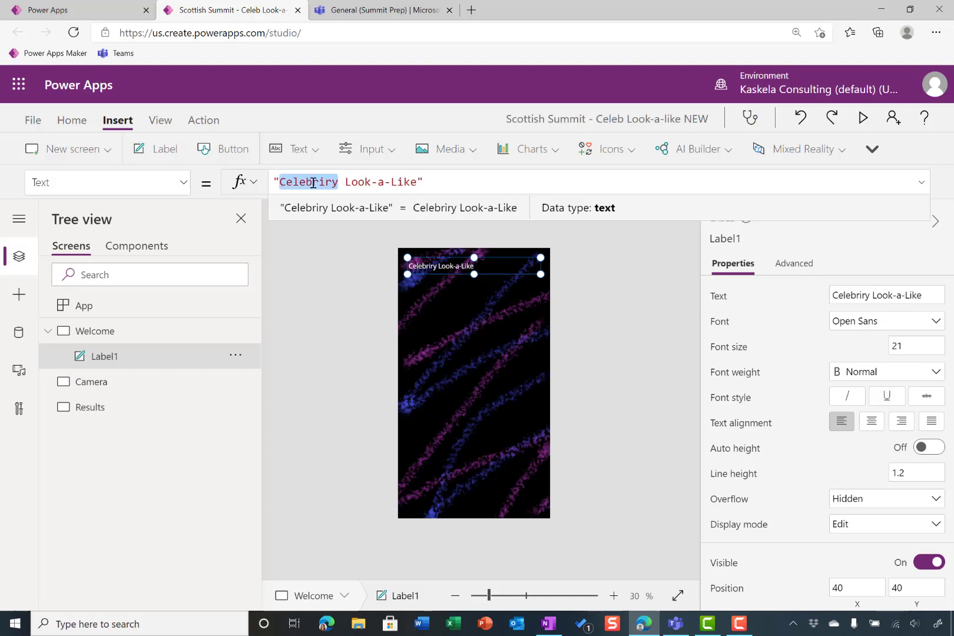
text(Celebrity)
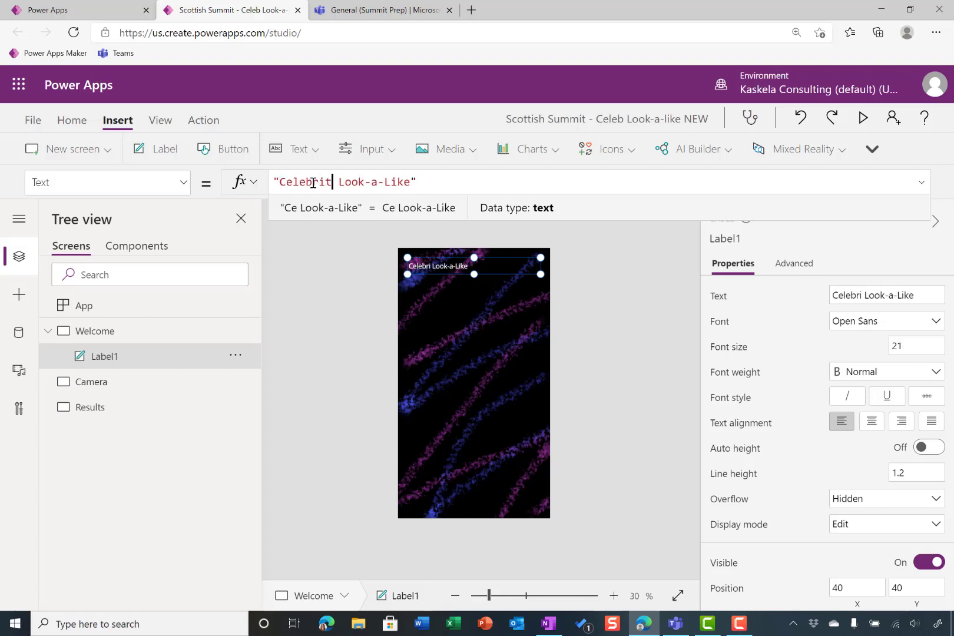
Format the title label with font size 80, centered and bold, and extend its height downward until all three lines of text fit
click(928, 346)
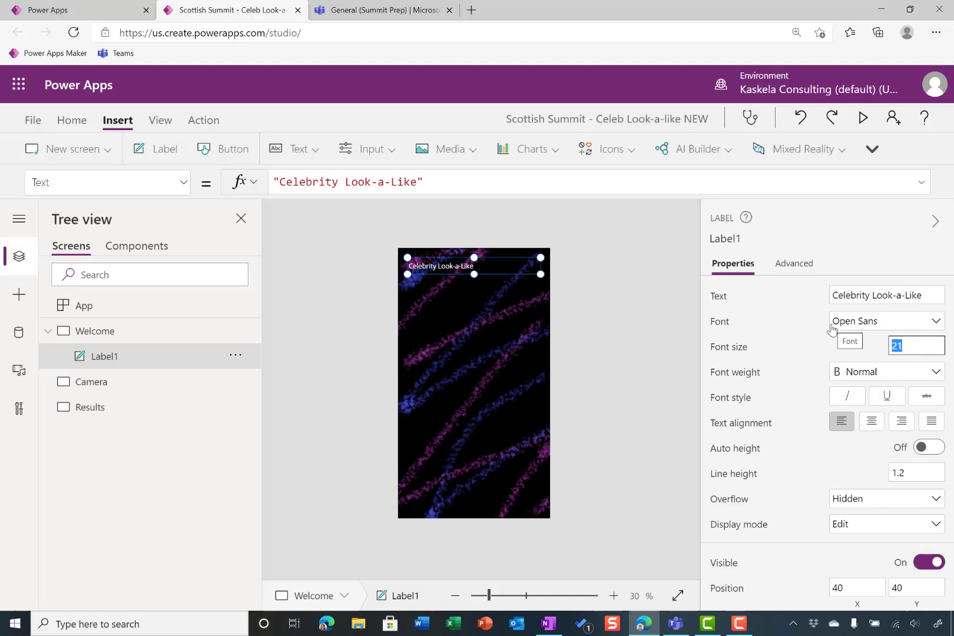
text(80)
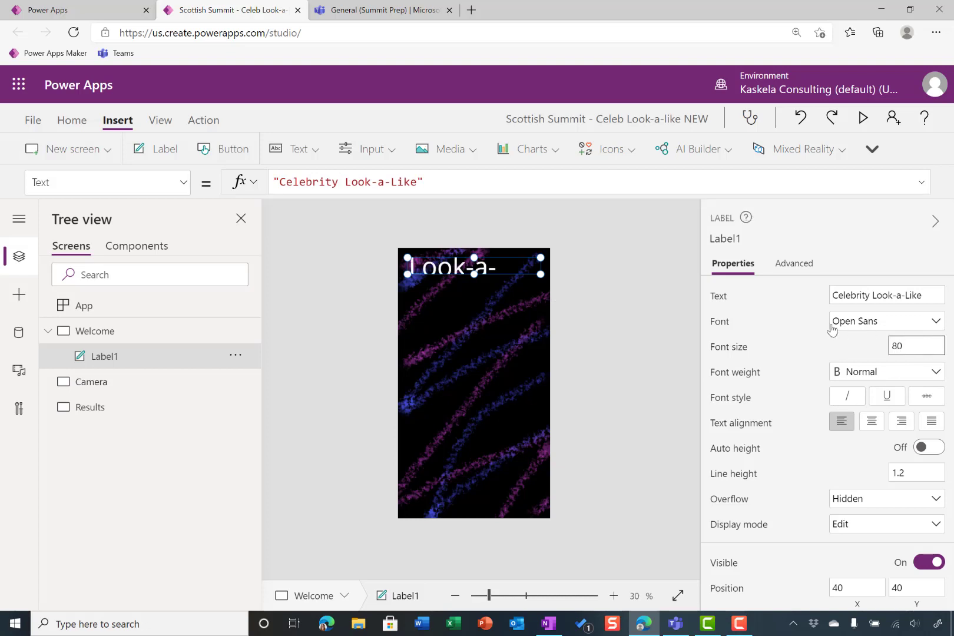
click(871, 421)
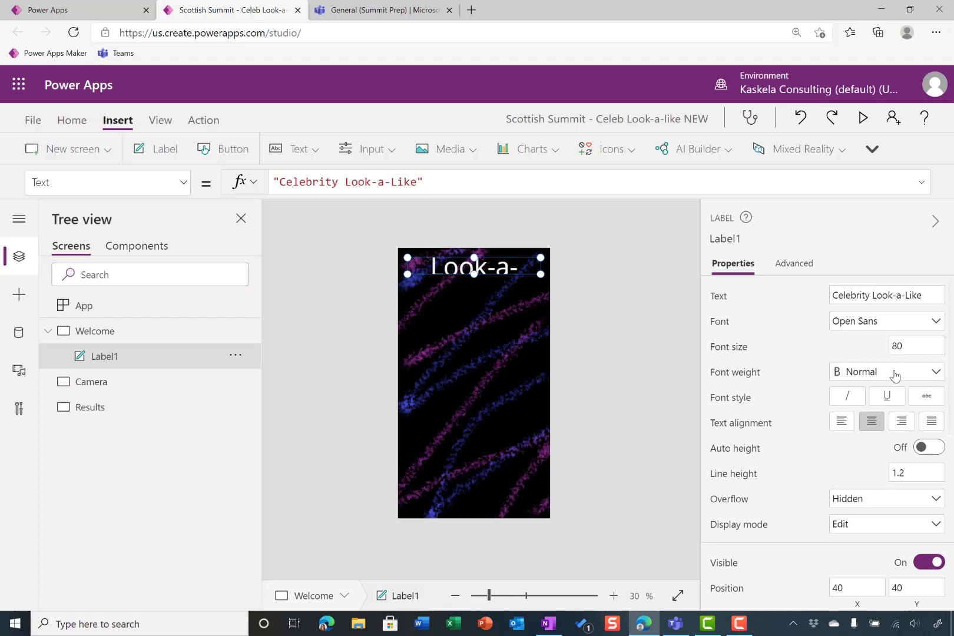
click(866, 372)
click(867, 392)
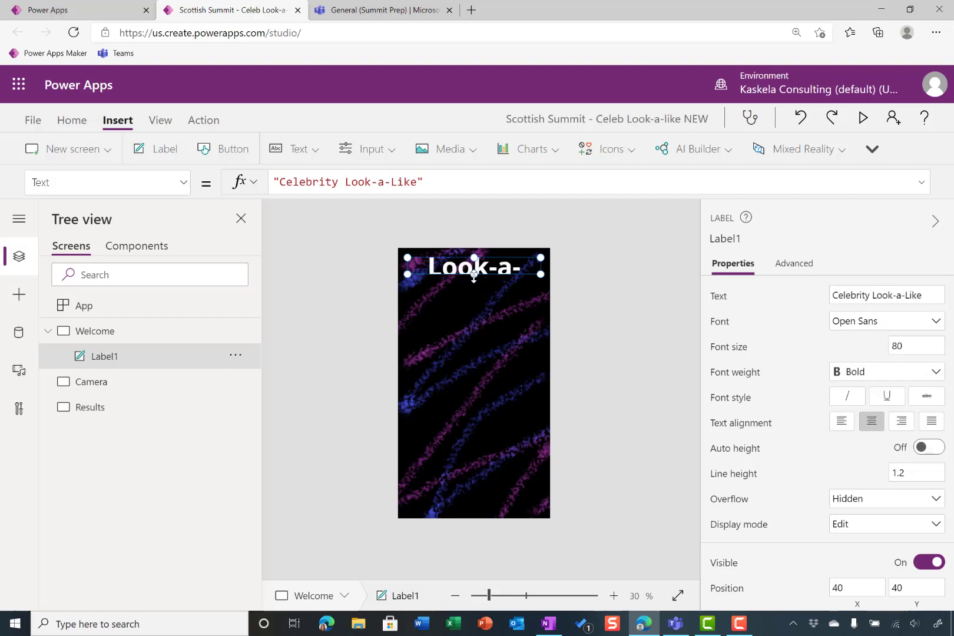
drag(474, 274, 474, 398)
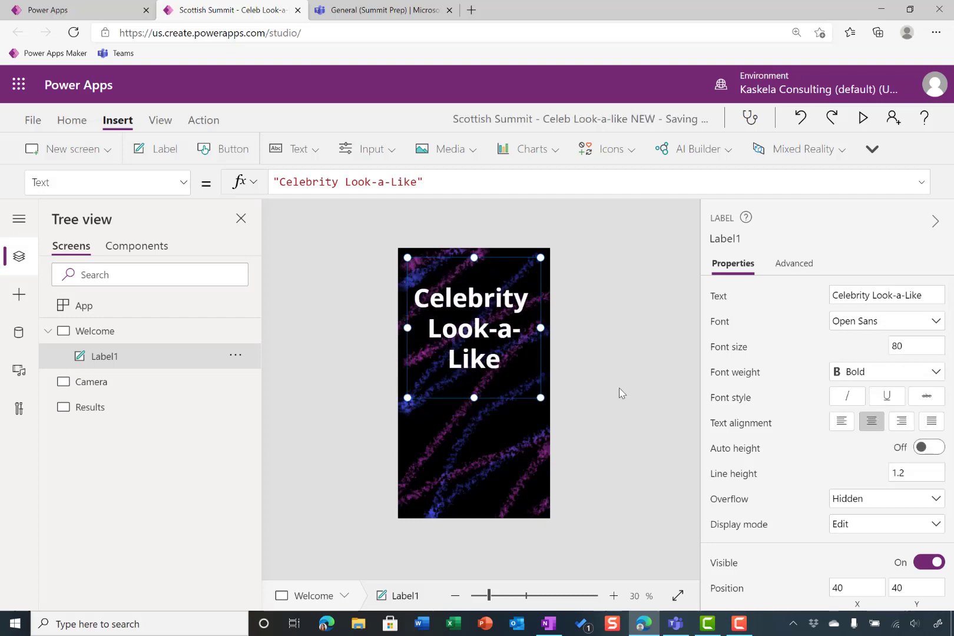
click(603, 388)
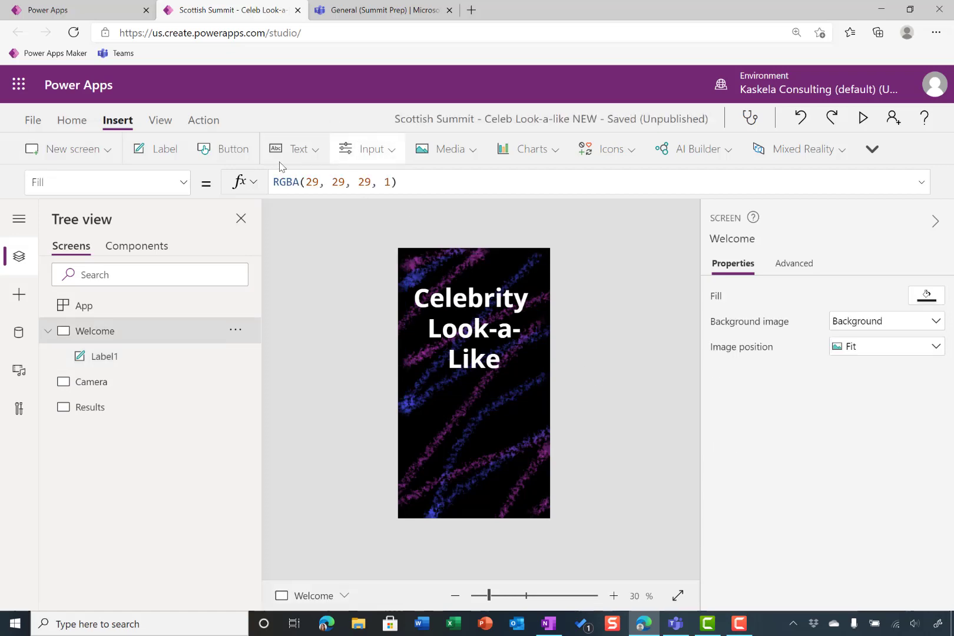
Add a 5-point star to the Welcome screen, enlarged to about 453 by 443 and centered below the title
click(608, 160)
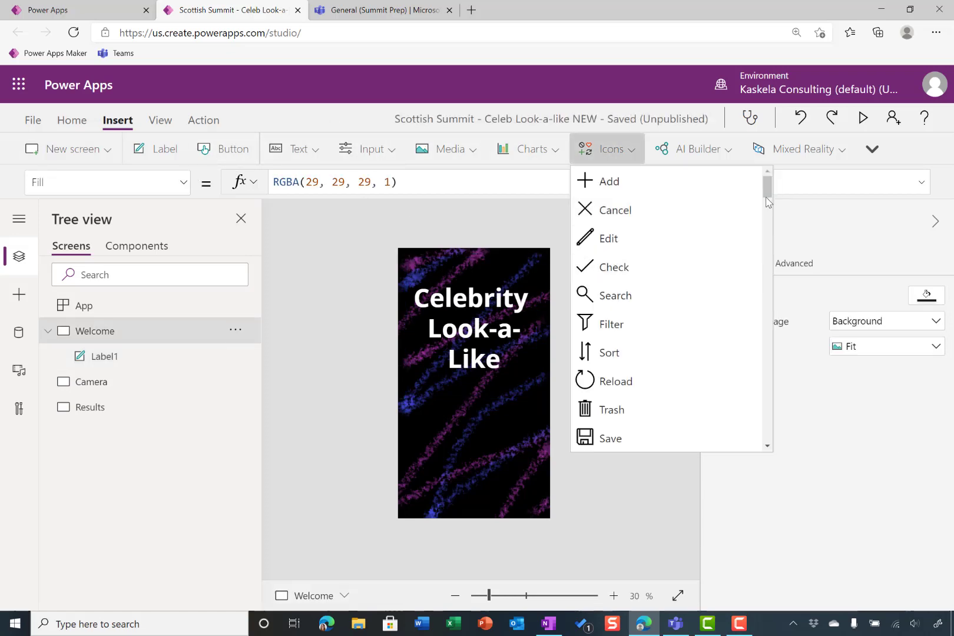
drag(767, 200, 792, 441)
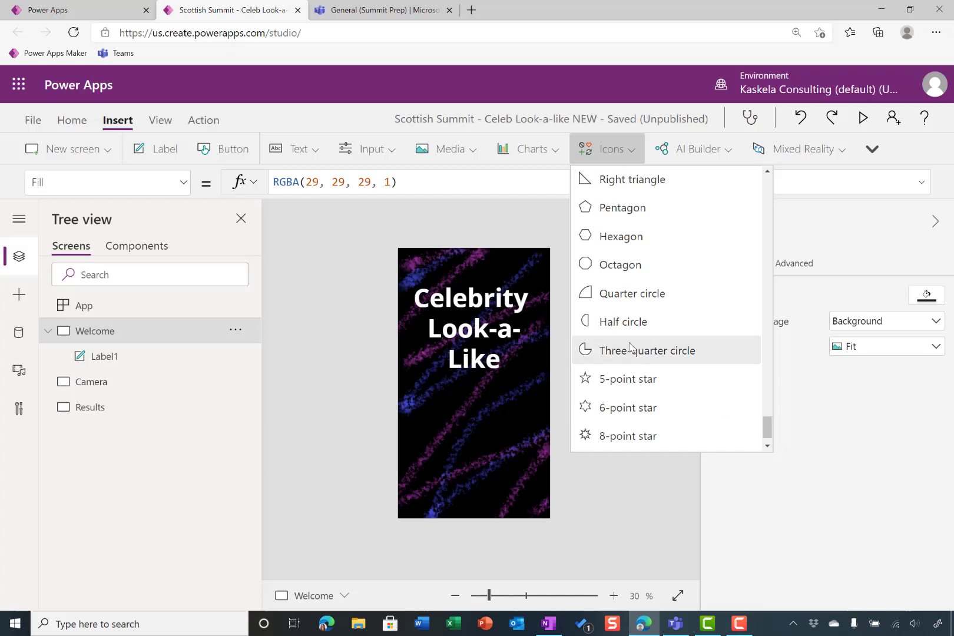
click(628, 378)
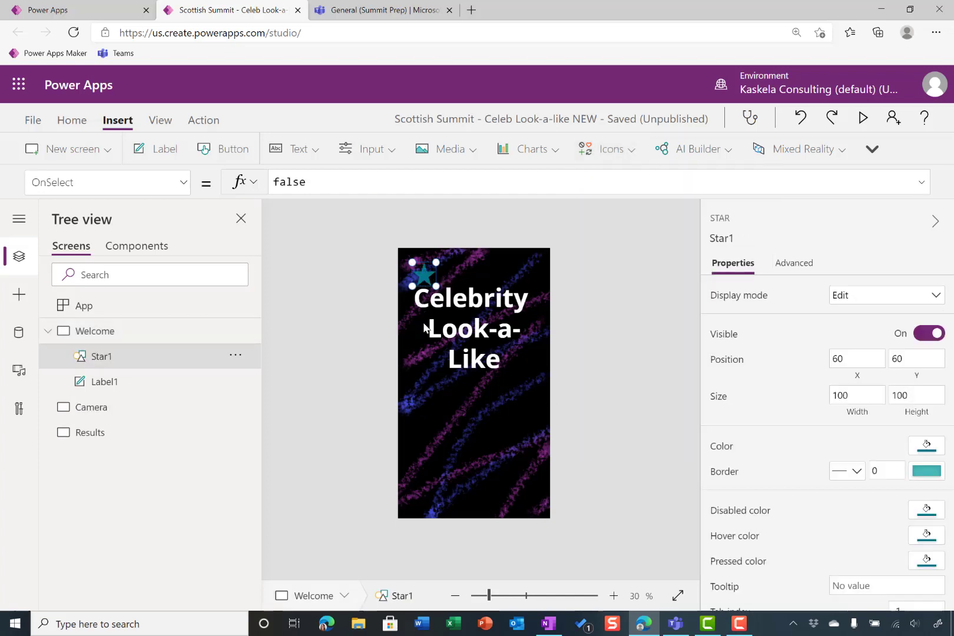
drag(424, 328, 535, 498)
drag(479, 439, 469, 437)
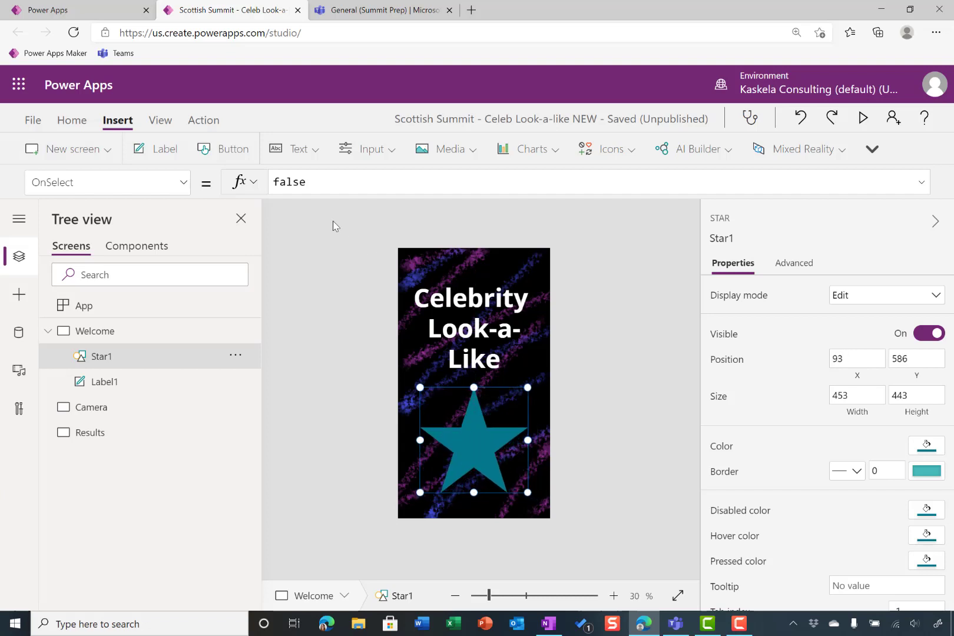
Set the star's OnSelect formula to Navigate(Camera,ScreenTransition.Fade)
double_click(342, 183)
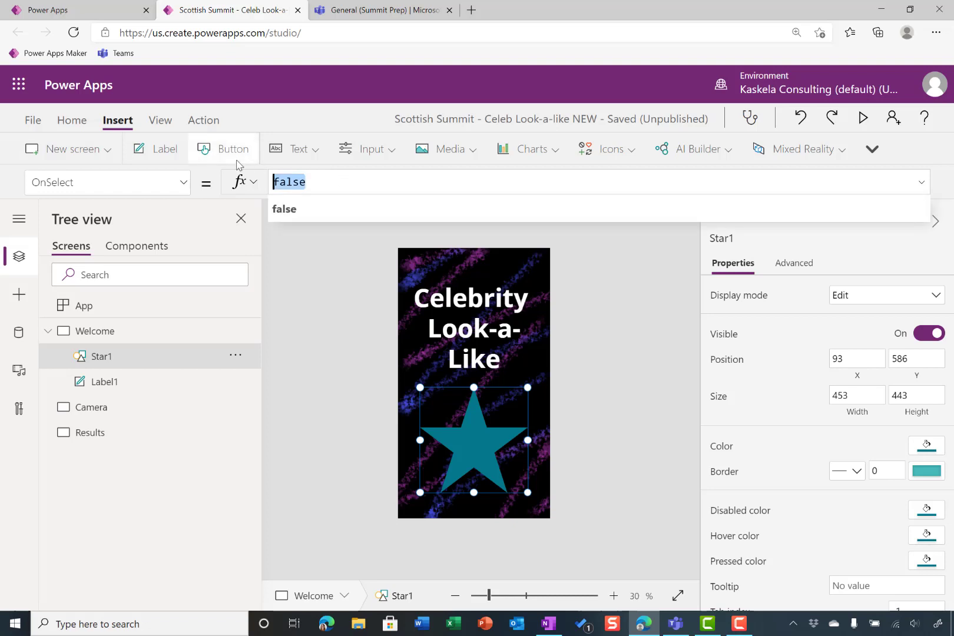
text(nav)
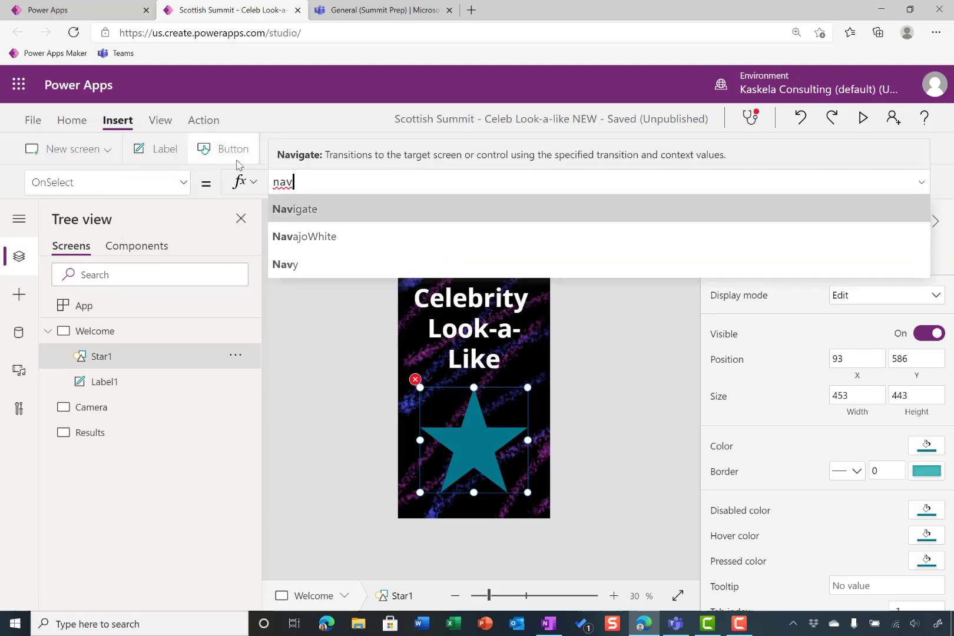
key(Tab)
key(Down)
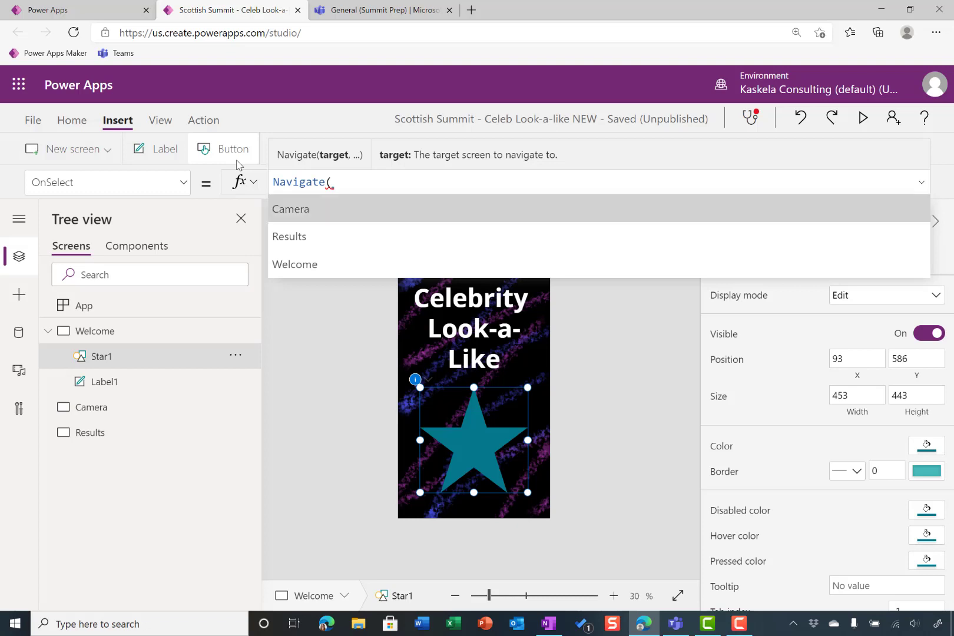
key(Tab)
text(,)
key(Down)
key(Down)
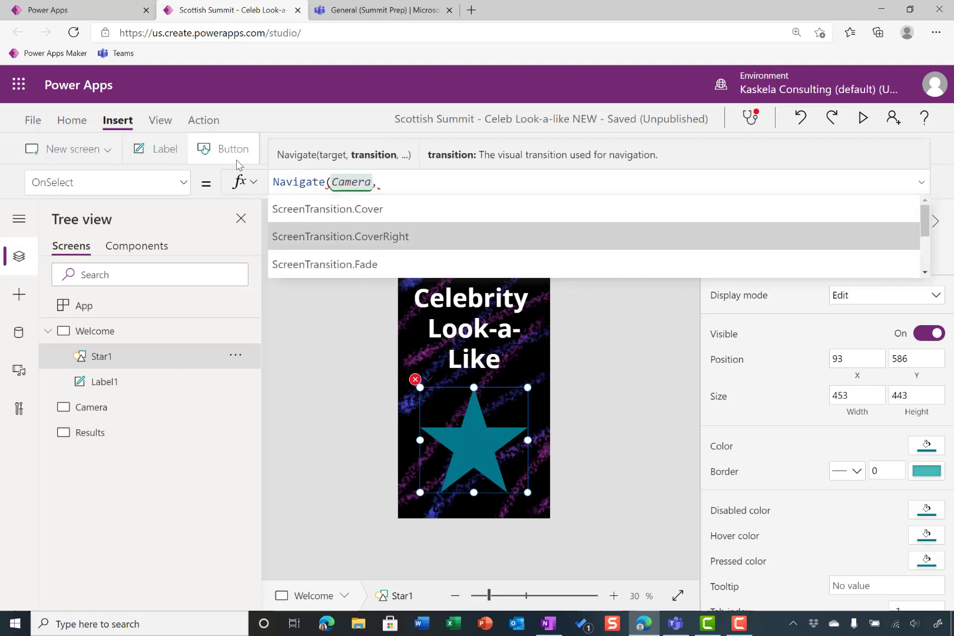
key(Tab)
text())
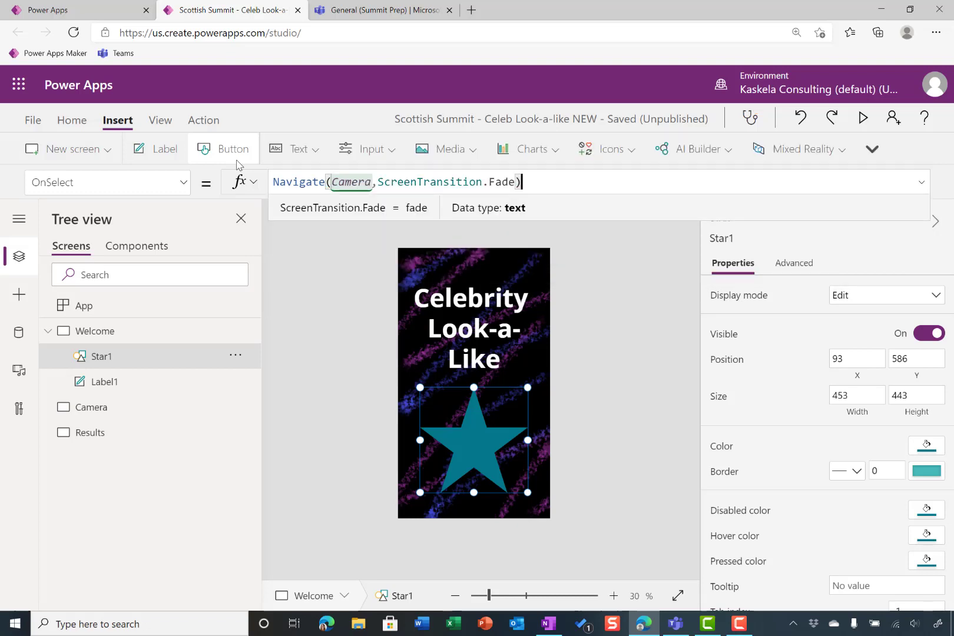
Follow the star's navigation to the Camera screen and add a drop down control there
alt+click(473, 435)
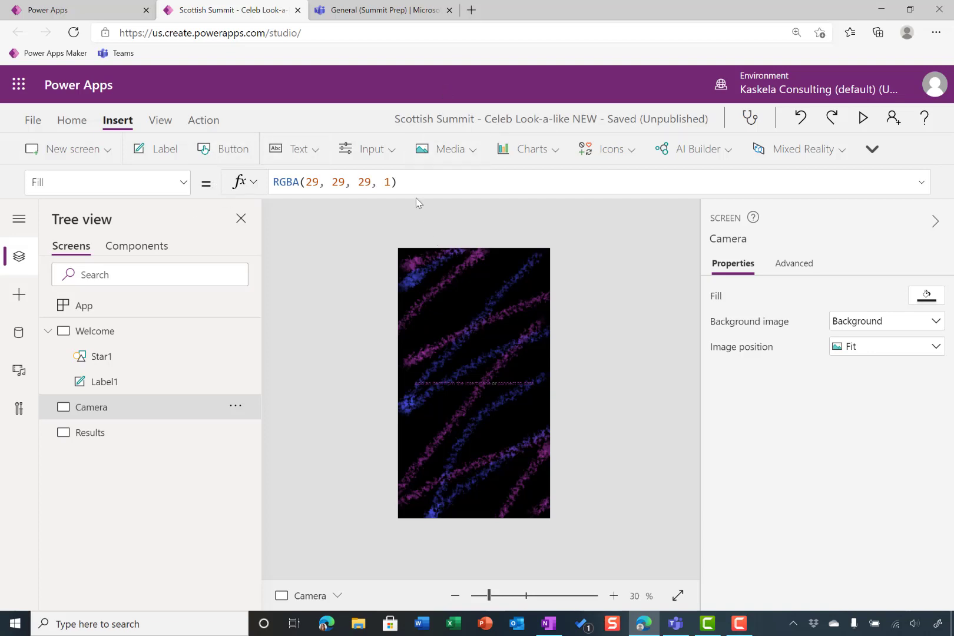
click(389, 157)
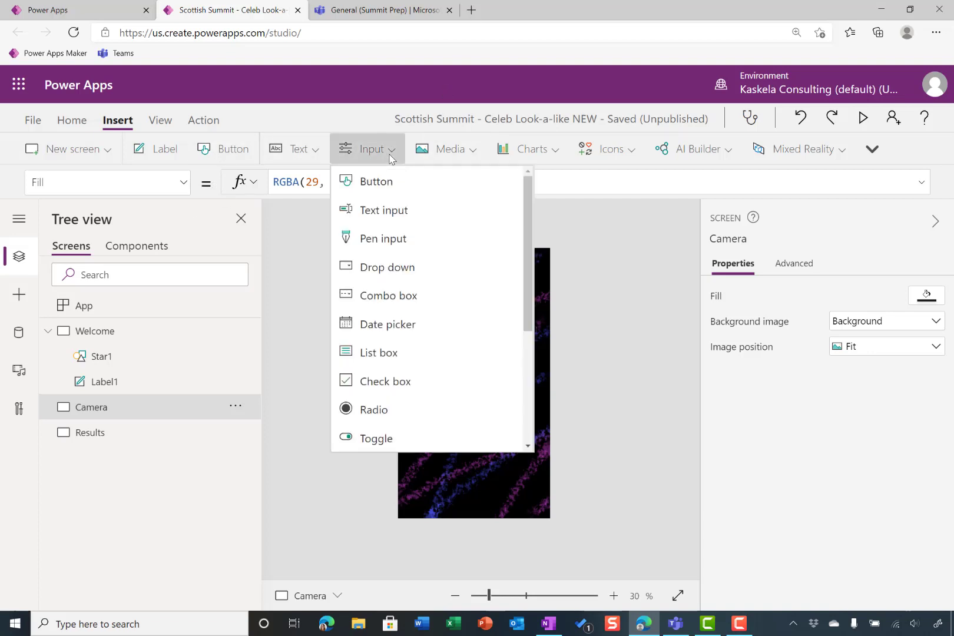
click(436, 268)
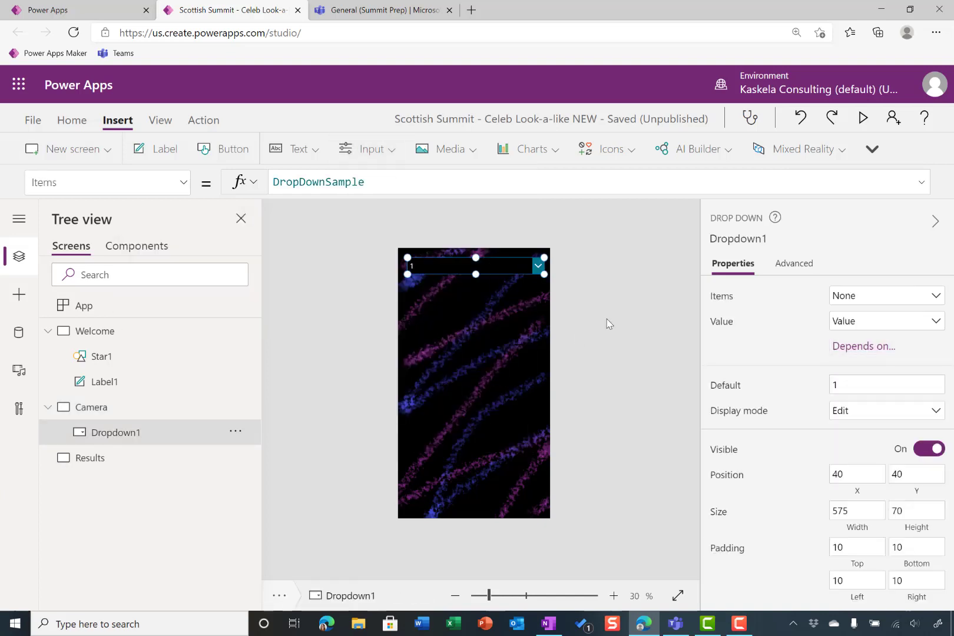
click(585, 318)
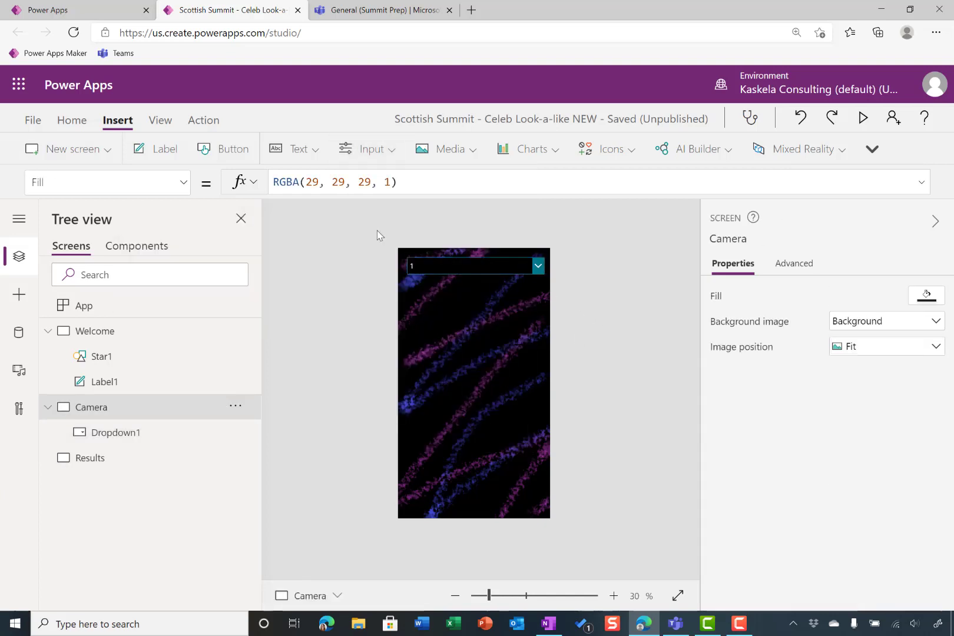
Add a camera control to the Camera screen, placed below the drop down and enlarged to about 543 by 700
click(371, 152)
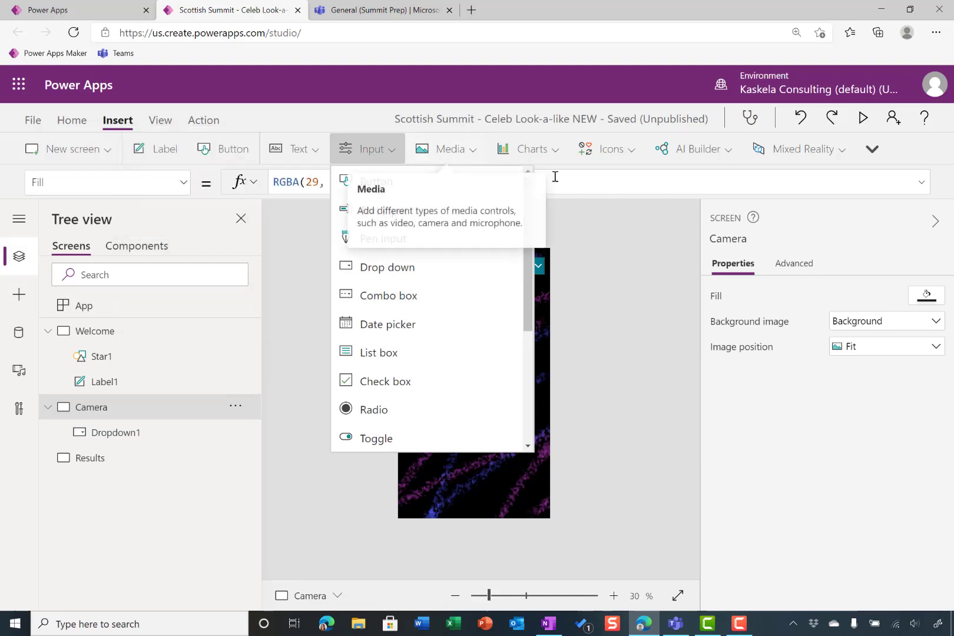
click(449, 149)
click(487, 210)
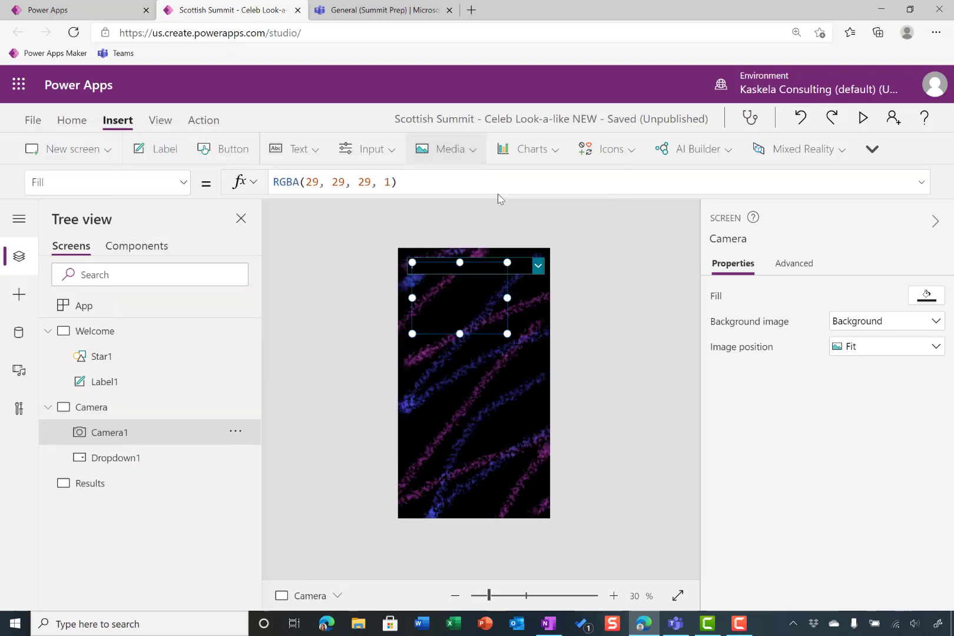
drag(449, 281, 449, 307)
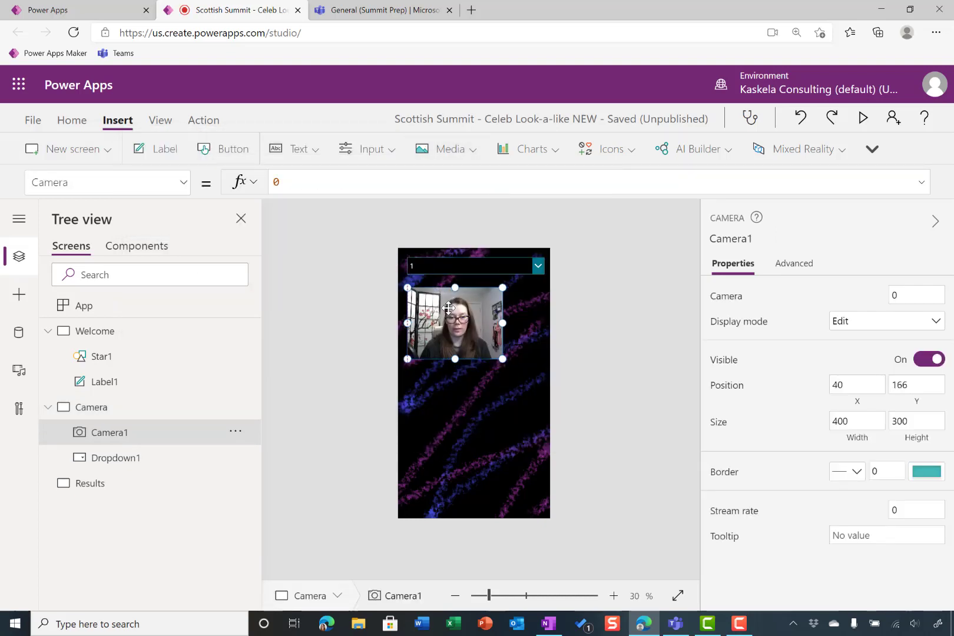
drag(502, 359, 537, 454)
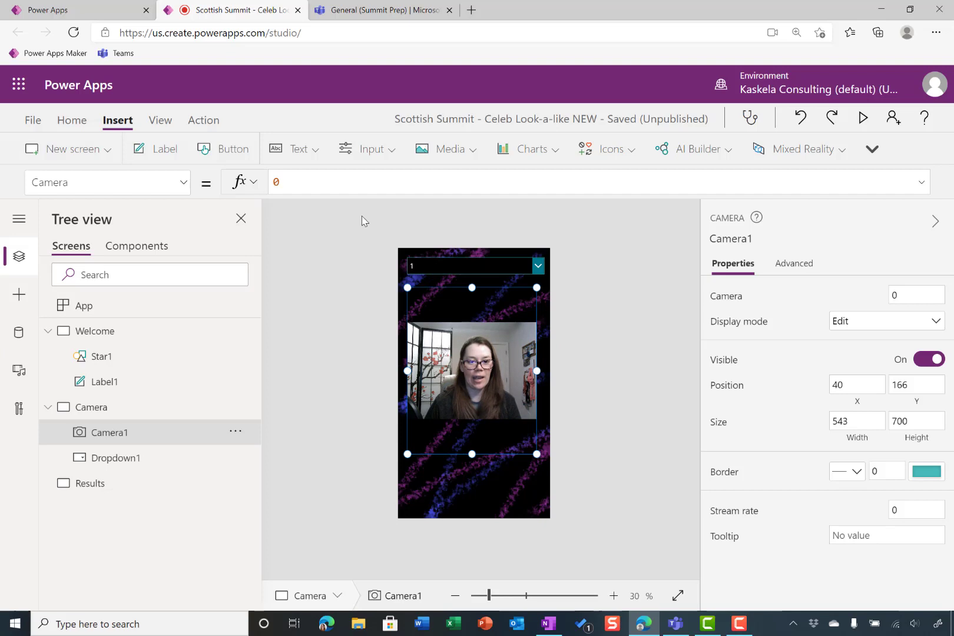
click(591, 203)
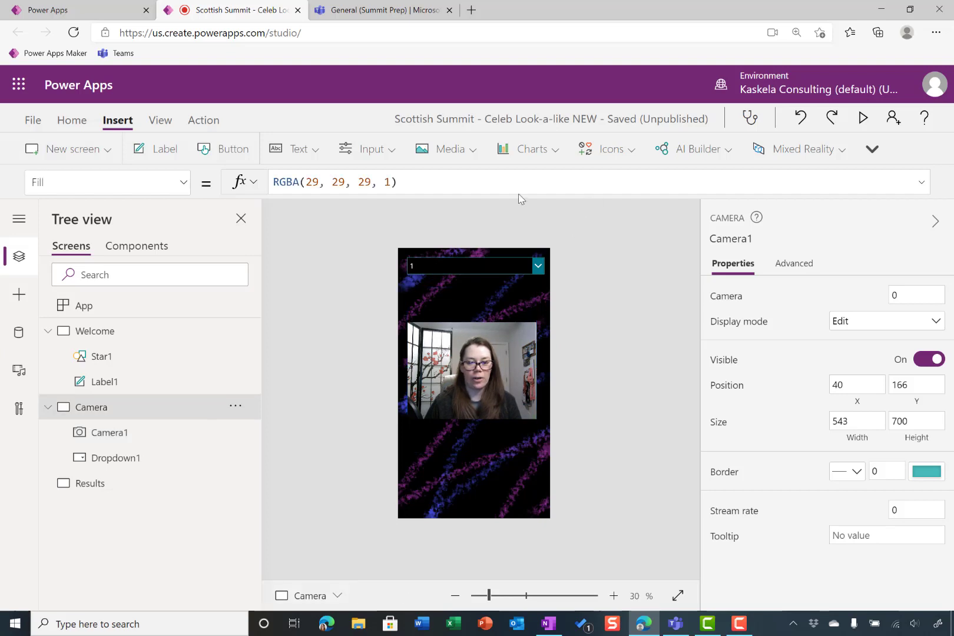
Add an image control over the camera, aligned with its left edge and enlarged to about 553 by 746
click(461, 149)
click(467, 180)
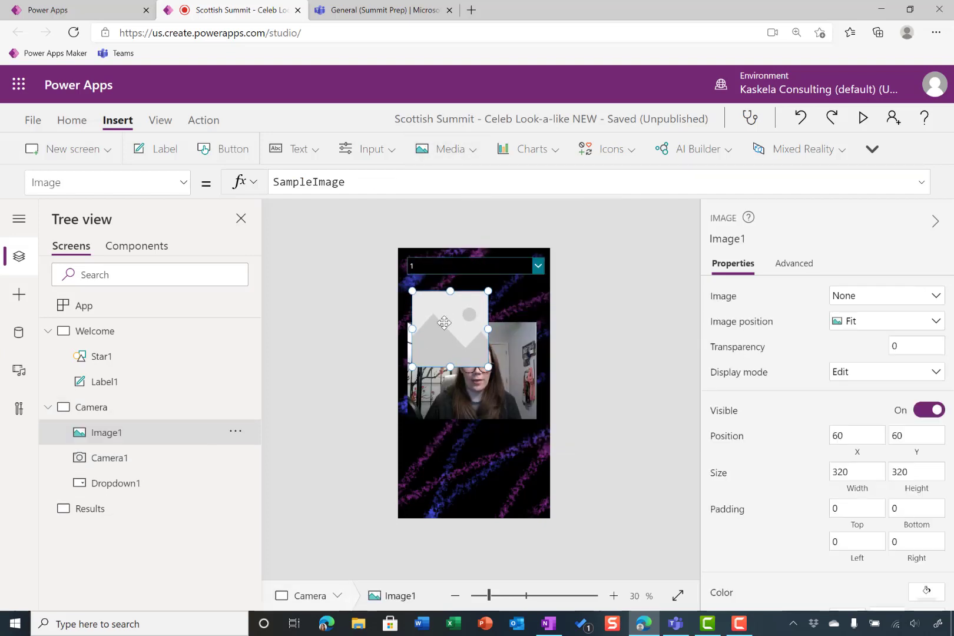
mouse_move(444, 322)
mouse_down()
mouse_move(440, 347)
mouse_move(439, 321)
mouse_up()
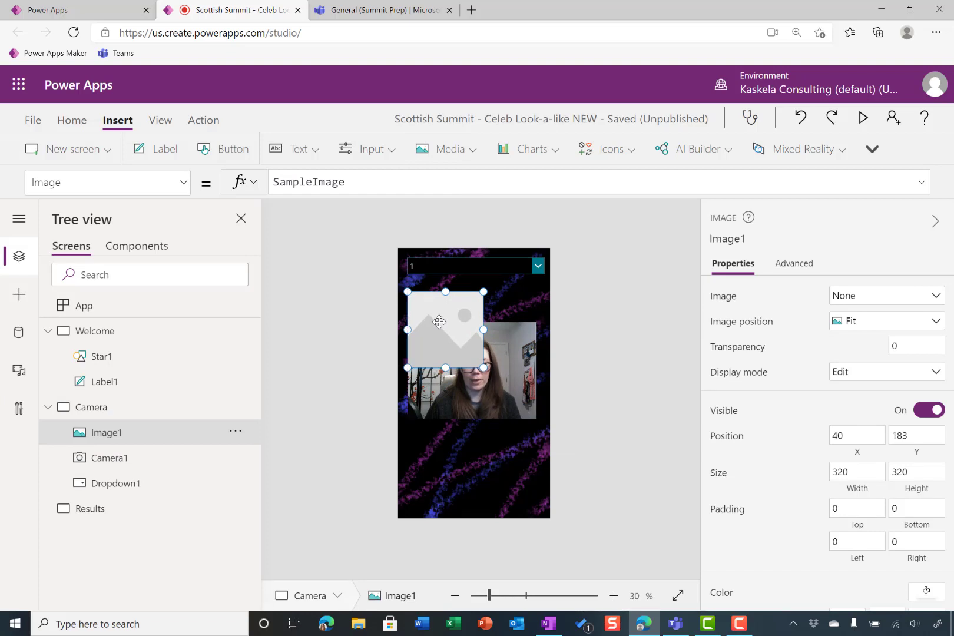
drag(484, 366, 539, 467)
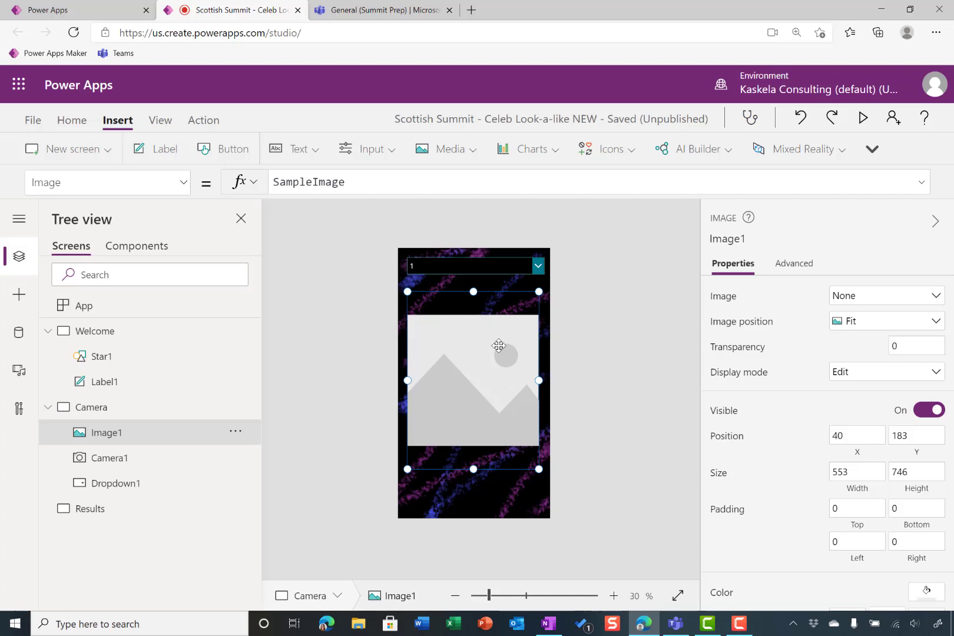
click(590, 308)
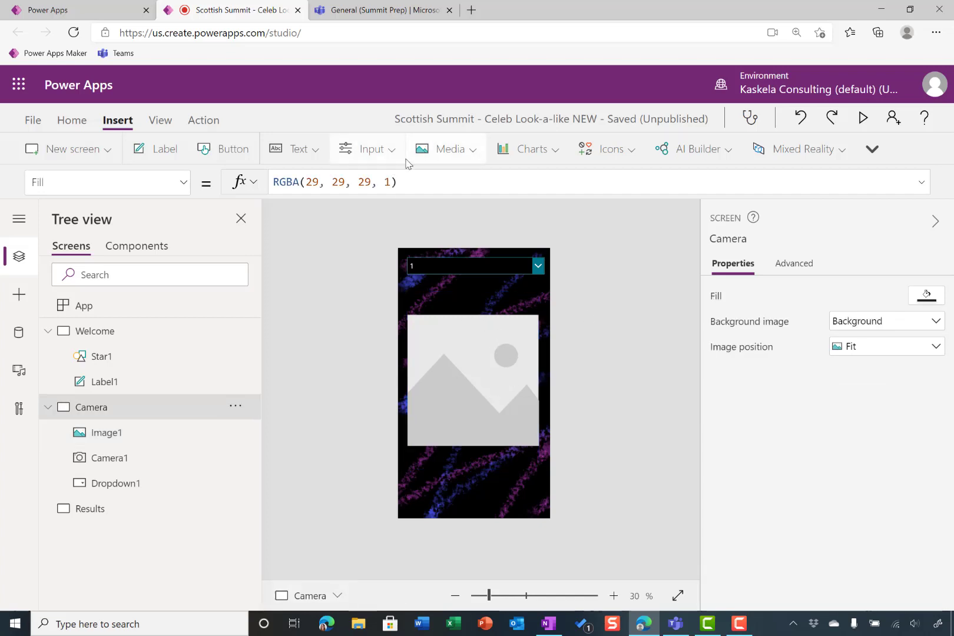
Add a button to the Camera screen and center it below the image
click(233, 149)
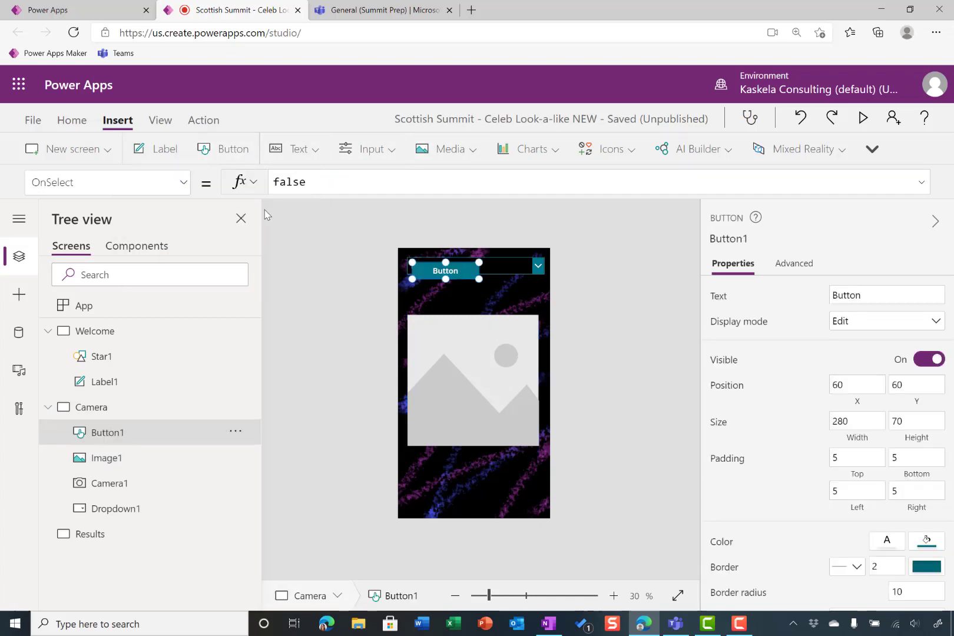
drag(446, 277, 486, 479)
key(ctrl+z)
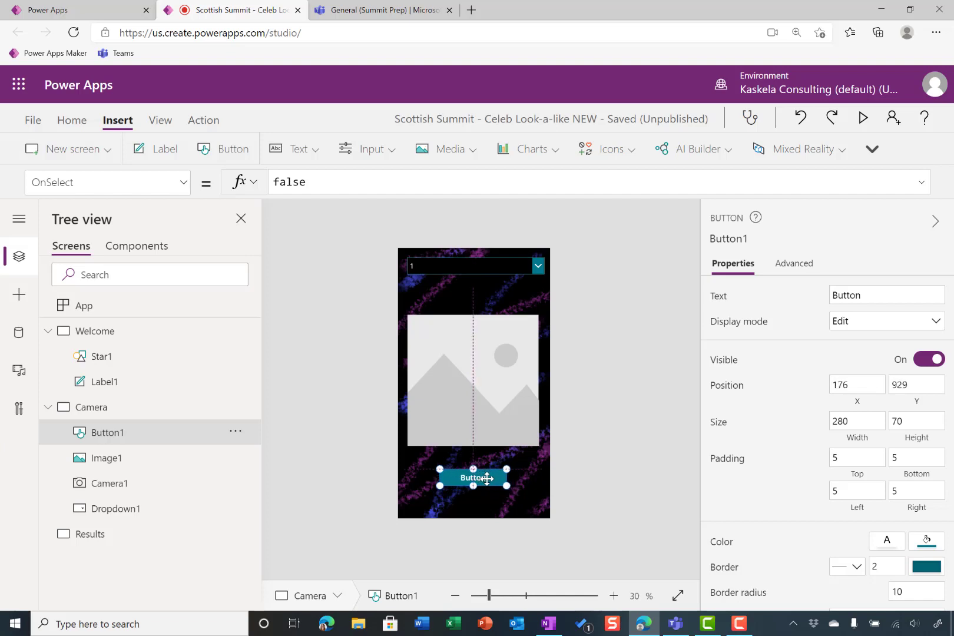
click(568, 471)
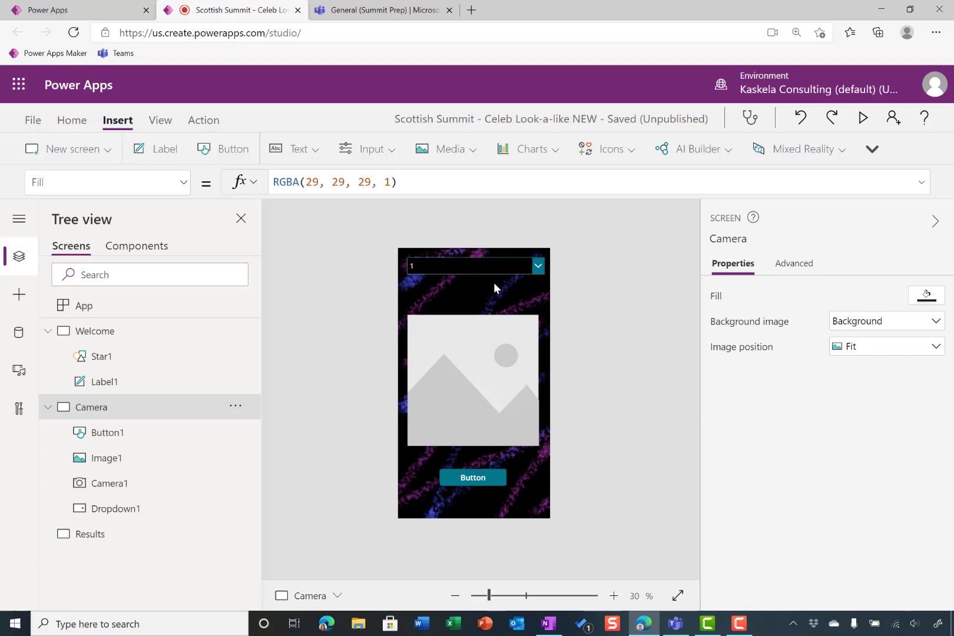
Set the drop down's Items to Camera1.AvailableDevices and choose the REDRAGON Live Camera from its device list
click(500, 266)
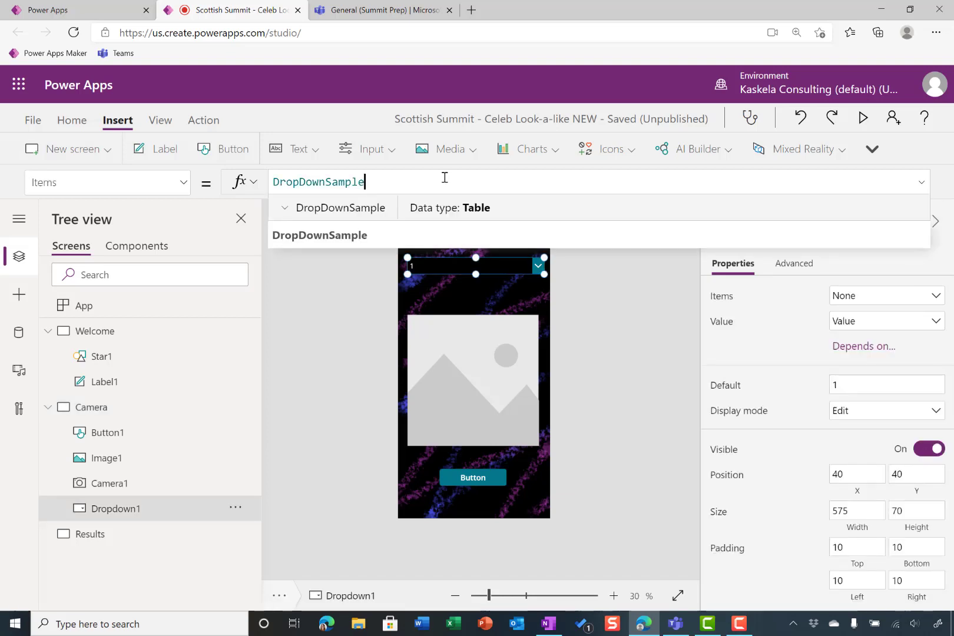
key(ctrl+a)
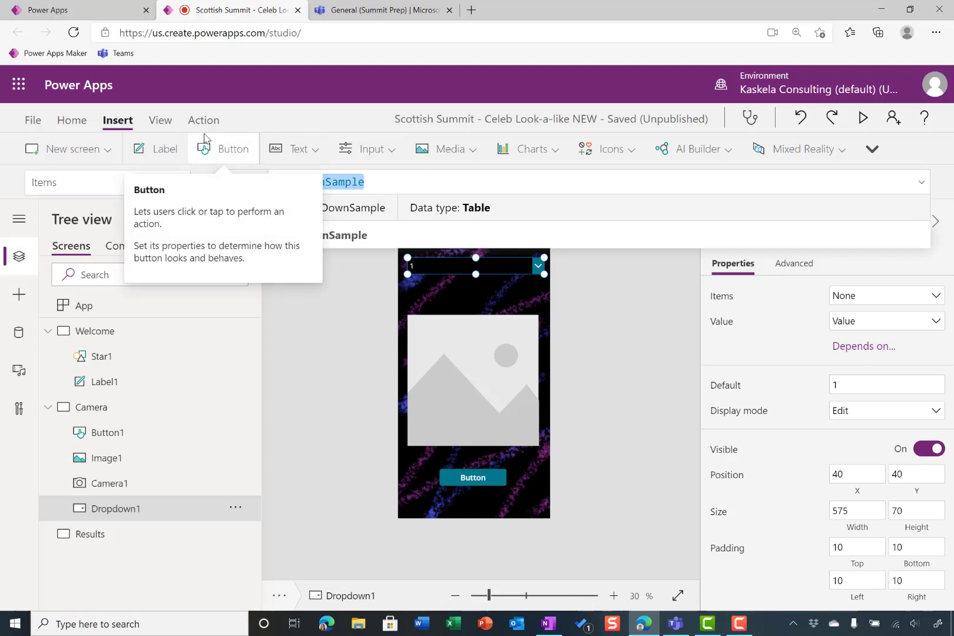
text(camer)
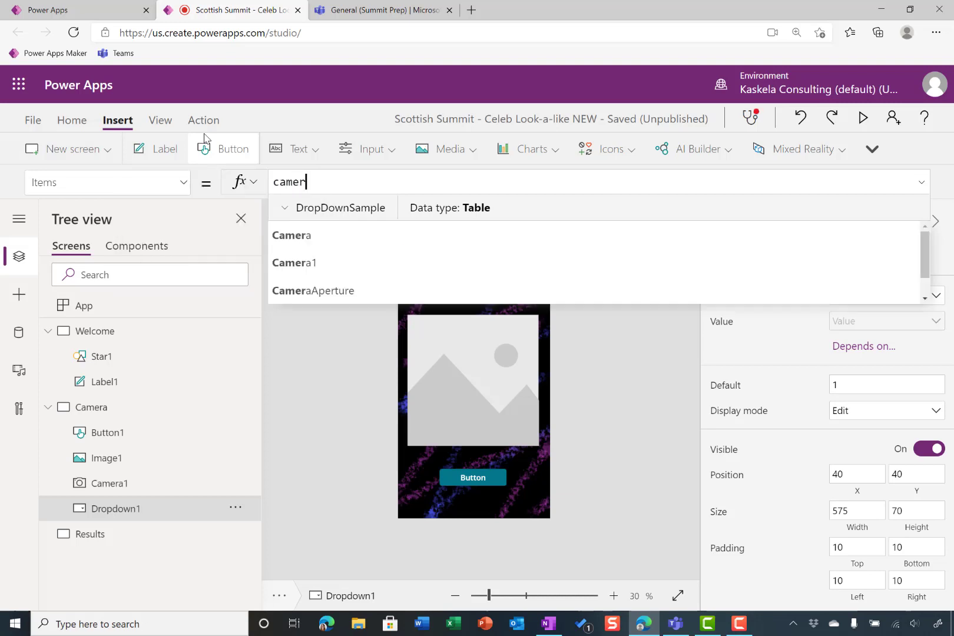
key(Tab)
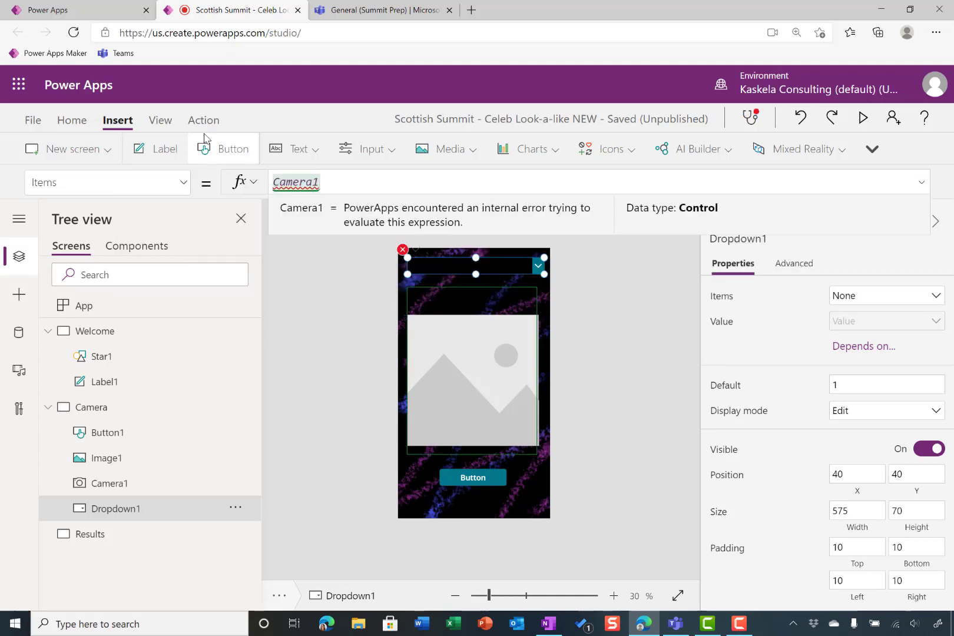
text(.av)
key(Tab)
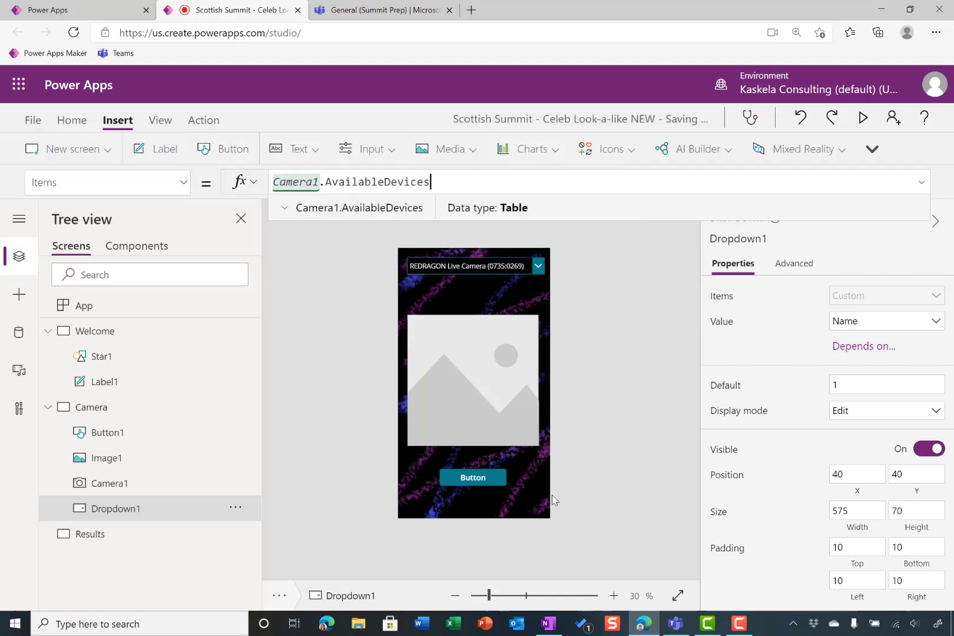
click(538, 267)
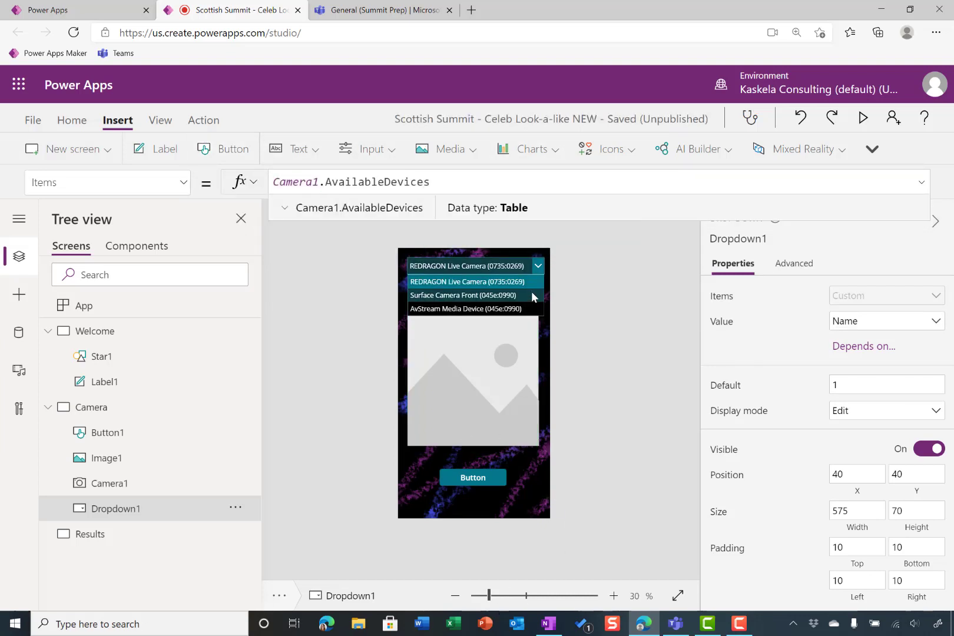
click(531, 285)
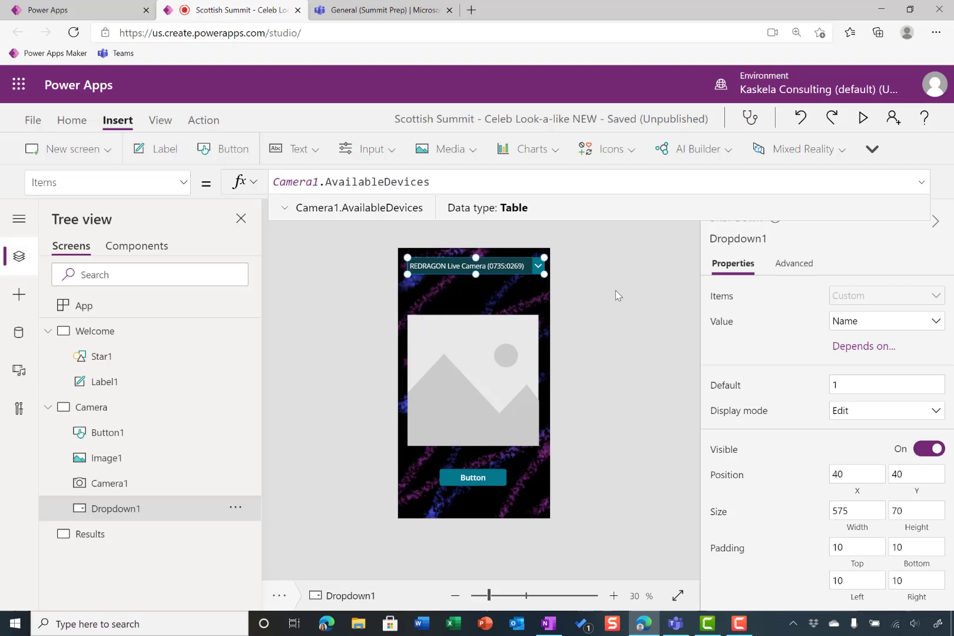
click(644, 301)
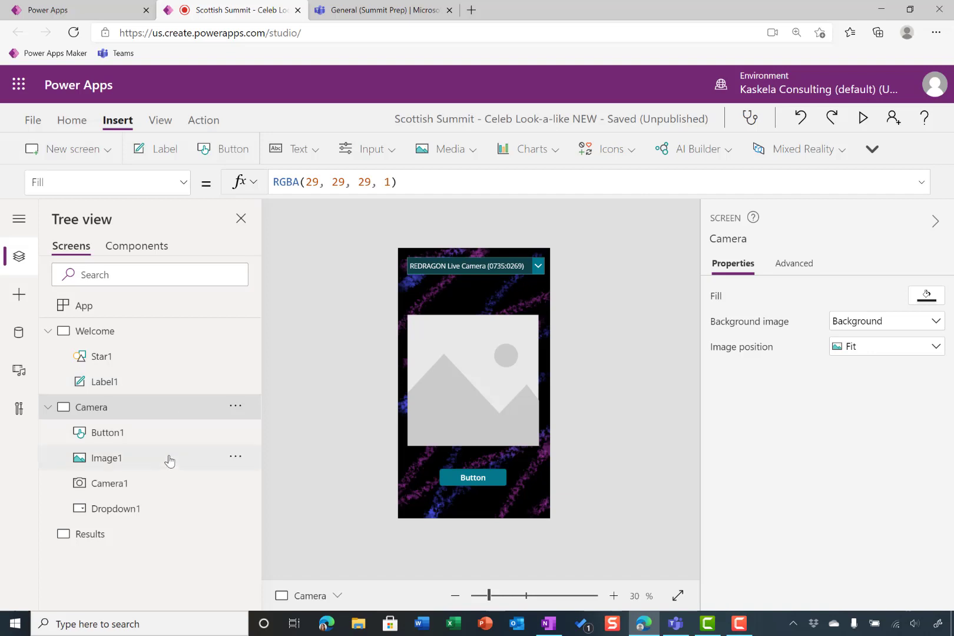
Set Camera1's Camera property to Dropdown1.Selected.Id
click(169, 484)
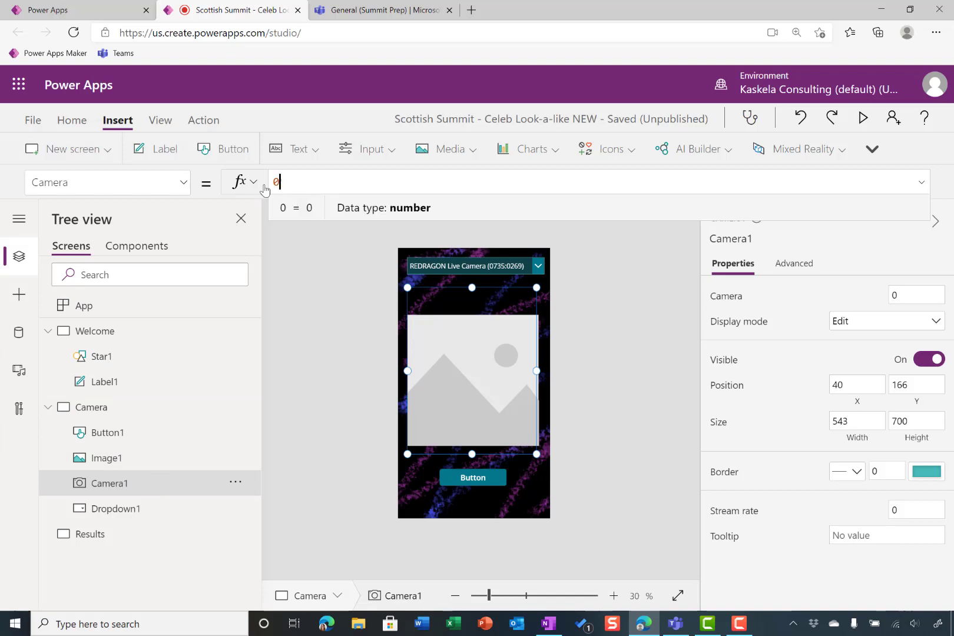
drag(265, 190, 257, 187)
text(drop)
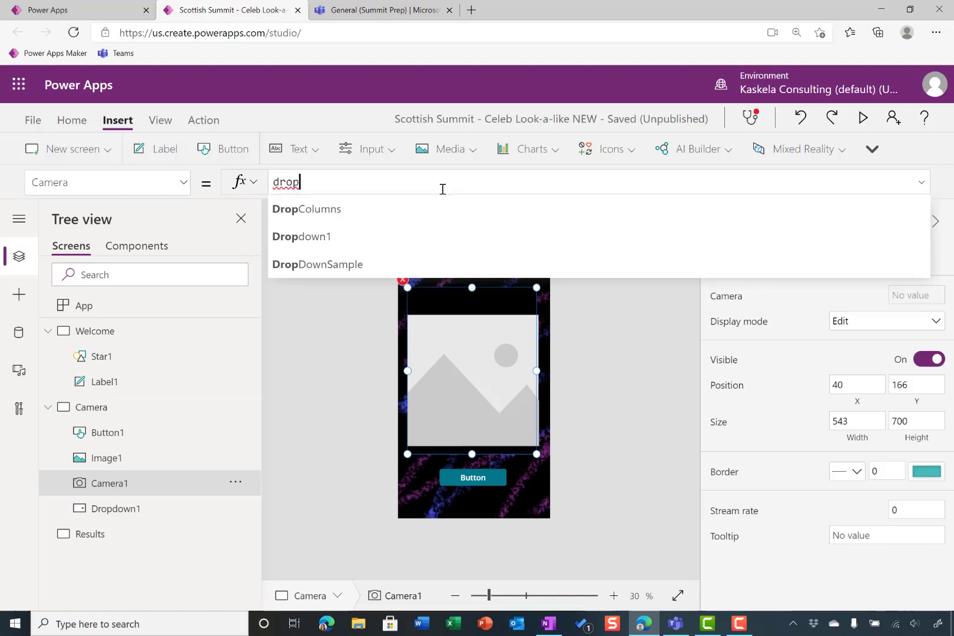
key(Down)
key(Tab)
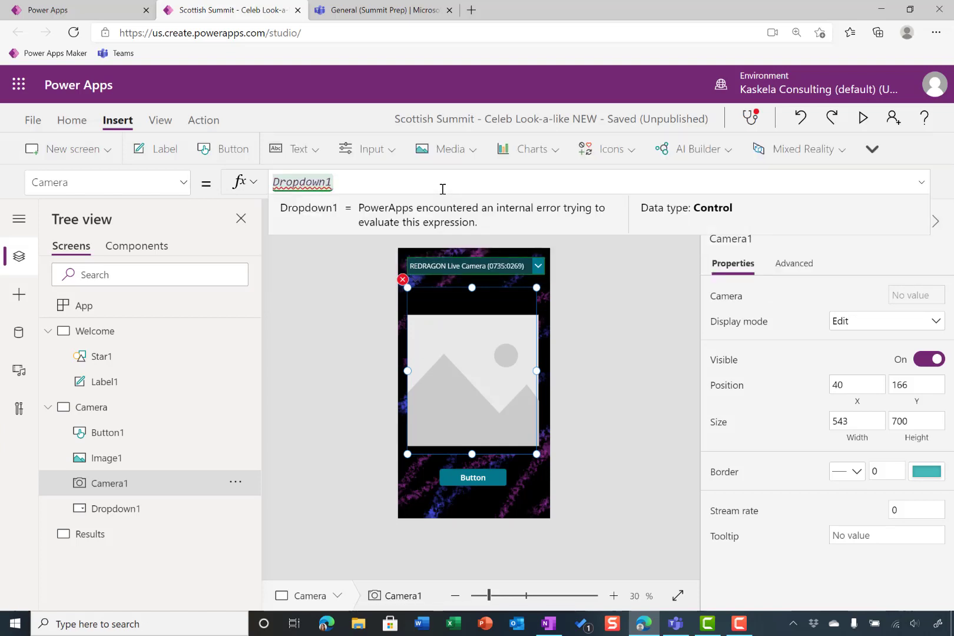
text(.Sel)
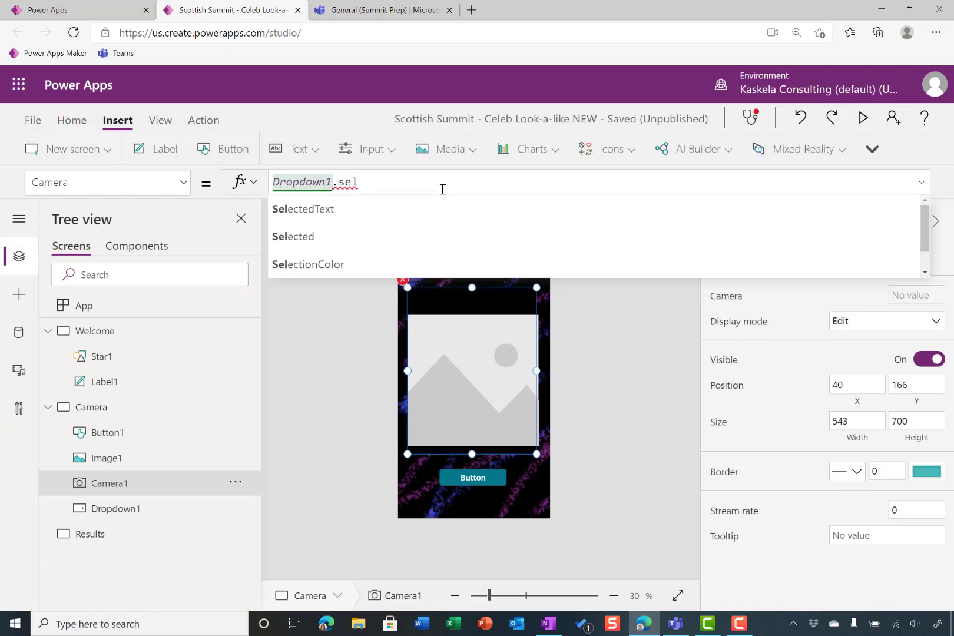
key(Down)
key(Tab)
text(.ID)
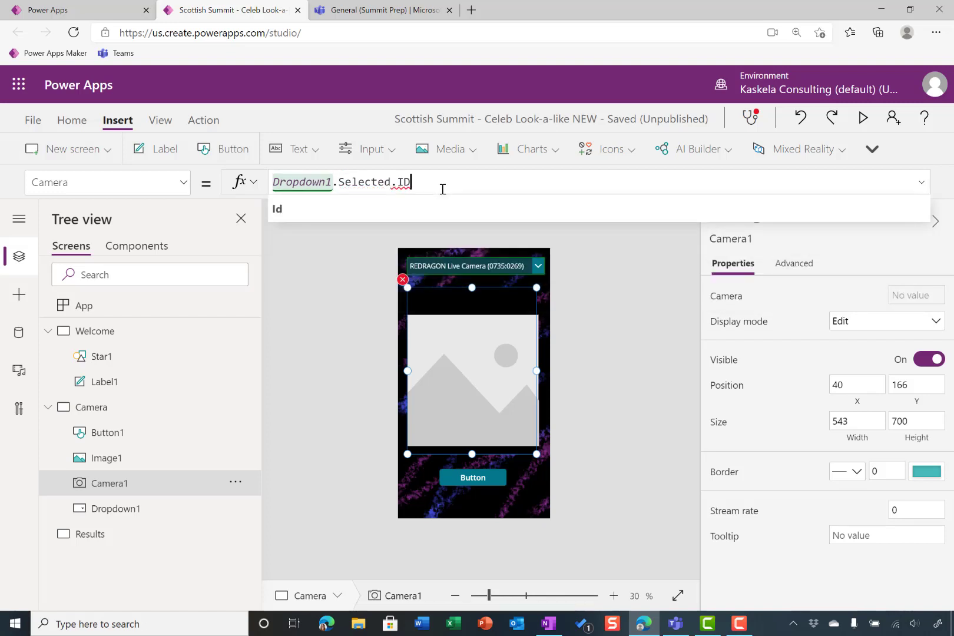
key(Tab)
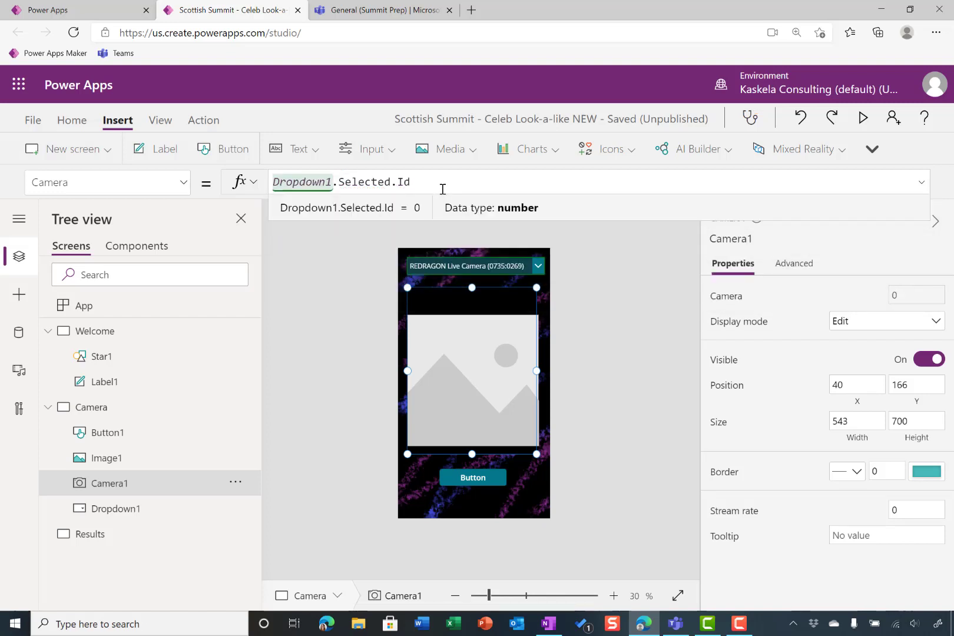
Set Camera1's StreamRate property to 100
click(184, 182)
scroll(118, 361, down, 1)
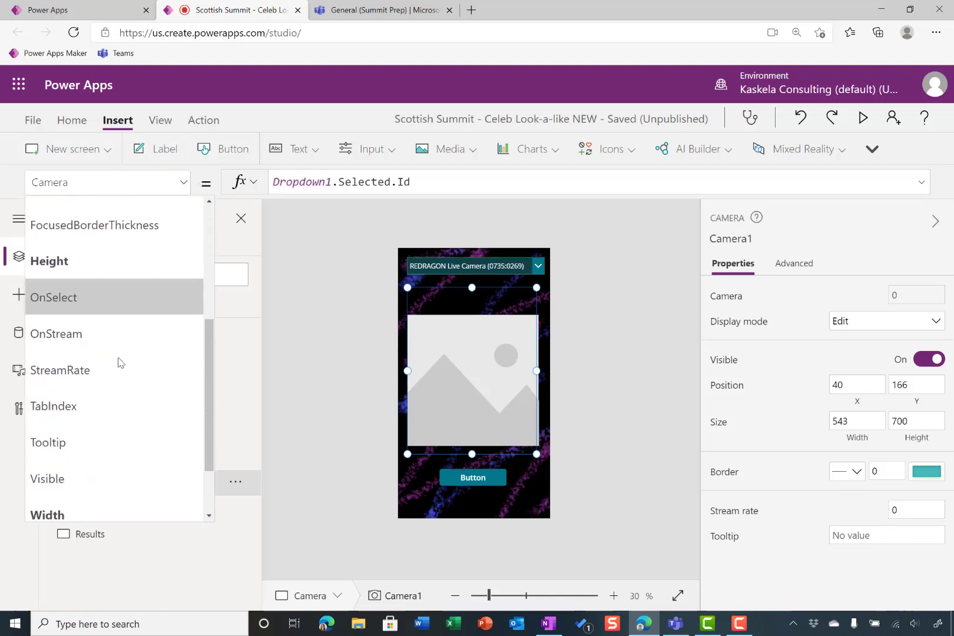
scroll(101, 325, down, 1)
click(100, 325)
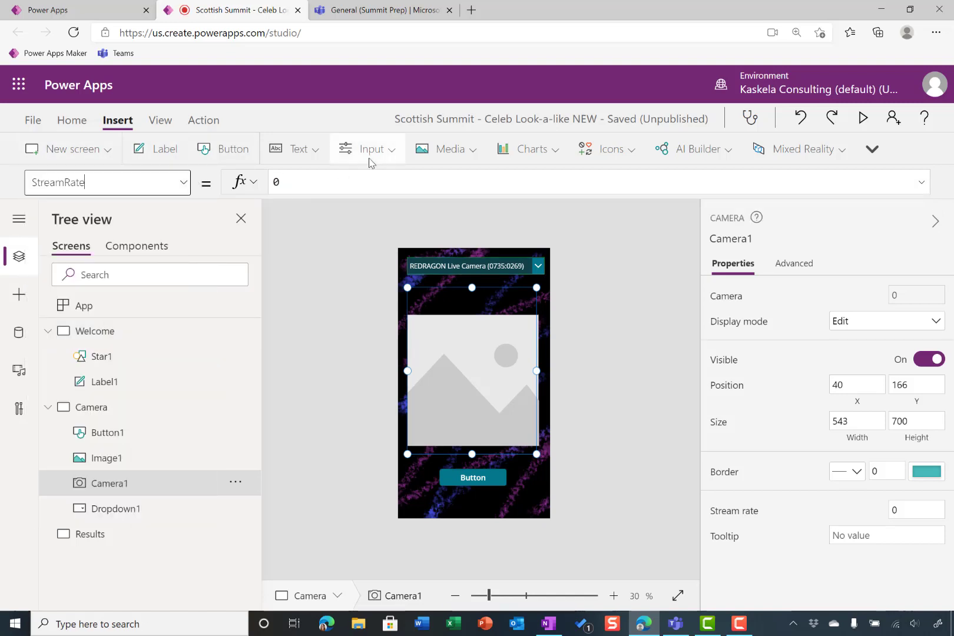
double_click(272, 182)
text(100)
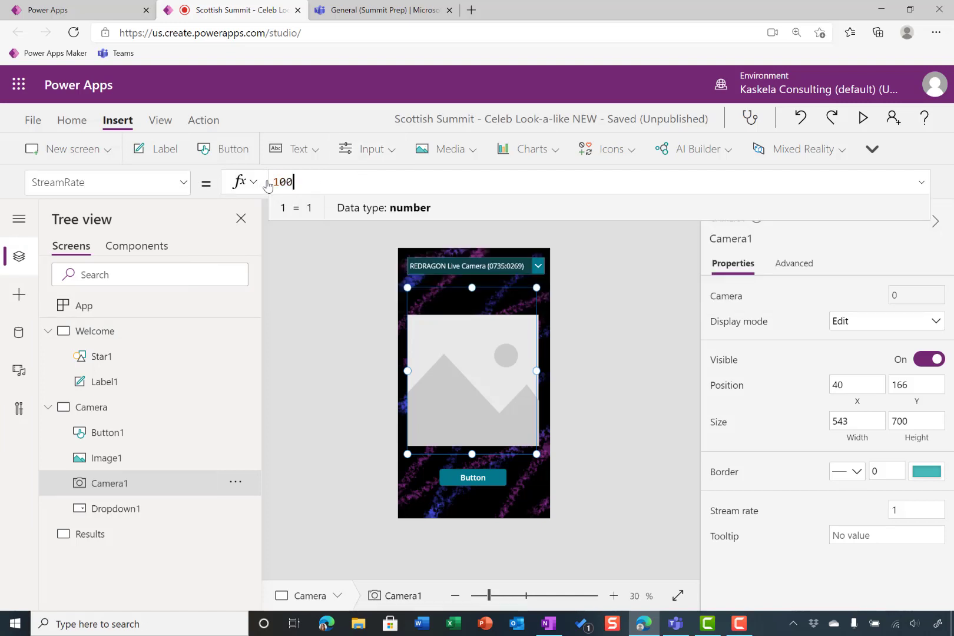
click(601, 293)
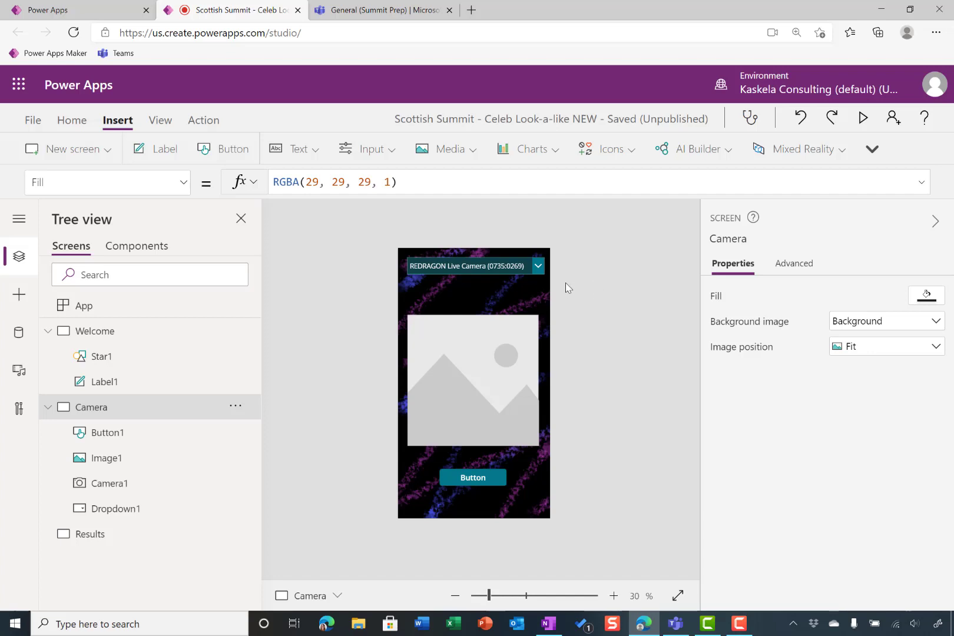
Replace the sample image in Image1's Image property with the variable varImage
click(510, 321)
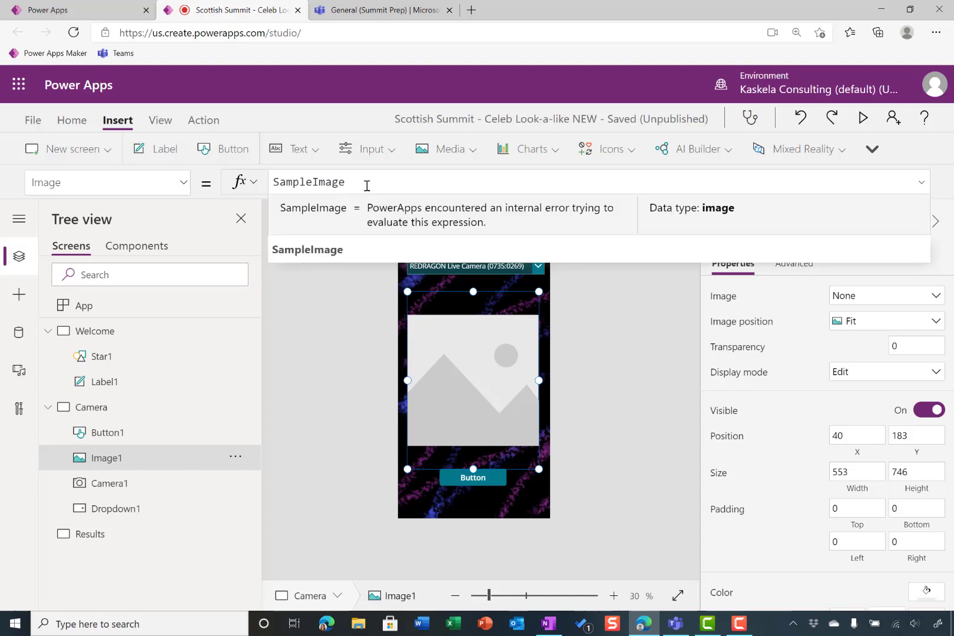
key(ctrl+a)
text(varImage)
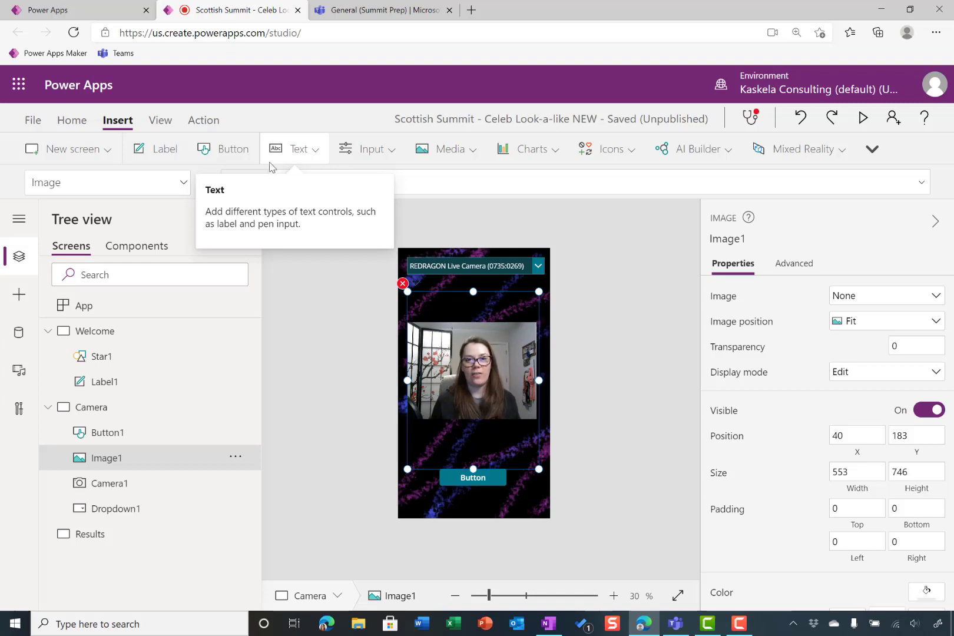
click(505, 229)
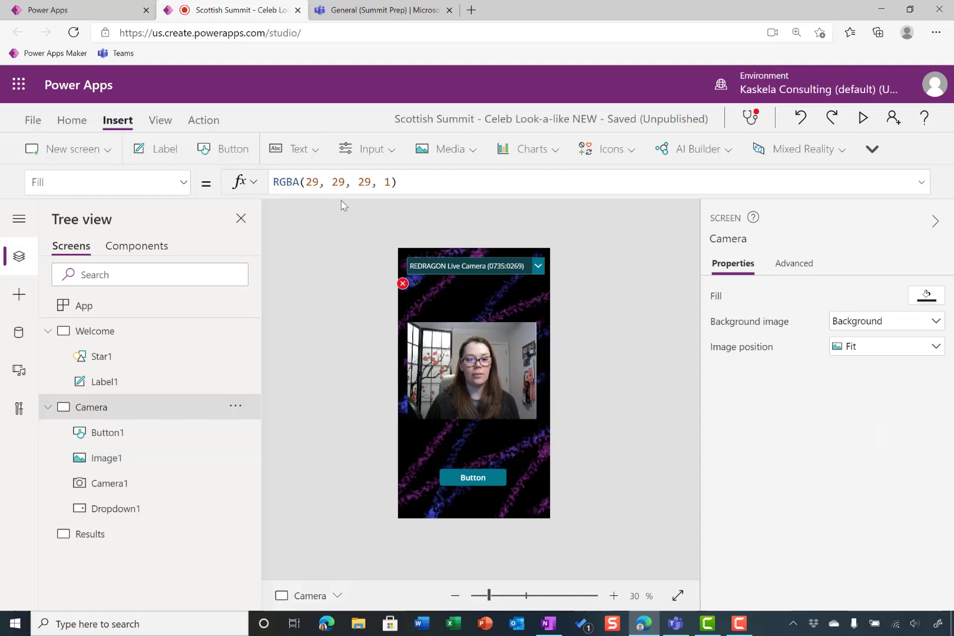
Replace false in Image1's OnSelect formula with an If function whose condition is IsBlank(varImage)
click(472, 442)
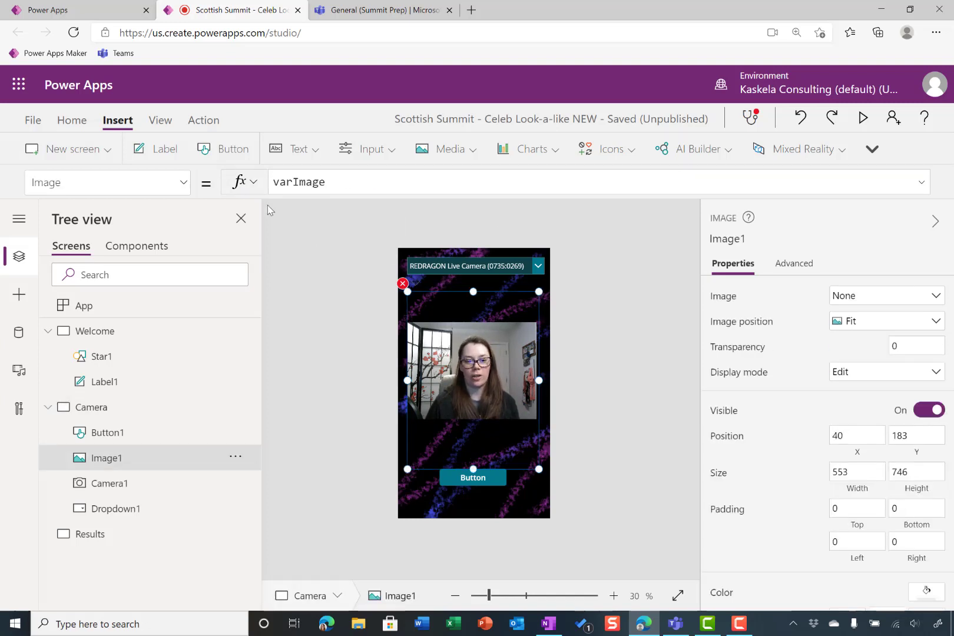
click(183, 186)
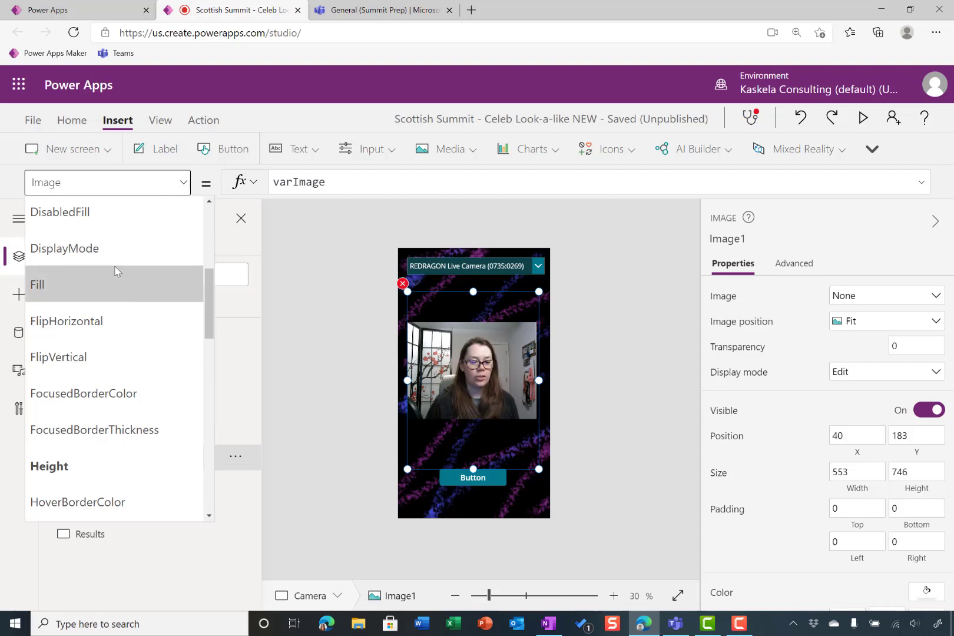
scroll(115, 287, down, 5)
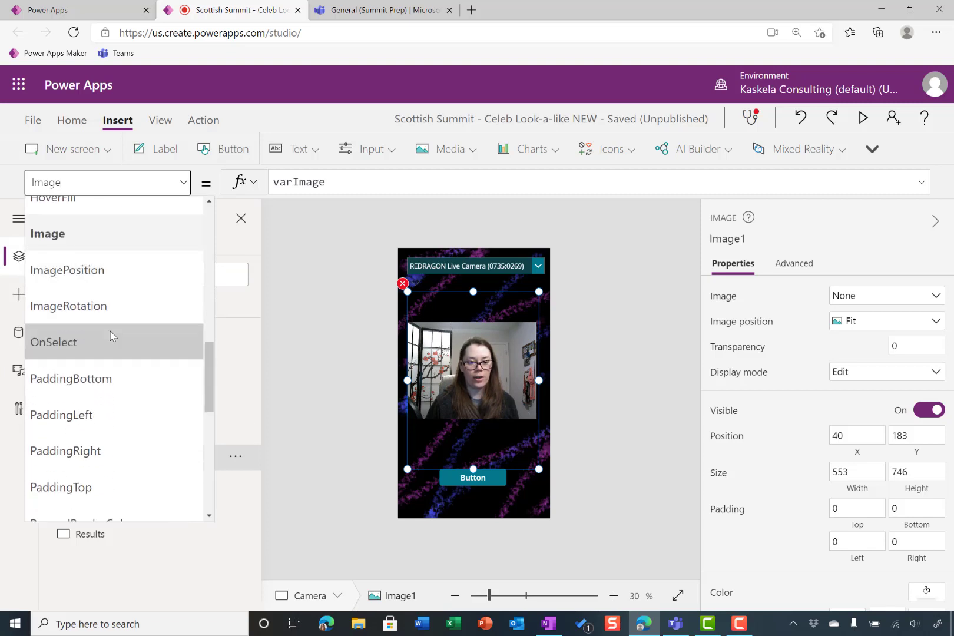
click(111, 339)
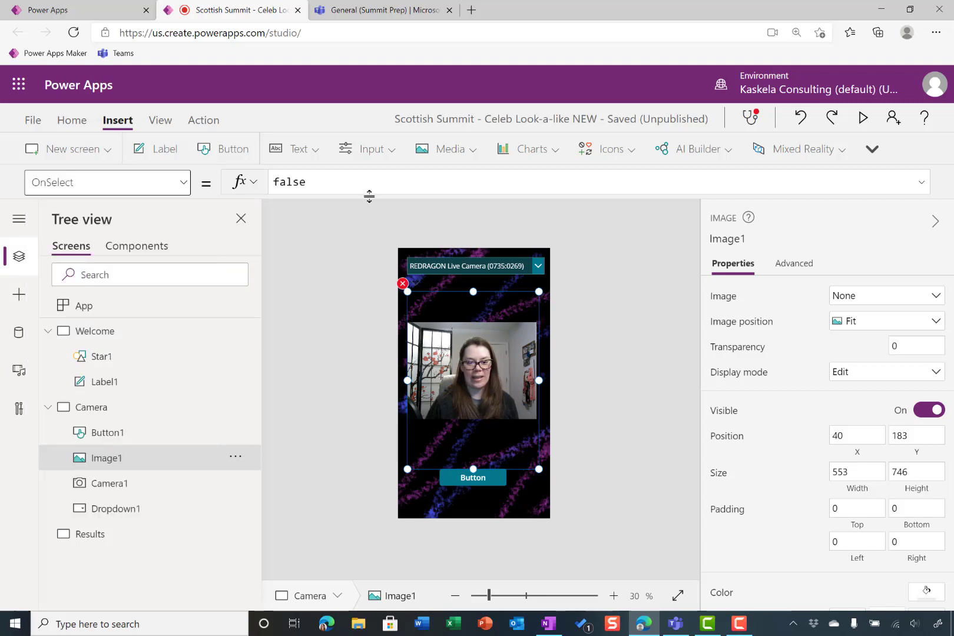
click(366, 181)
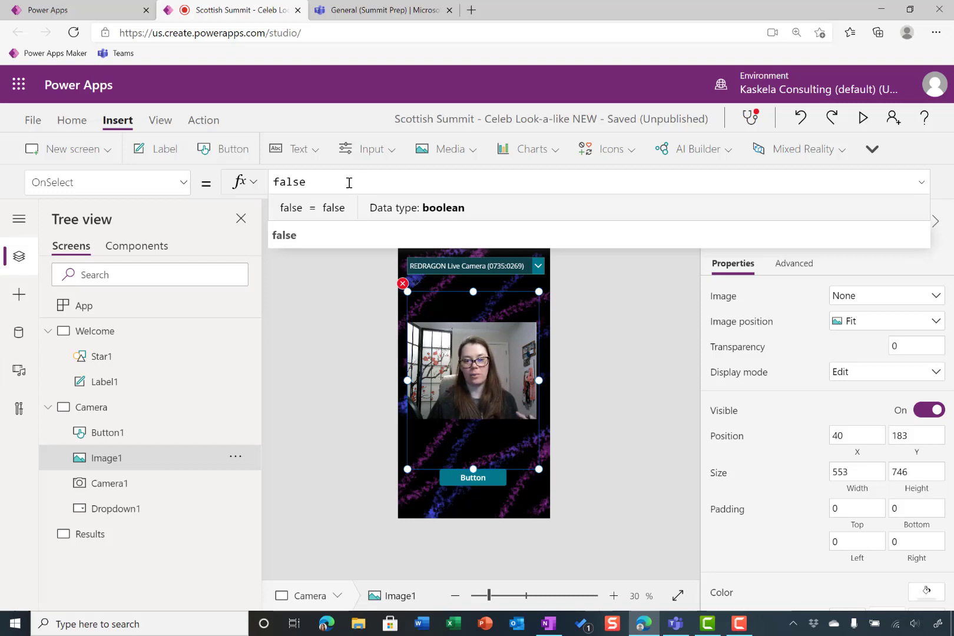
drag(346, 181, 201, 150)
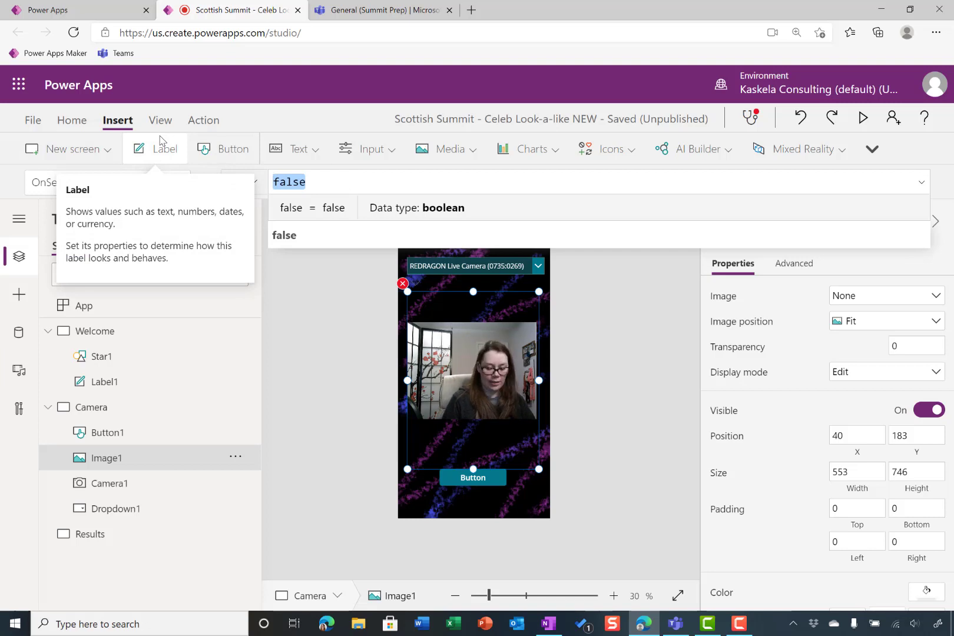
text(If(if)
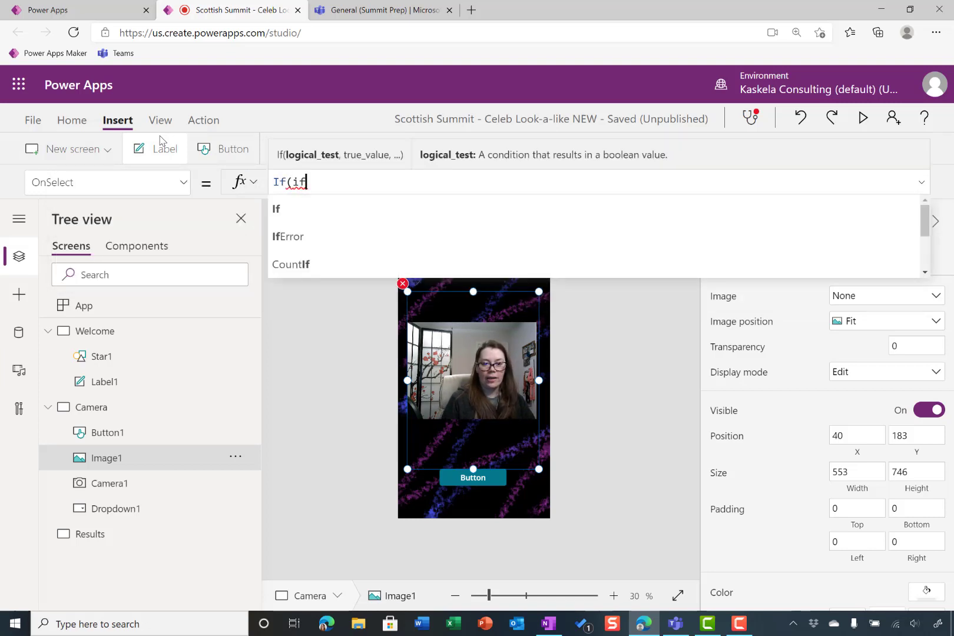
key(BackSpace)
text(sf)
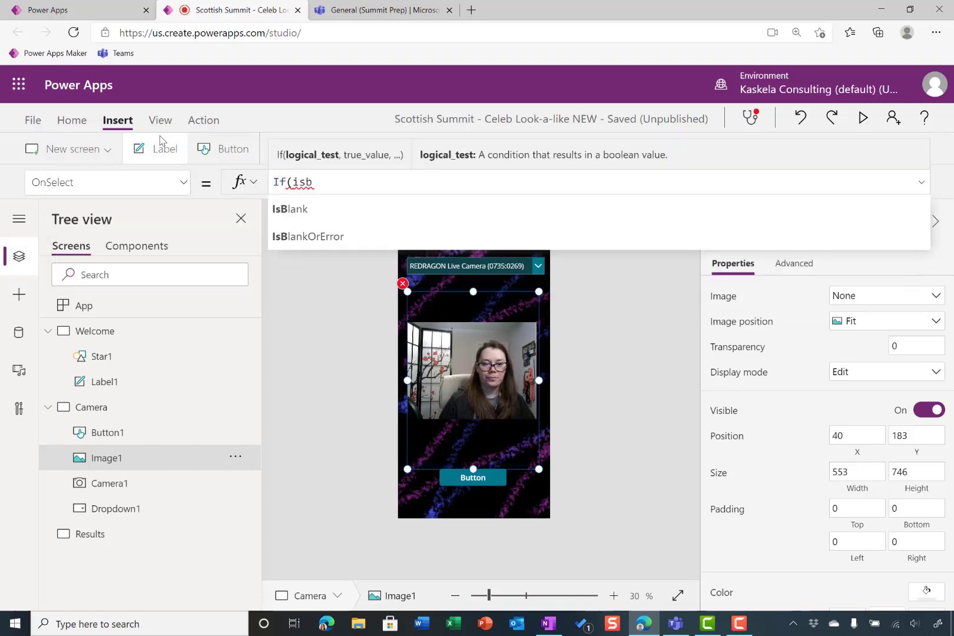
key(Tab)
text(varI)
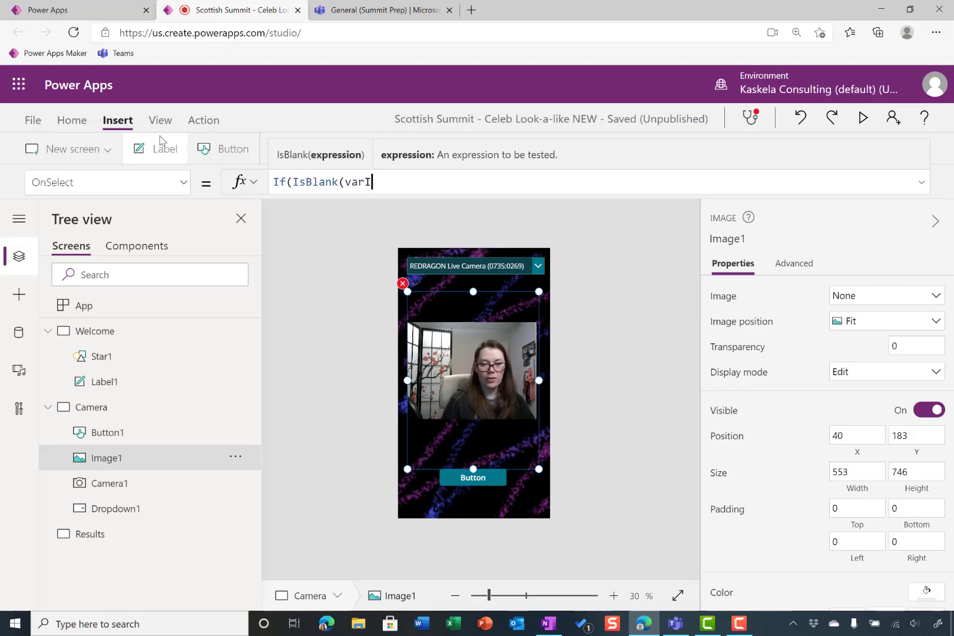
text(mage))
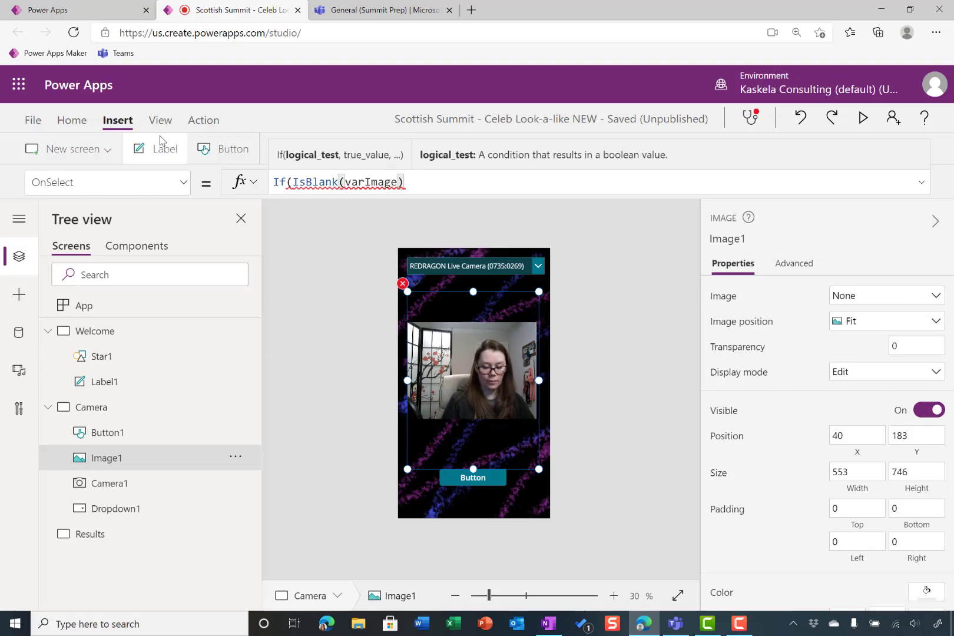
text(, Set)
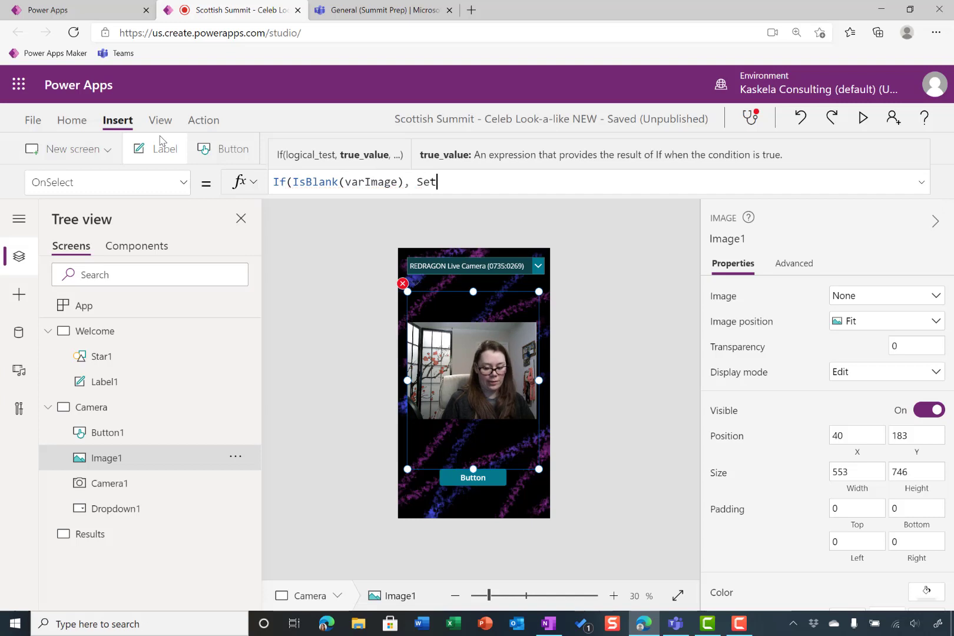
text(()
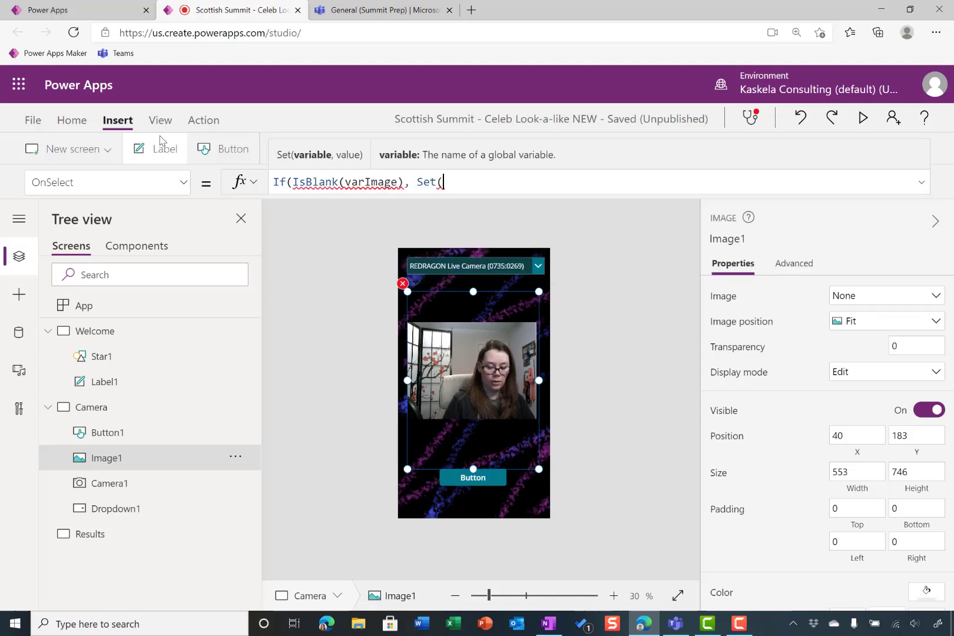
text(varIm)
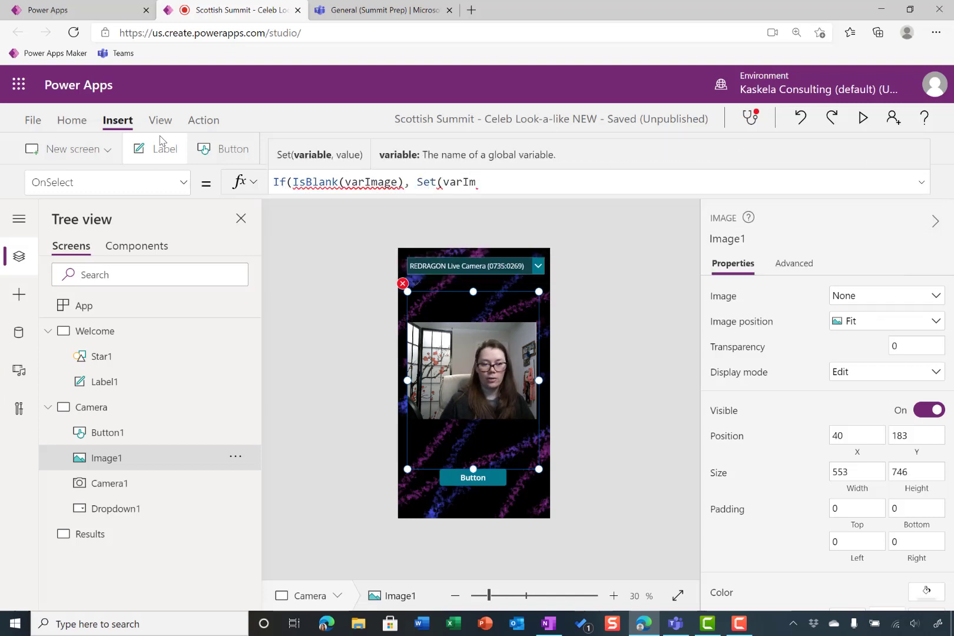
text(age)
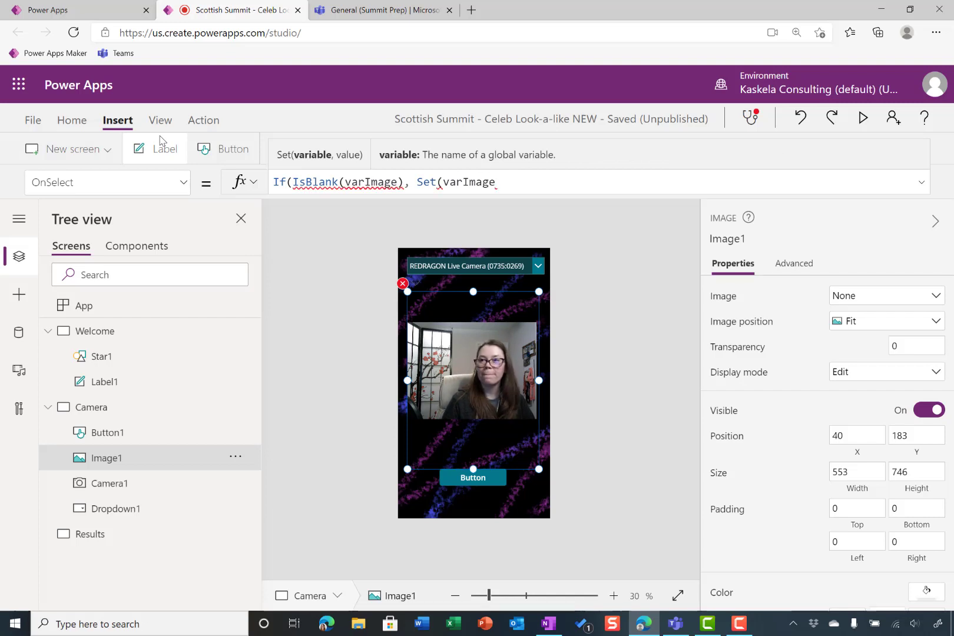
text(, Cam)
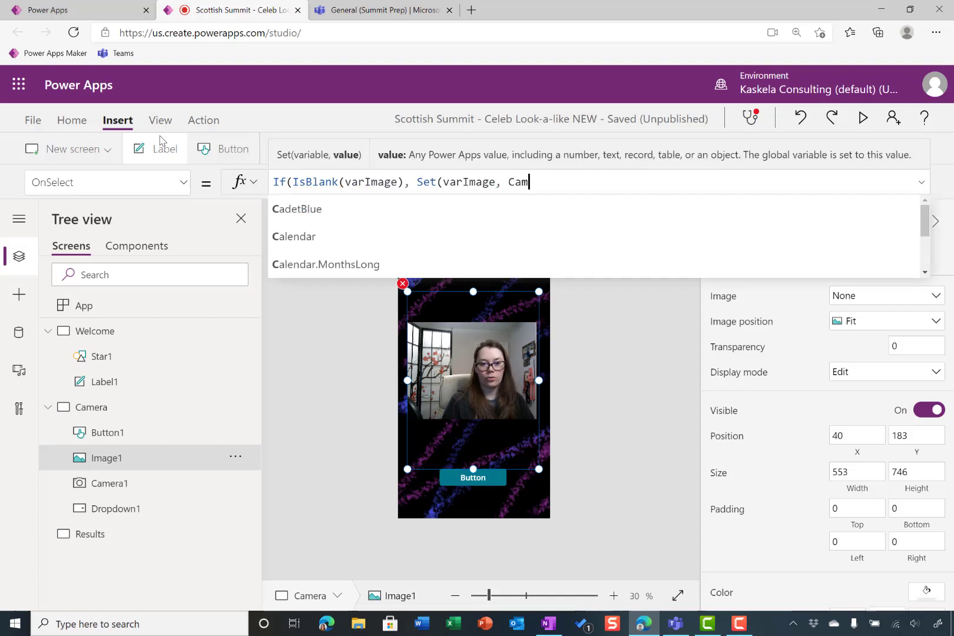
text(era1.st)
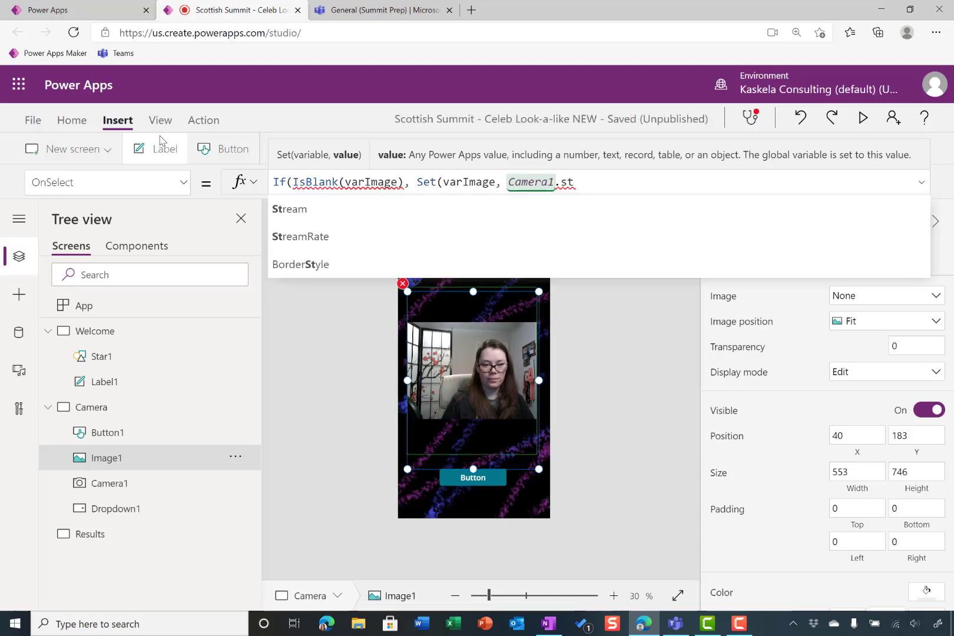
Add Set(varImage, Camera1.Stream) as the true result of the If function in Image1's OnSelect
key(Tab)
text(), )
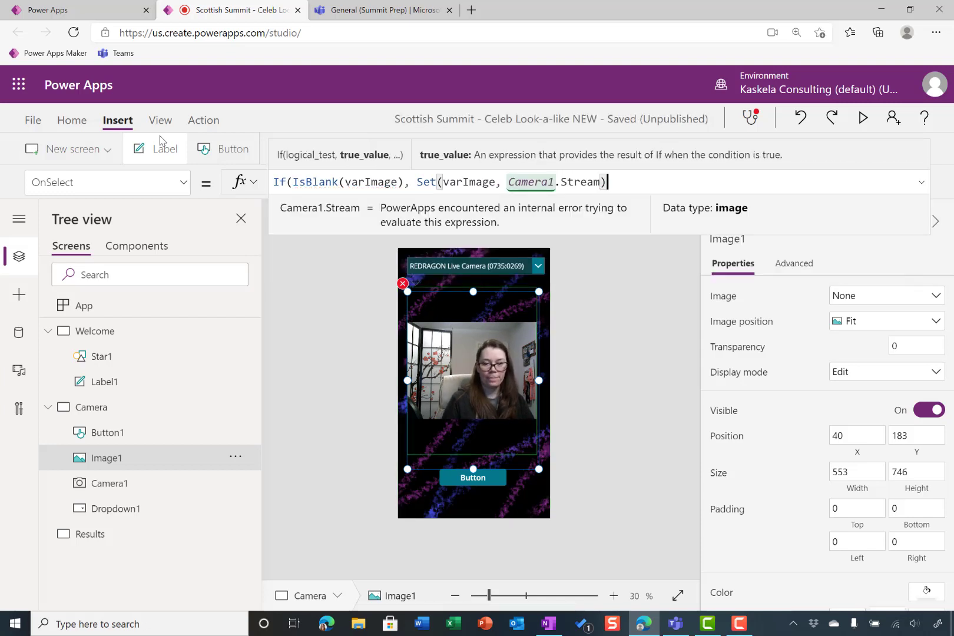
text(s)
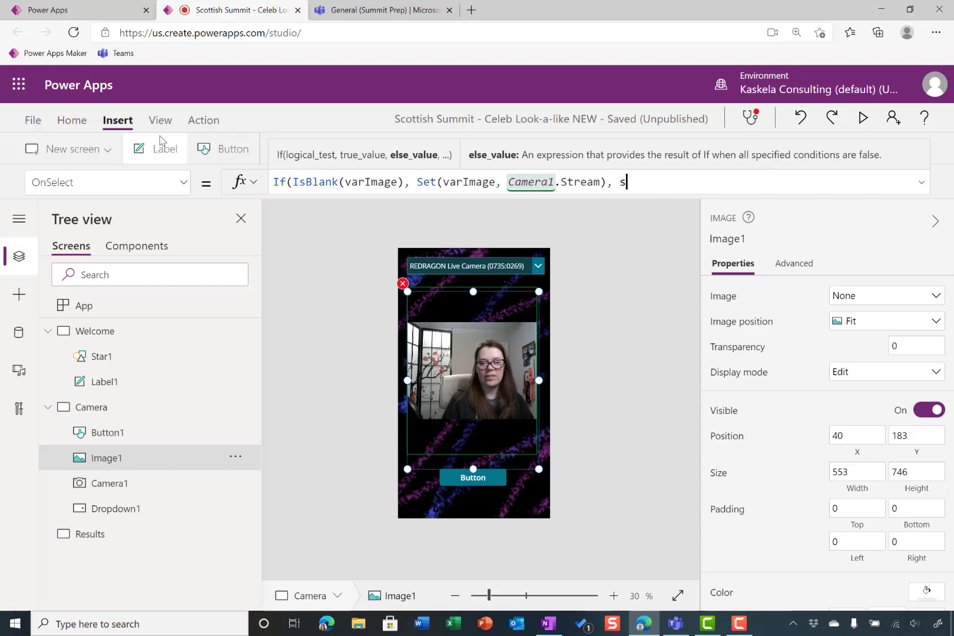
text(et)
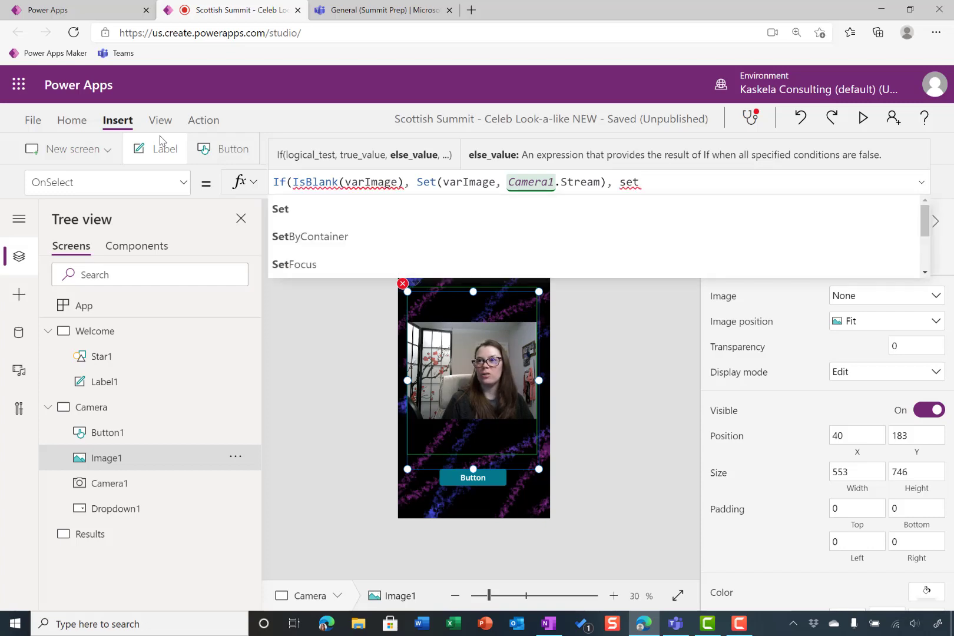
Add Set(varImage,Blank()) as the else result of the If function in Image1's OnSelect and close the formula
key(Tab)
text((var)
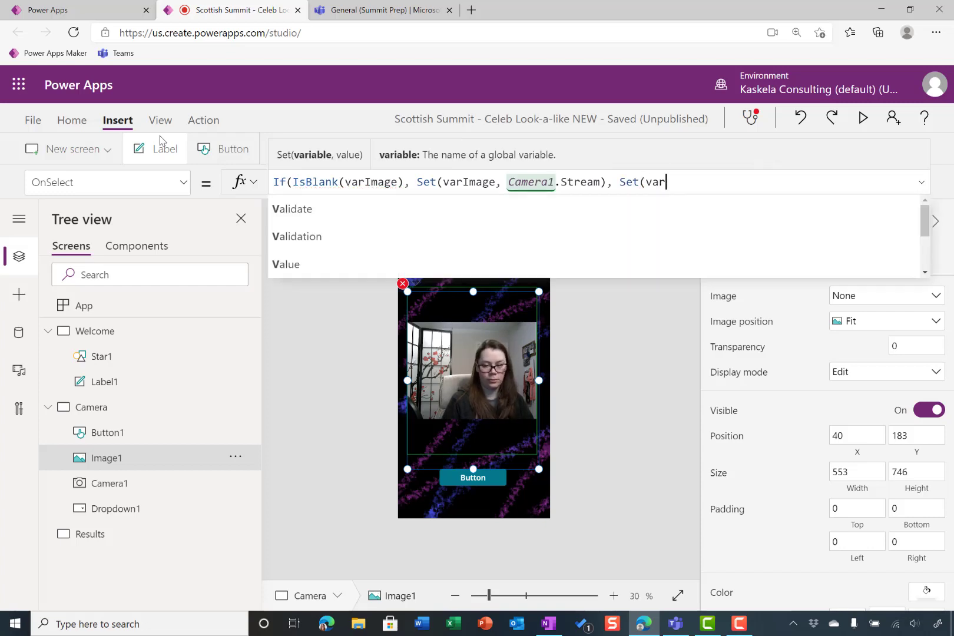
text(Image)
key(BackSpace)
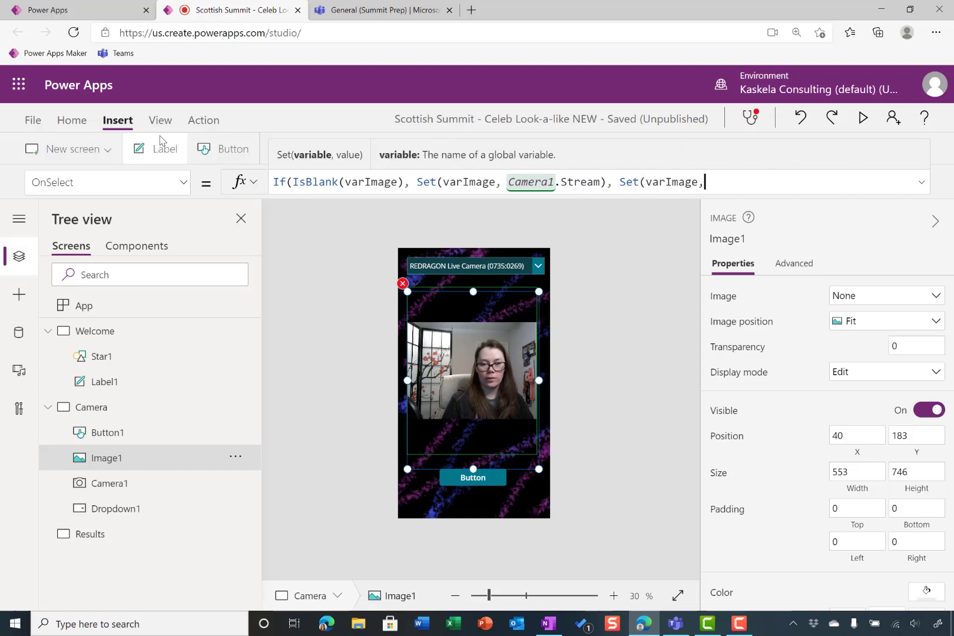
text(,blan)
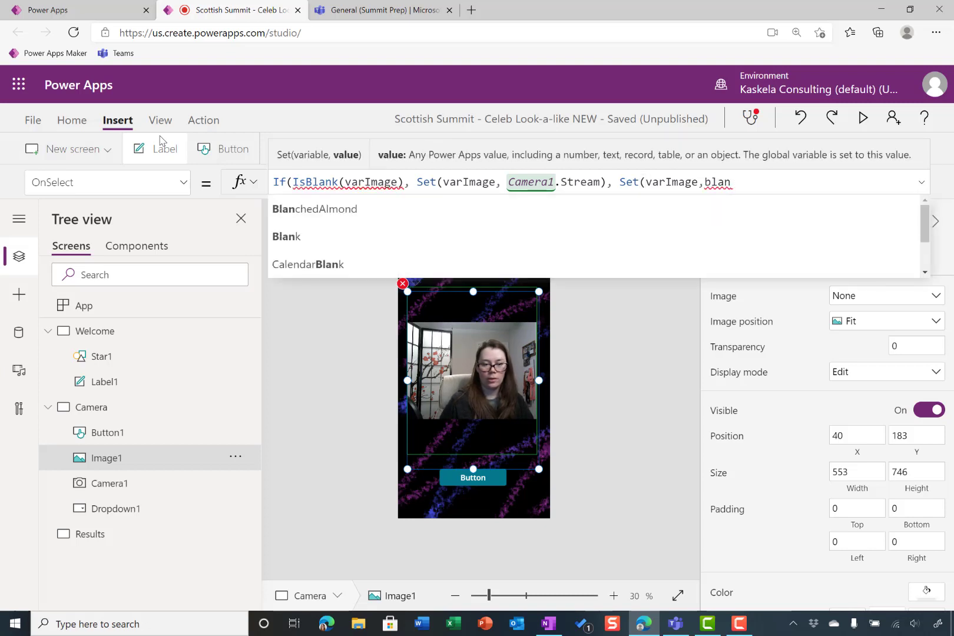
key(Down)
key(Tab)
text(()
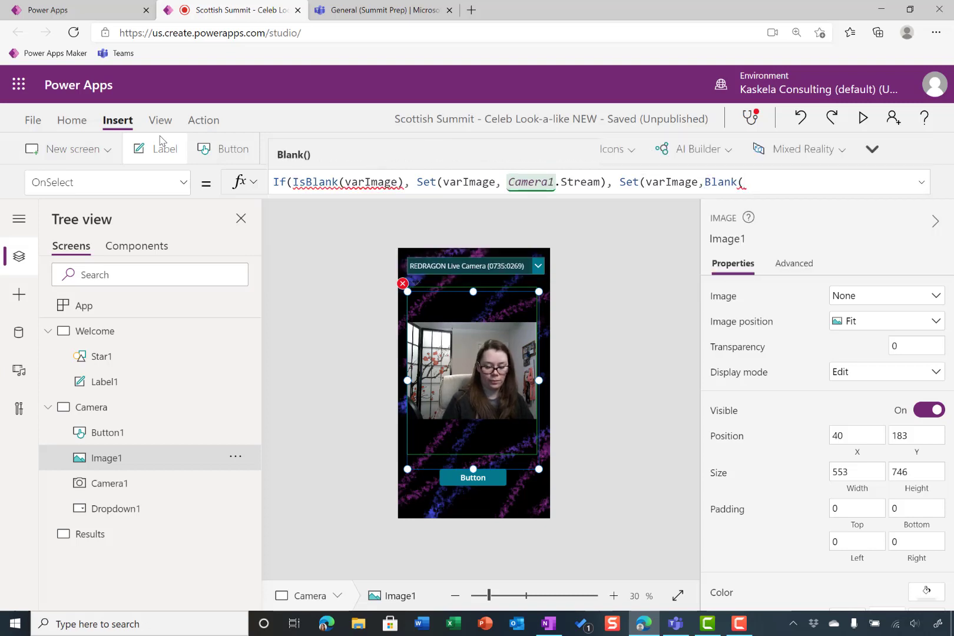
text())))
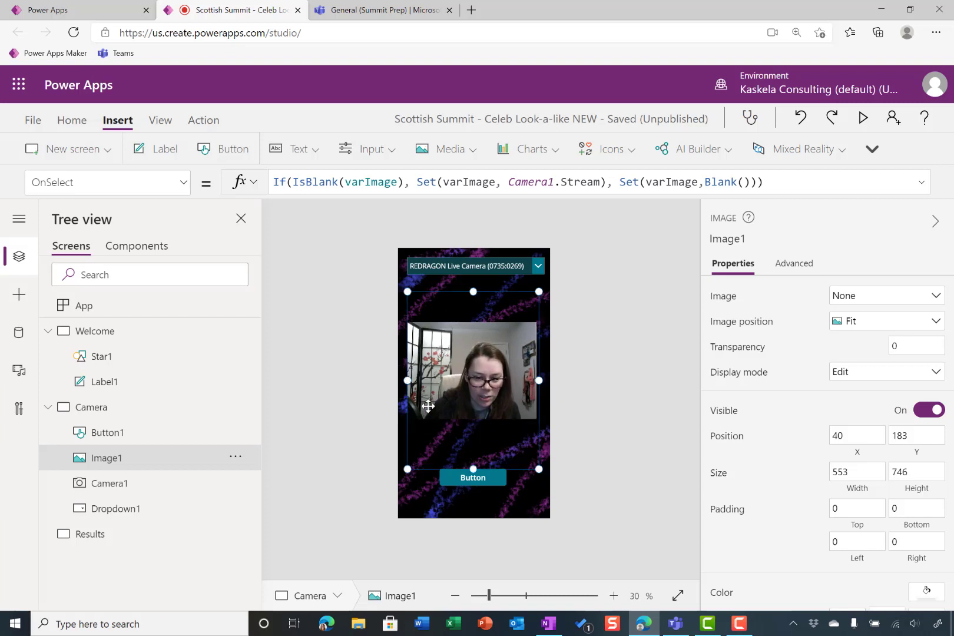
Shorten Image1 to a height of 696 and run its OnSelect action to capture a test photo
drag(473, 469, 475, 458)
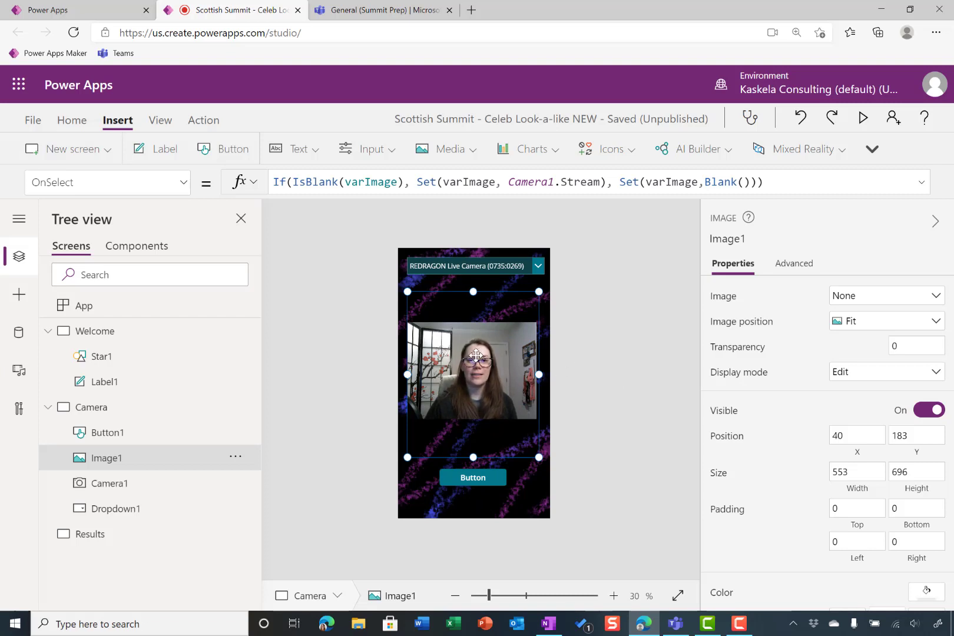
key(alt)
alt+click(476, 355)
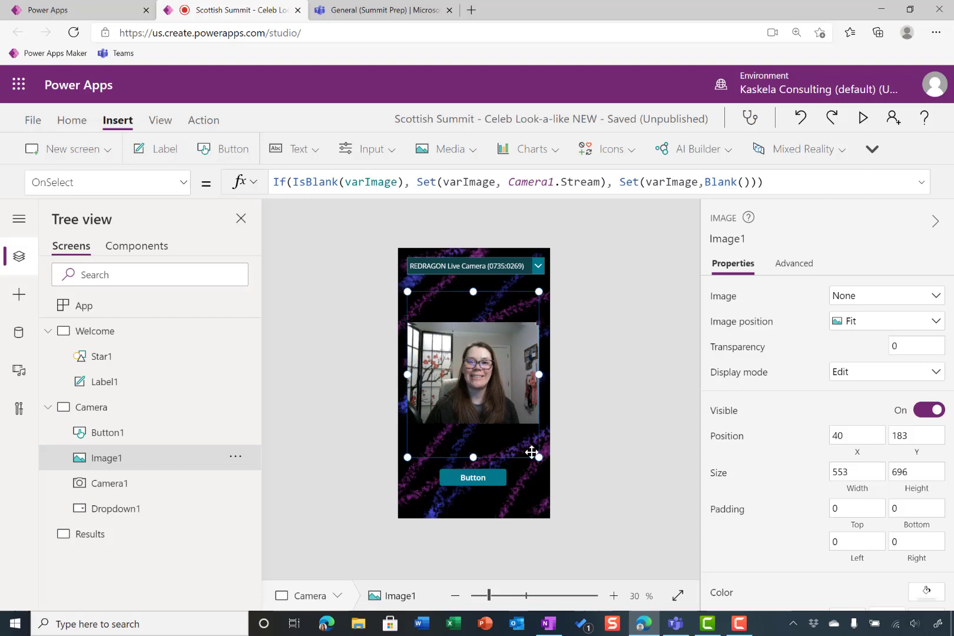
Change the Camera screen button's text to Submit and clear false from its OnSelect formula
click(503, 484)
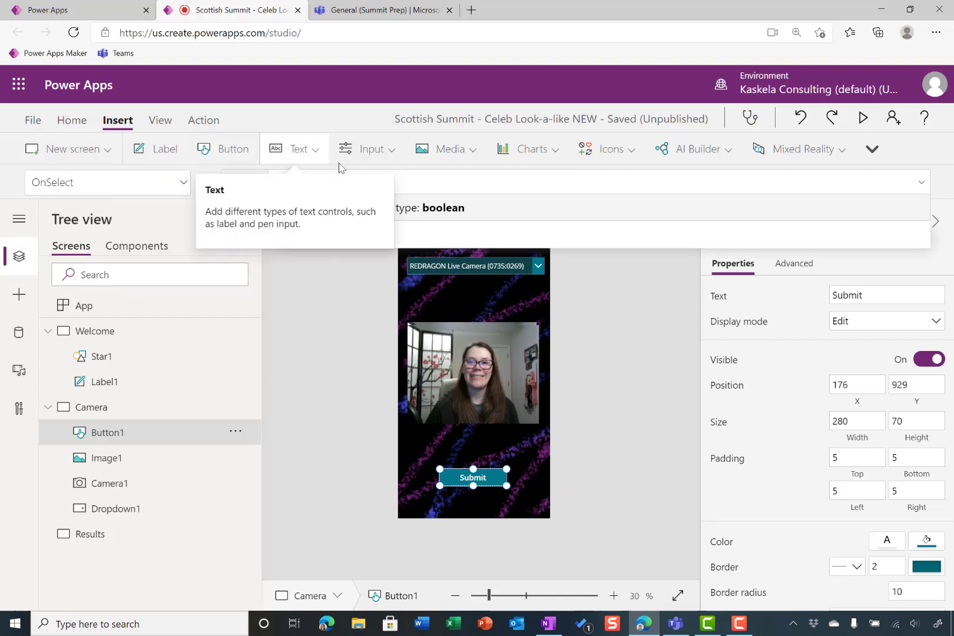
click(524, 177)
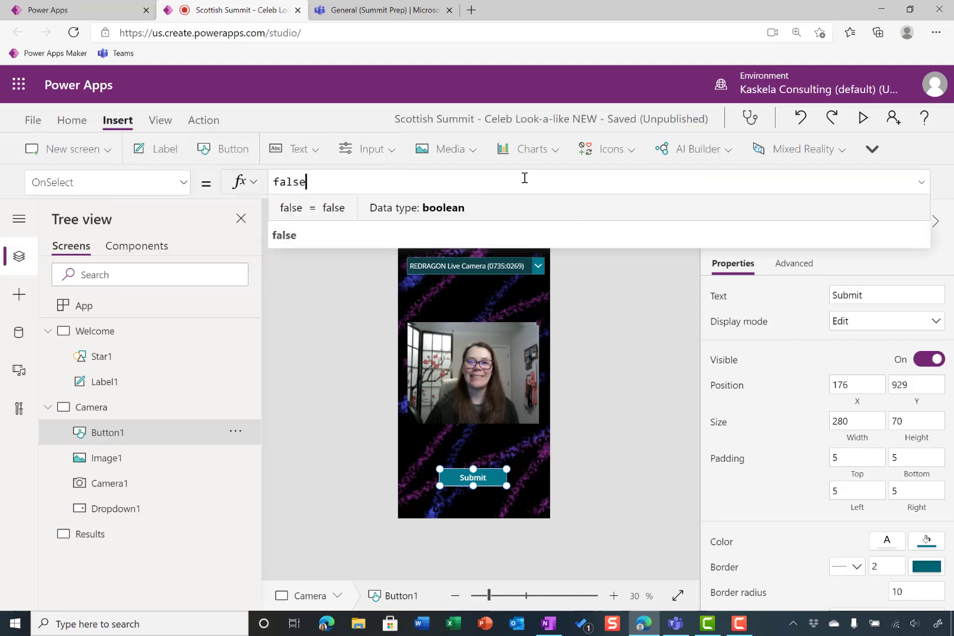
key(BackSpace)
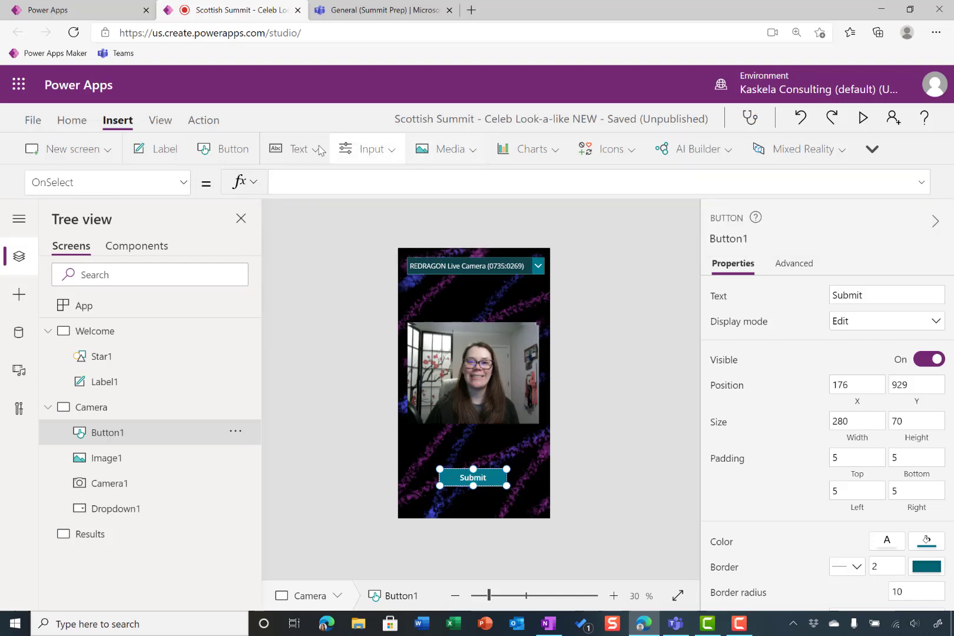
Attach the Scottish Summit Face Detect flow to the Submit button's OnSelect, running it with varImage as the file content
click(211, 118)
click(395, 147)
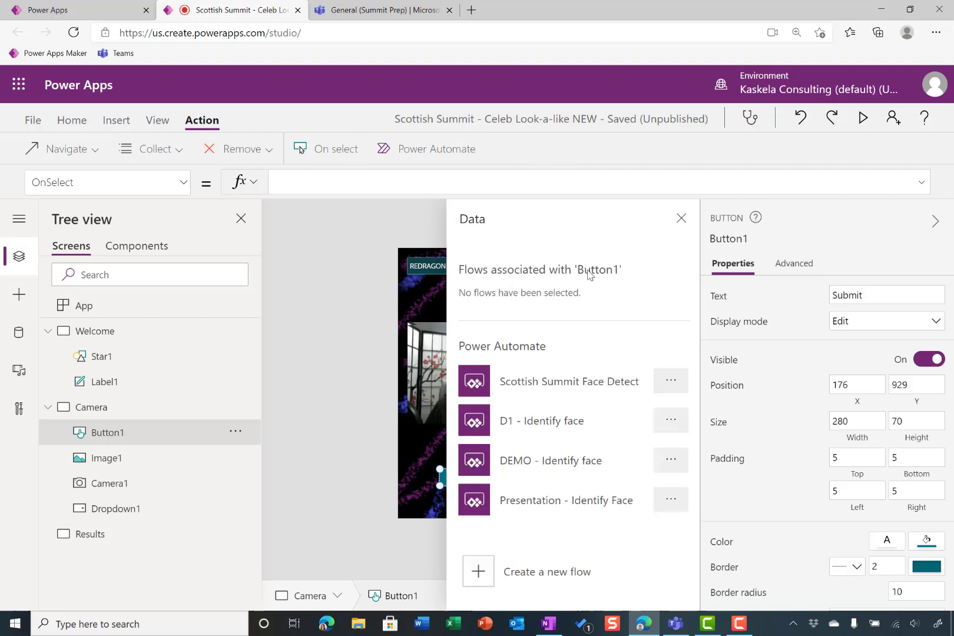
click(598, 386)
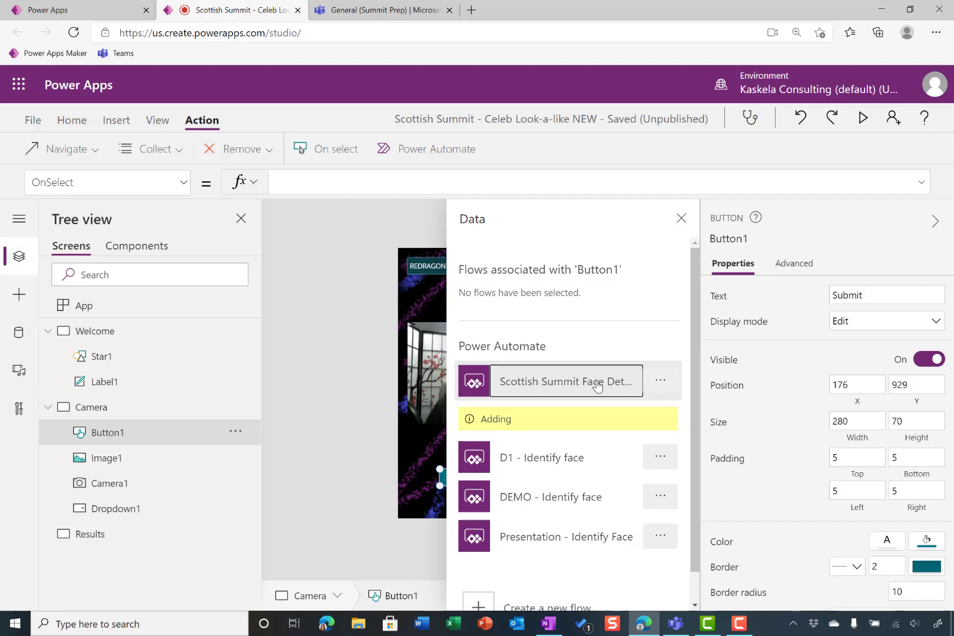
click(688, 223)
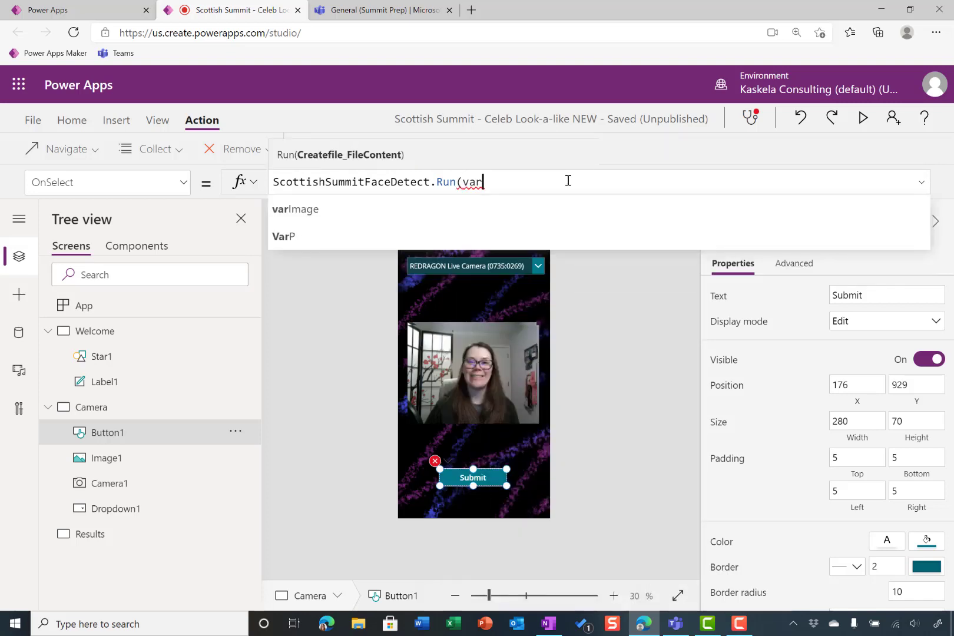
key(Tab)
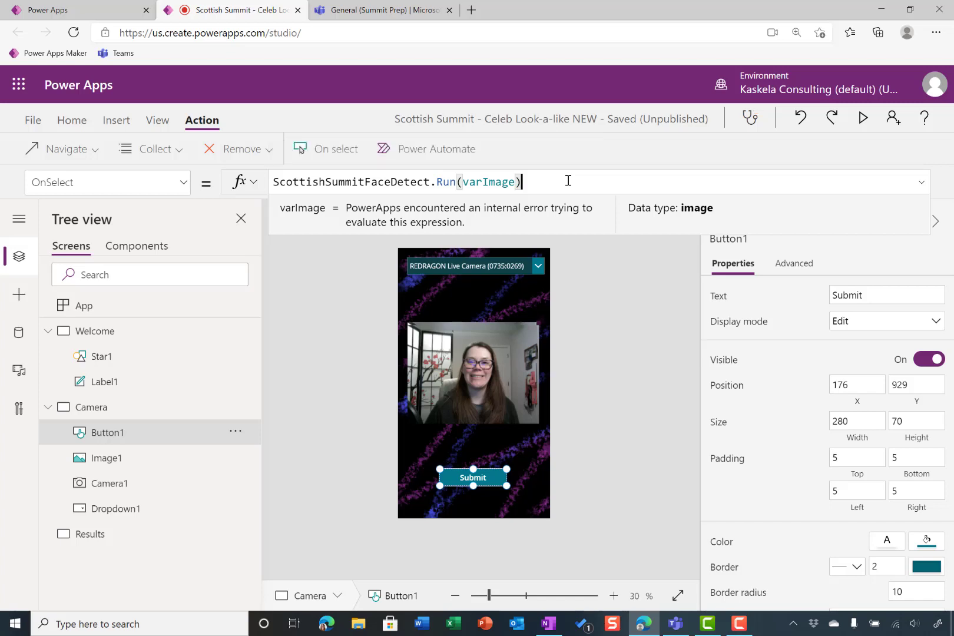
Wrap the flow's Run call in a Set function that stores its output in the variable flowResponseVariable
click(275, 182)
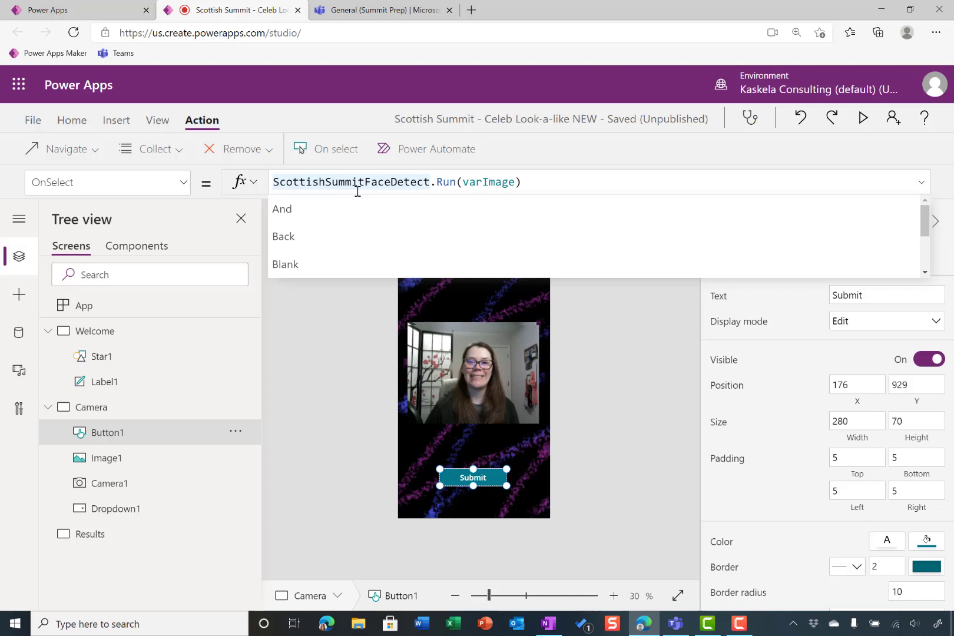
text(Set(fl)
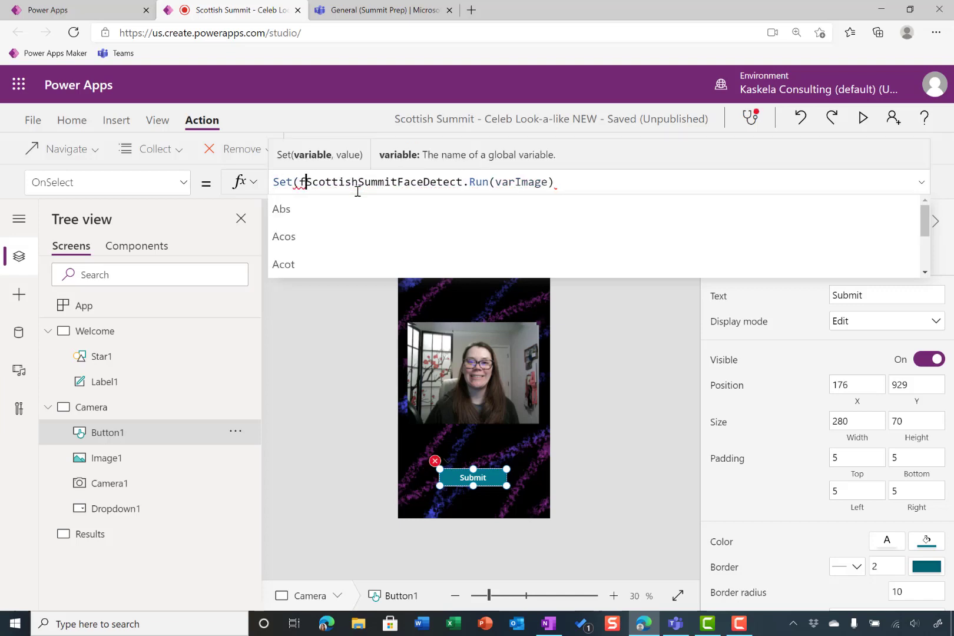
text(owRespons)
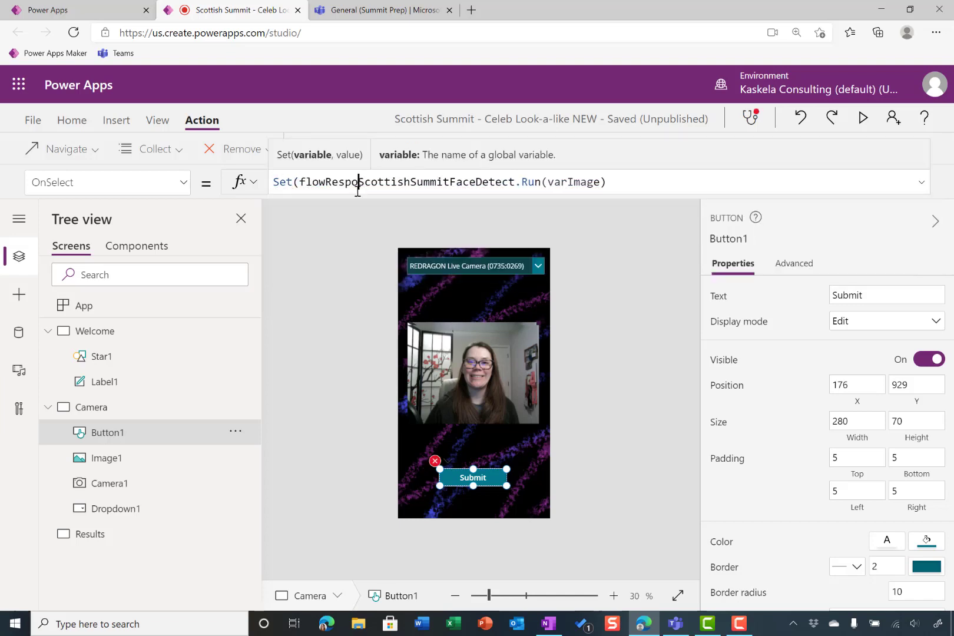
text(eVaria)
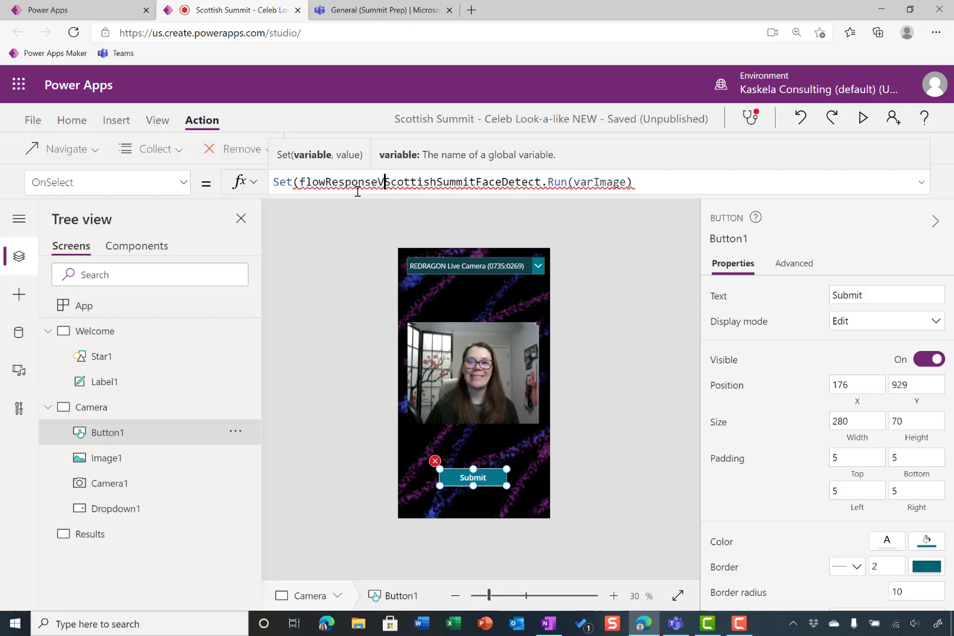
text(ble)
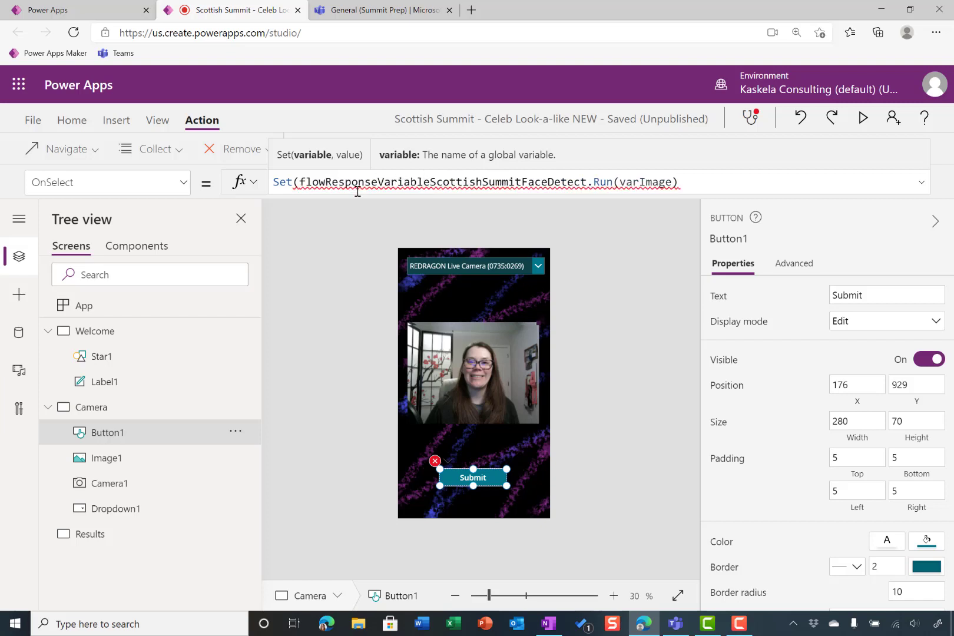
text(, )
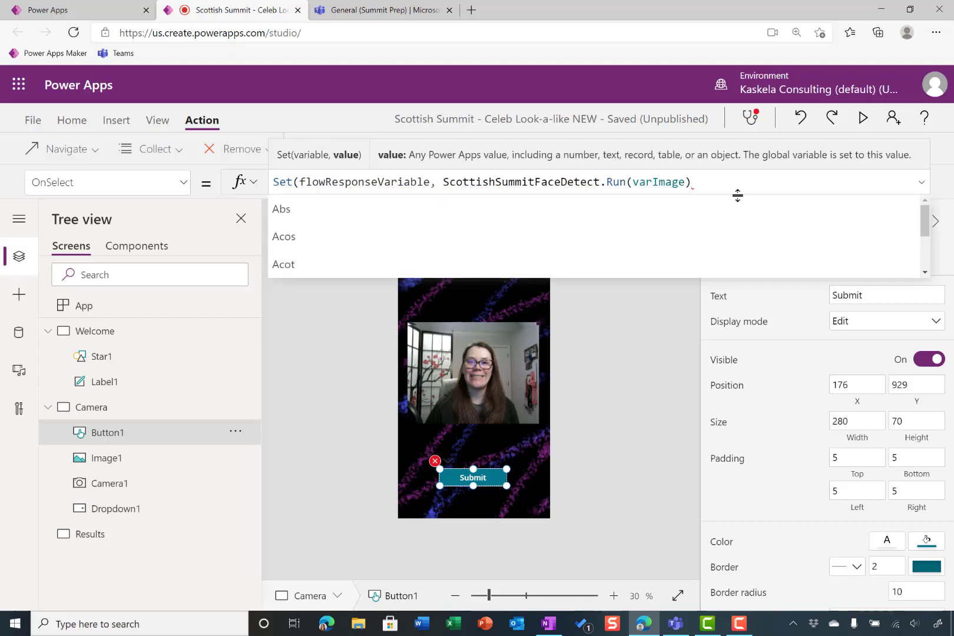
text(), nab)
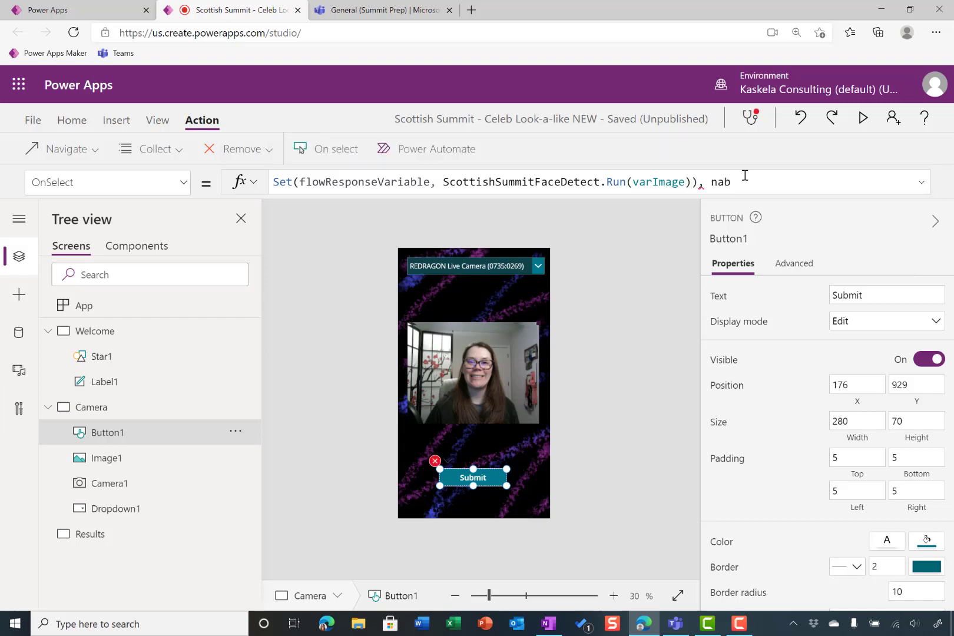
Append Navigate(Results, ScreenTransition.Fade) after the Set call in the Submit button's OnSelect, separated by a semicolon
key(BackSpace)
text(na)
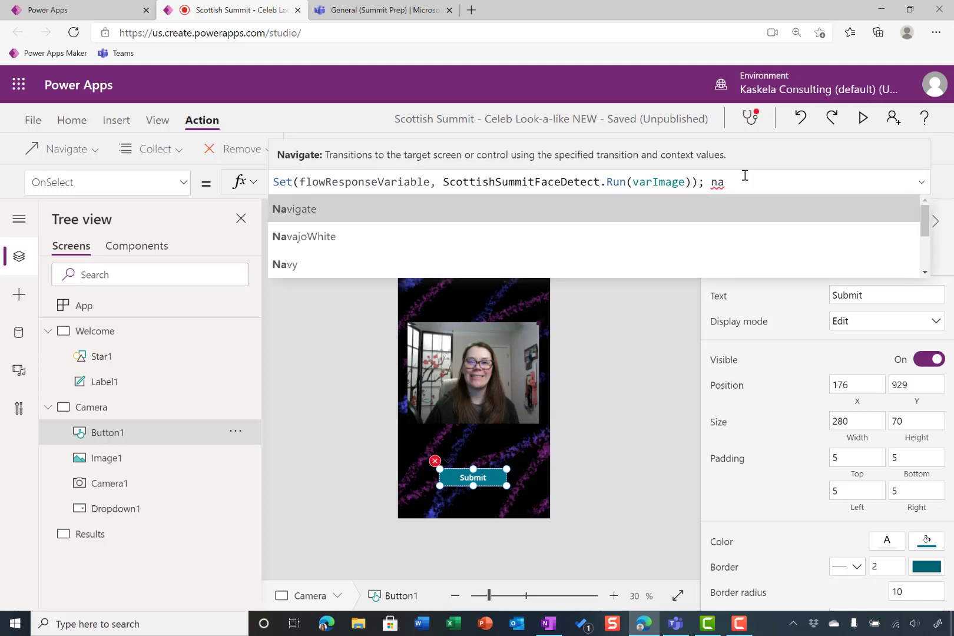
key(Tab)
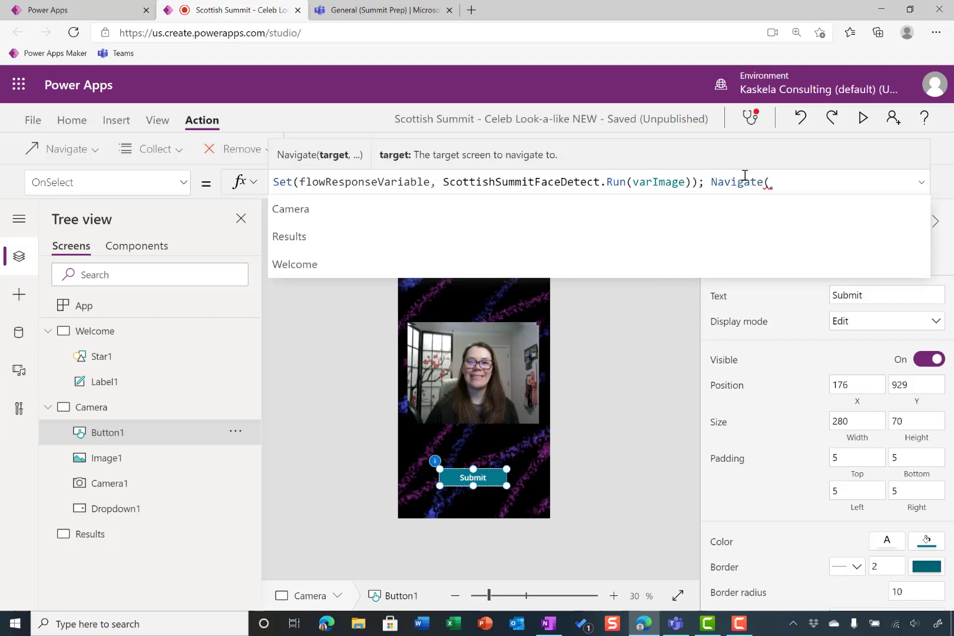
key(Down)
key(Tab)
text(,)
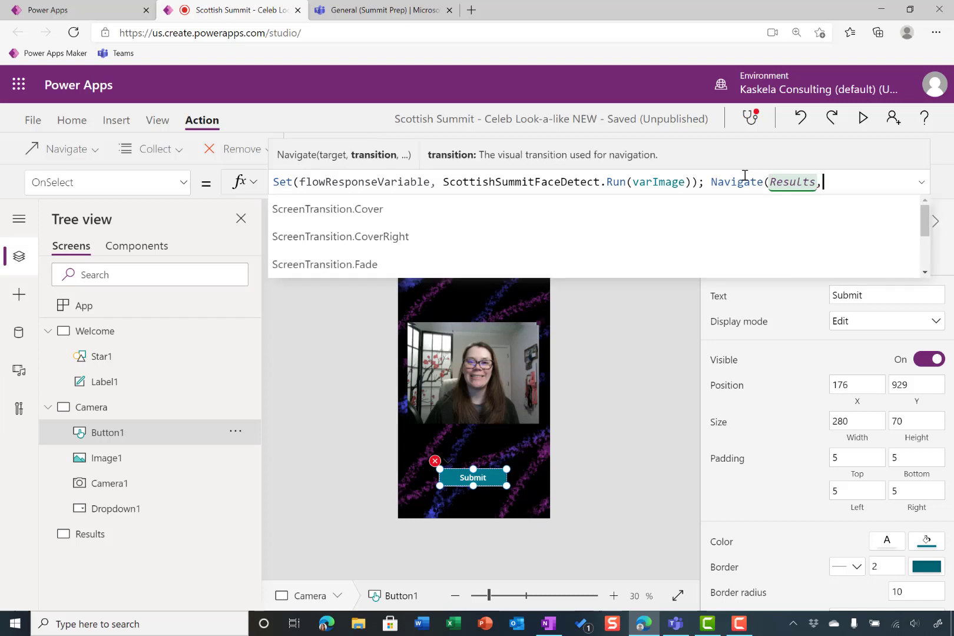
key(Down)
key(Down)
key(Down)
key(Tab)
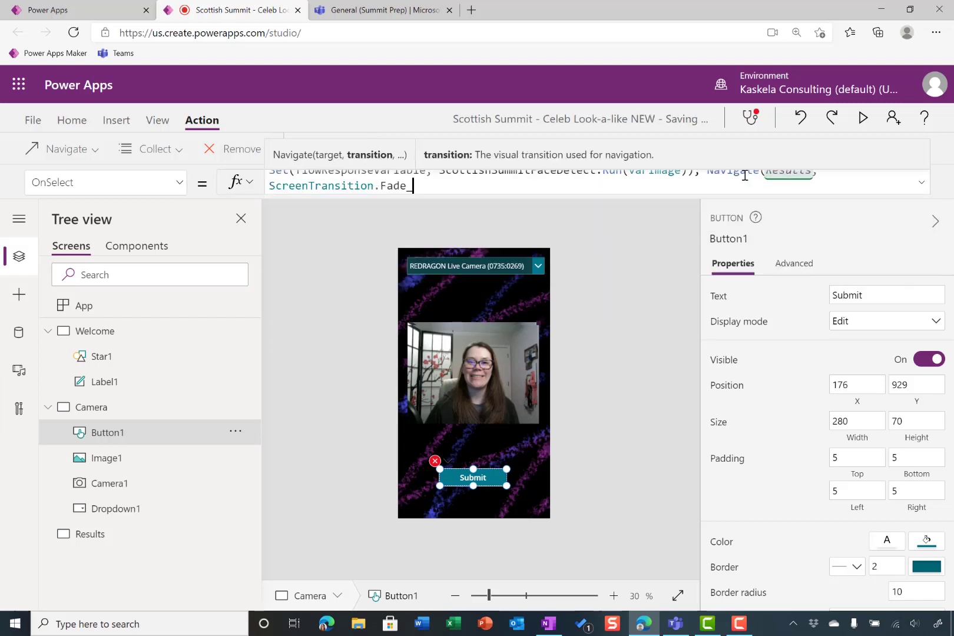
text())
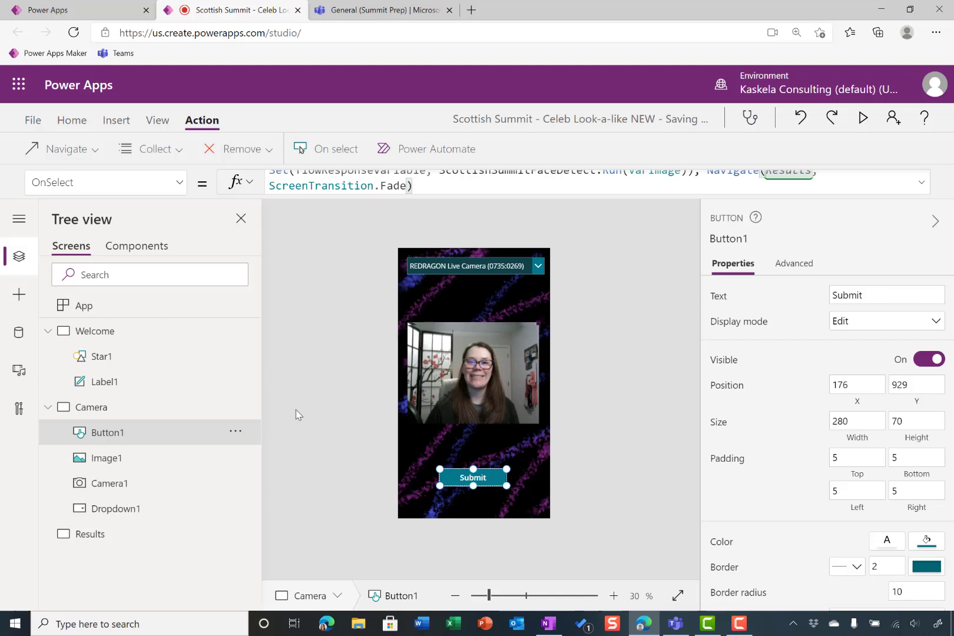
Set the Submit button's DisplayMode formula to If(IsBlank(varImage), Disabled, Edit)
click(179, 183)
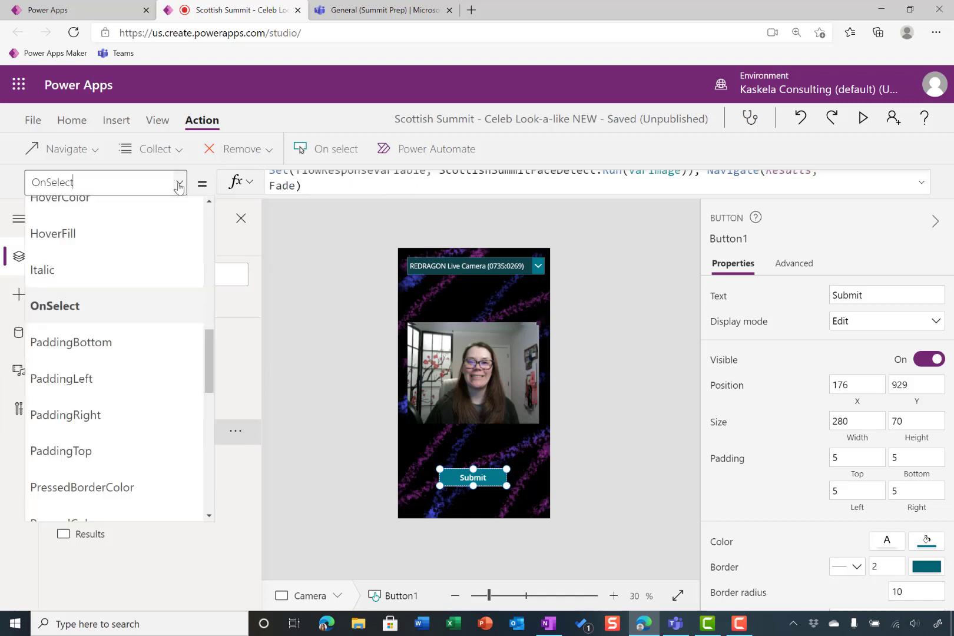
scroll(166, 250, up, 5)
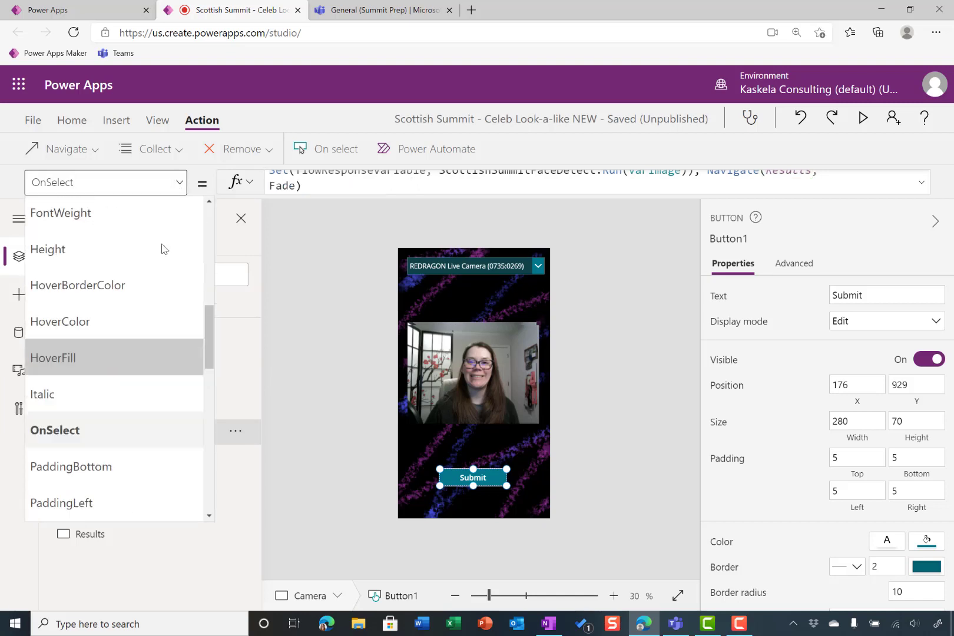
scroll(152, 276, up, 3)
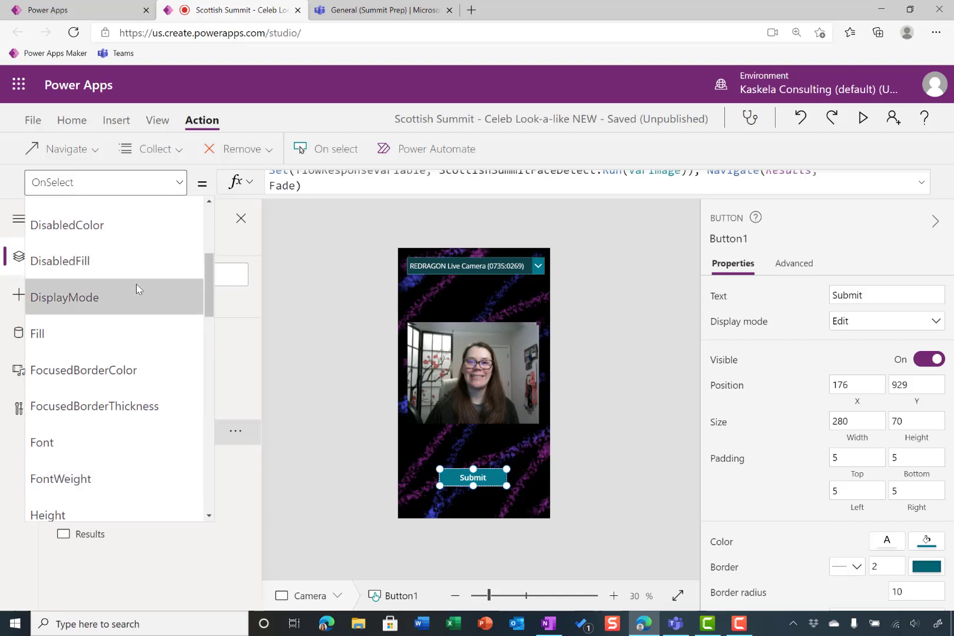
click(136, 289)
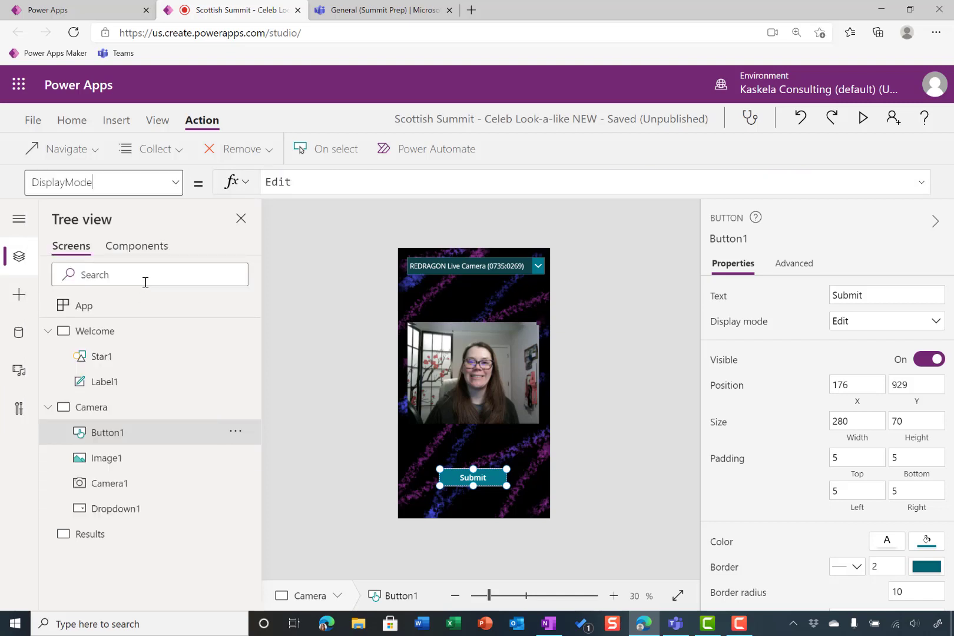
click(282, 180)
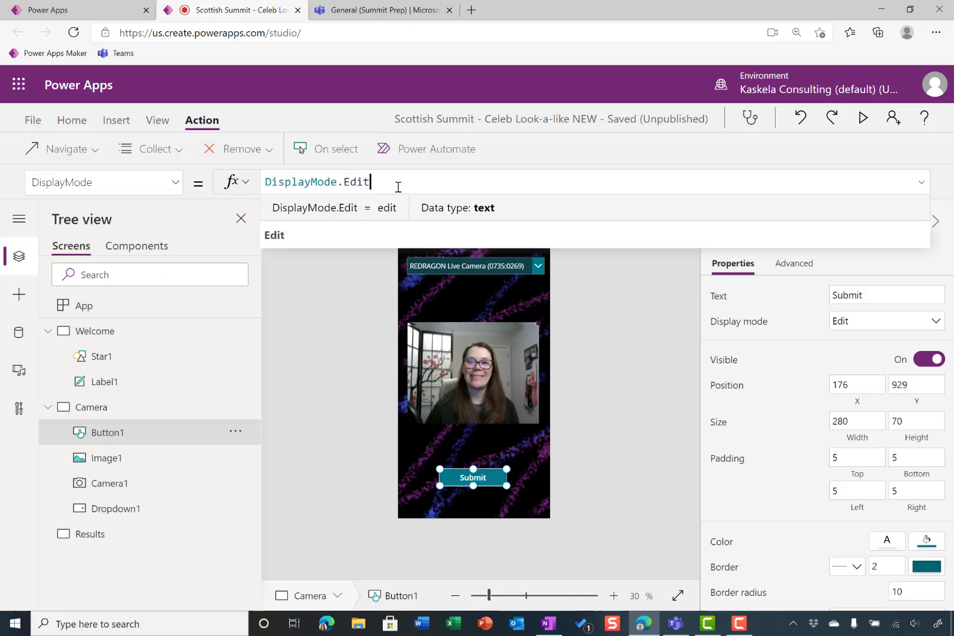
drag(432, 184, 184, 162)
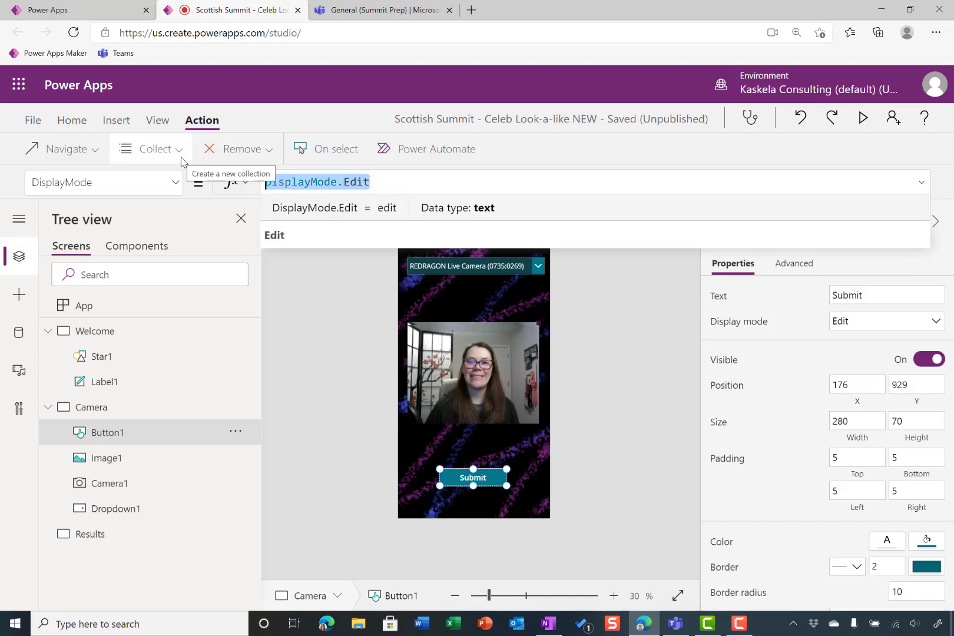
text(If()
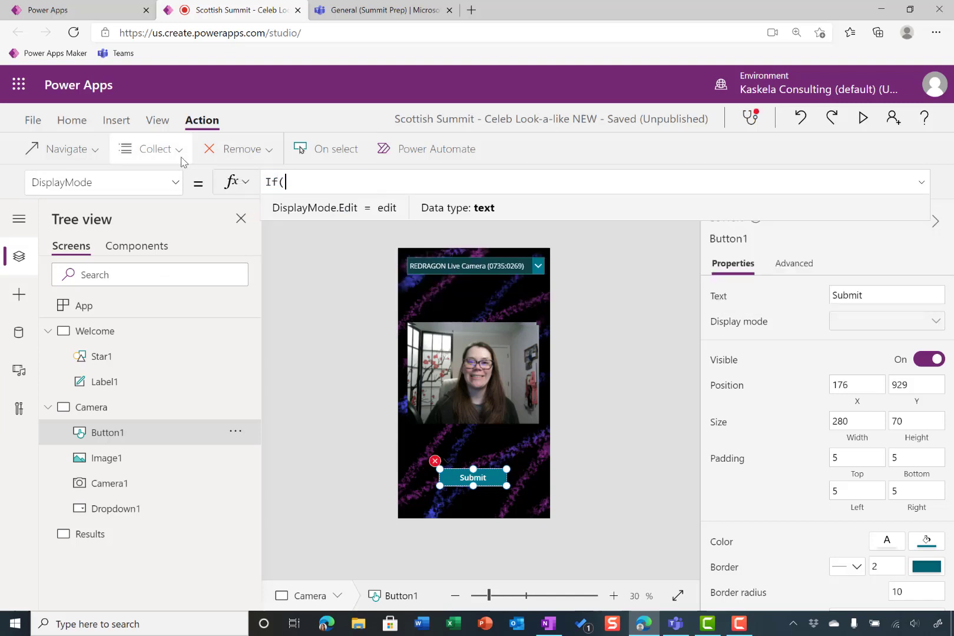
text(isb)
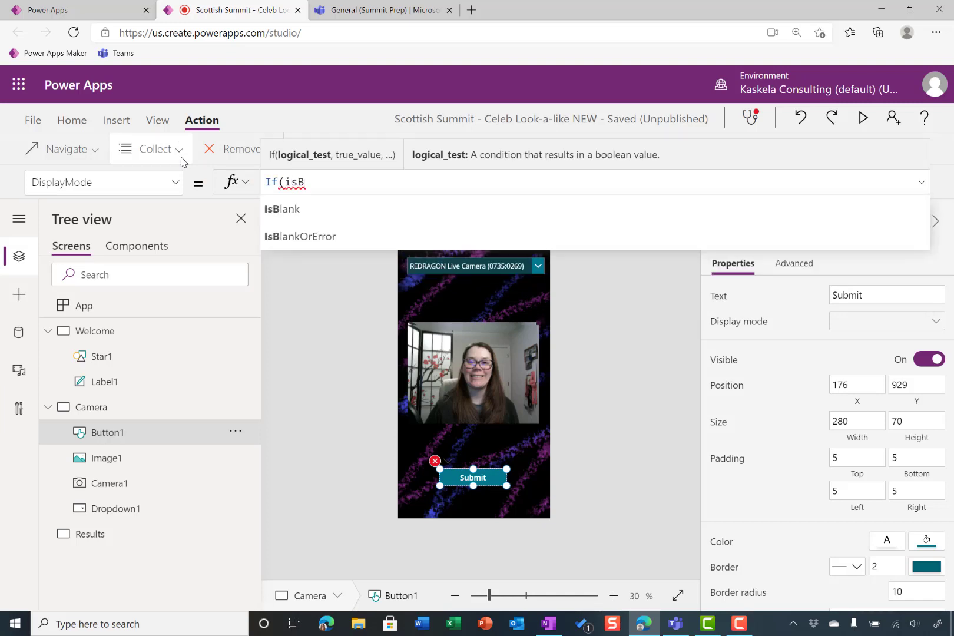
key(Down)
key(Tab)
text(var)
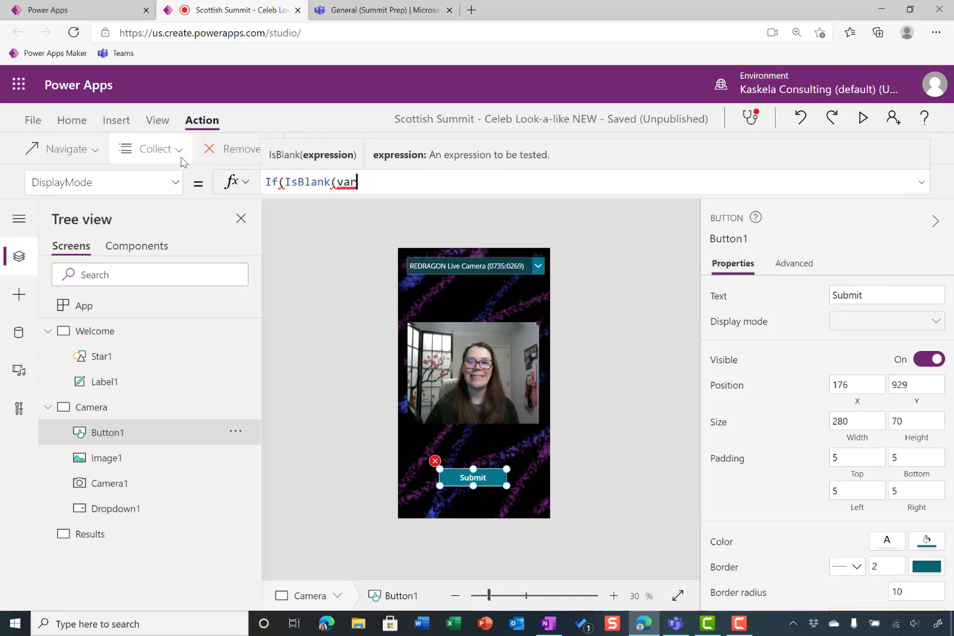
text(Image),)
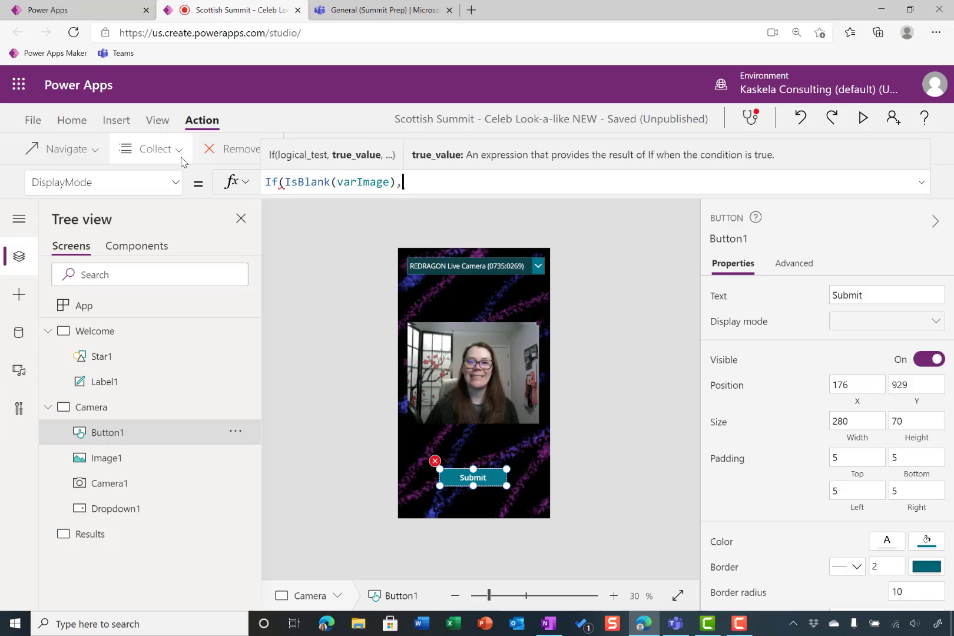
text( Disabled)
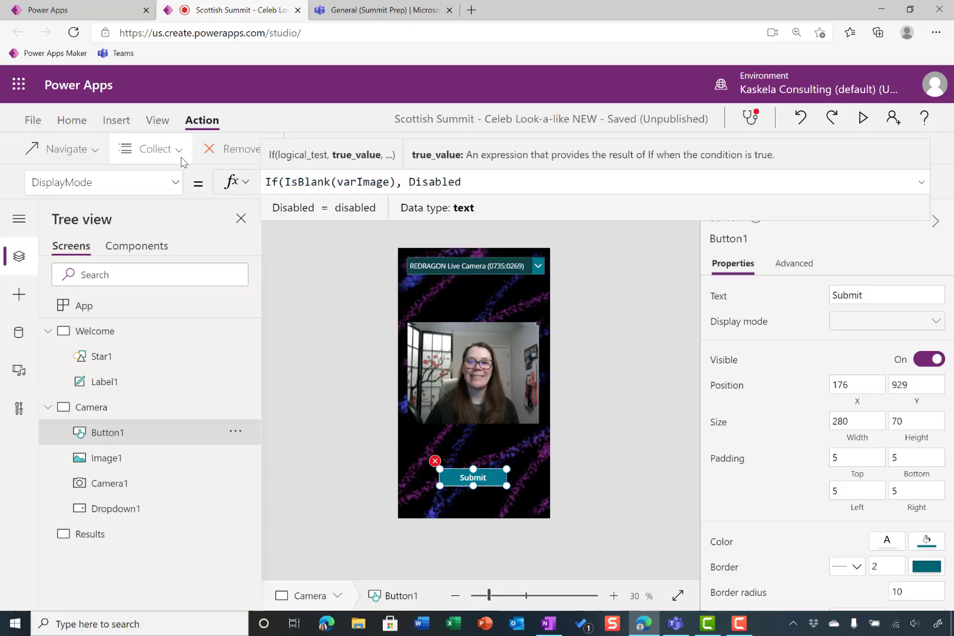
text(, Edit))
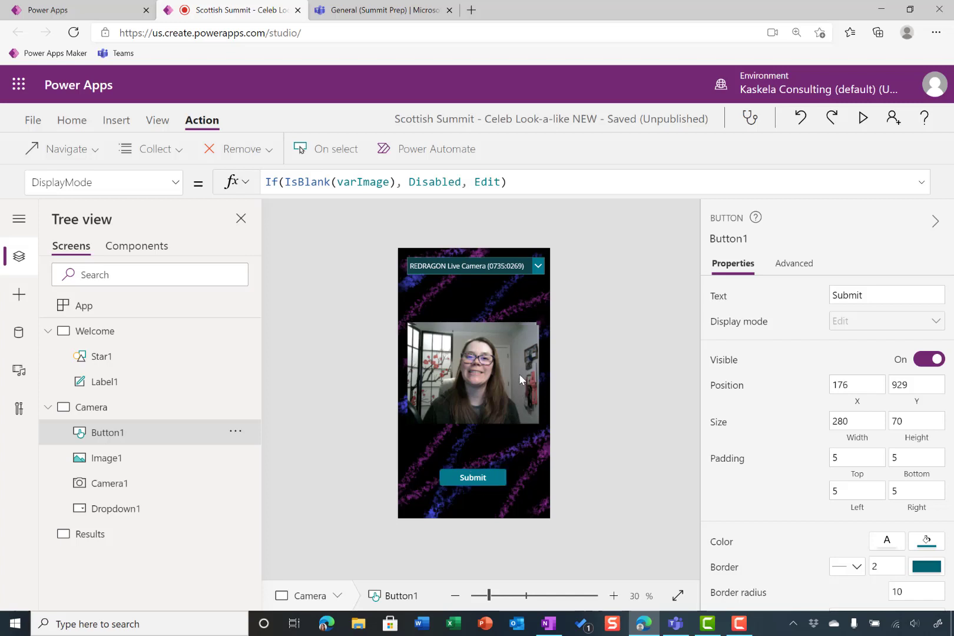
alt+click(498, 338)
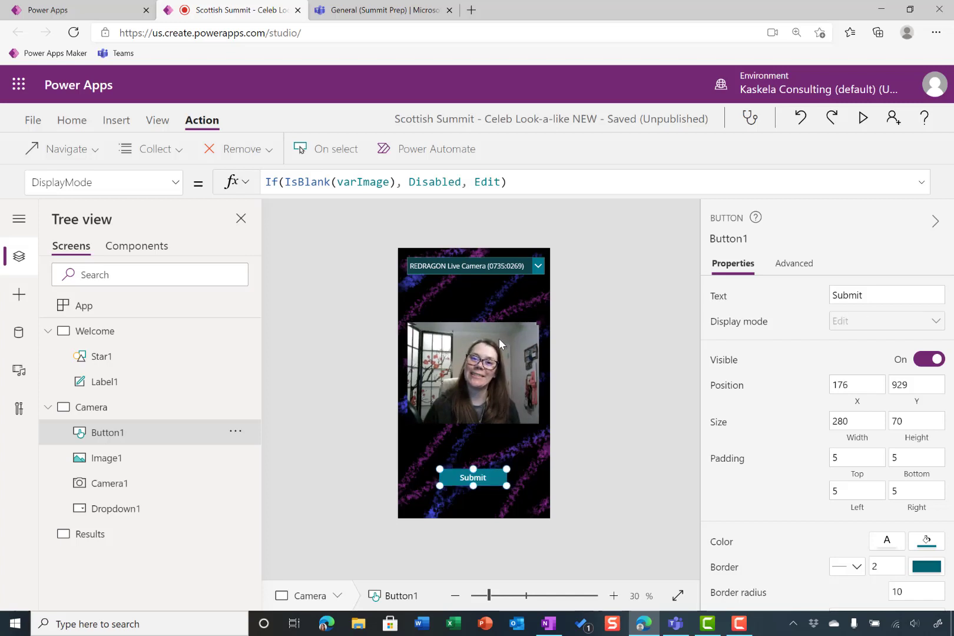
alt+click(475, 484)
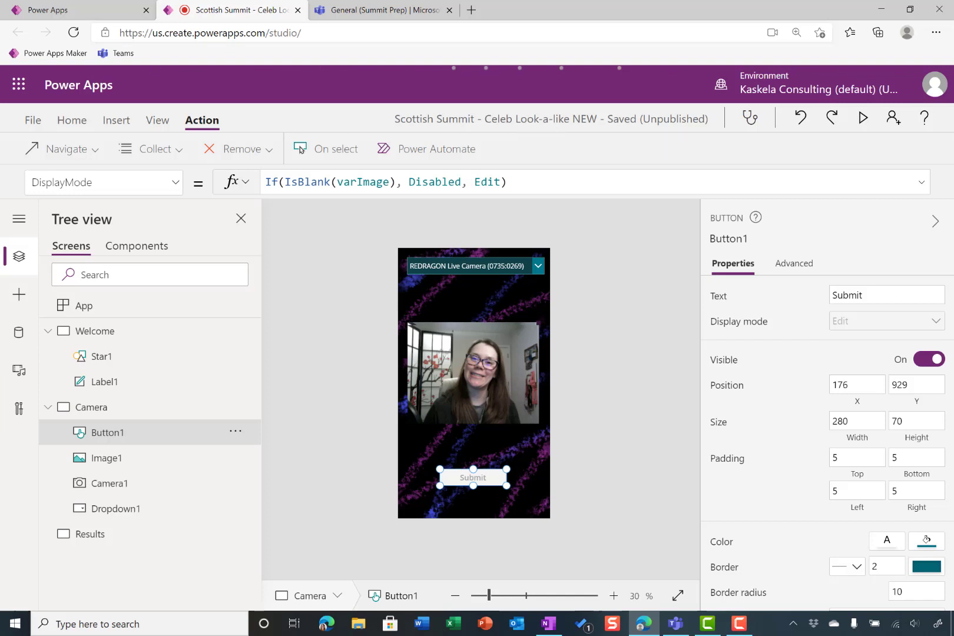
Insert a text label at the top of the Results screen and stretch it downward to about three times its height
click(90, 534)
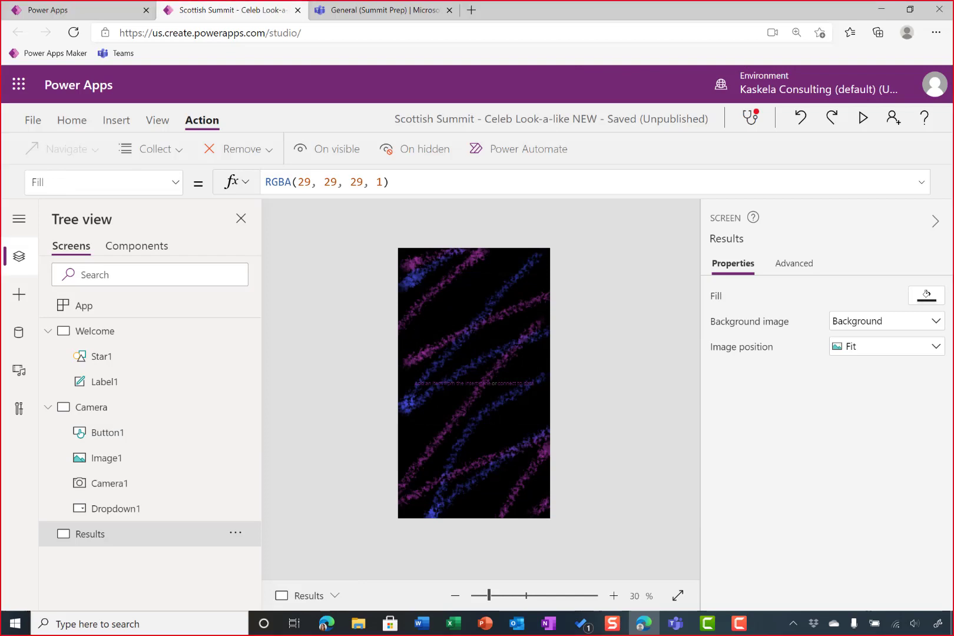
click(117, 120)
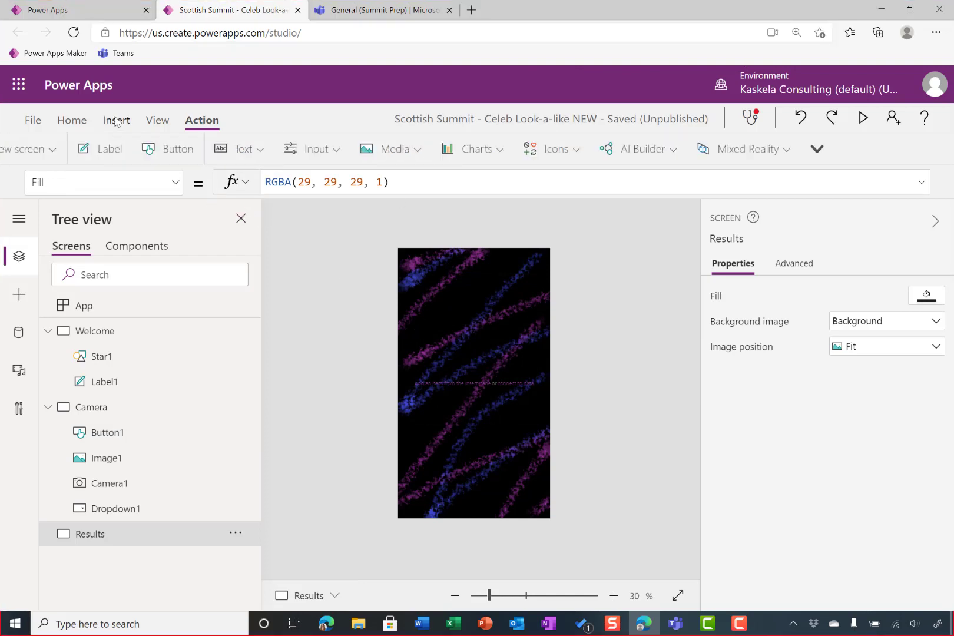
click(296, 154)
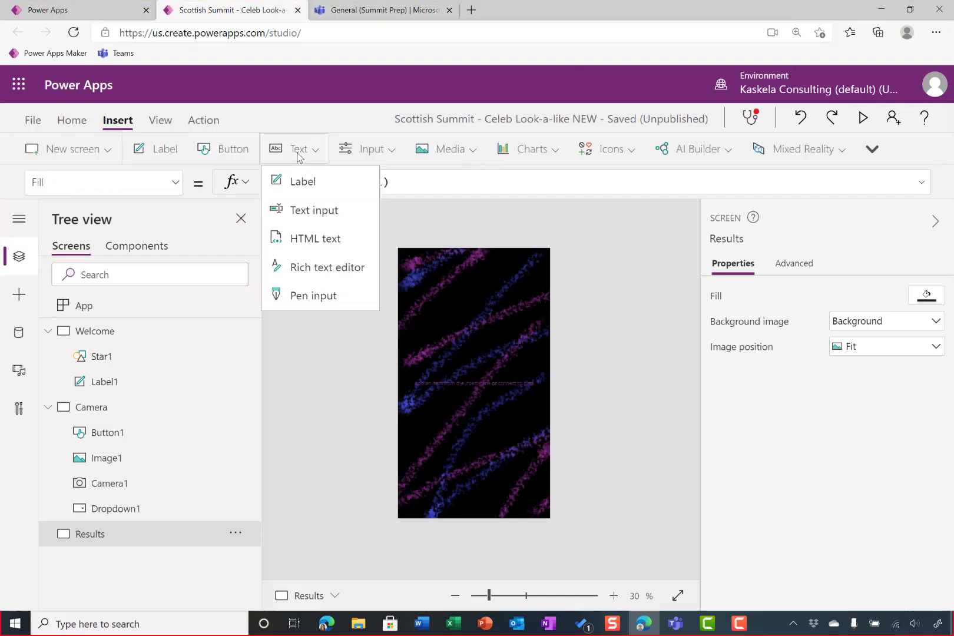
click(324, 187)
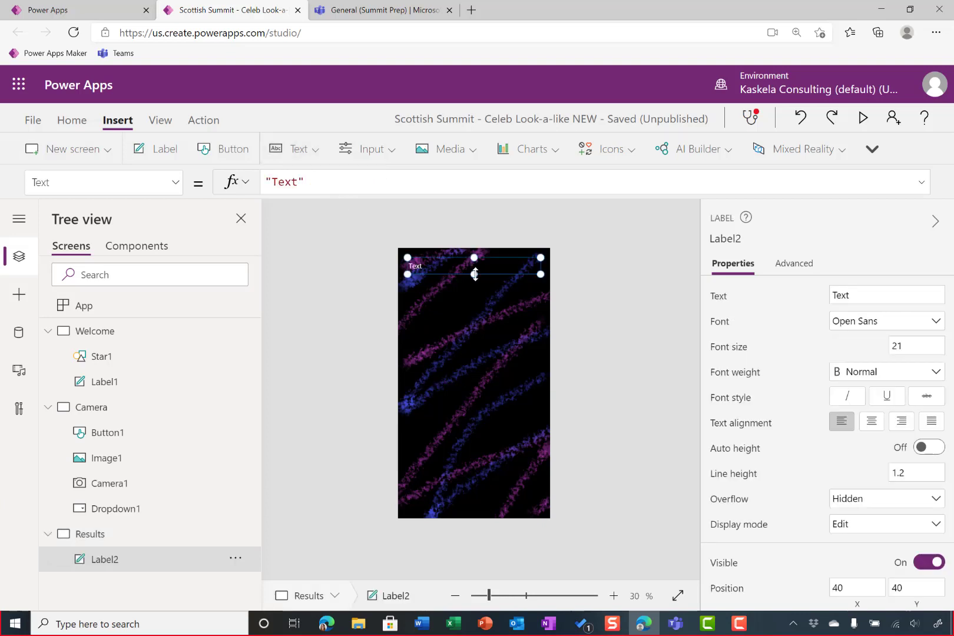
drag(475, 274, 474, 306)
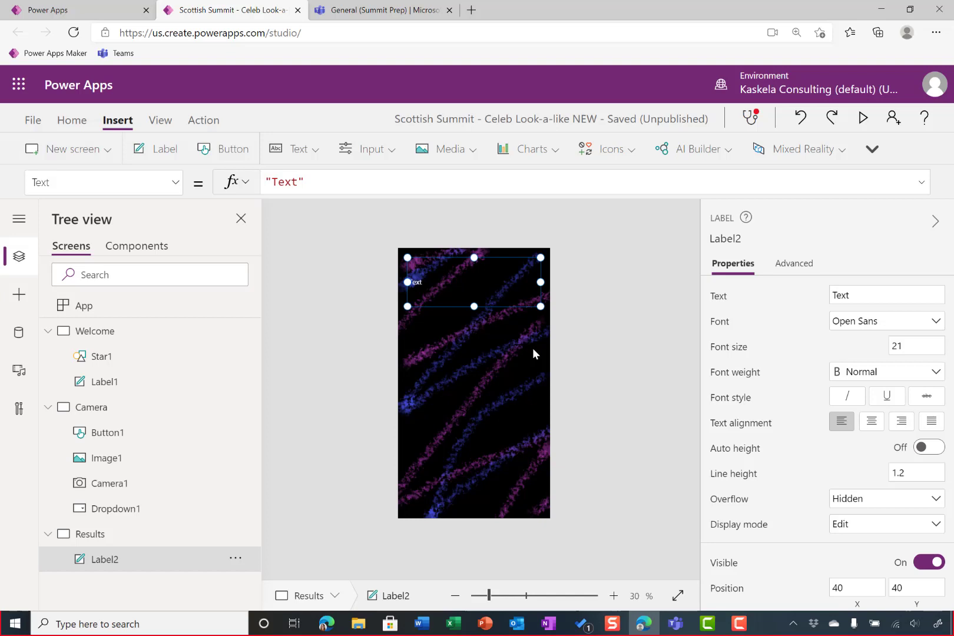
Replace the Results label's text with "Your Celebrity Look-a-Like is ", keeping a trailing space inside the quotes
double_click(298, 181)
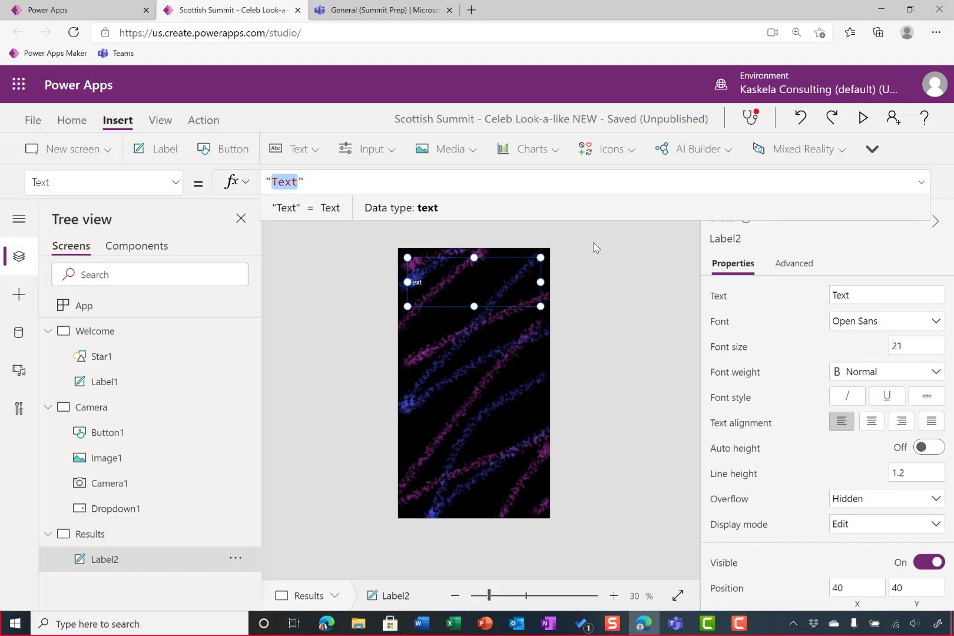
text(Your Cel)
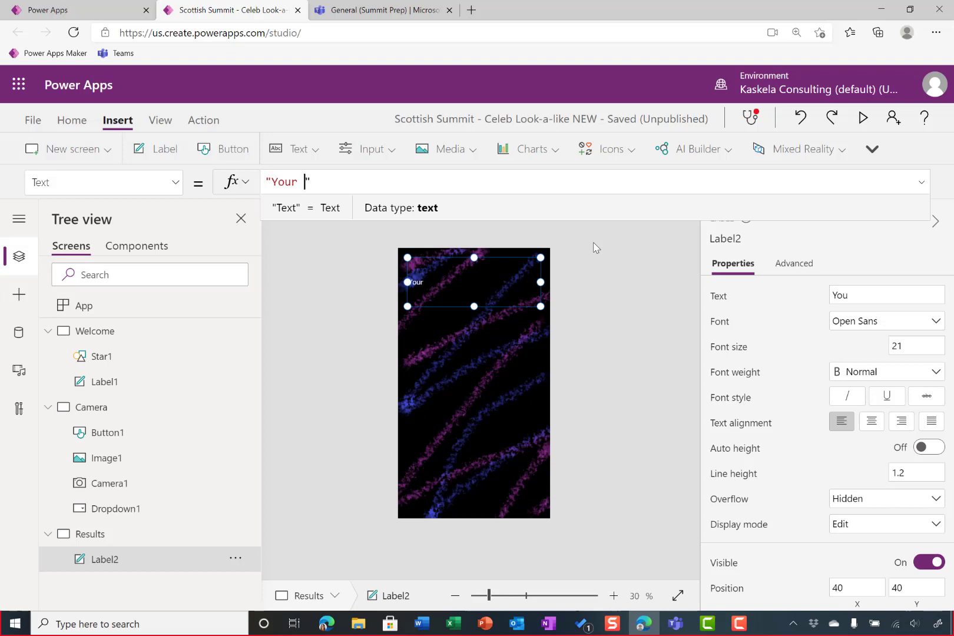
text(ebrity Look-a)
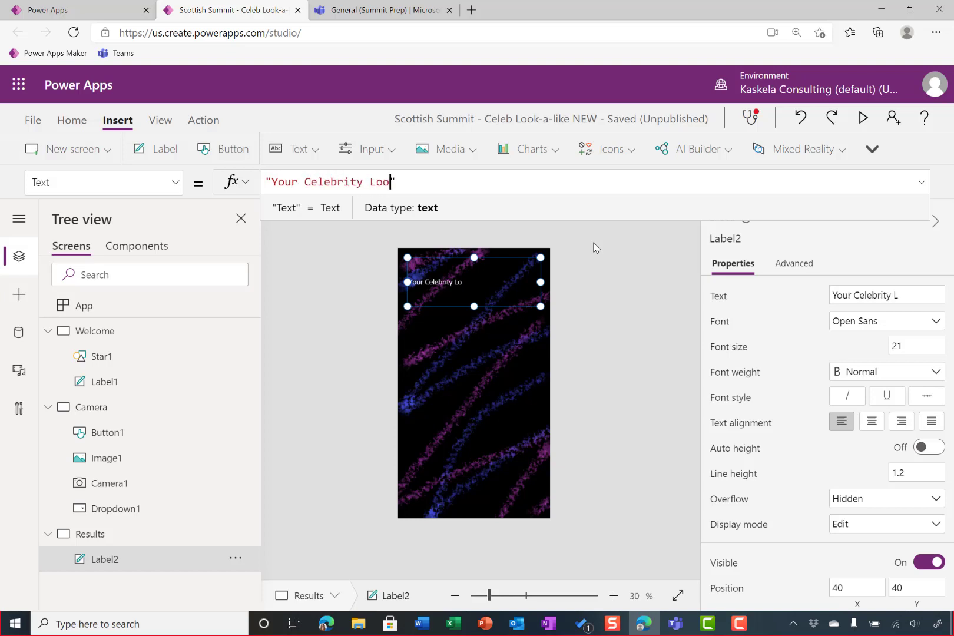
text(-Like )
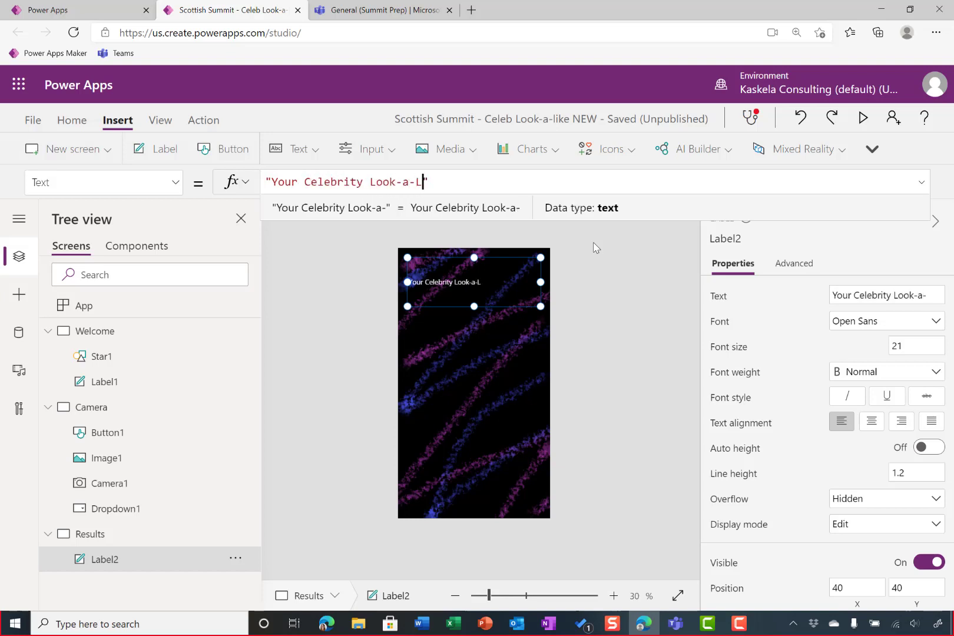
text(is)
key(BackSpace)
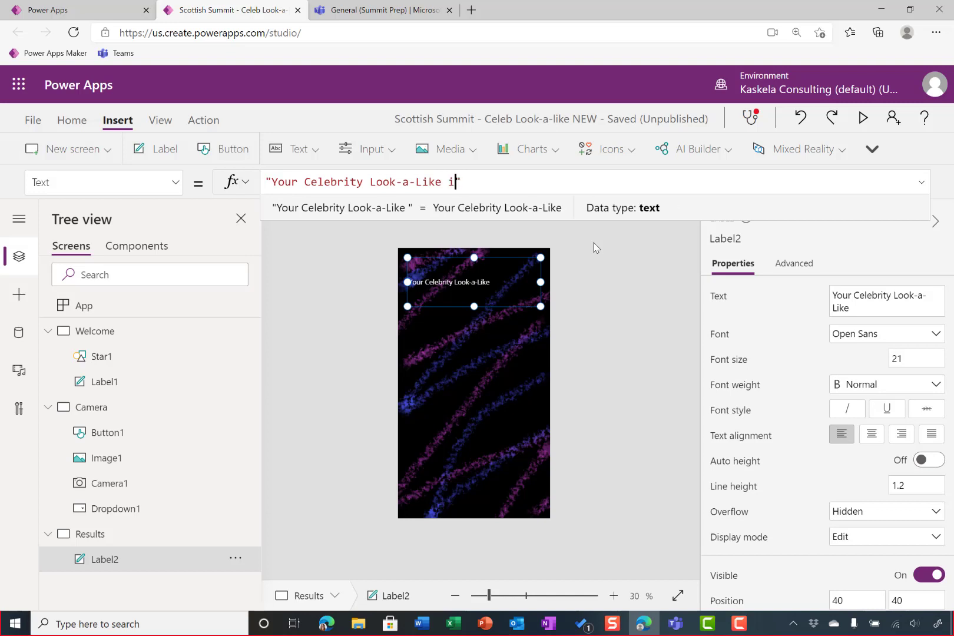
text(s)
key(Left)
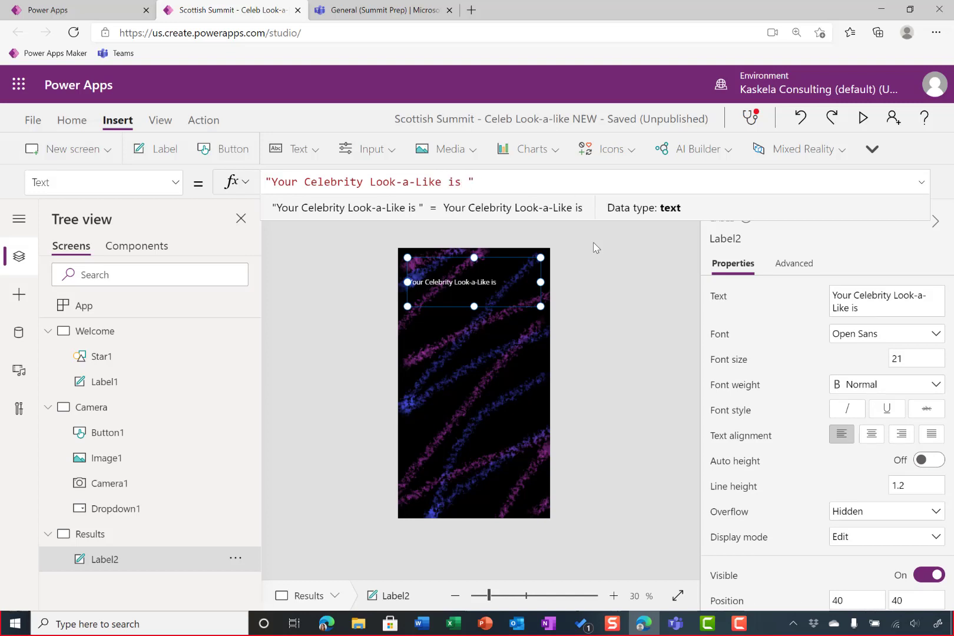
Append & flowResponseVariable.name to the Results label's Text formula
text(&)
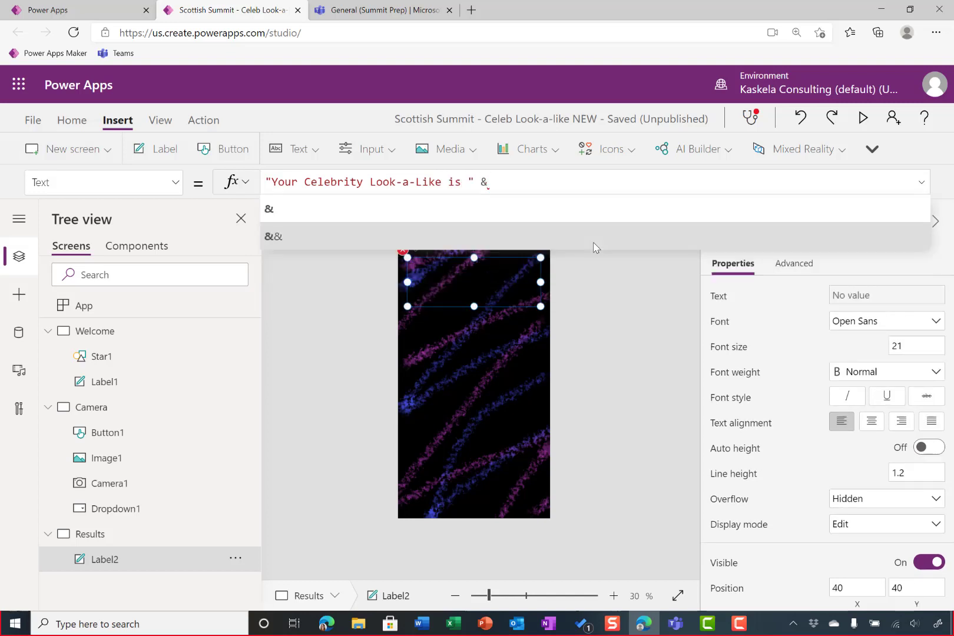
text( flow)
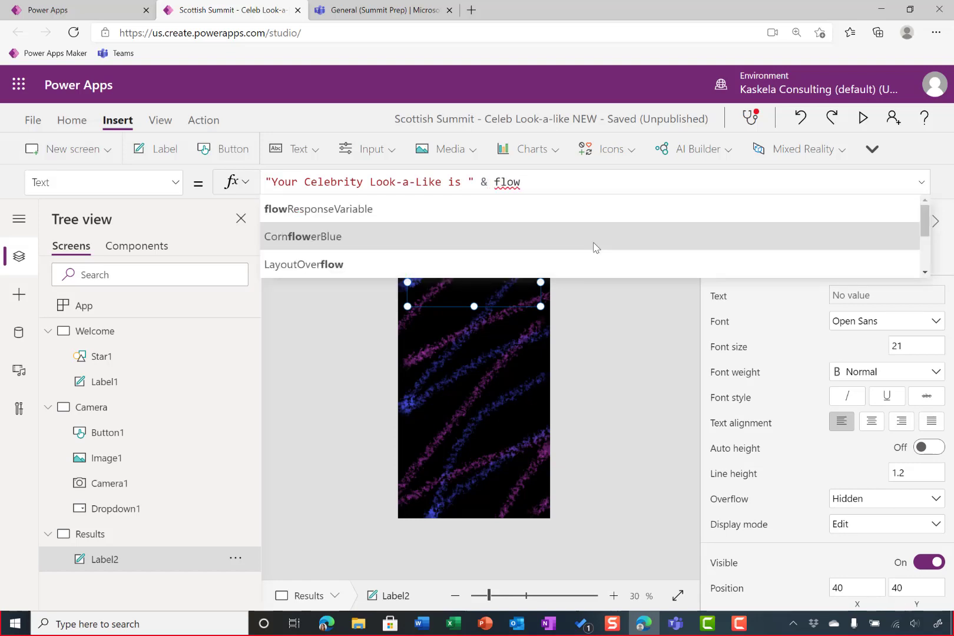
key(Up)
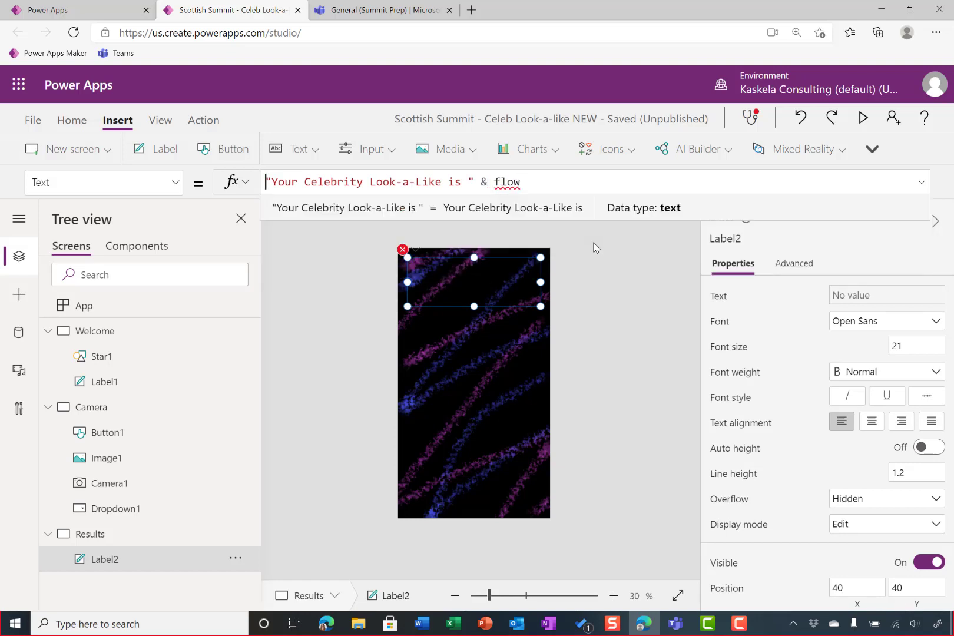
click(556, 179)
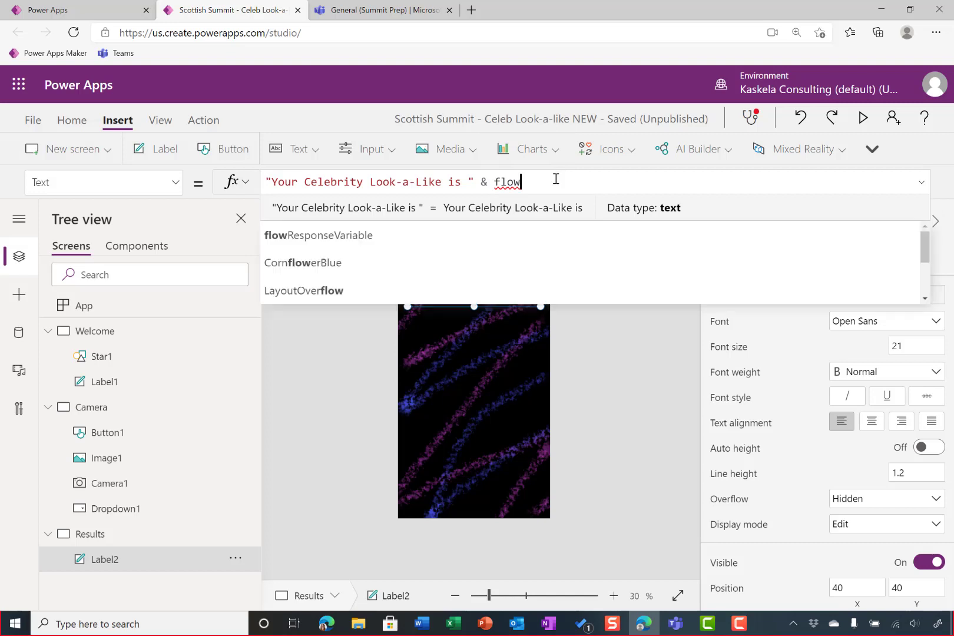
key(Tab)
text(.)
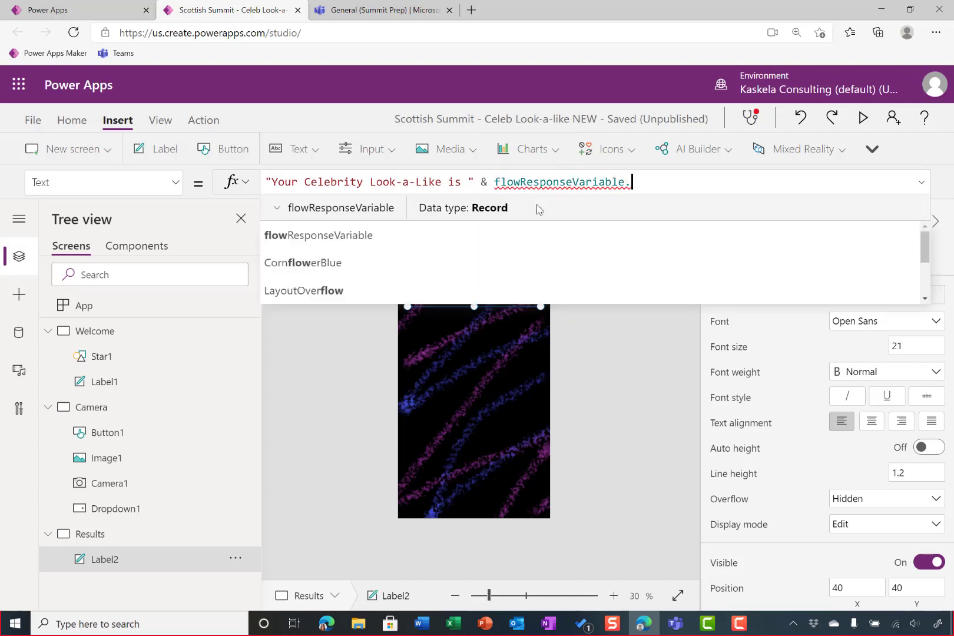
text(n)
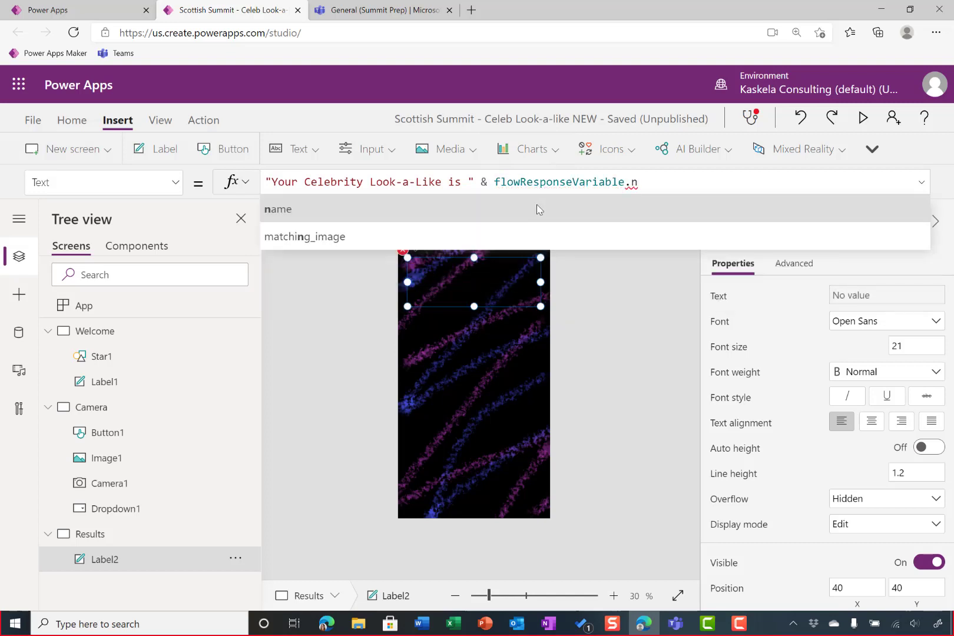
click(538, 209)
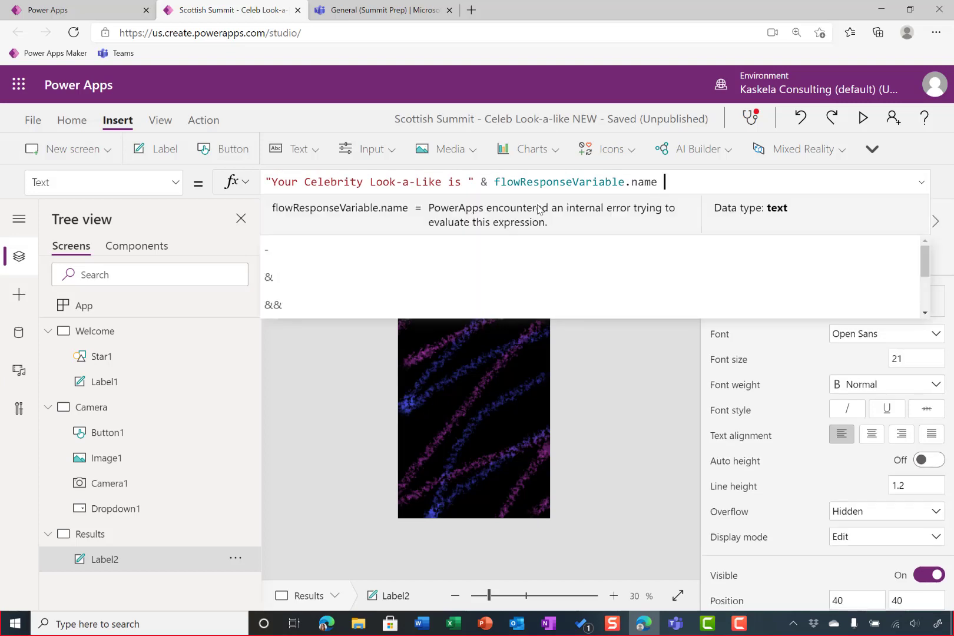
Extend the Results label's Text formula with & "with a score of " after the name value
text(& "w)
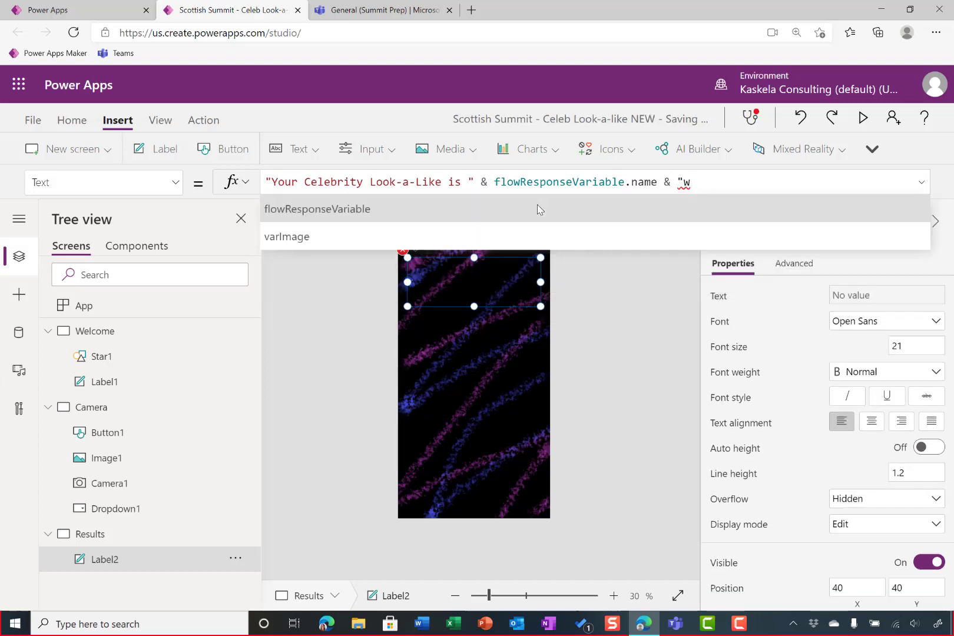
text(ith a sc)
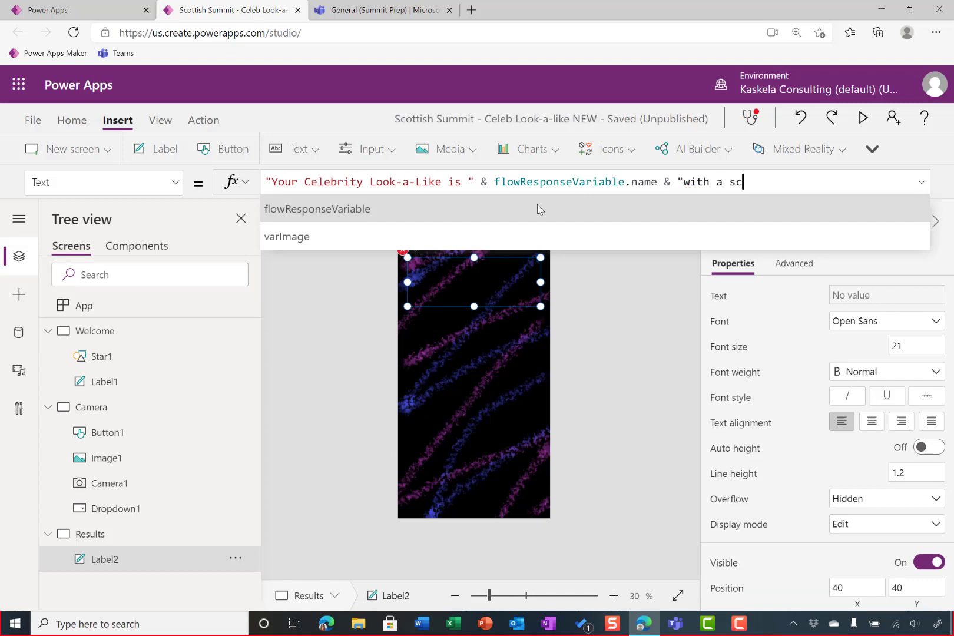
text(ore of)
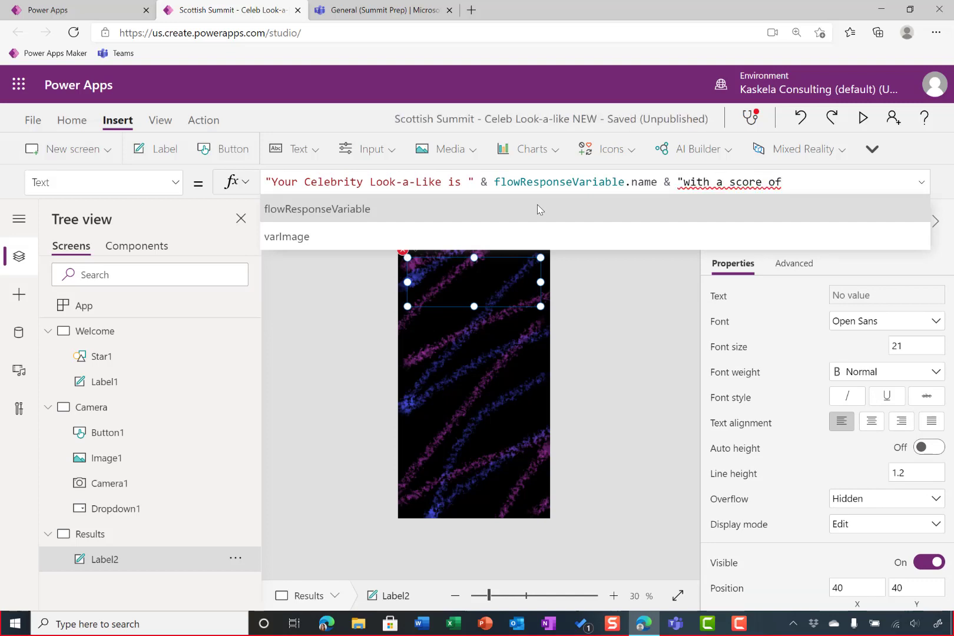
text( ")
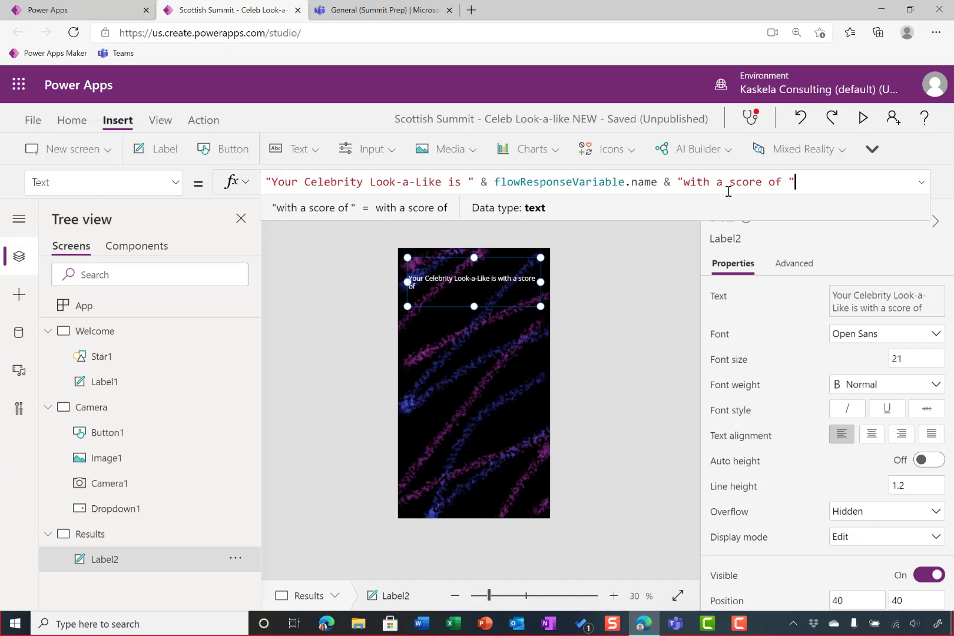
Add a leading space to "with a score of " and append & flowResponseVariable.score to the Results label's Text formula
click(684, 182)
click(802, 183)
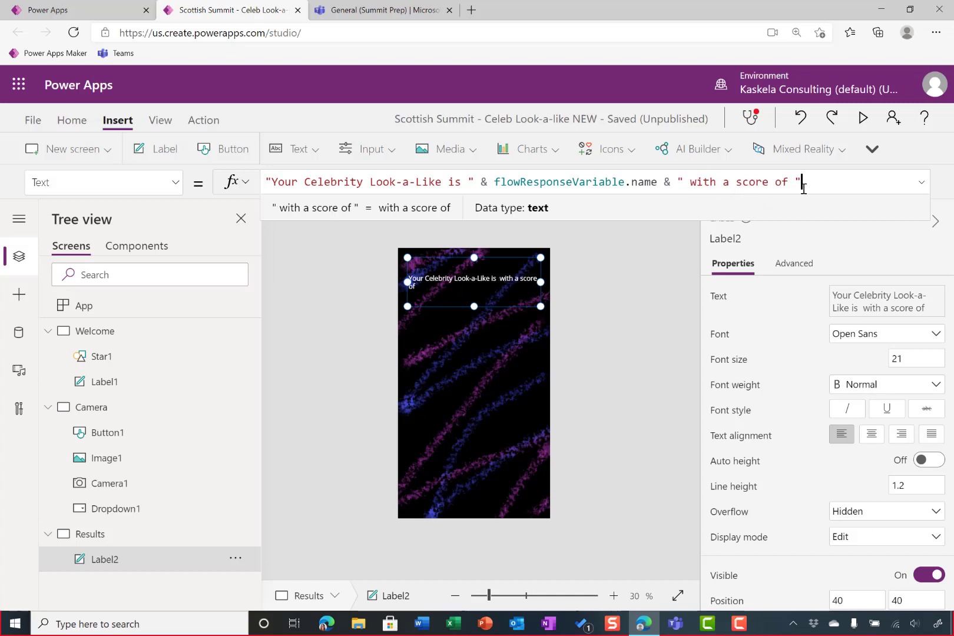
text(&)
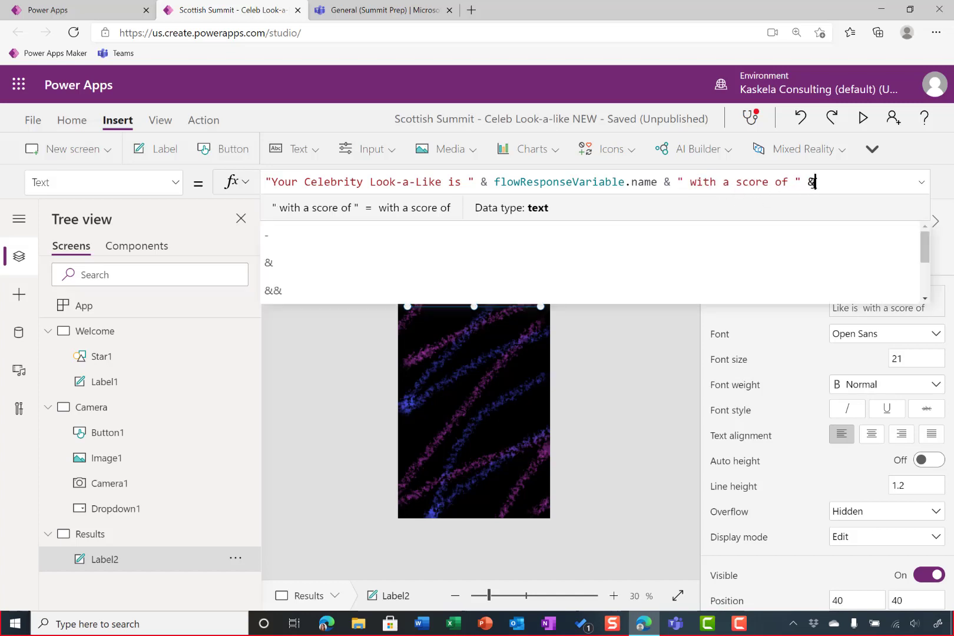
text( flowRe)
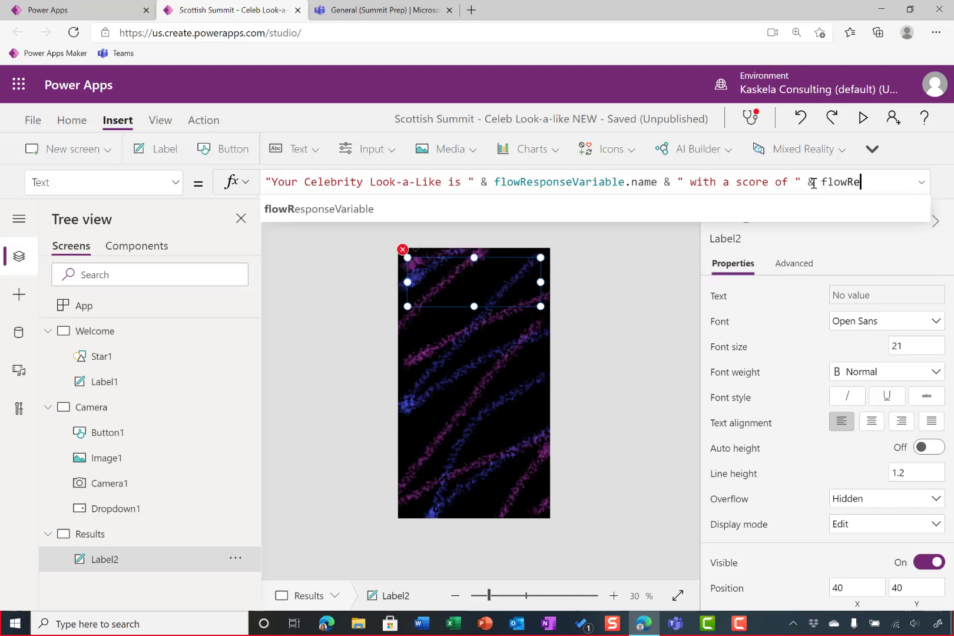
key(Tab)
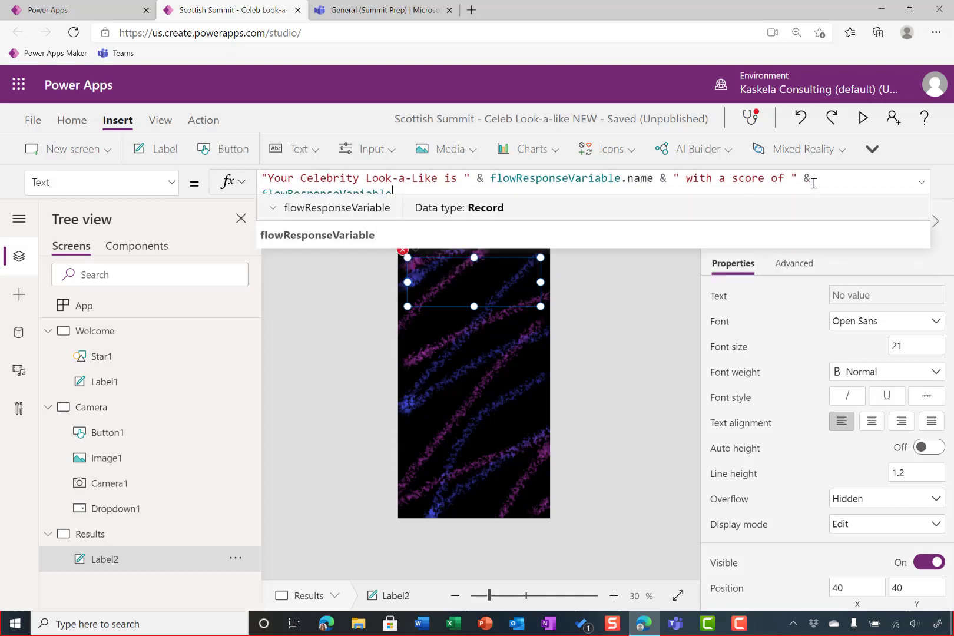
text(.)
key(Down)
key(Down)
key(Down)
key(Tab)
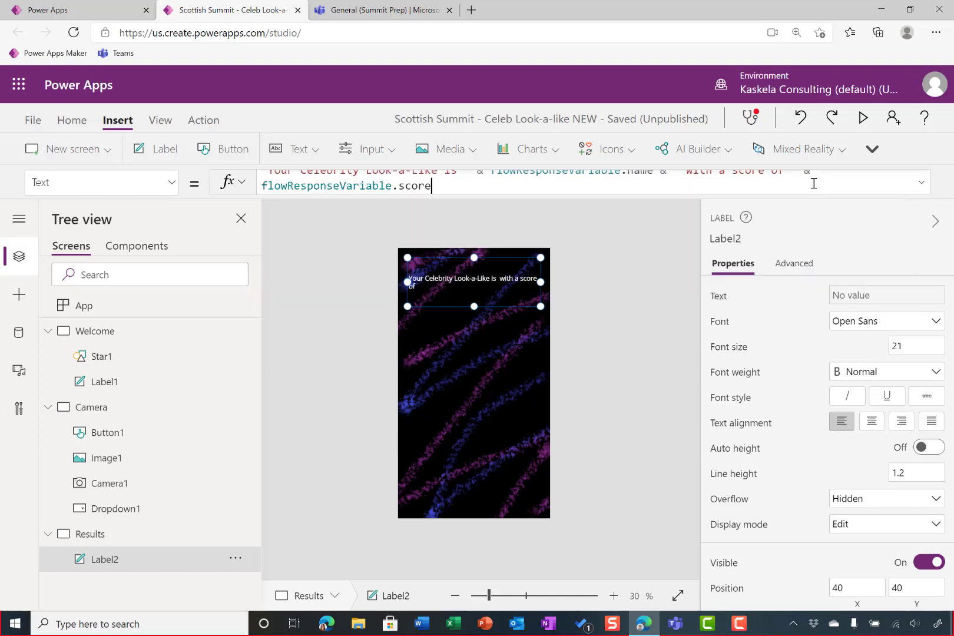
End the Results label's Text formula with & "!" after the score value
text(&)
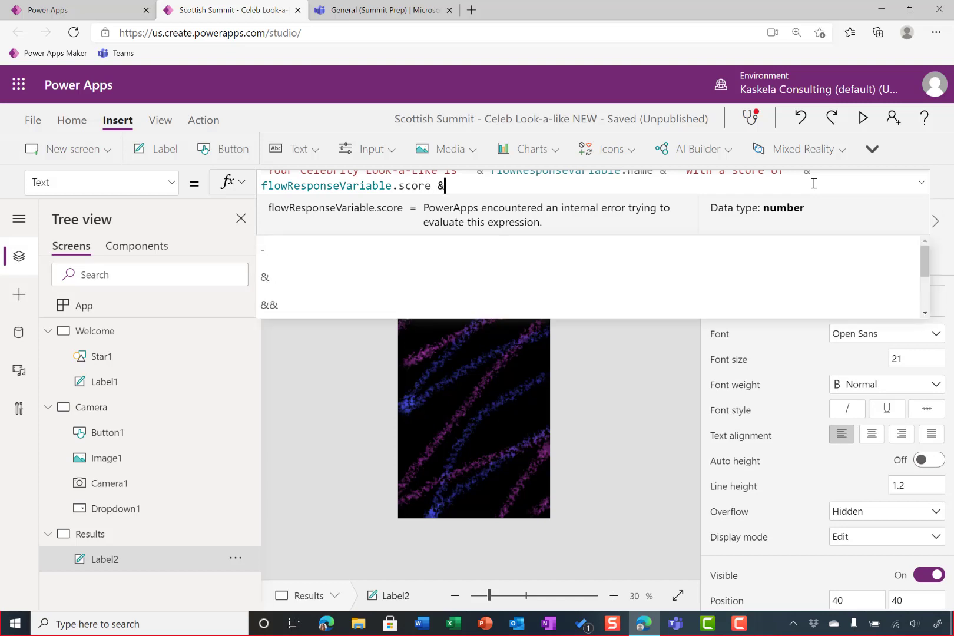
text( "!")
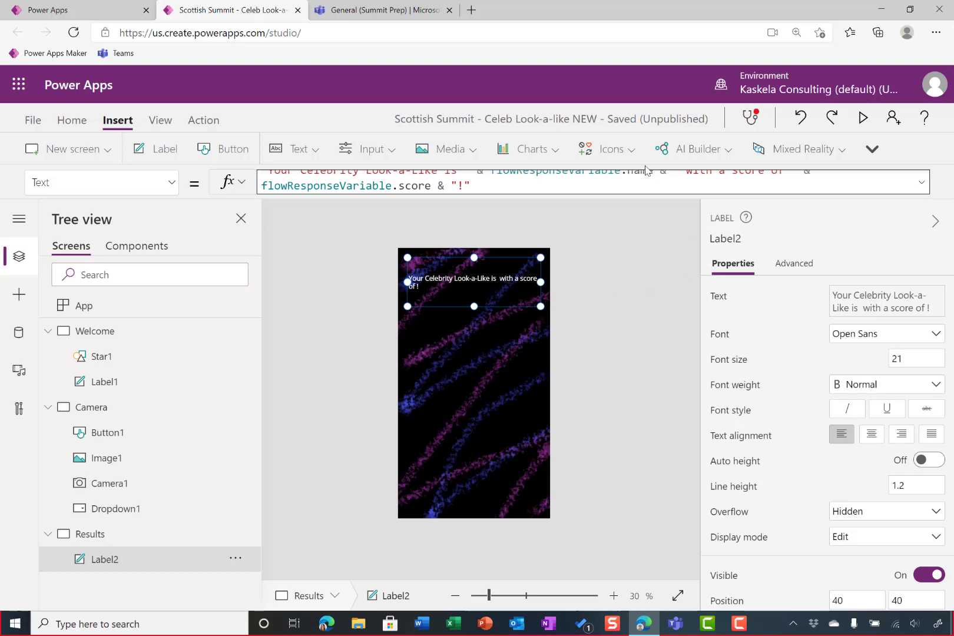
click(604, 194)
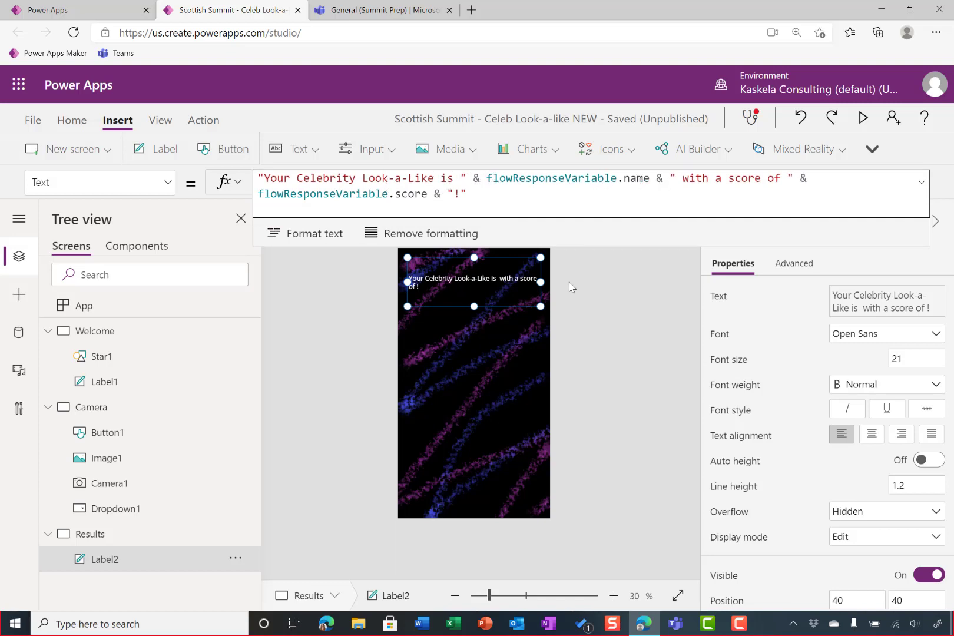
click(595, 374)
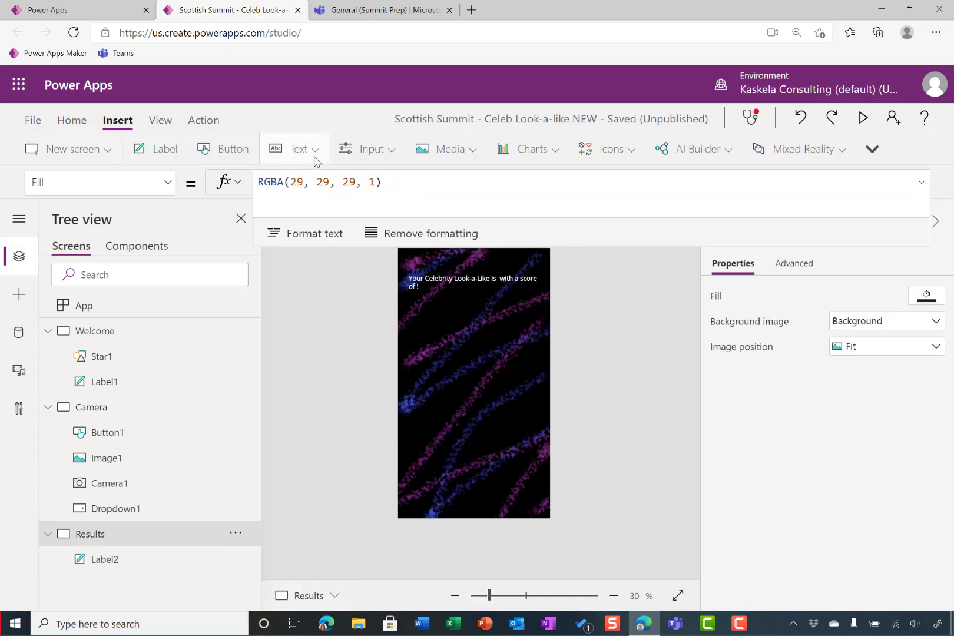
Set the Results label's font size to 40
click(494, 294)
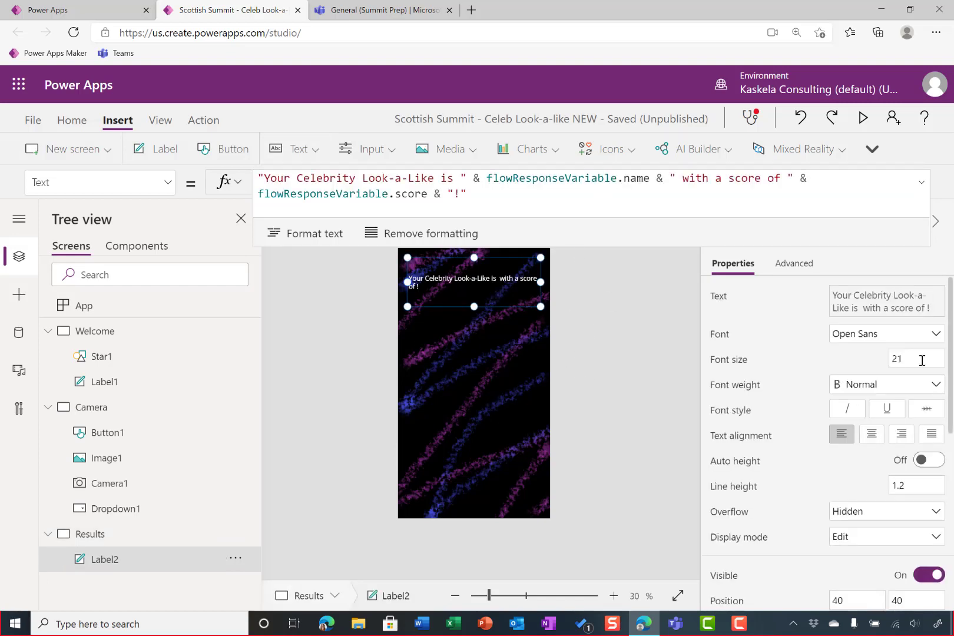
drag(922, 360, 779, 328)
text(4)
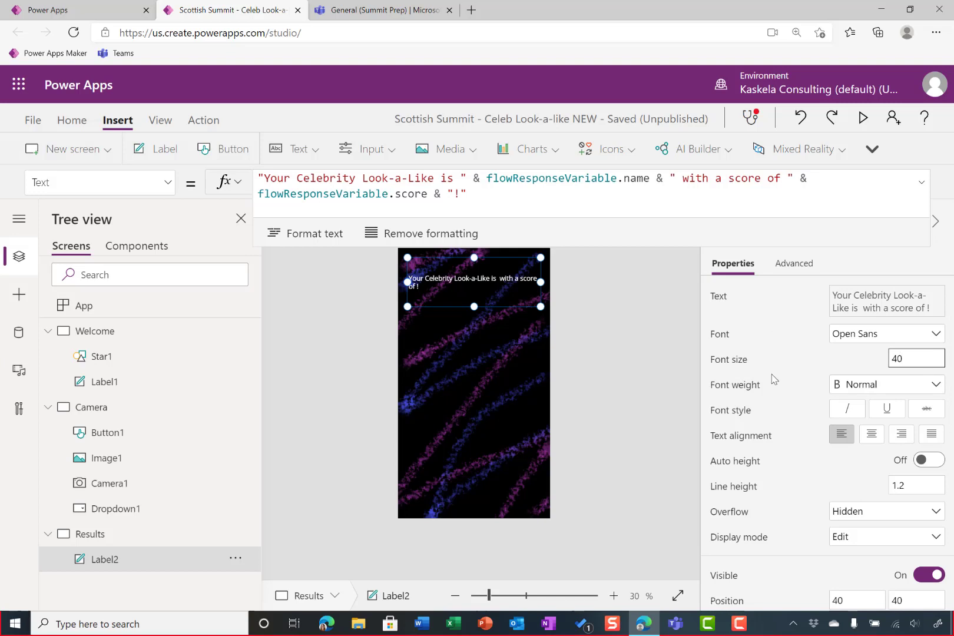
text(0)
click(657, 377)
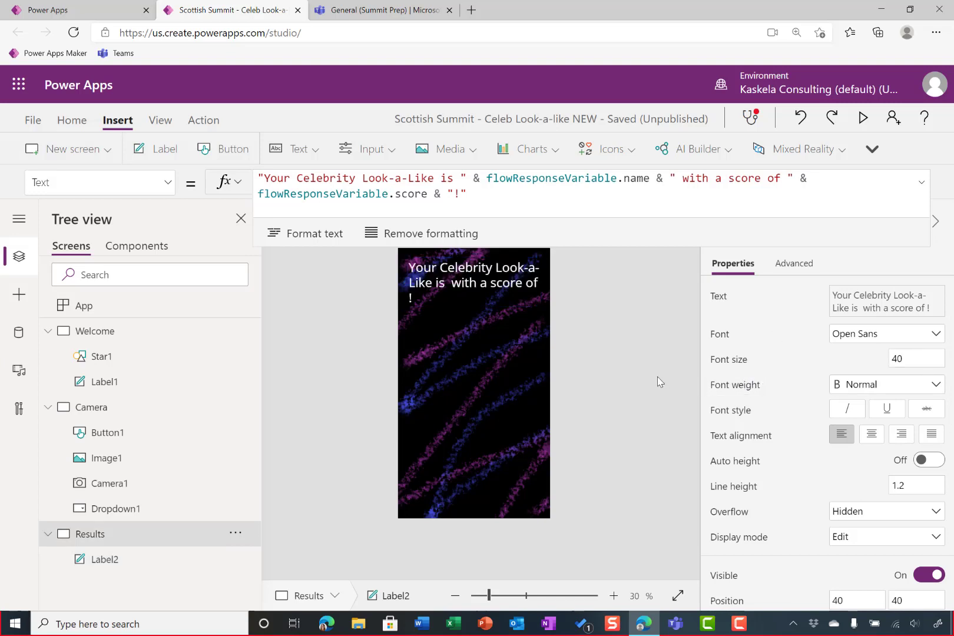
Center the Results label's text and narrow the label slightly from its right edge
click(516, 297)
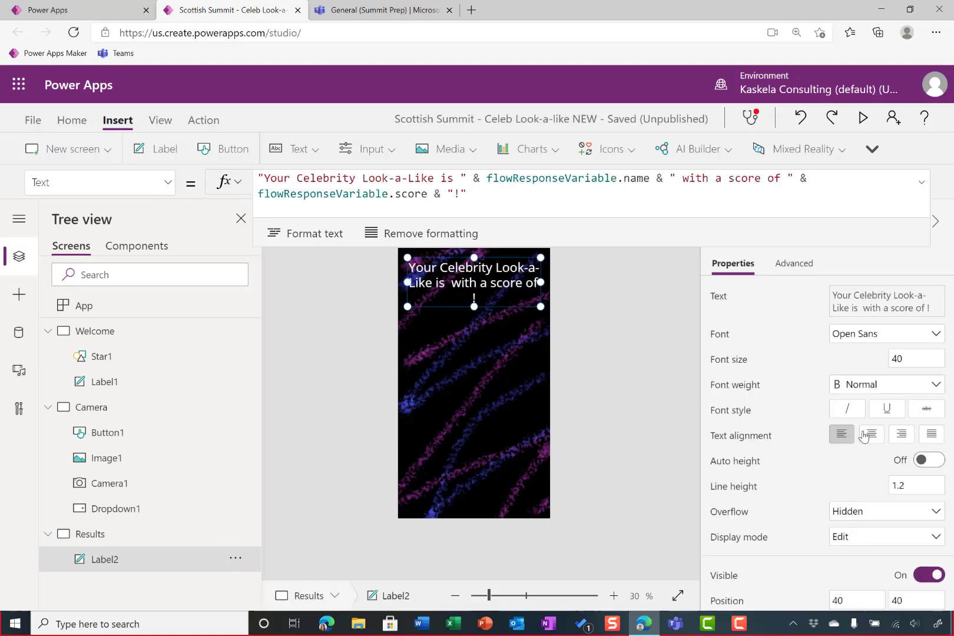
click(863, 436)
mouse_move(540, 282)
mouse_down()
mouse_move(526, 282)
mouse_move(536, 282)
mouse_up()
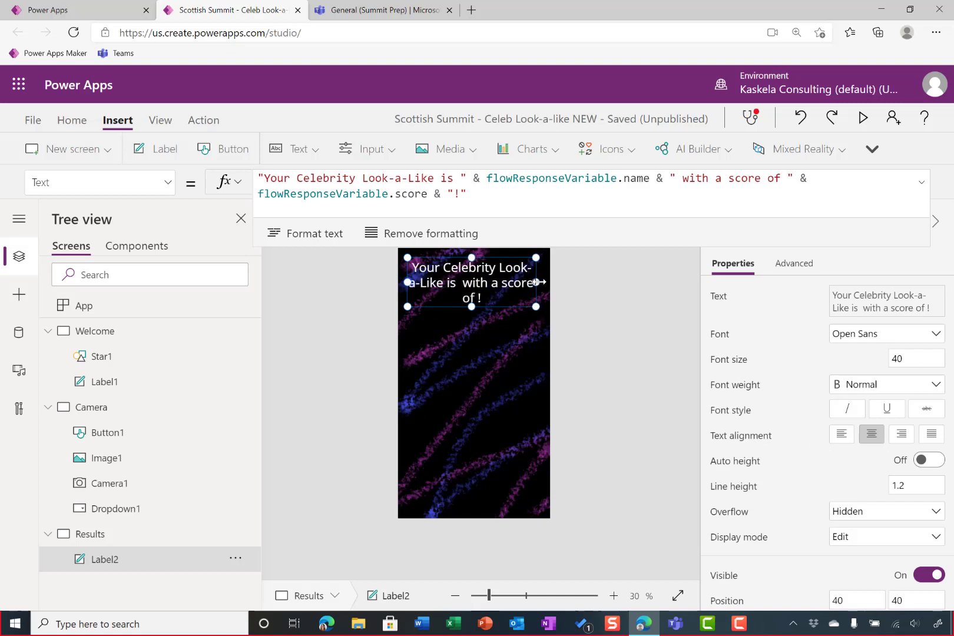
click(612, 333)
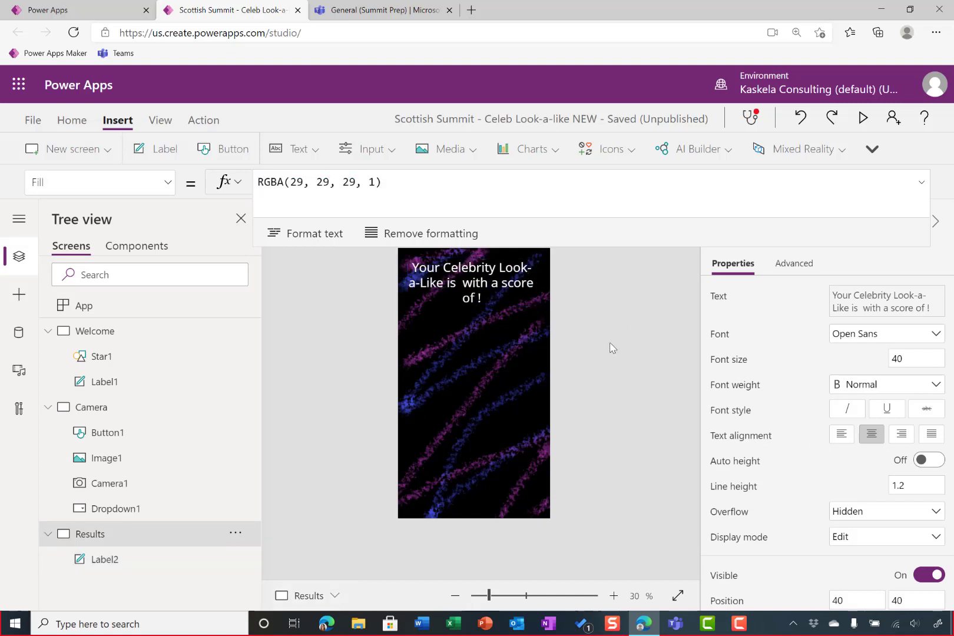
Insert an image below the Results label at about X 56, Y 274, and enlarge it to about 524 by 580
click(465, 152)
click(471, 181)
drag(434, 279, 433, 326)
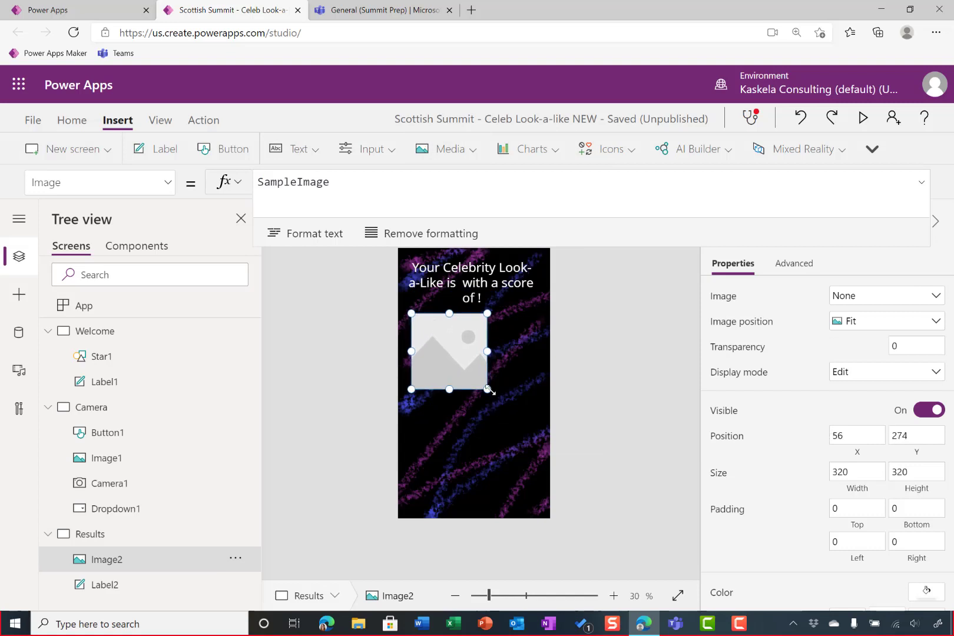
drag(490, 394, 537, 451)
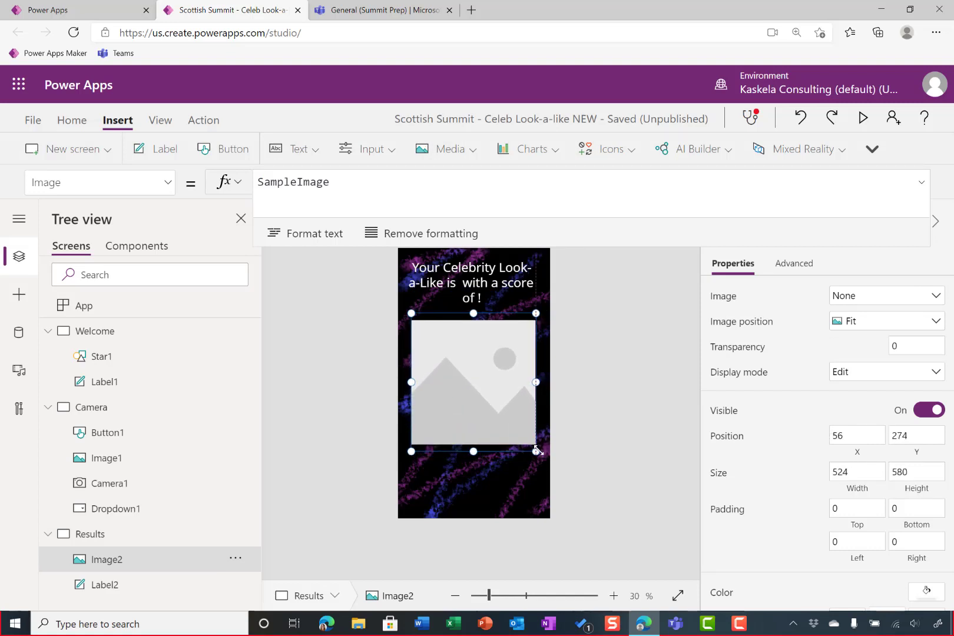
Set the new Results image's Image formula to flowResponseVariable.matching_image
click(387, 175)
key(ctrl+a)
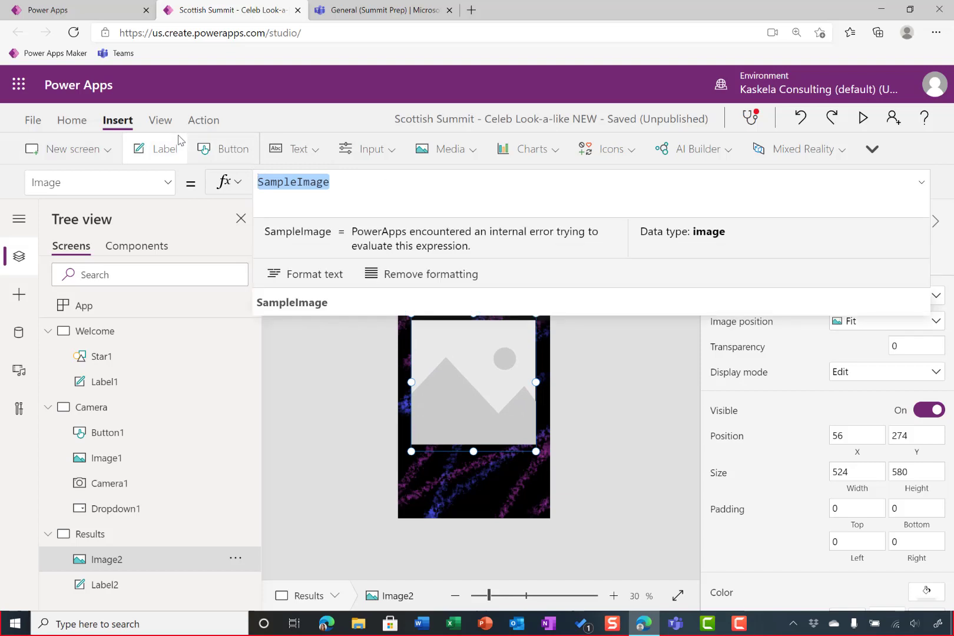
text(flow)
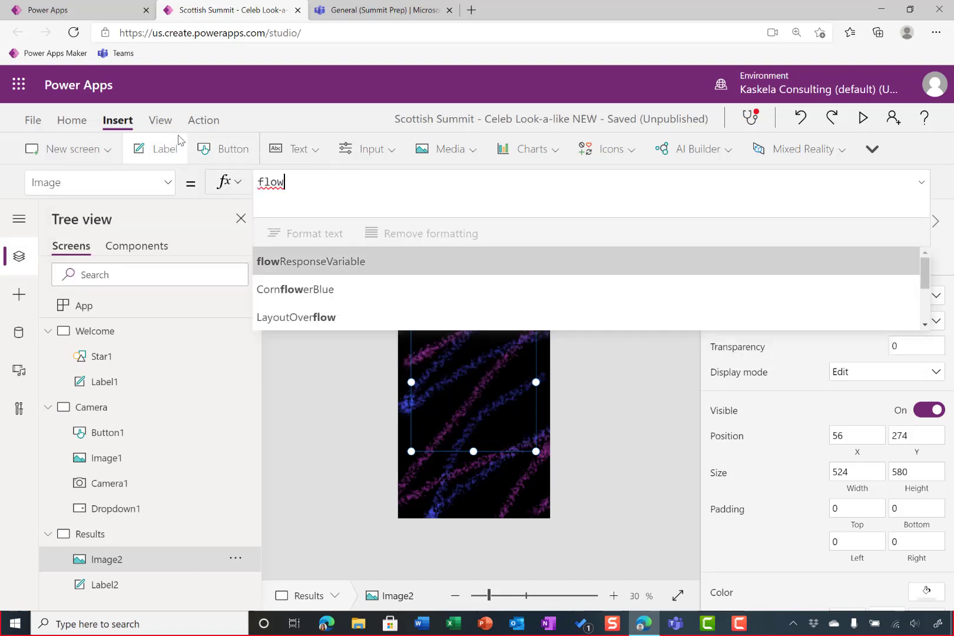
key(Tab)
text(.mat)
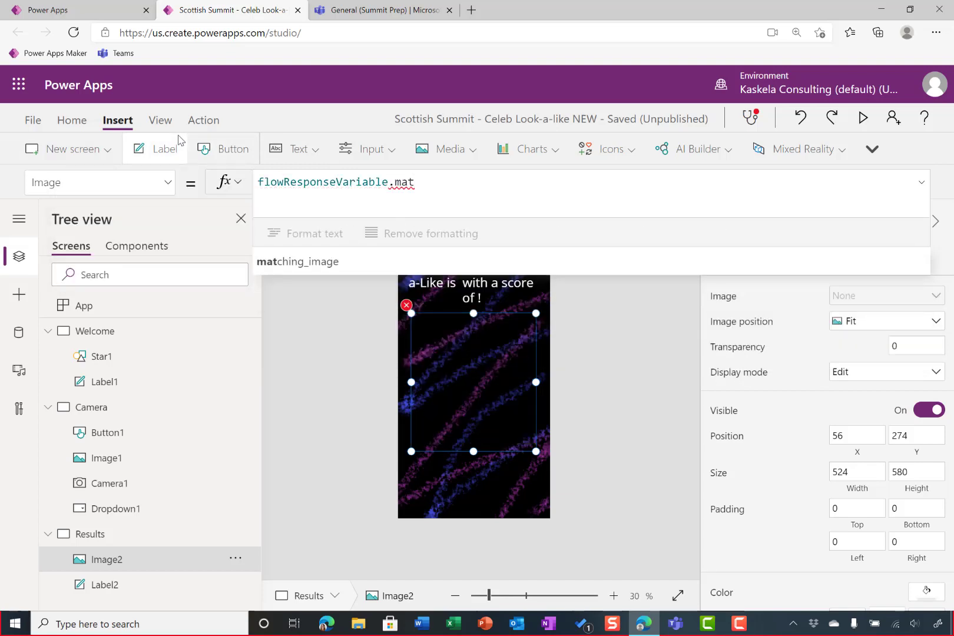
key(Tab)
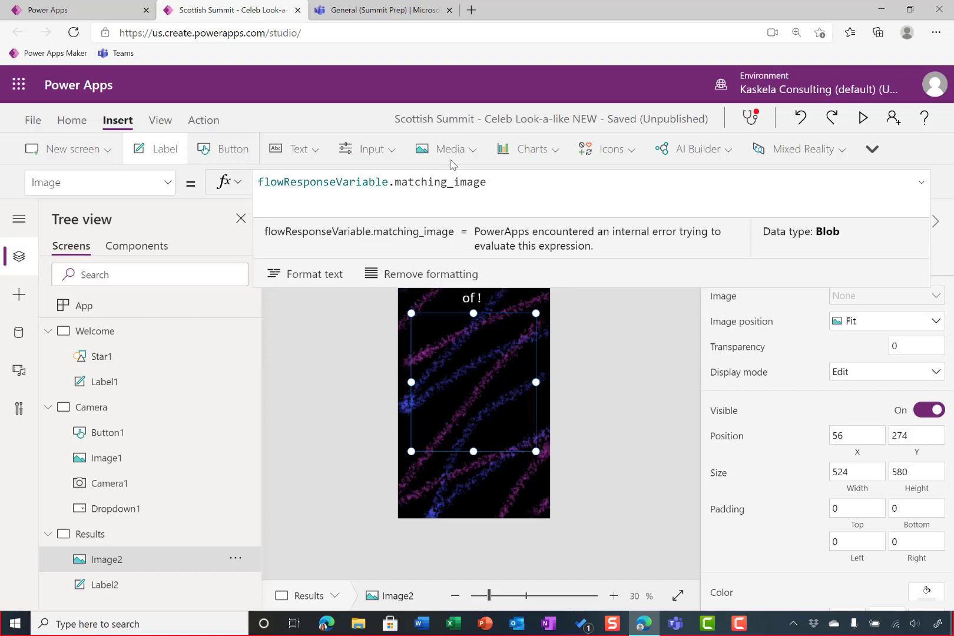
click(628, 368)
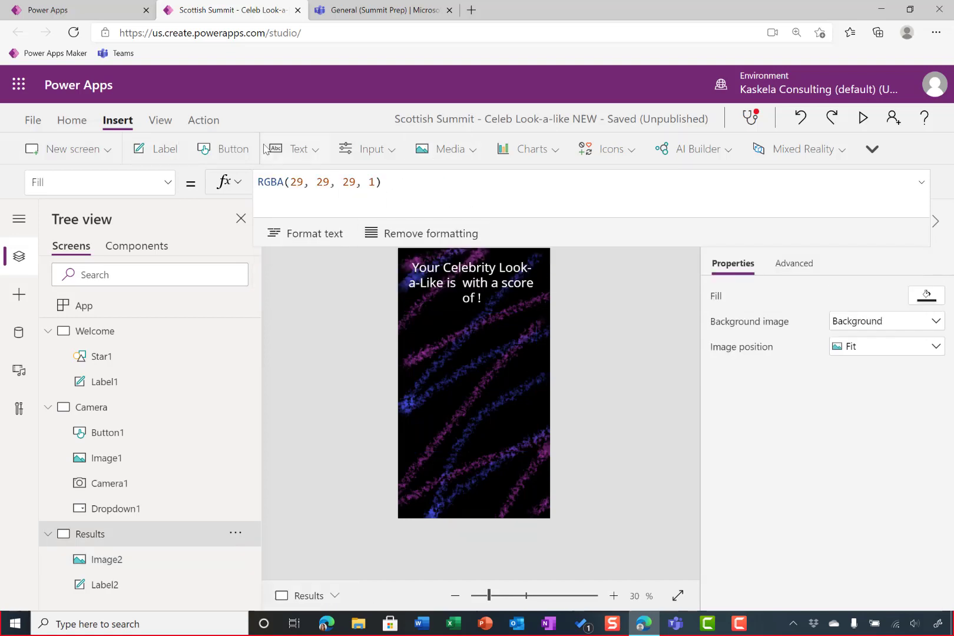
Insert a button near the bottom of the Results screen at about X 178, Y 980, with the text "Start Again?"
click(219, 145)
drag(456, 276, 483, 494)
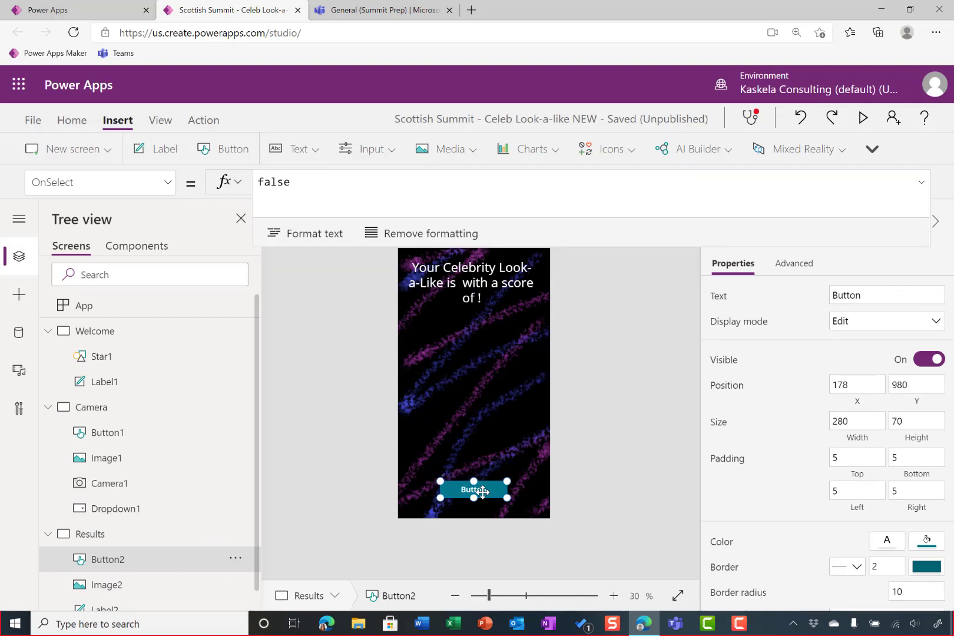
text(Start Again)
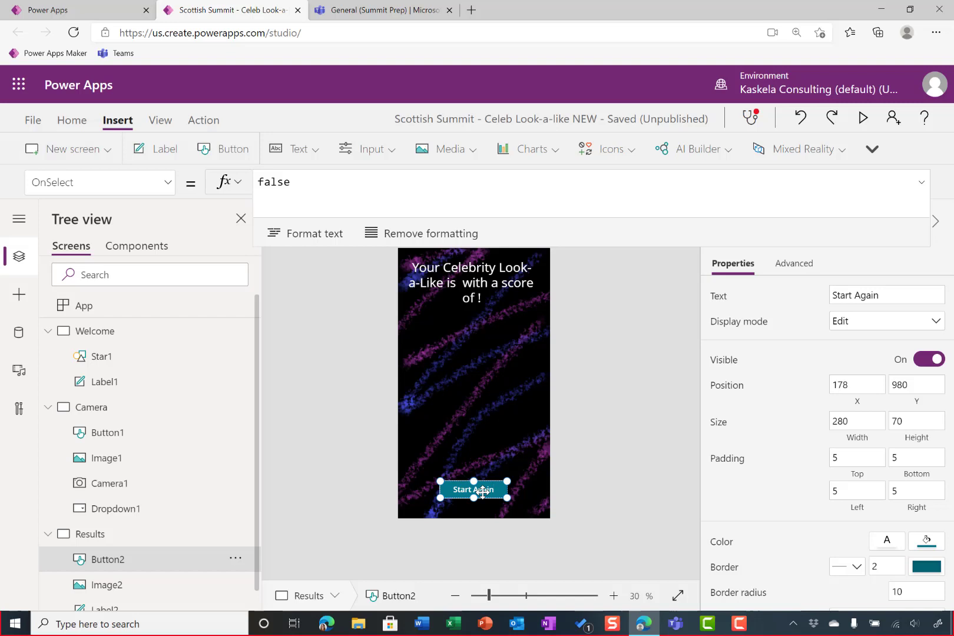
text(?)
Replace the "Start Again?" button's OnSelect formula with Set(varImage,Blank())
click(330, 192)
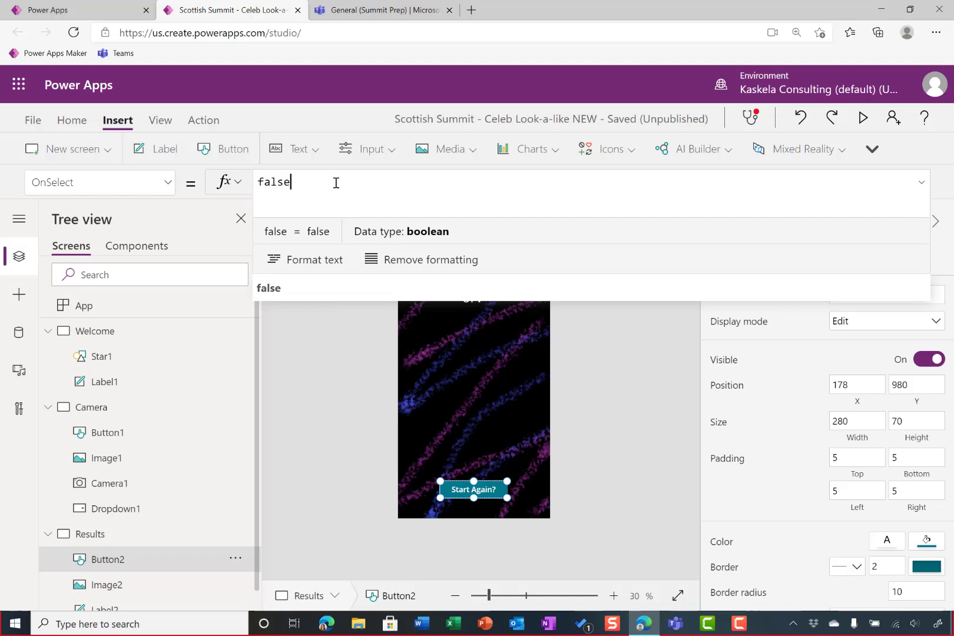
drag(334, 185, 203, 154)
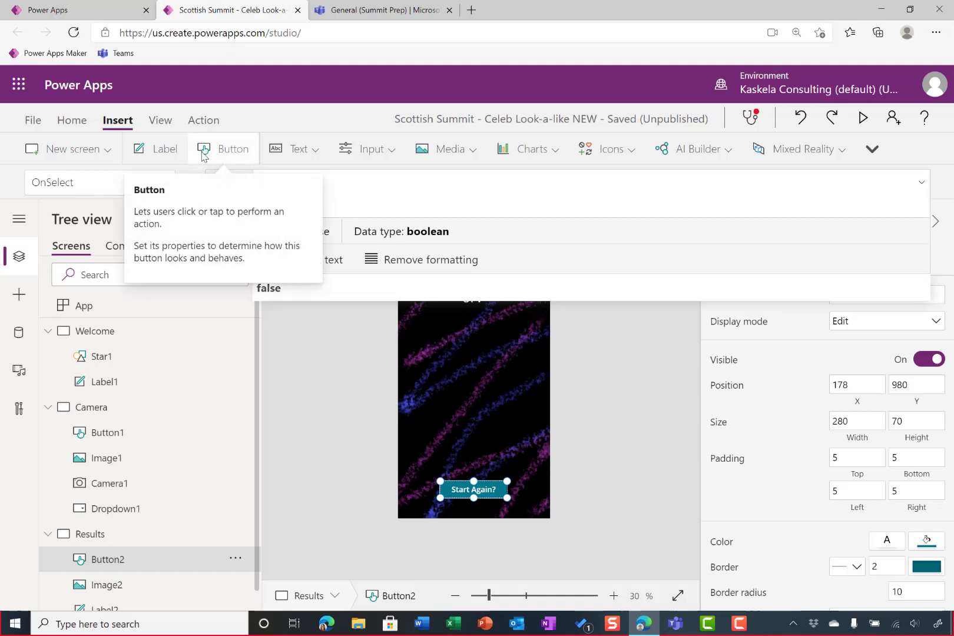
text(Set()
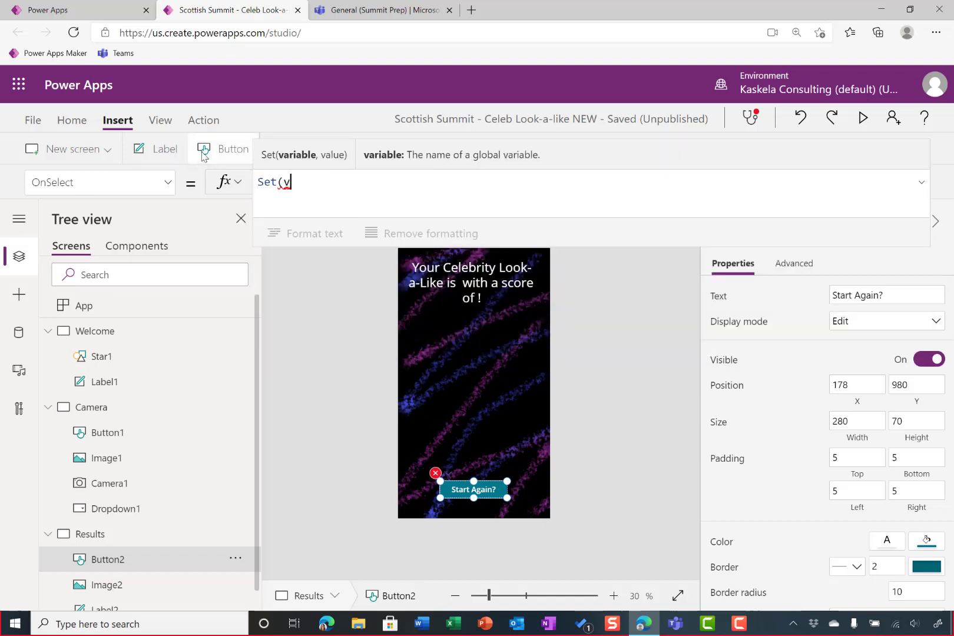
text(varI)
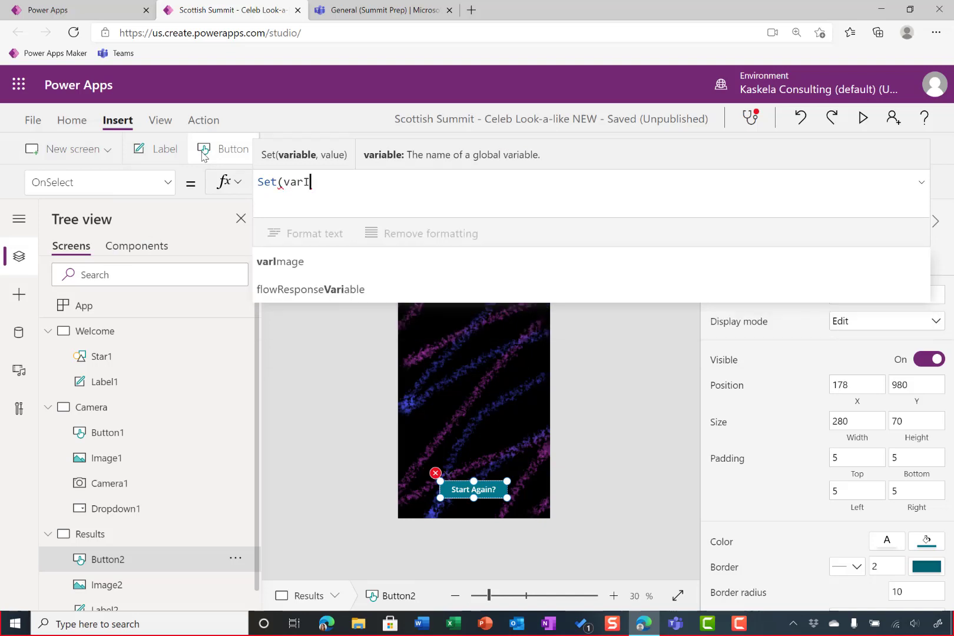
key(Tab)
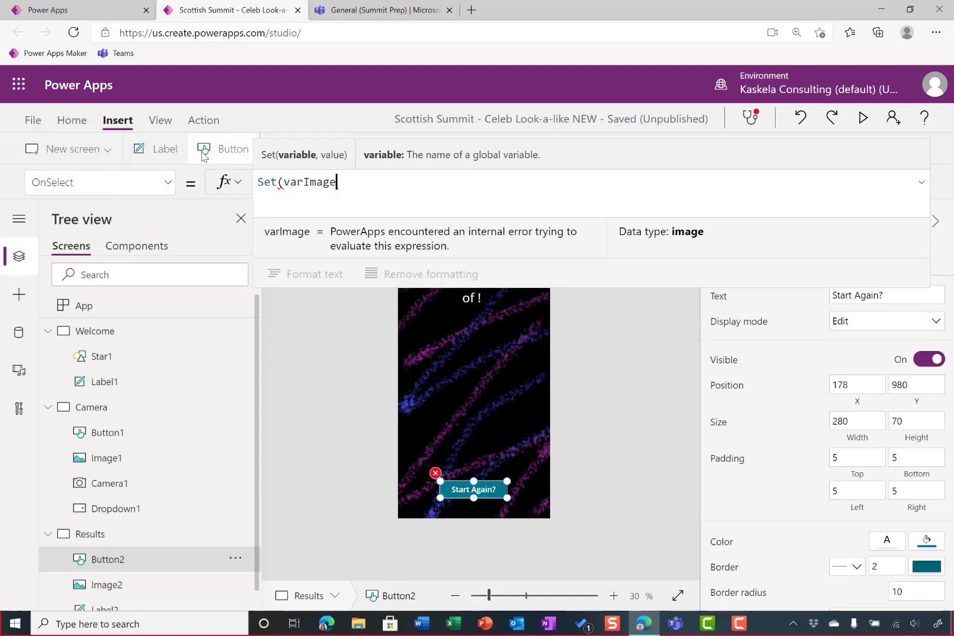
text(,Blank)
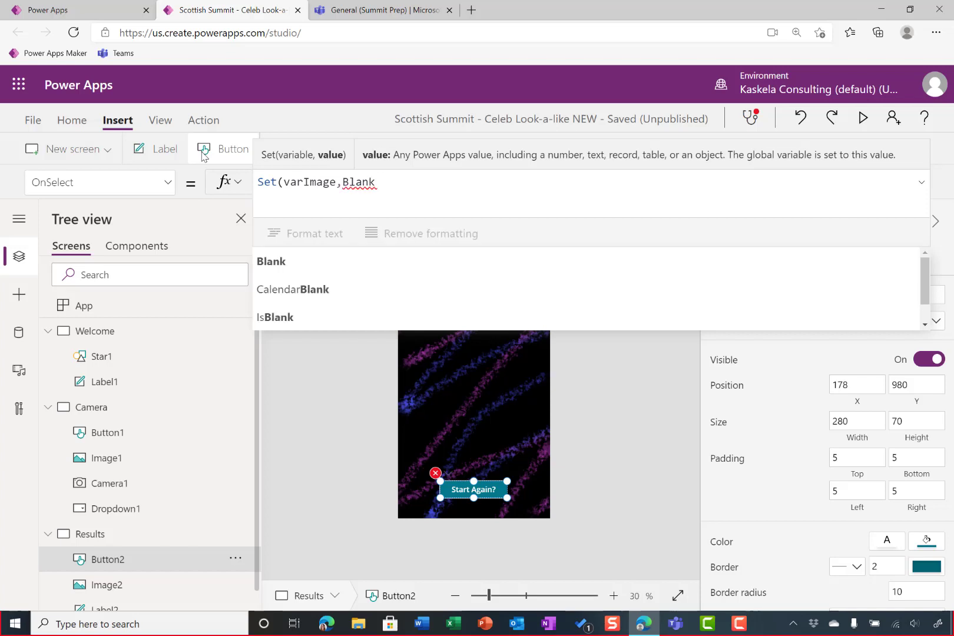
text(()
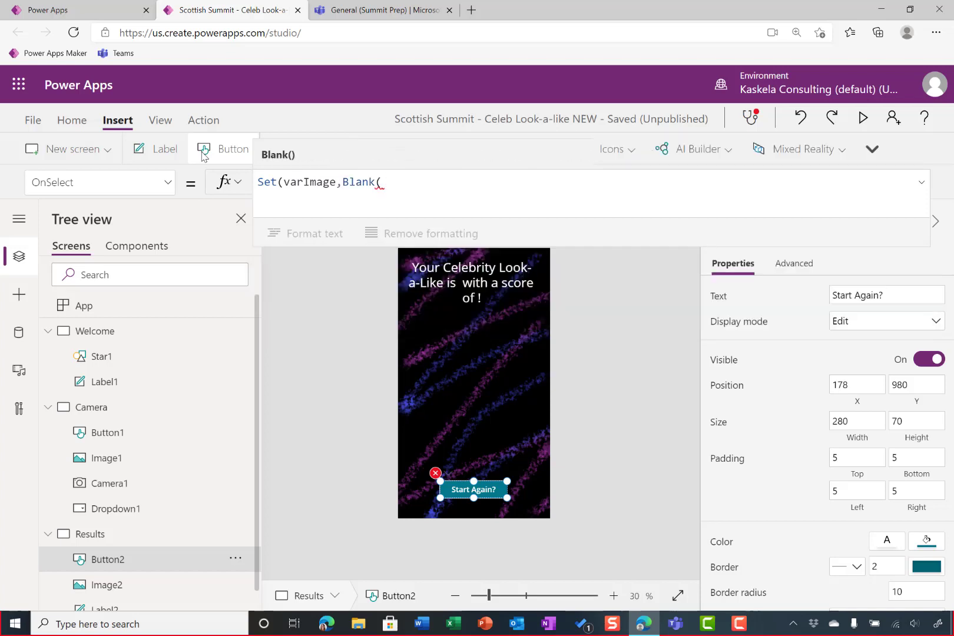
text()); nav)
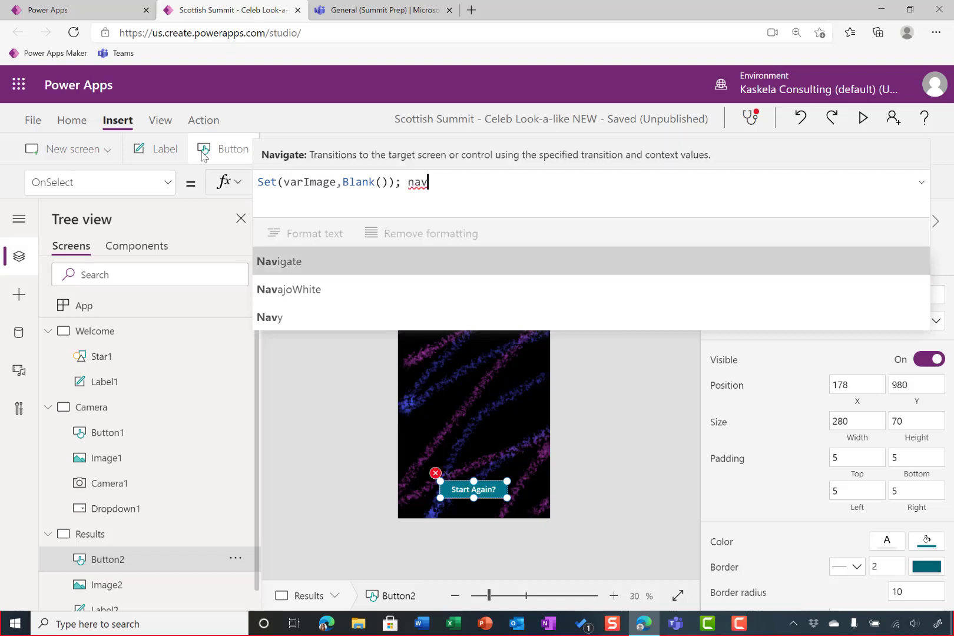
Extend the "Start Again?" button's OnSelect formula with Navigate(Camera, ScreenTransition.Fade) after the varImage reset
key(Tab)
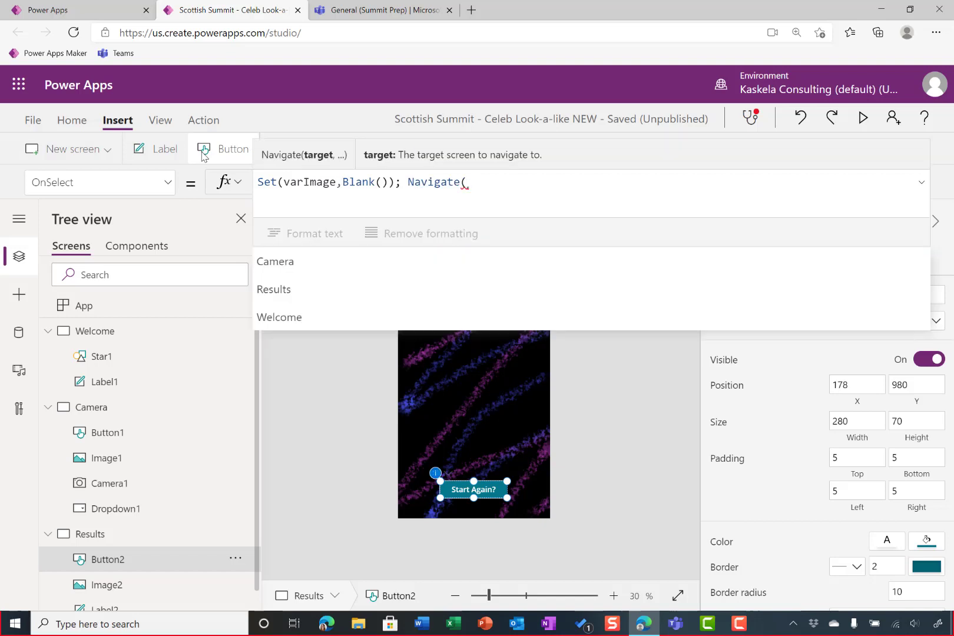
text(w)
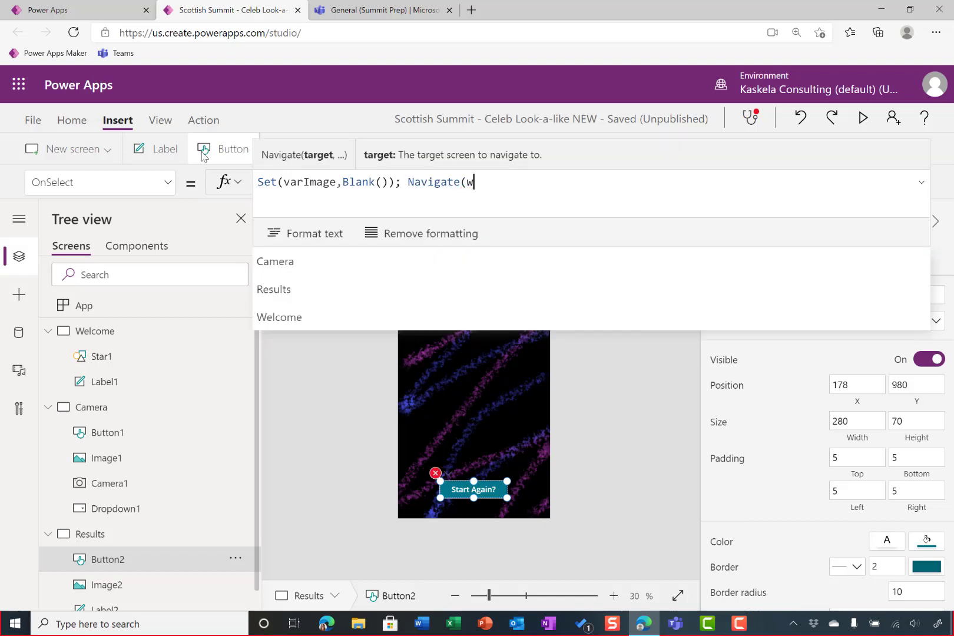
key(BackSpace)
text(cam)
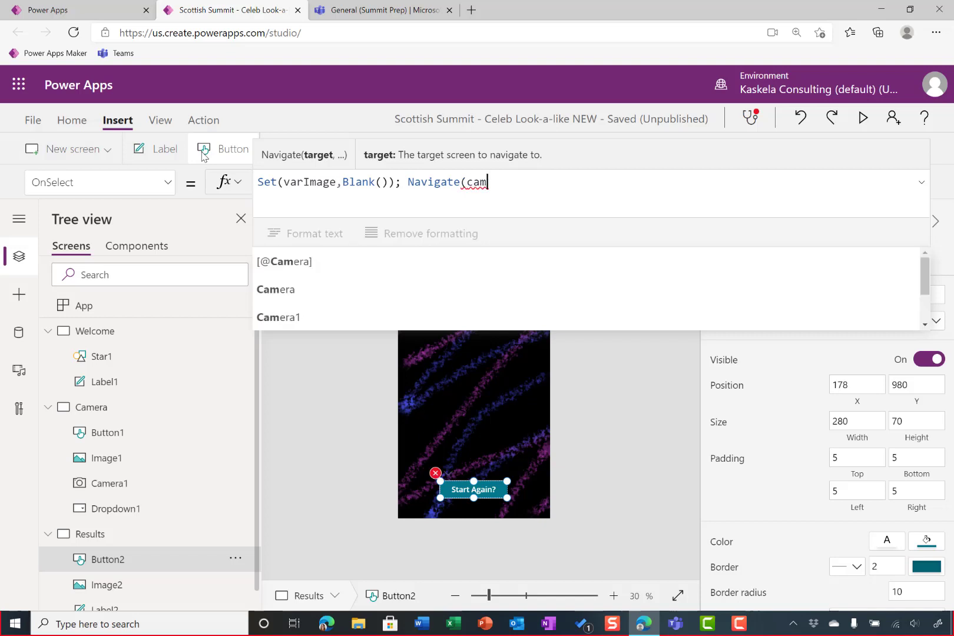
key(Down)
key(Tab)
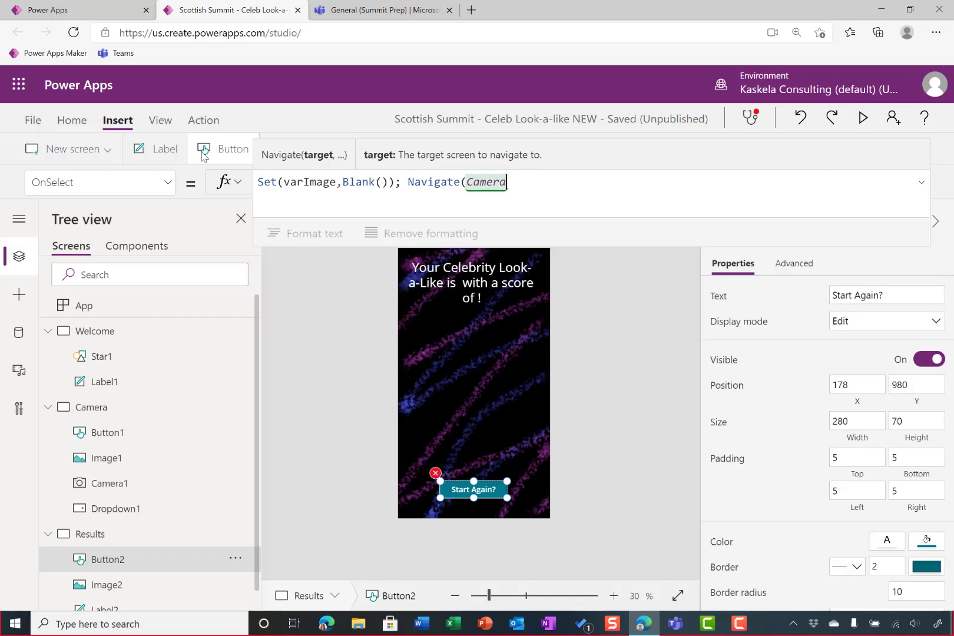
text(,)
key(Down)
key(Down)
key(Tab)
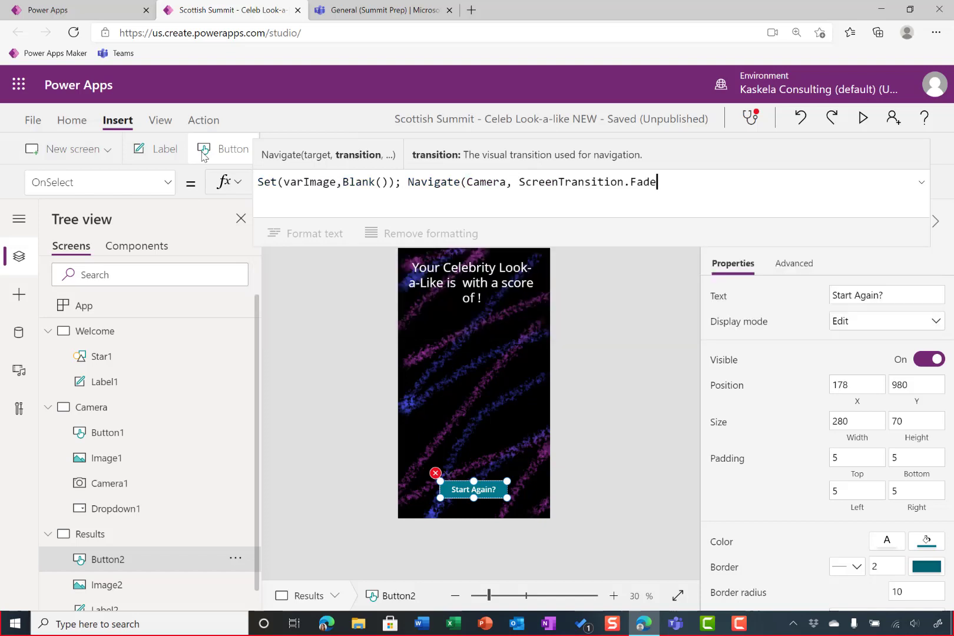
text())
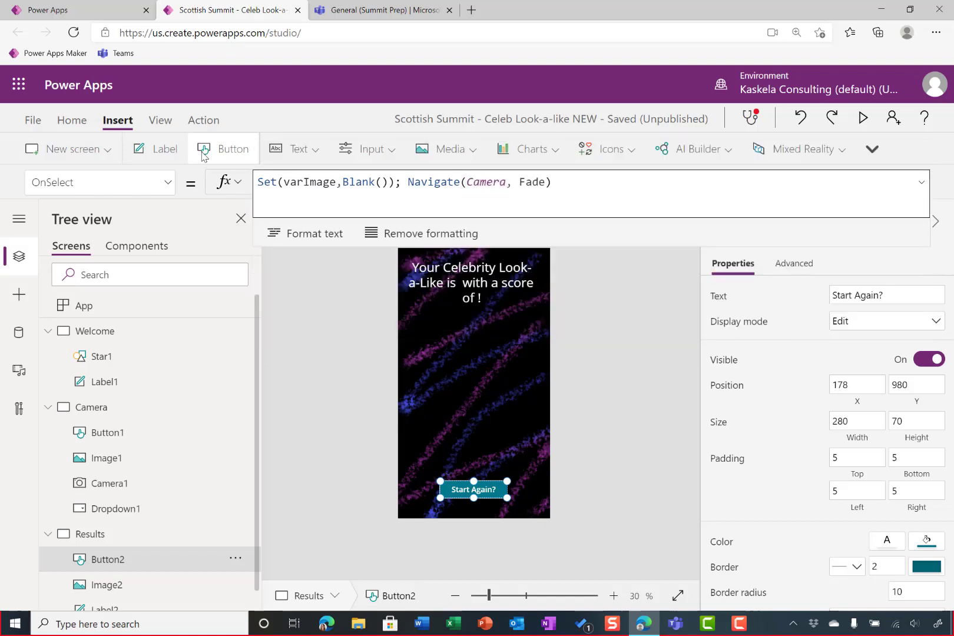
click(613, 345)
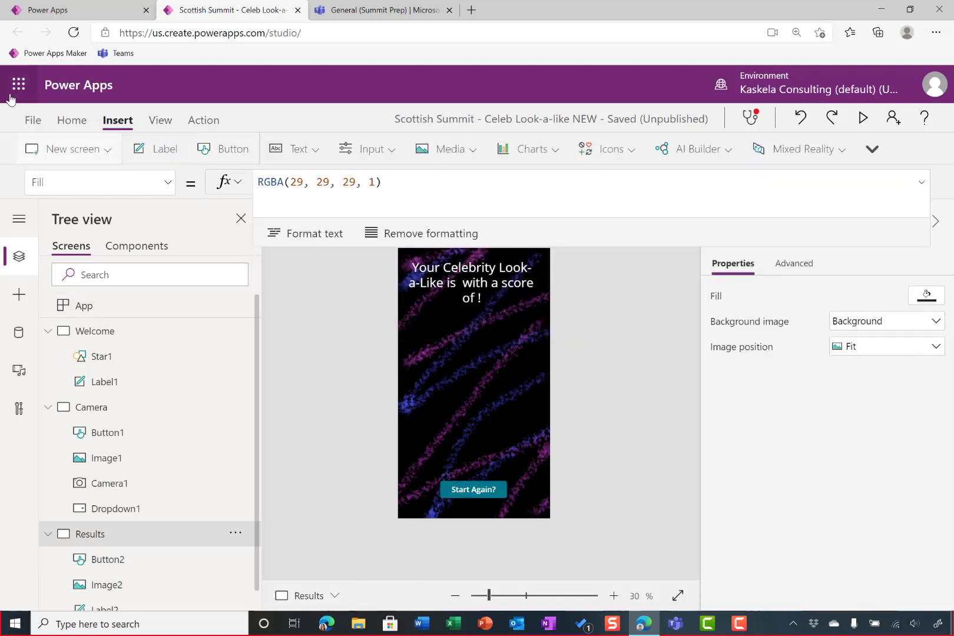
Save the app without a version note and publish this version
click(32, 121)
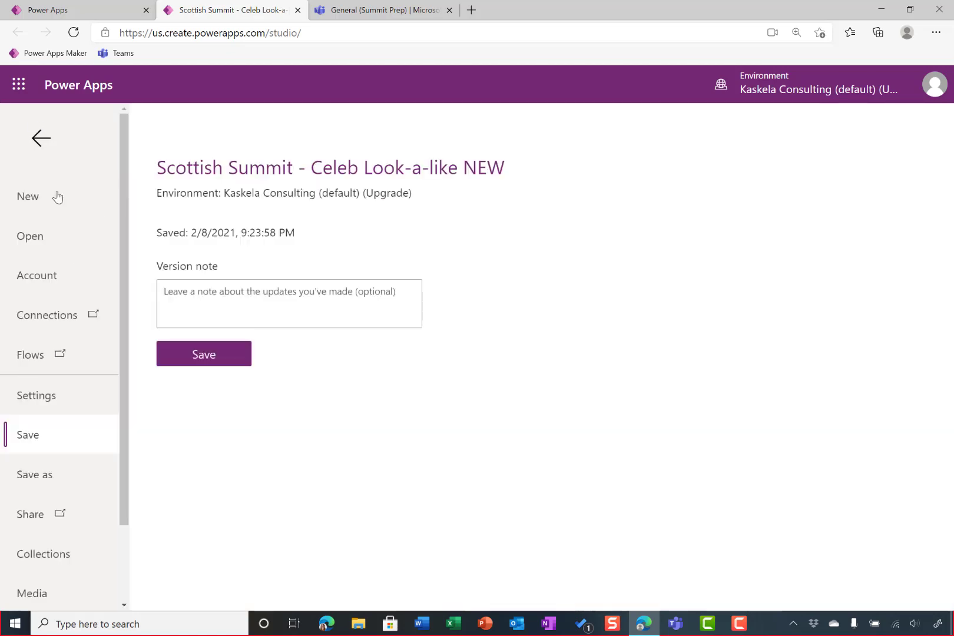
click(224, 355)
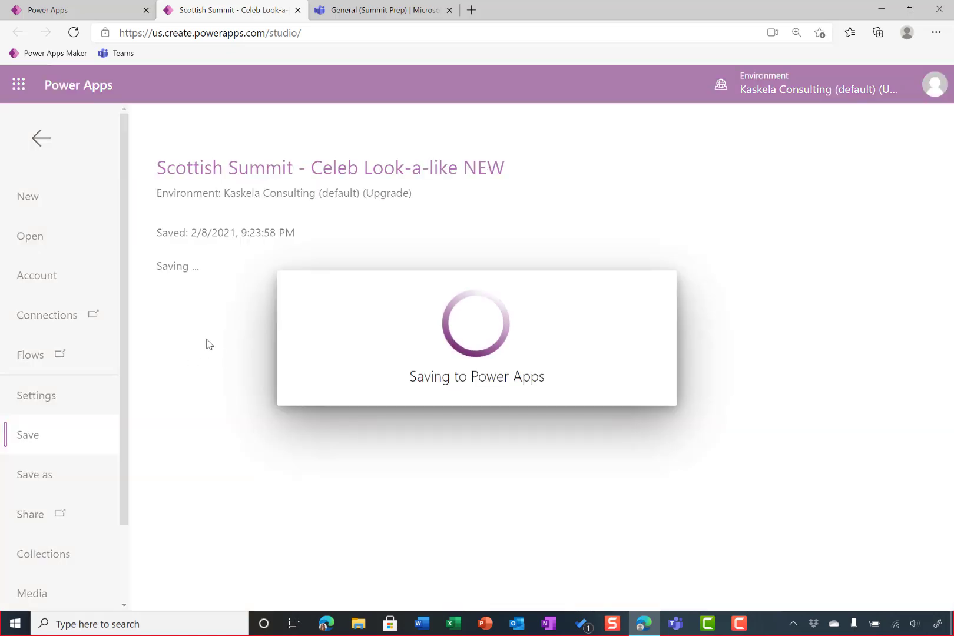
click(201, 305)
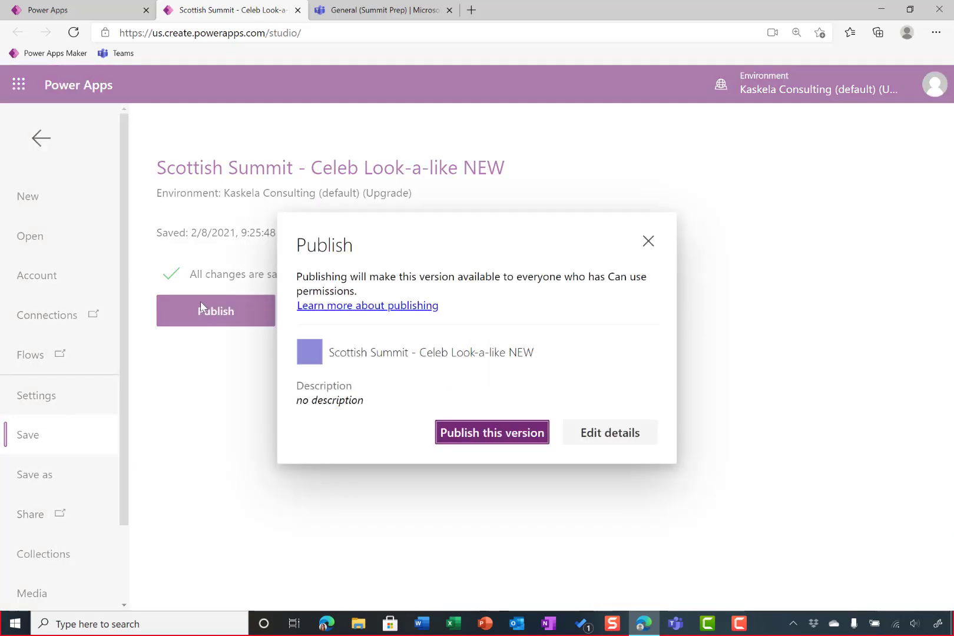
click(513, 439)
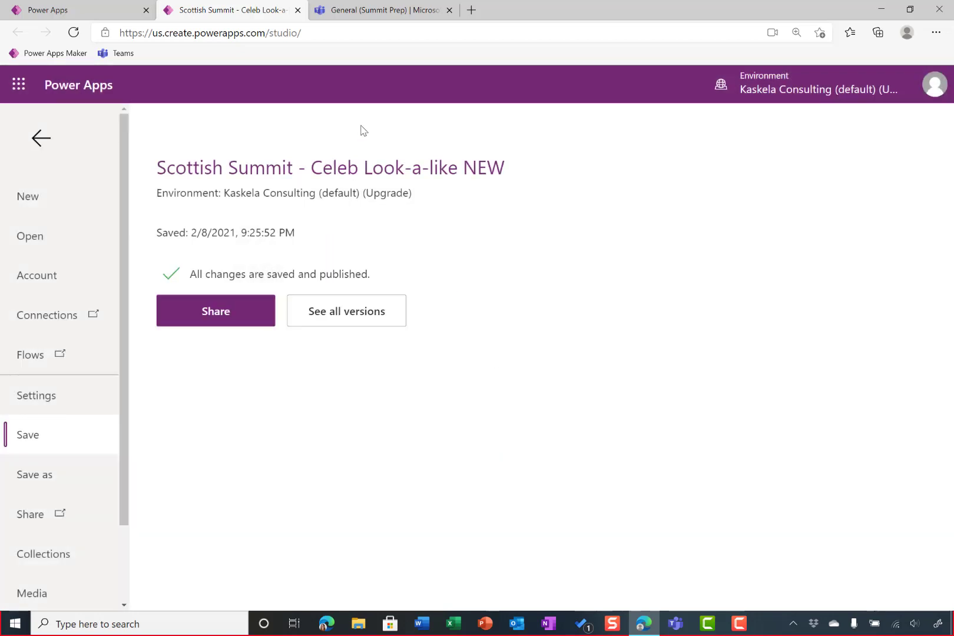
Switch to Microsoft Teams, add Scottish Summit - Celeb Look-a-like NEW as a PowerApps tab in the General channel, and allow its permissions
click(378, 15)
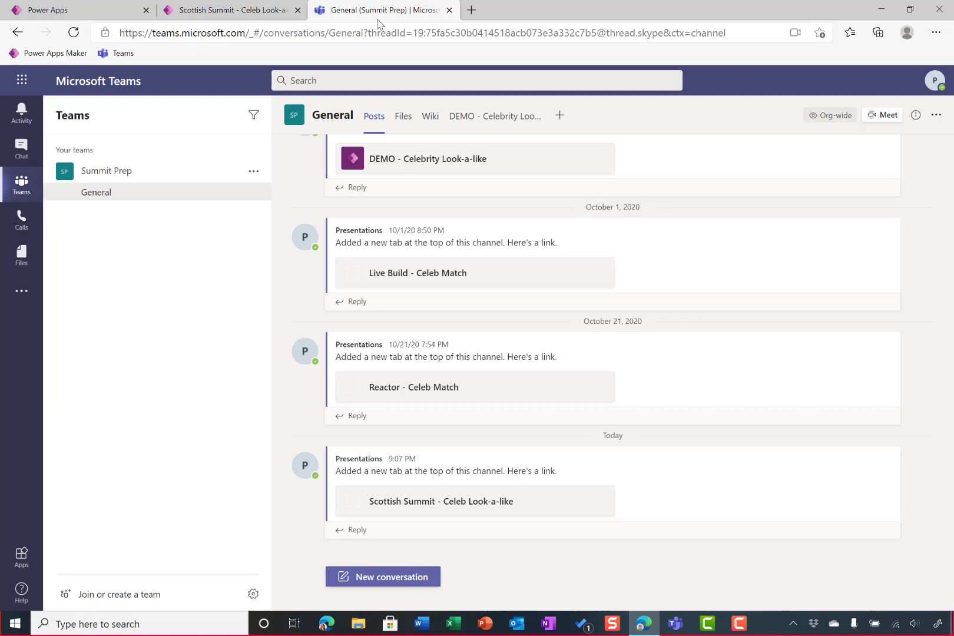
click(554, 124)
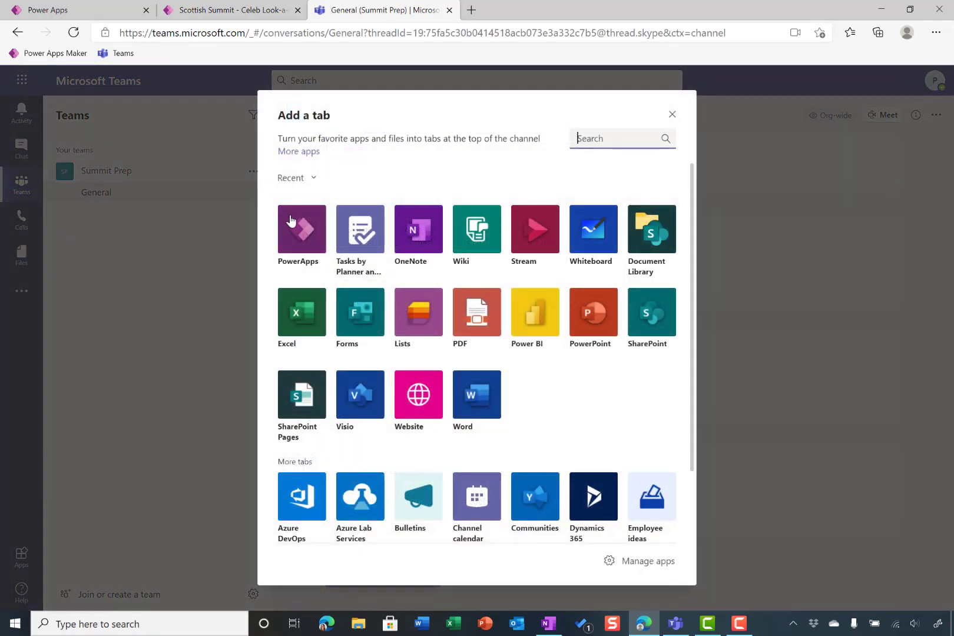
click(321, 224)
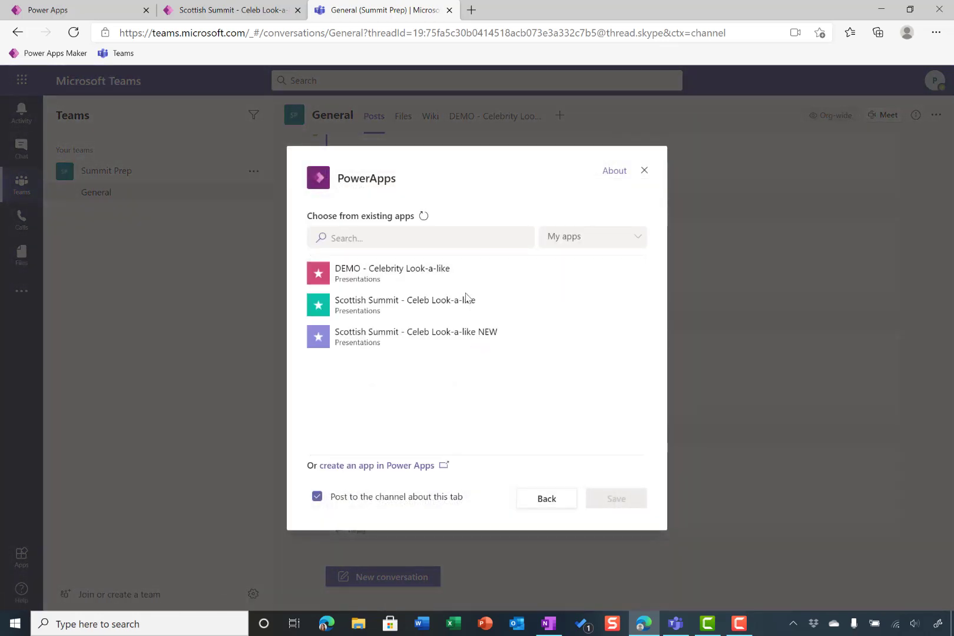
click(501, 333)
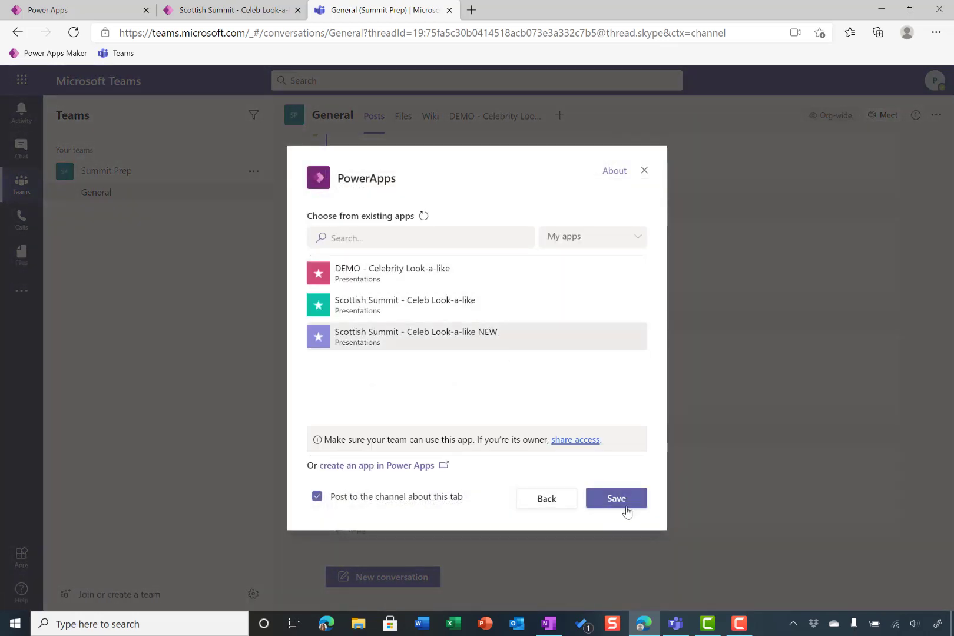
click(616, 500)
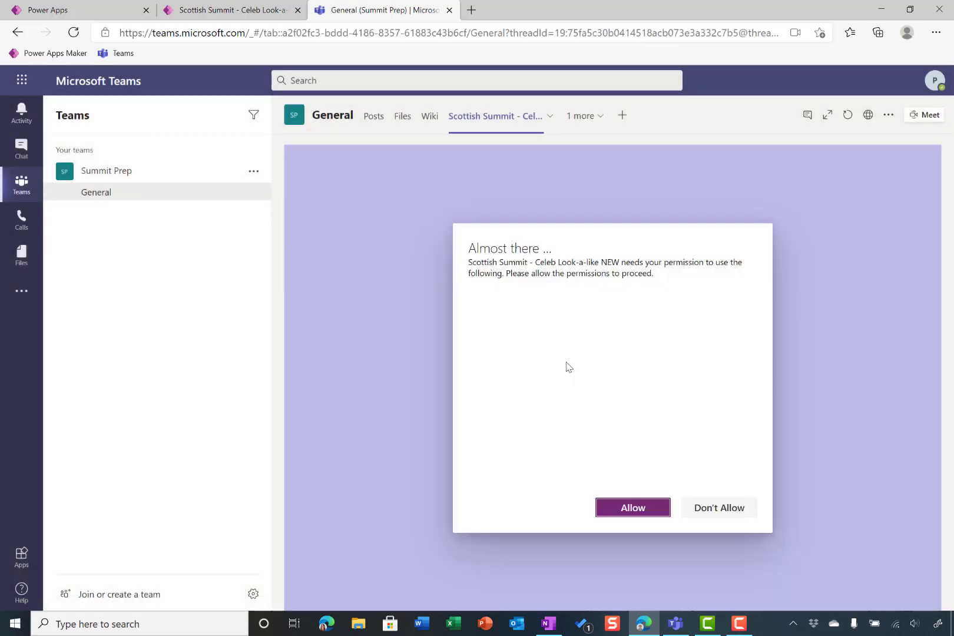
click(629, 515)
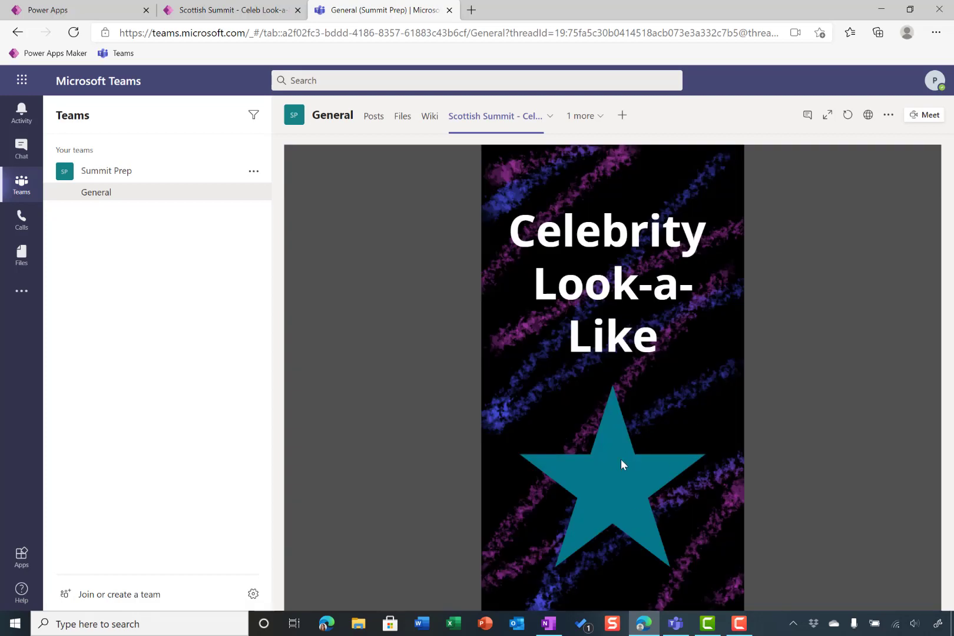
Test the app in the Teams tab by capturing and submitting a camera photo, then start again from the result
click(612, 477)
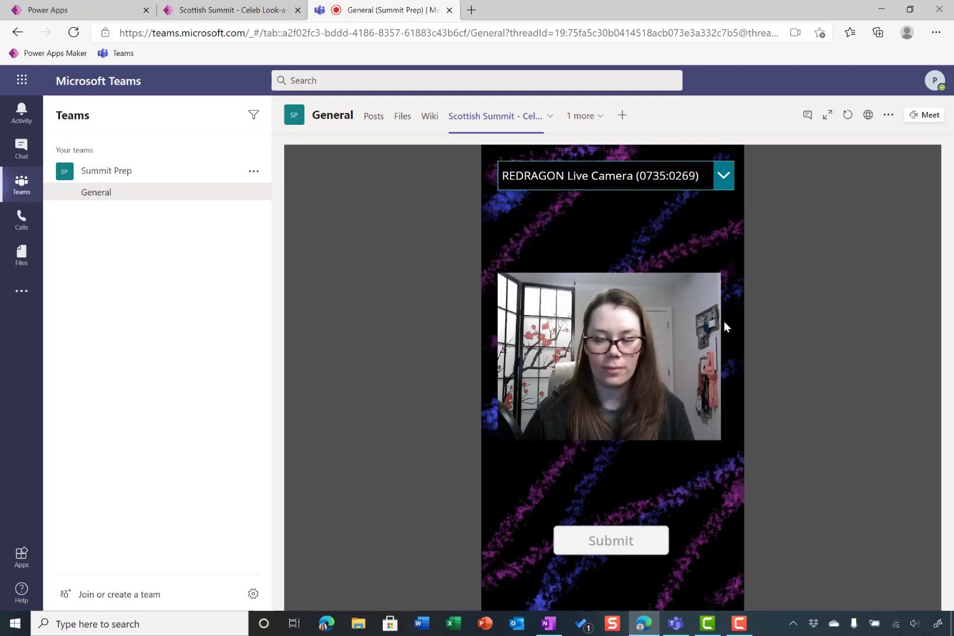
click(624, 358)
click(616, 540)
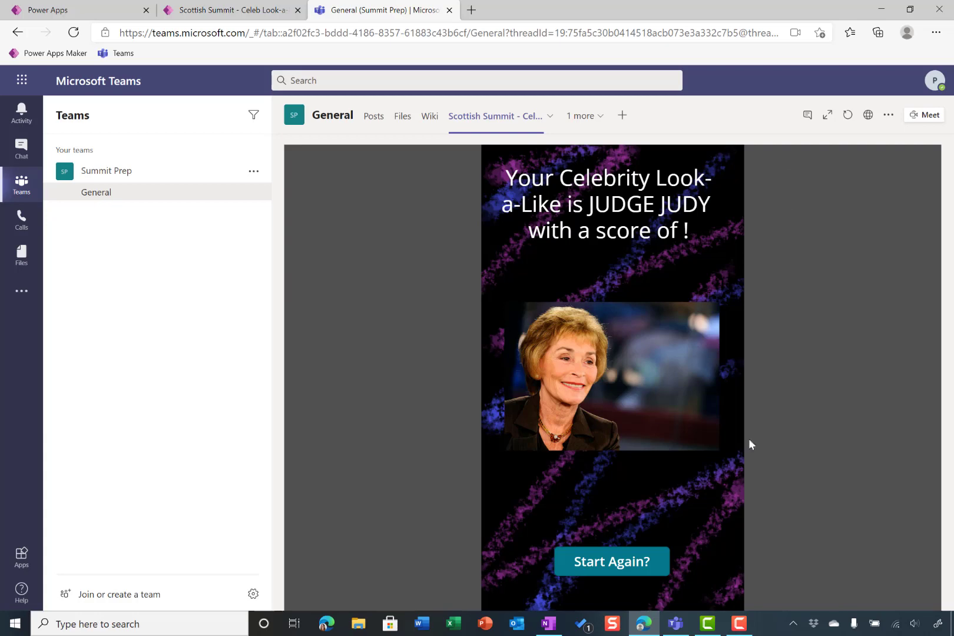
click(653, 559)
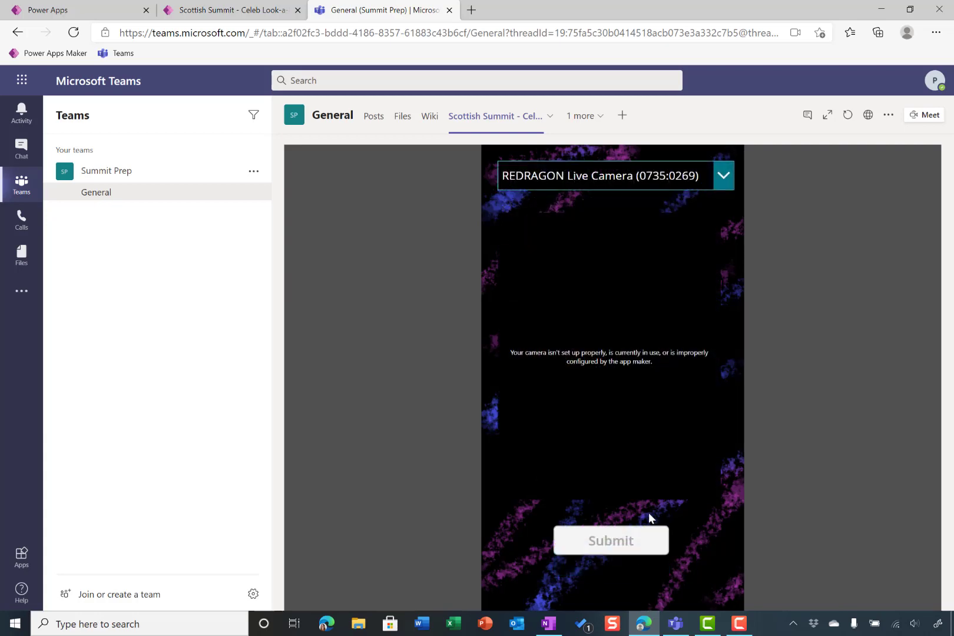